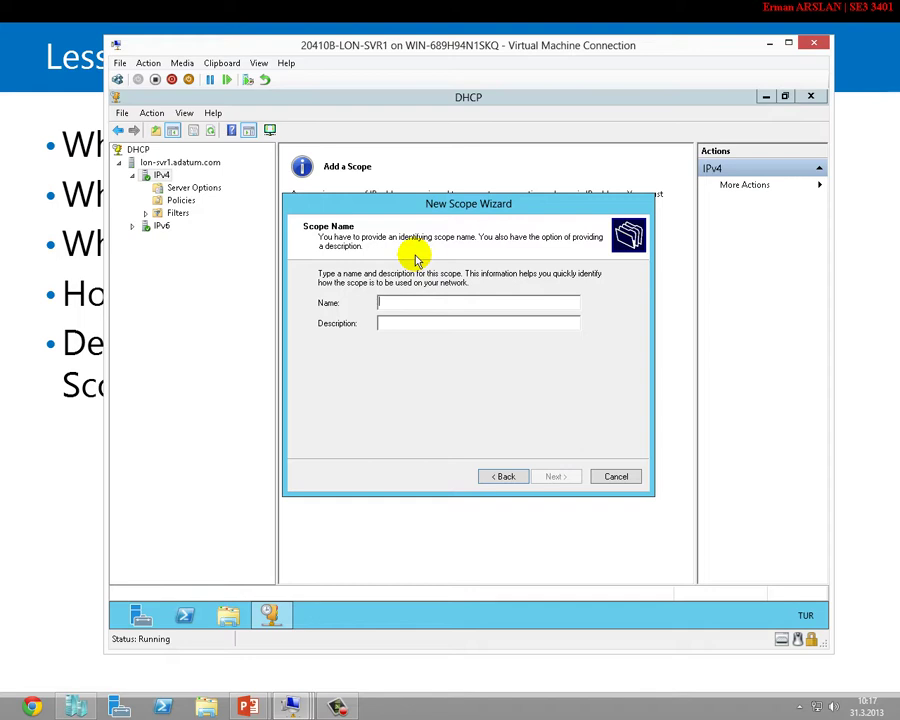
Name the new DHCP scope "172.16.0 Network'u icin scope".
{"action": "type", "text": "172.16.0 Network'u icin scope"}
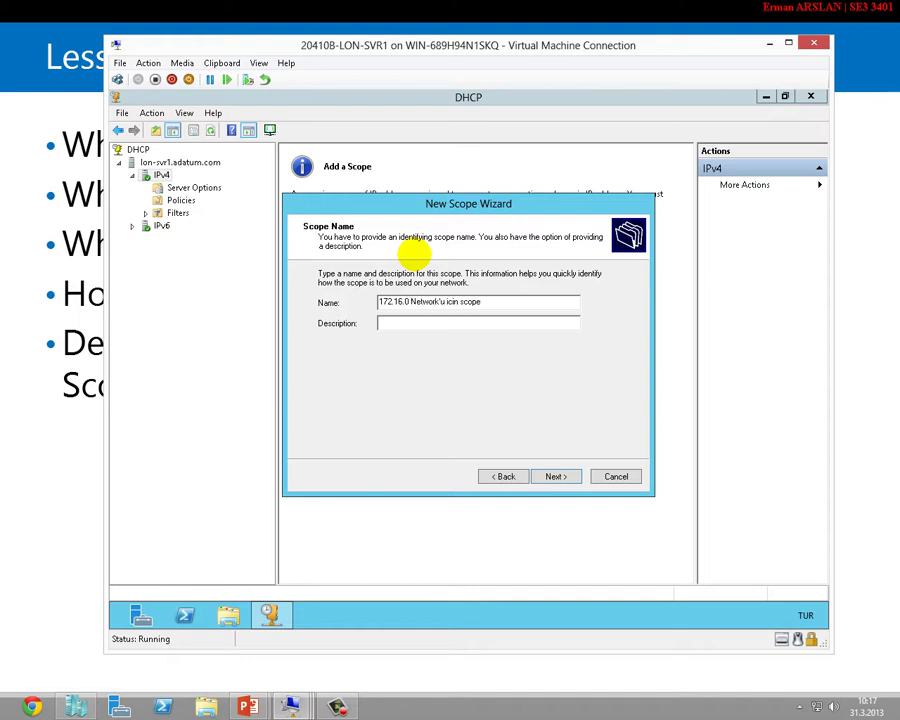
Open a command prompt on the server and check its IP configuration with ipconfig.
{"action": "key", "text": "super"}
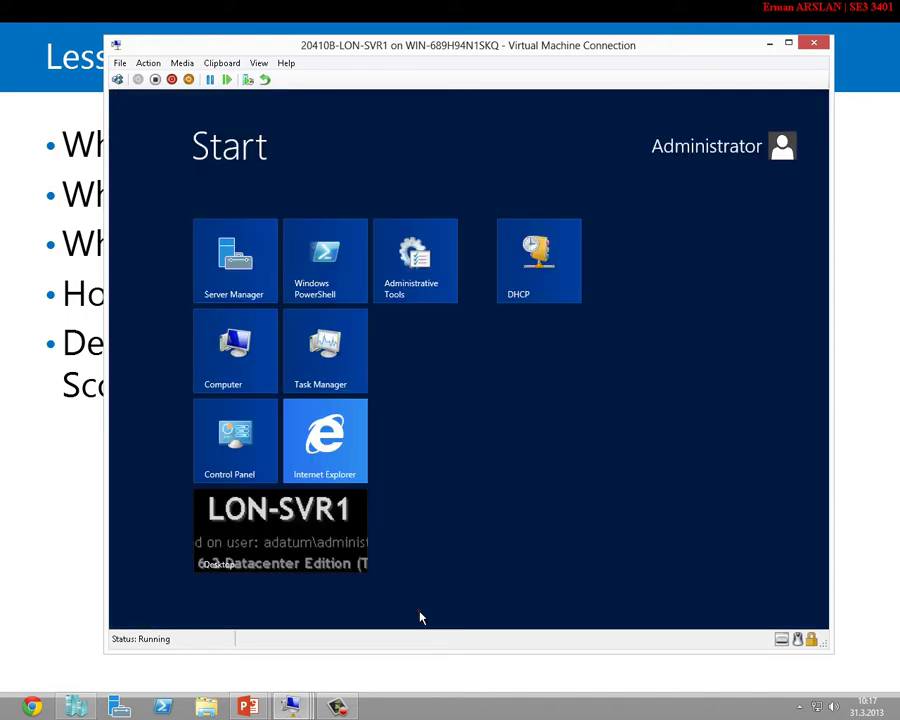
{"action": "left_click", "coordinate": [418, 611]}
{"action": "key", "text": "super+r"}
{"action": "type", "text": "cmd"}
{"action": "key", "text": "Return"}
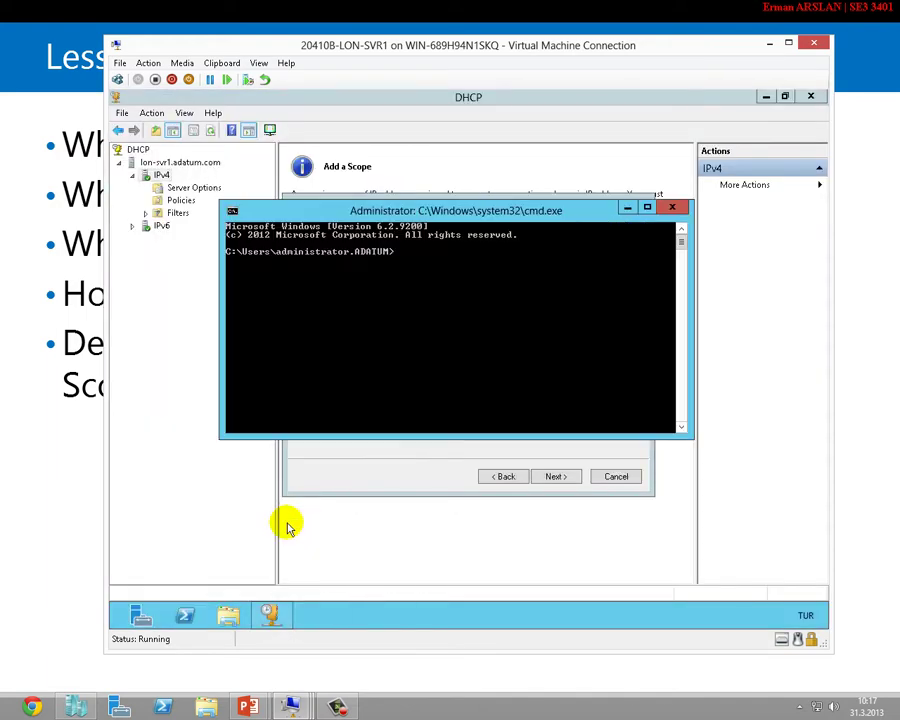
{"action": "type", "text": "ipconfig"}
{"action": "key", "text": "Return"}
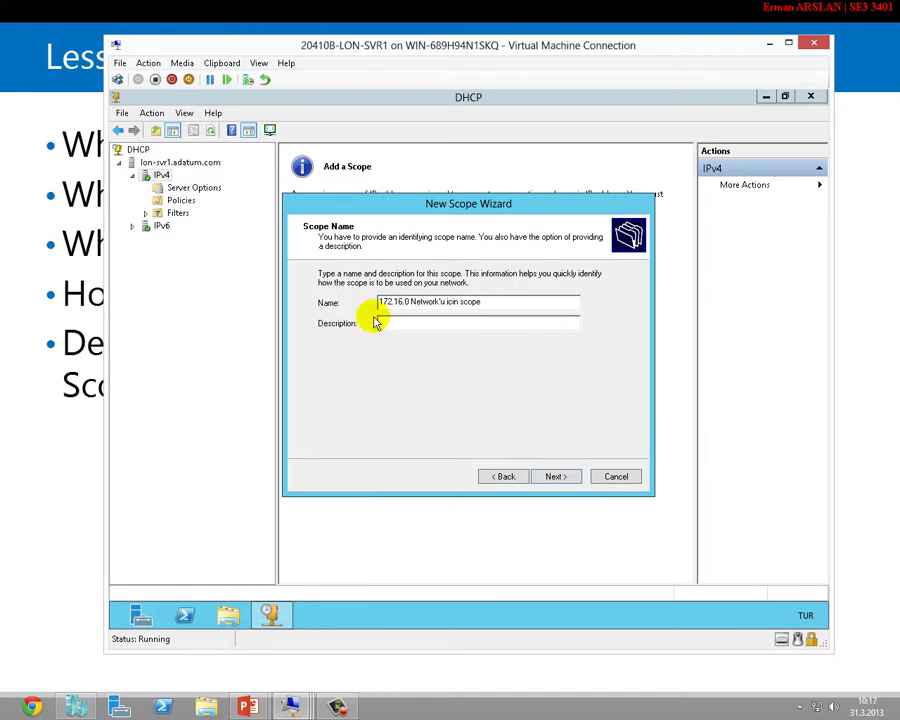
Accept the scope name without a description and set the address range from 172.16.0.1 to 172.16.0.254.
{"action": "left_click", "coordinate": [408, 323]}
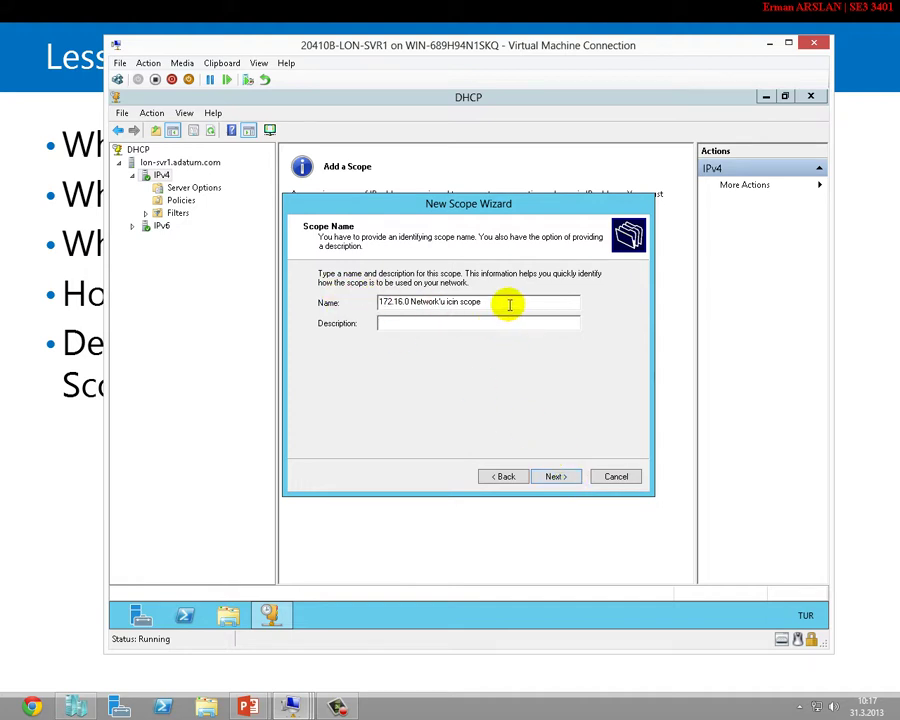
{"action": "left_click_drag", "start_coordinate": [506, 301], "coordinate": [368, 301]}
{"action": "left_click", "coordinate": [441, 301]}
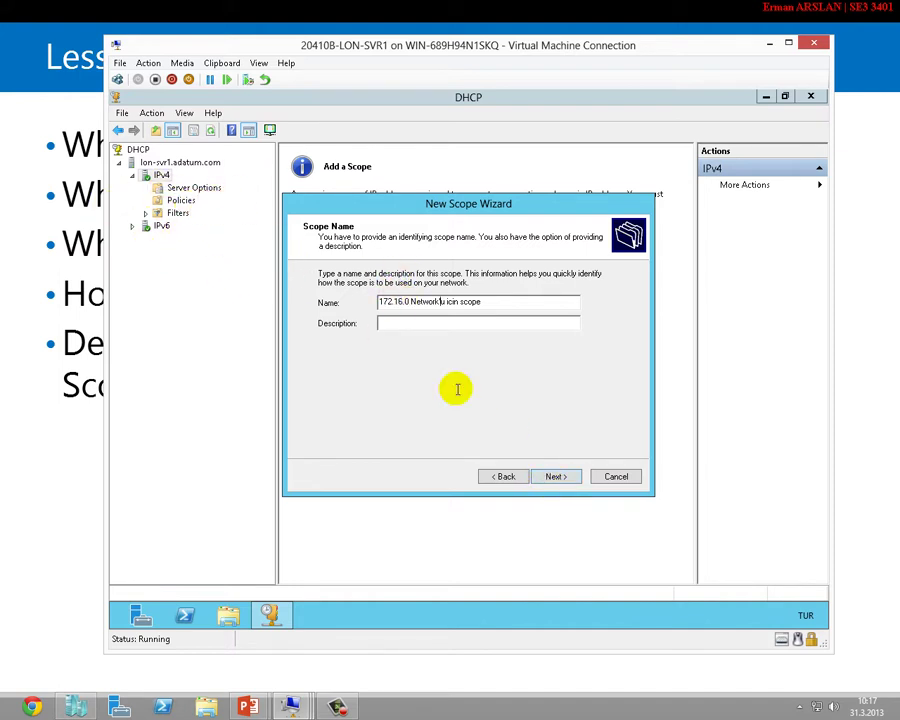
{"action": "left_click", "coordinate": [554, 477]}
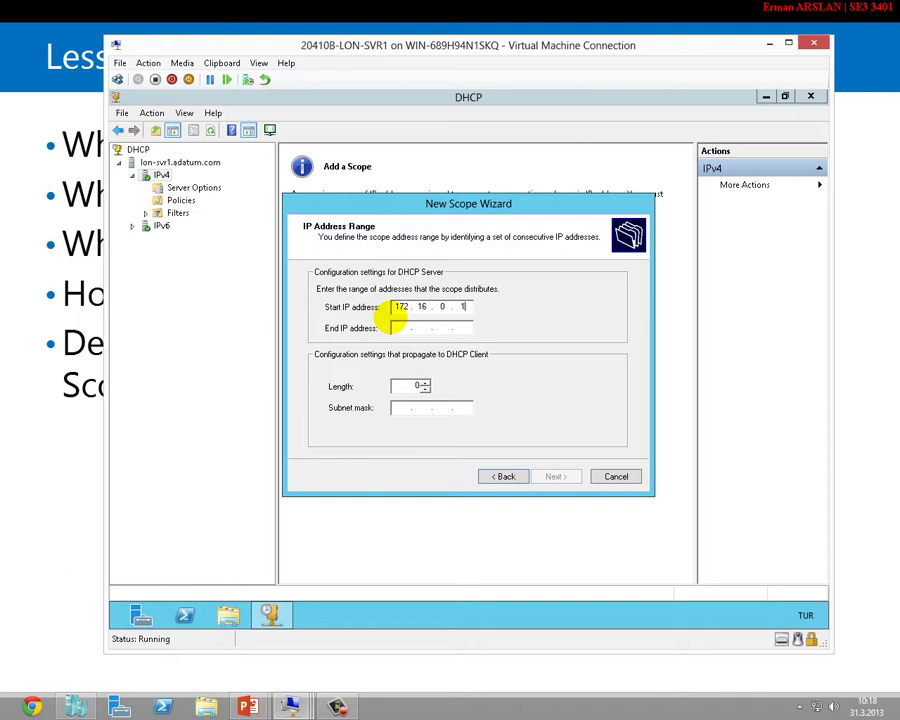
{"action": "key", "text": "Tab"}
{"action": "type", "text": "17"}
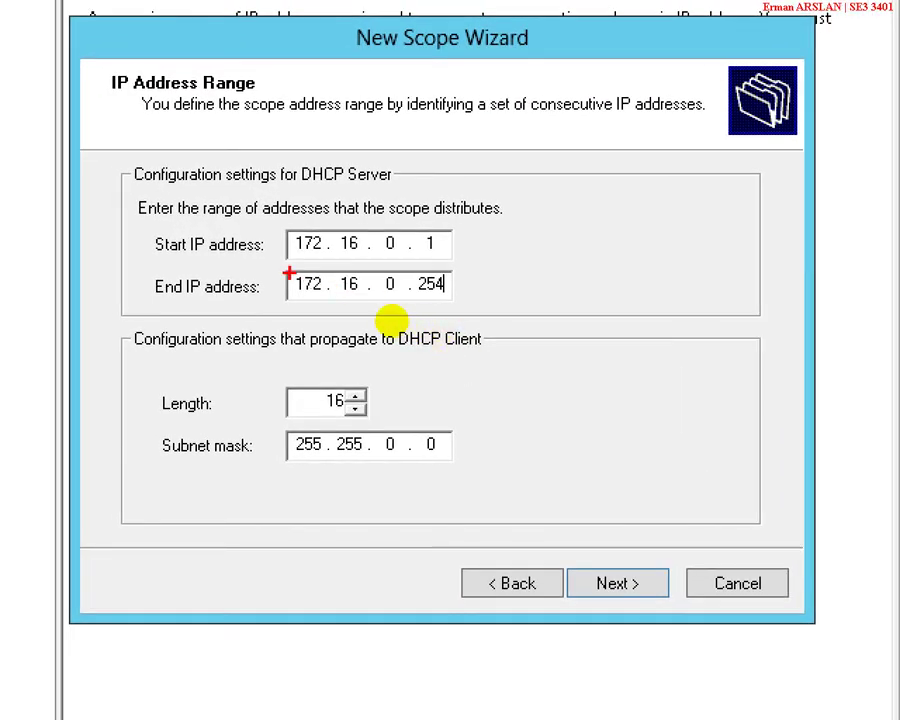
{"action": "left_click_drag", "start_coordinate": [421, 258], "coordinate": [441, 258]}
{"action": "left_click_drag", "start_coordinate": [412, 304], "coordinate": [462, 305]}
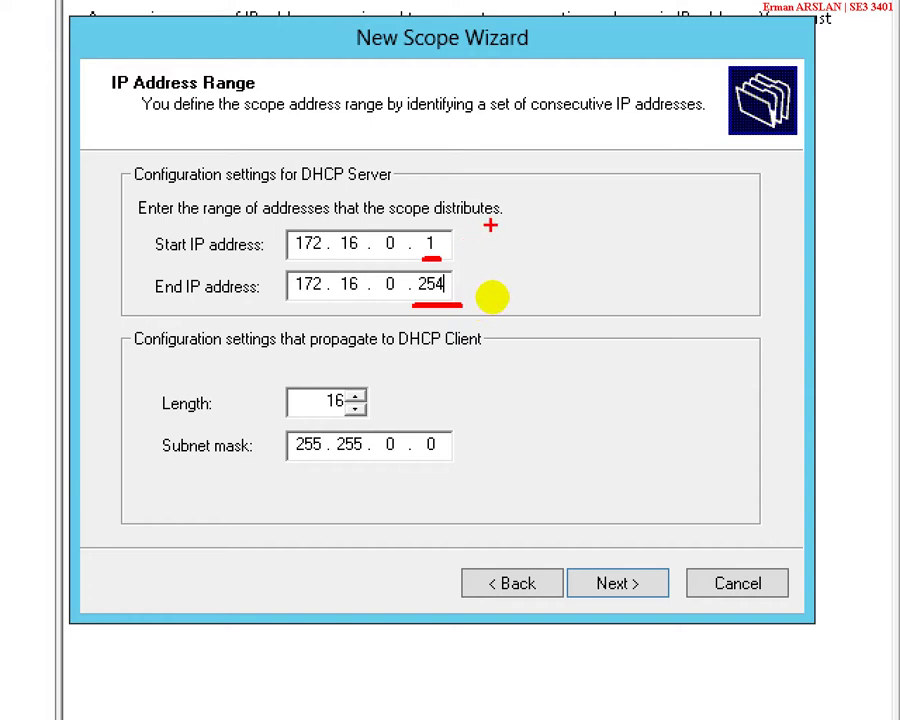
{"action": "mouse_move", "coordinate": [491, 228]}
{"action": "left_mouse_down"}
{"action": "mouse_move", "coordinate": [494, 248]}
{"action": "mouse_move", "coordinate": [470, 256]}
{"action": "mouse_move", "coordinate": [510, 218]}
{"action": "left_mouse_up"}
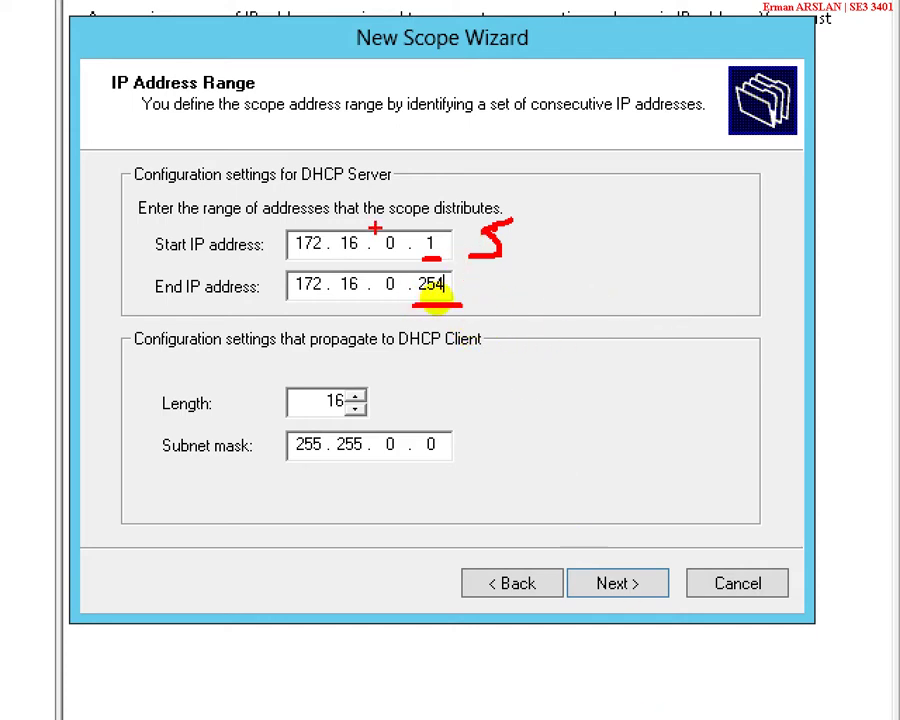
{"action": "key", "text": "Escape"}
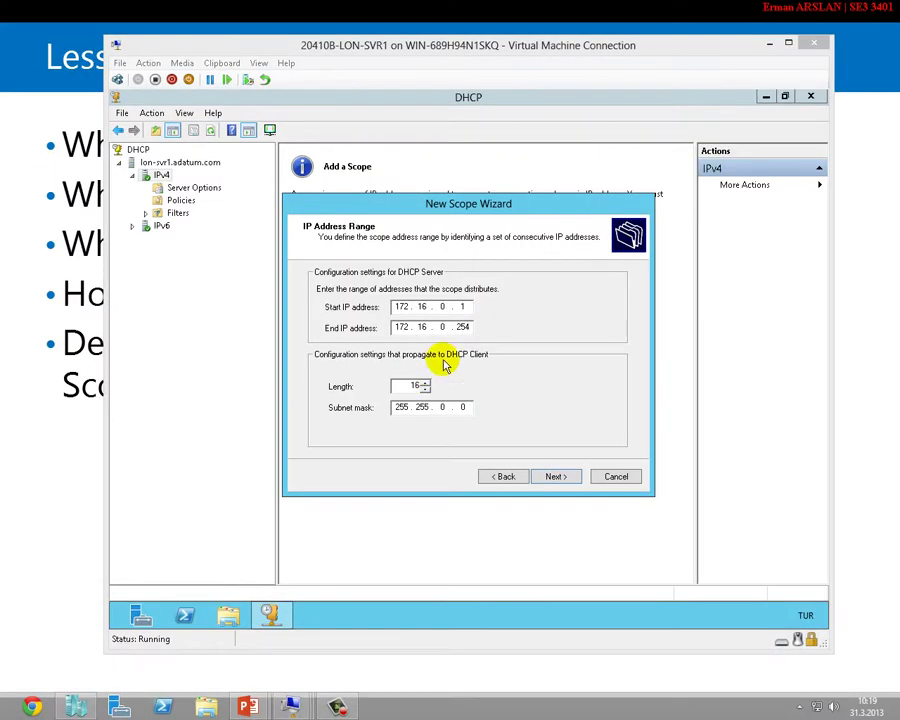
{"action": "key", "text": "ctrl+2"}
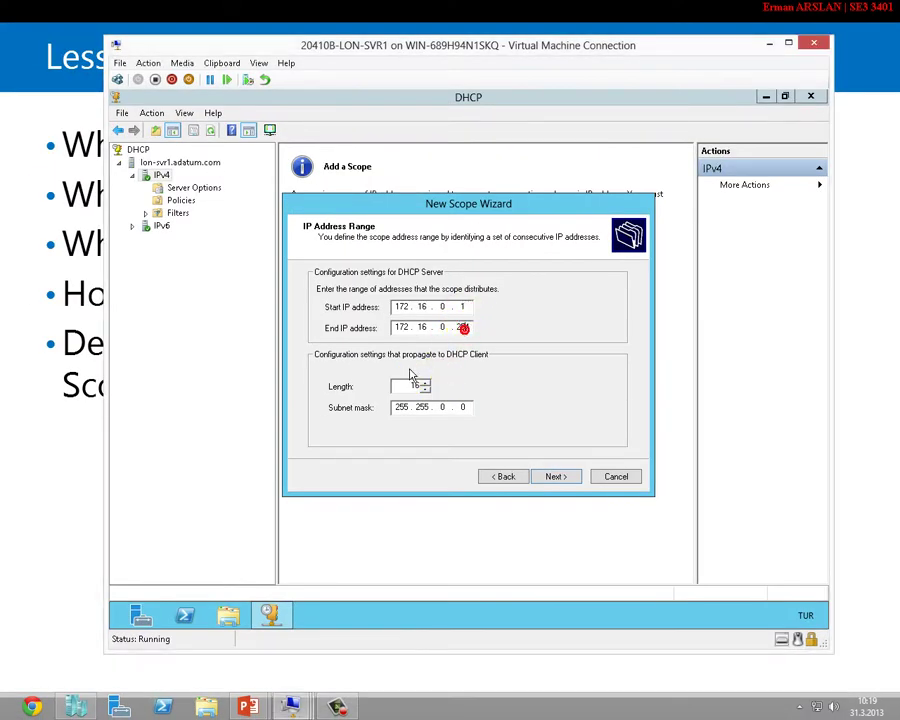
{"action": "key", "text": "shift+y"}
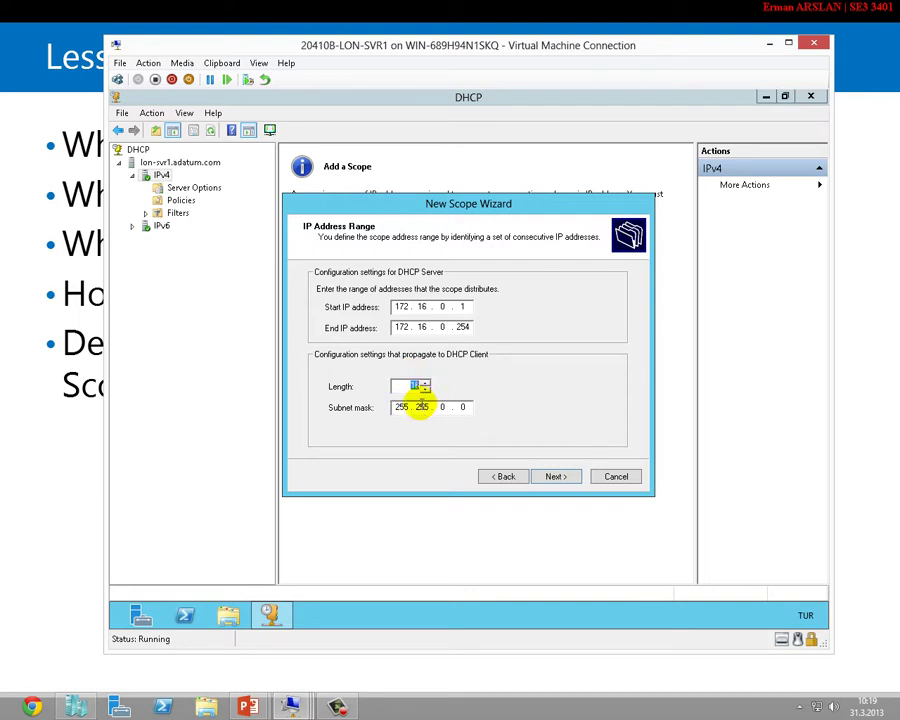
Try a subnet mask length of 24 for the scope.
{"action": "double_click", "coordinate": [414, 386]}
{"action": "type", "text": "24"}
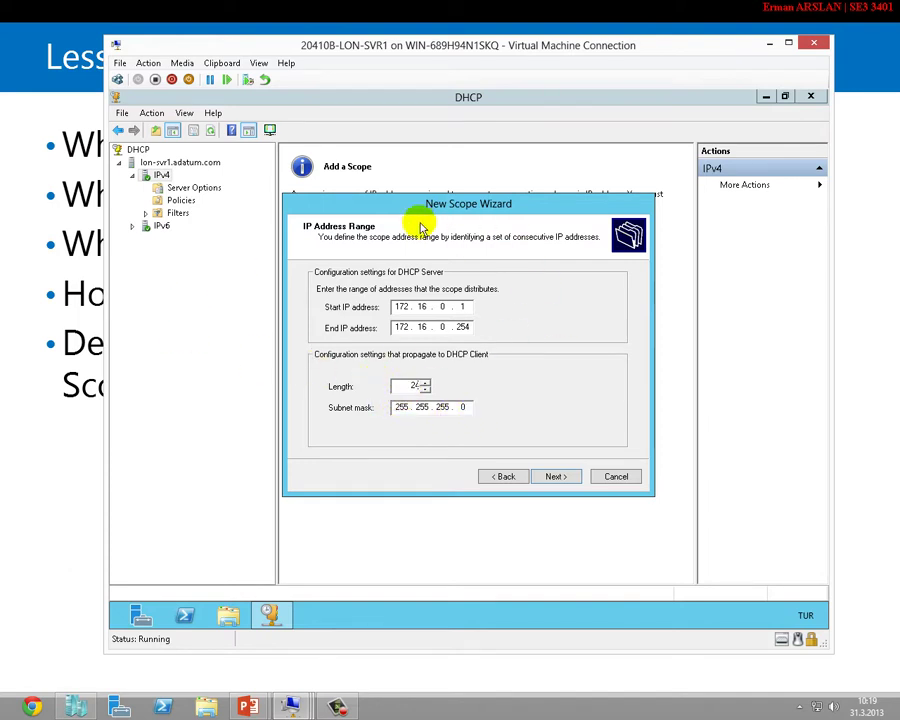
Set the subnet mask length to 16 and continue to the exclusion settings.
{"action": "double_click", "coordinate": [414, 386]}
{"action": "type", "text": "16"}
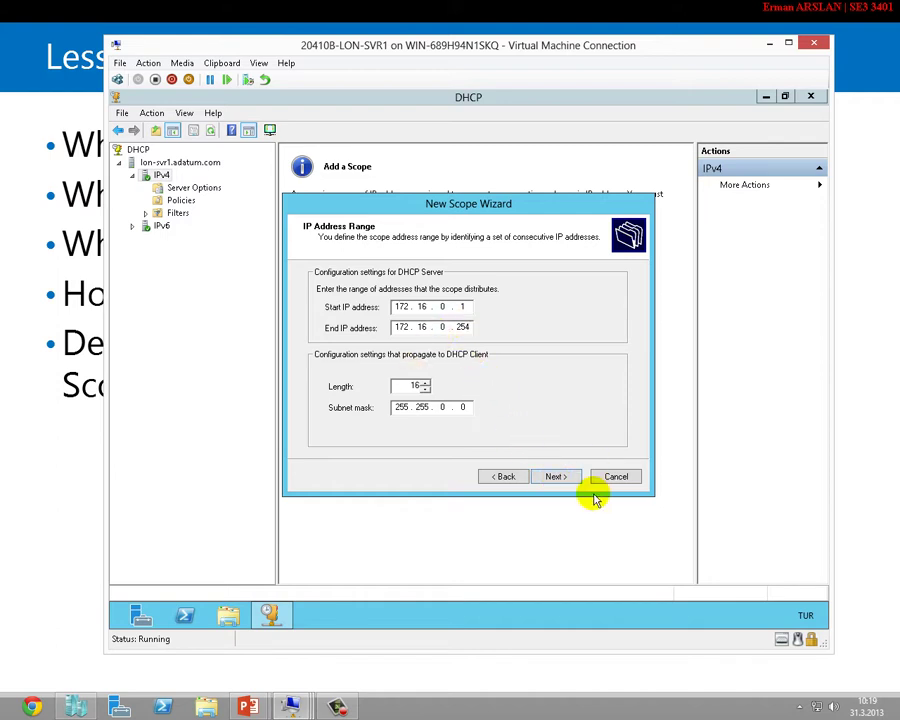
{"action": "left_click", "coordinate": [558, 477]}
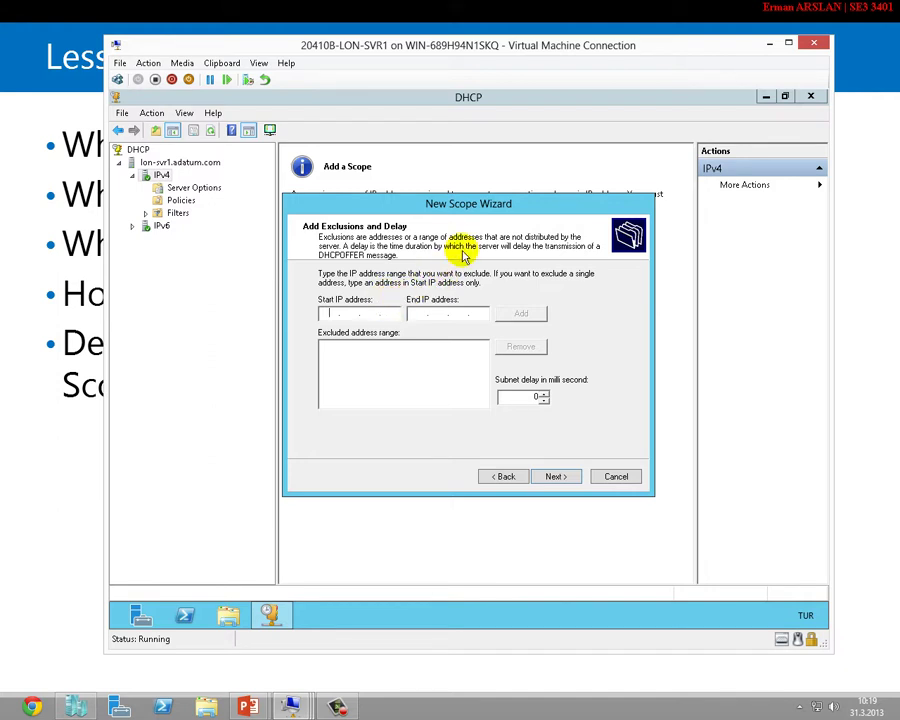
Exclude the single address 172.16.0.38 from the scope's distribution.
{"action": "type", "text": "172 . 16 . 0 . 38"}
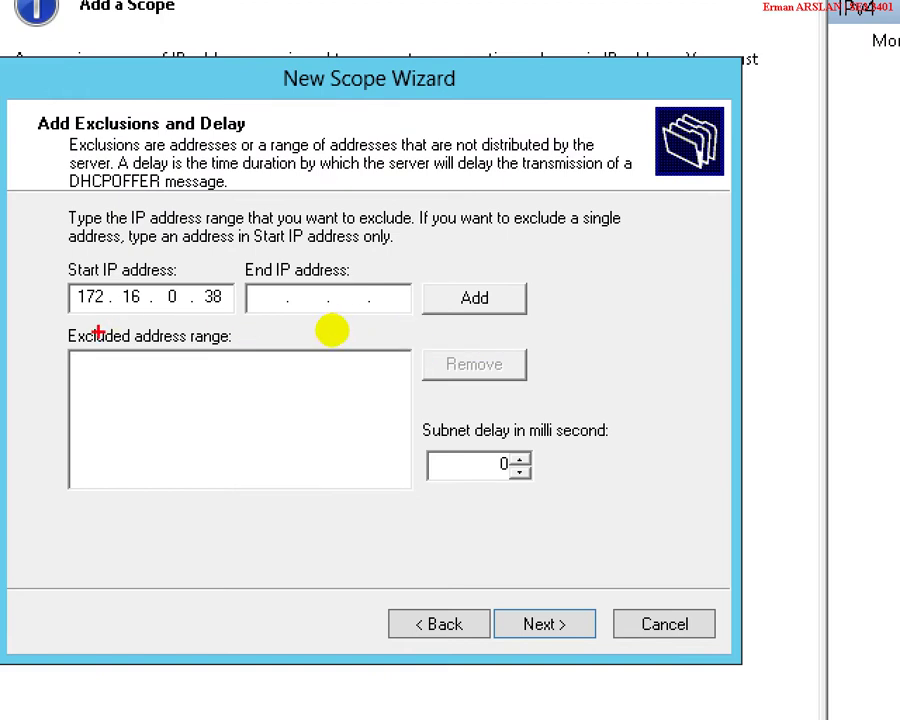
{"action": "left_click_drag", "start_coordinate": [63, 318], "coordinate": [525, 316]}
{"action": "key", "text": "Escape"}
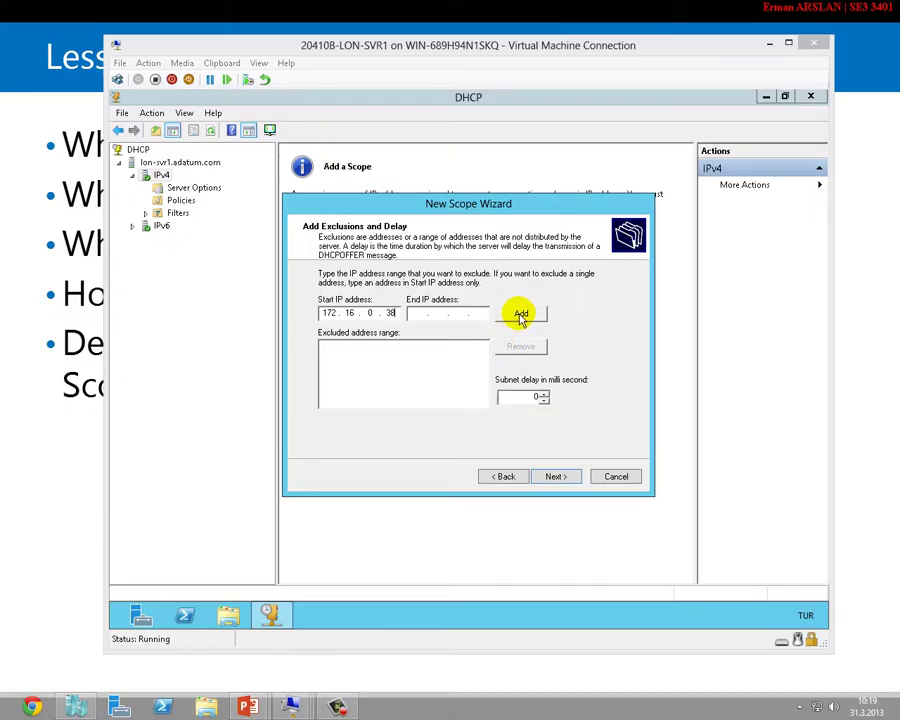
{"action": "left_click", "coordinate": [520, 314]}
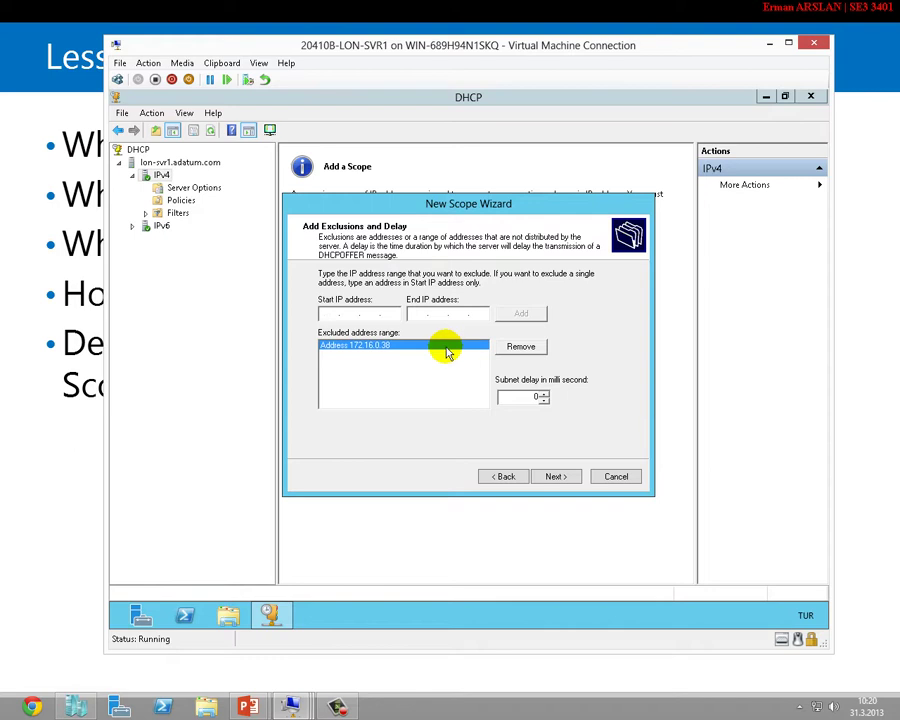
Exclude the address range 172.16.0.1 to 172.16.0.10 from the scope.
{"action": "type", "text": "172 . 16 . 0 "}
{"action": "type", "text": "."}
{"action": "type", "text": "172."}
{"action": "type", "text": "16.0"}
{"action": "type", "text": ".10"}
{"action": "key", "text": "Tab"}
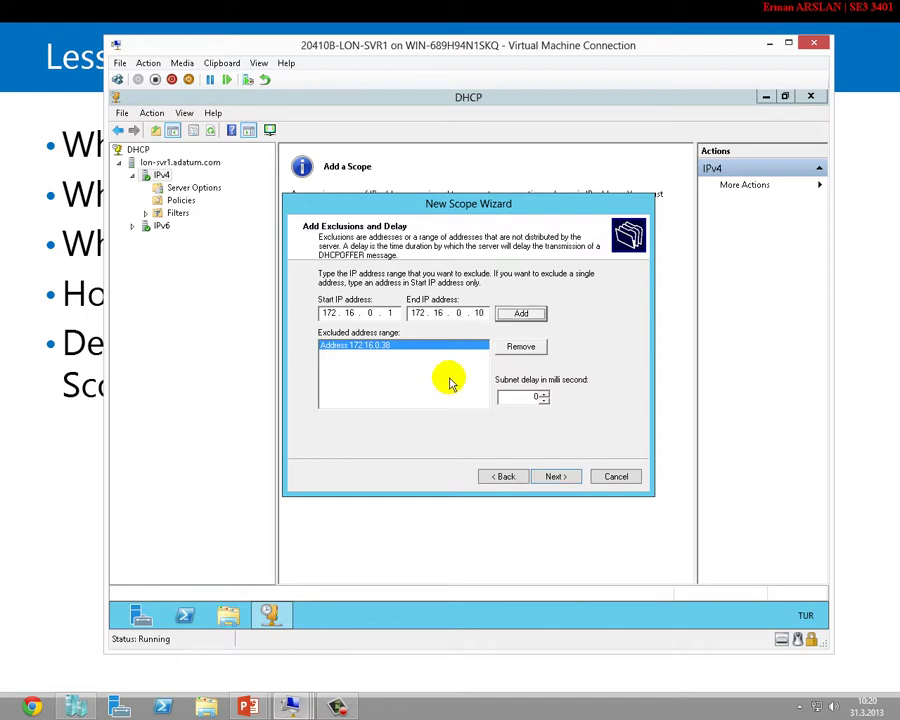
{"action": "key", "text": "Return"}
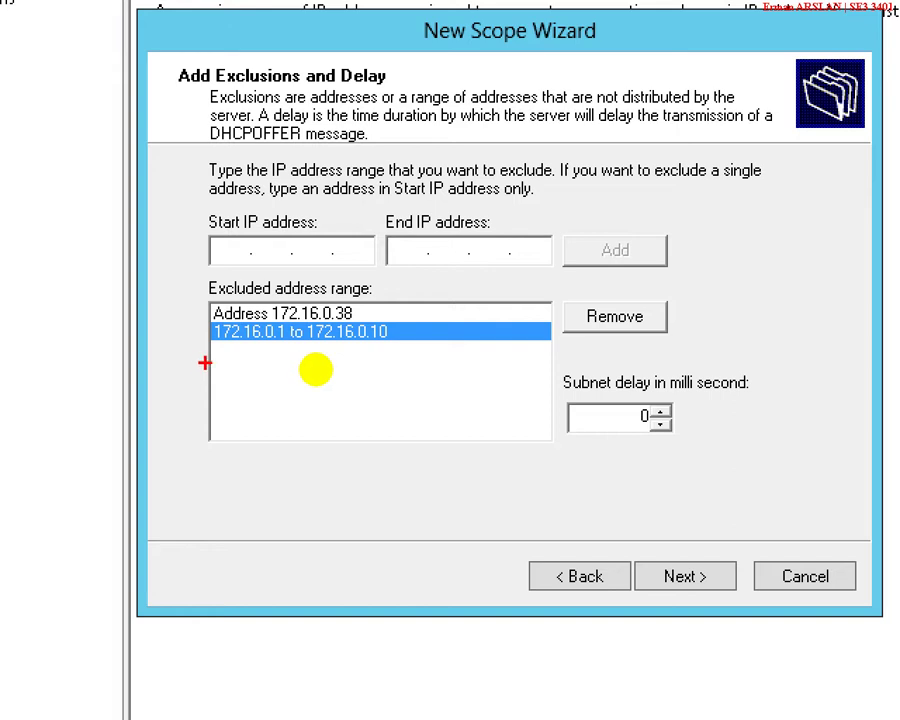
{"action": "left_click_drag", "start_coordinate": [352, 405], "coordinate": [355, 452]}
{"action": "left_click_drag", "start_coordinate": [420, 410], "coordinate": [462, 452]}
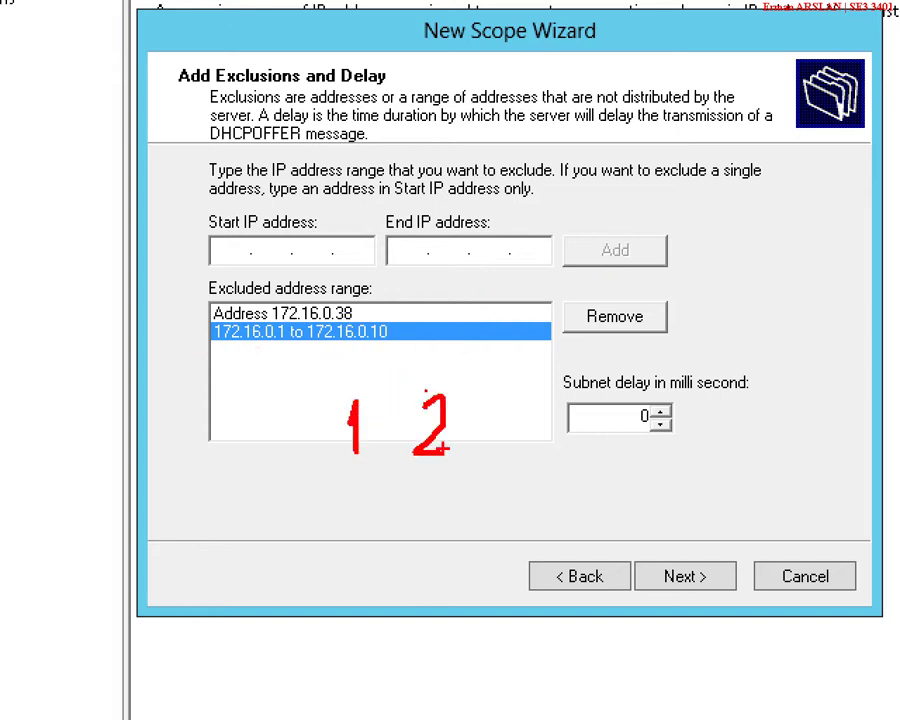
{"action": "mouse_move", "coordinate": [450, 405]}
{"action": "left_mouse_down"}
{"action": "mouse_move", "coordinate": [445, 450]}
{"action": "mouse_move", "coordinate": [476, 400]}
{"action": "mouse_move", "coordinate": [504, 440]}
{"action": "mouse_move", "coordinate": [497, 492]}
{"action": "left_mouse_up"}
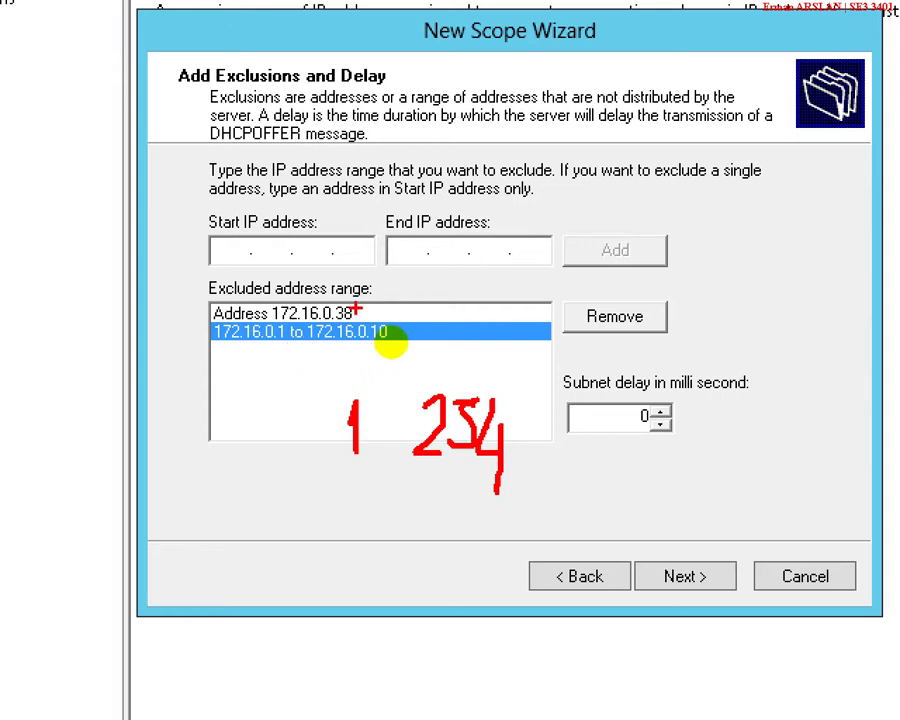
{"action": "left_click_drag", "start_coordinate": [408, 297], "coordinate": [356, 309]}
{"action": "left_click_drag", "start_coordinate": [376, 296], "coordinate": [380, 320]}
{"action": "left_click_drag", "start_coordinate": [212, 353], "coordinate": [400, 353]}
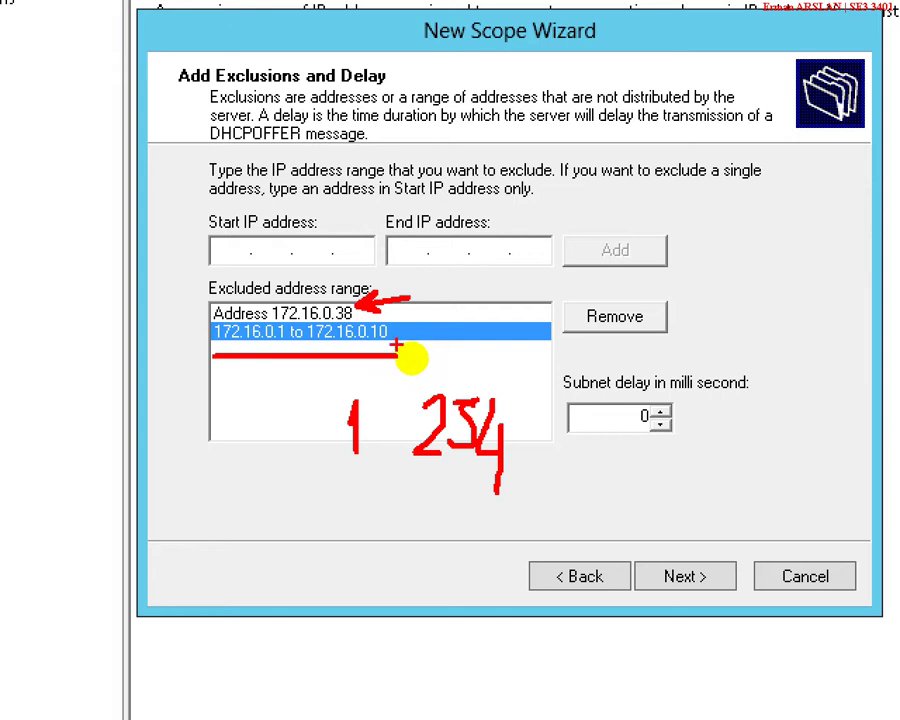
{"action": "mouse_move", "coordinate": [426, 340]}
{"action": "left_mouse_down"}
{"action": "mouse_move", "coordinate": [430, 352]}
{"action": "mouse_move", "coordinate": [455, 335]}
{"action": "mouse_move", "coordinate": [456, 352]}
{"action": "left_mouse_up"}
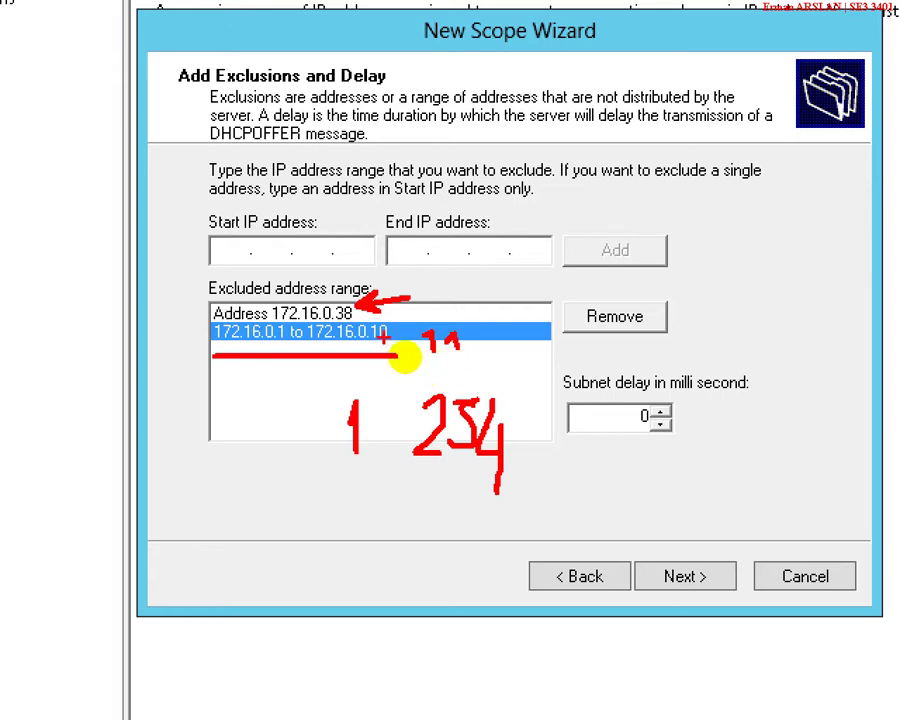
{"action": "left_click_drag", "start_coordinate": [322, 338], "coordinate": [290, 348]}
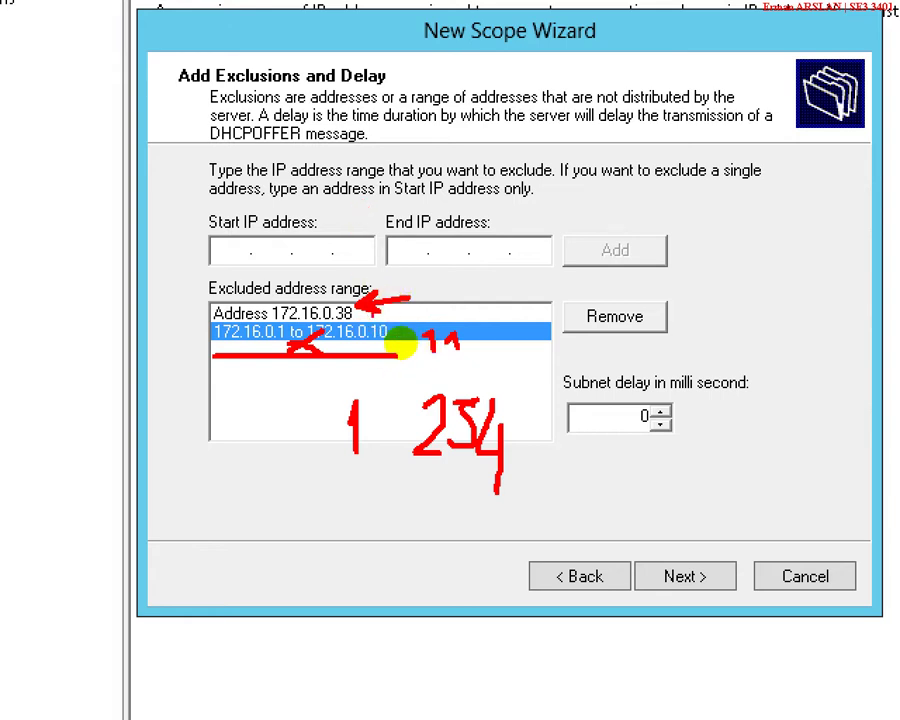
{"action": "mouse_move", "coordinate": [431, 227]}
{"action": "left_mouse_down"}
{"action": "mouse_move", "coordinate": [428, 264]}
{"action": "mouse_move", "coordinate": [456, 216]}
{"action": "mouse_move", "coordinate": [472, 220]}
{"action": "left_mouse_up"}
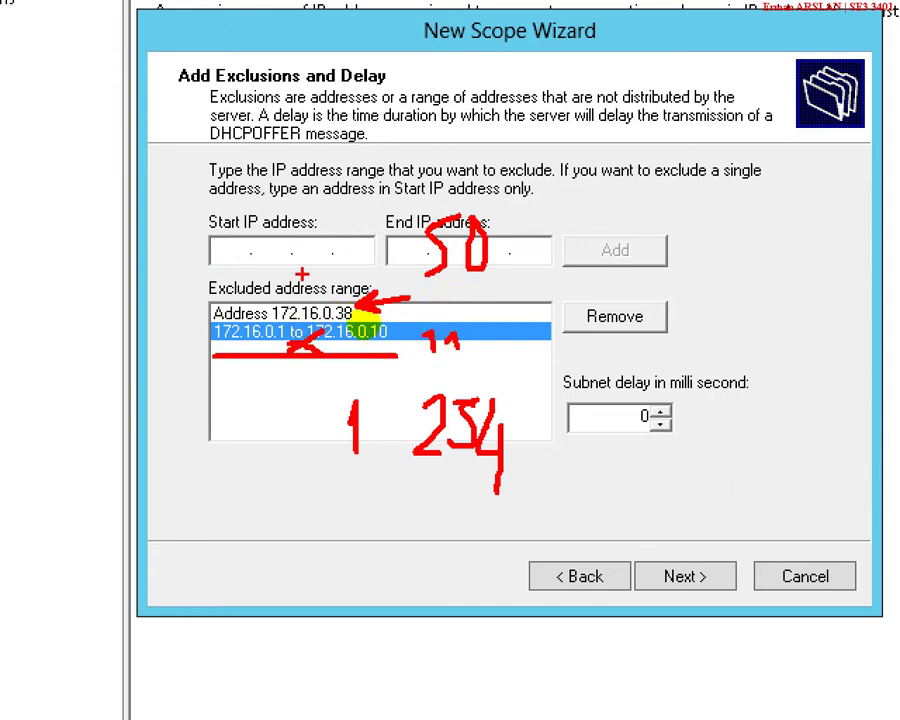
{"action": "left_click_drag", "start_coordinate": [229, 256], "coordinate": [347, 257]}
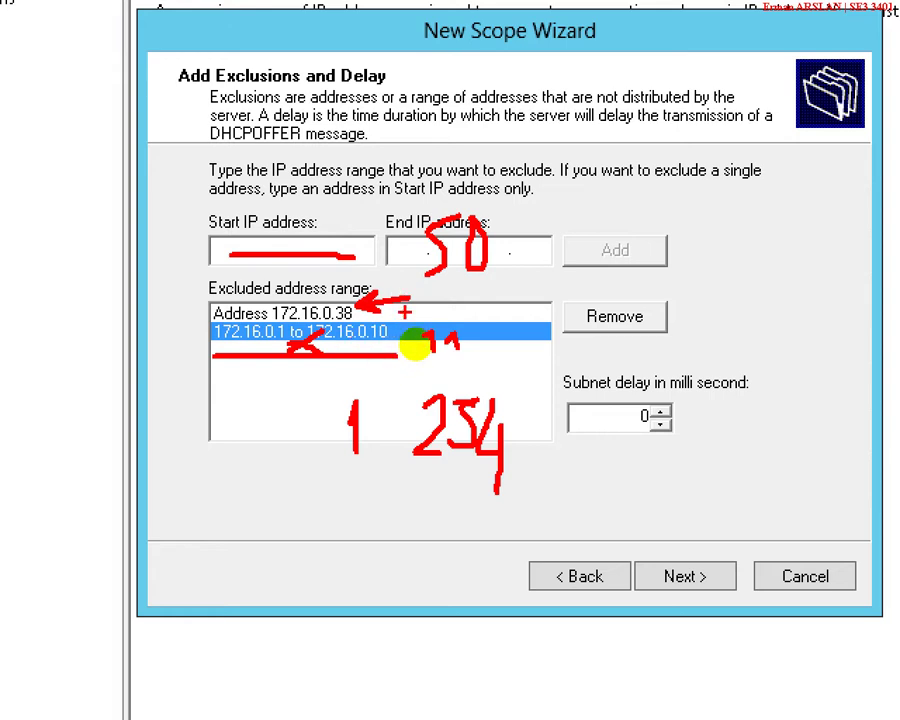
{"action": "mouse_move", "coordinate": [557, 367]}
{"action": "left_mouse_down"}
{"action": "mouse_move", "coordinate": [663, 438]}
{"action": "mouse_move", "coordinate": [800, 447]}
{"action": "left_mouse_up"}
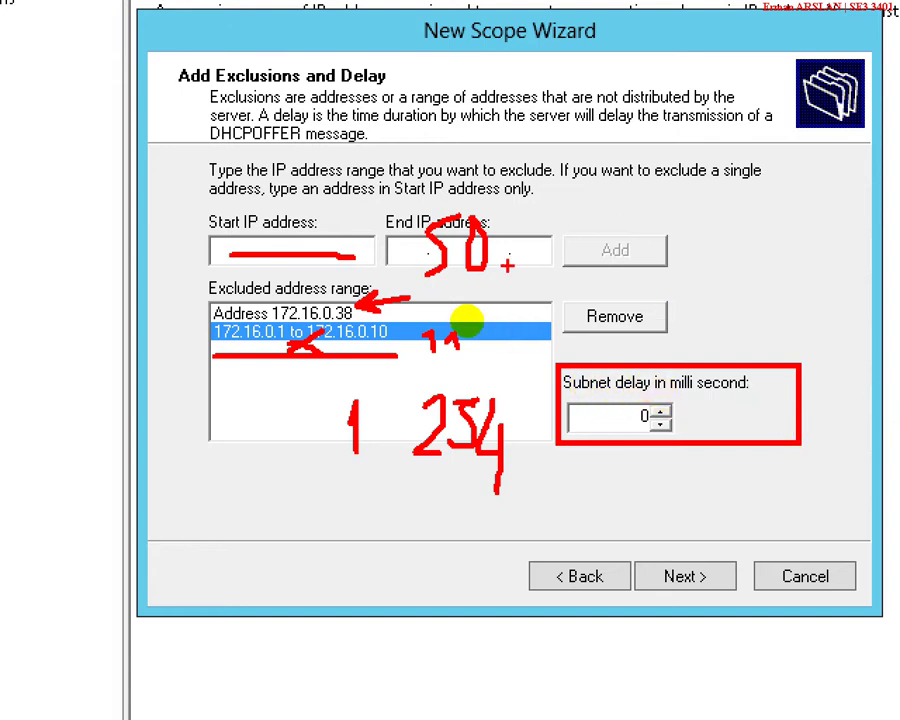
{"action": "left_click_drag", "start_coordinate": [538, 57], "coordinate": [643, 197]}
{"action": "left_click_drag", "start_coordinate": [700, 42], "coordinate": [840, 218]}
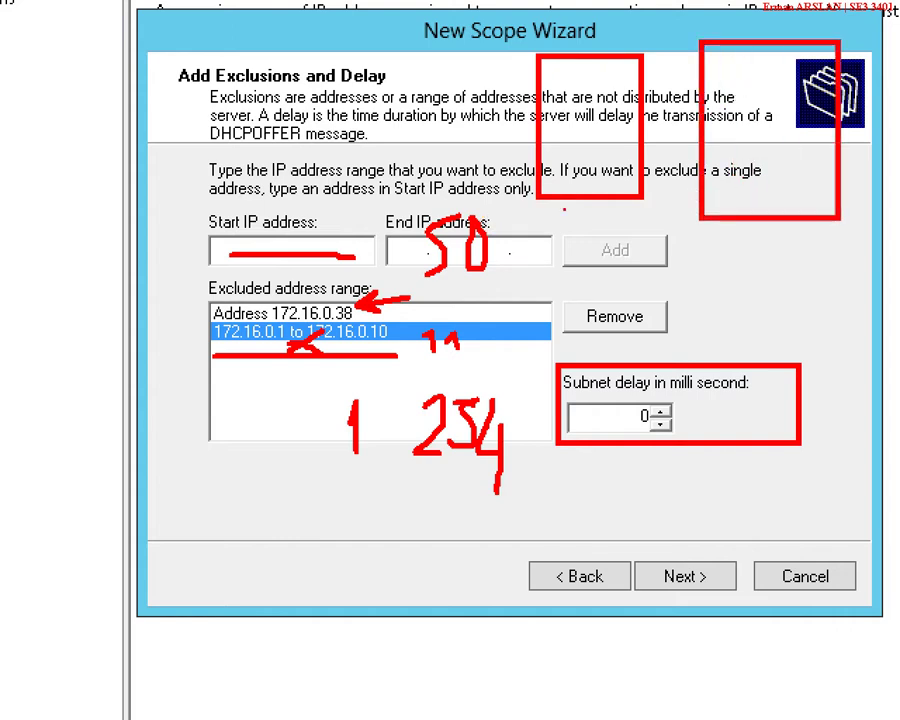
{"action": "mouse_move", "coordinate": [627, 265]}
{"action": "left_mouse_down"}
{"action": "mouse_move", "coordinate": [687, 331]}
{"action": "mouse_move", "coordinate": [711, 343]}
{"action": "left_mouse_up"}
{"action": "left_click_drag", "start_coordinate": [673, 284], "coordinate": [683, 319]}
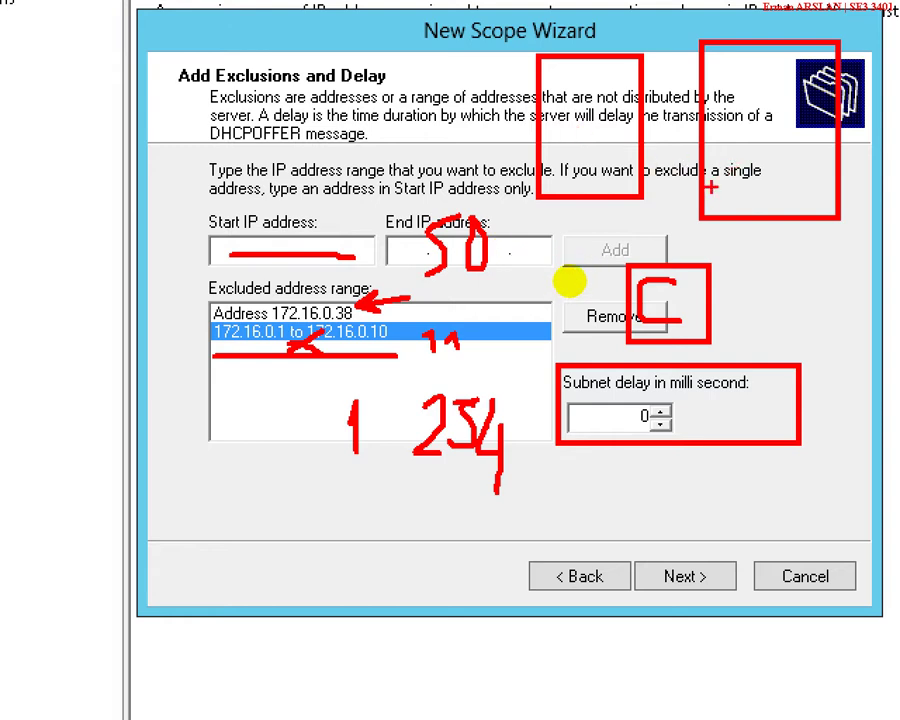
{"action": "left_click_drag", "start_coordinate": [764, 256], "coordinate": [805, 267]}
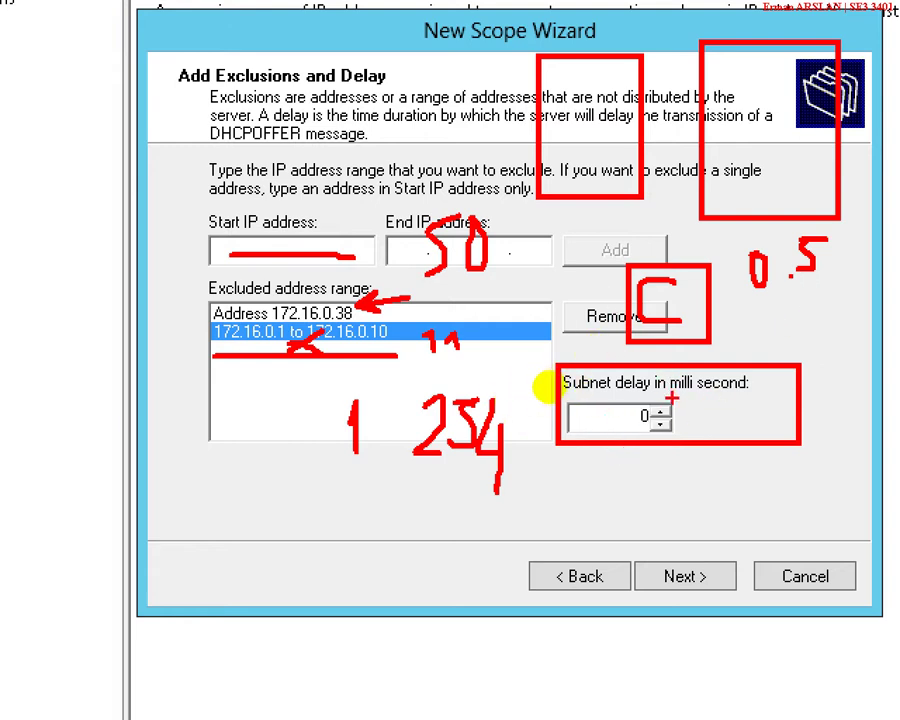
{"action": "left_click_drag", "start_coordinate": [672, 397], "coordinate": [790, 397]}
{"action": "left_click_drag", "start_coordinate": [605, 484], "coordinate": [714, 490]}
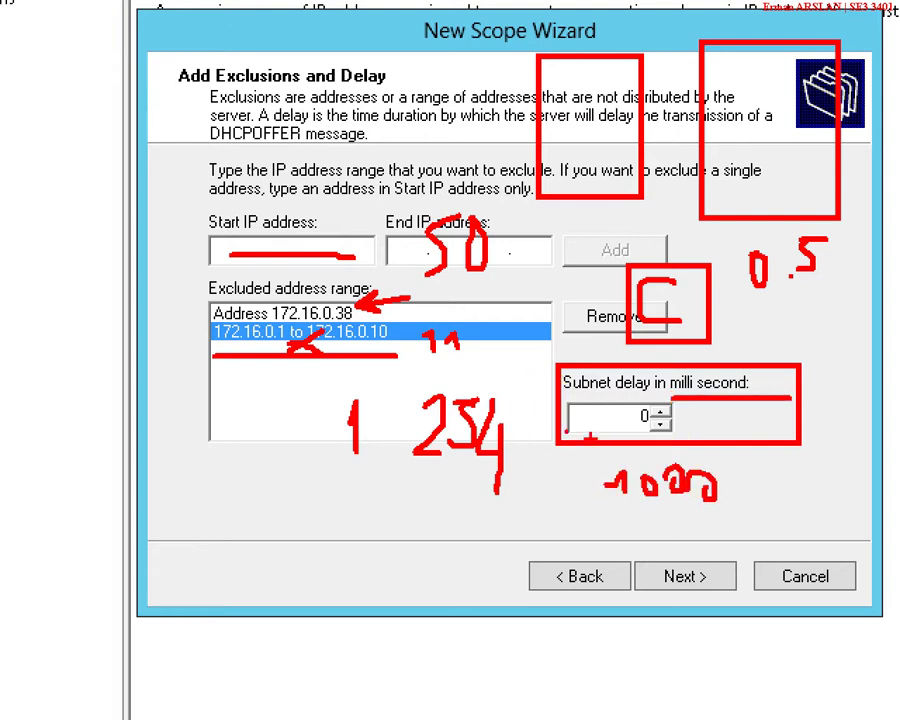
{"action": "mouse_move", "coordinate": [597, 410]}
{"action": "left_mouse_down"}
{"action": "mouse_move", "coordinate": [585, 422]}
{"action": "mouse_move", "coordinate": [612, 436]}
{"action": "mouse_move", "coordinate": [668, 422]}
{"action": "left_mouse_up"}
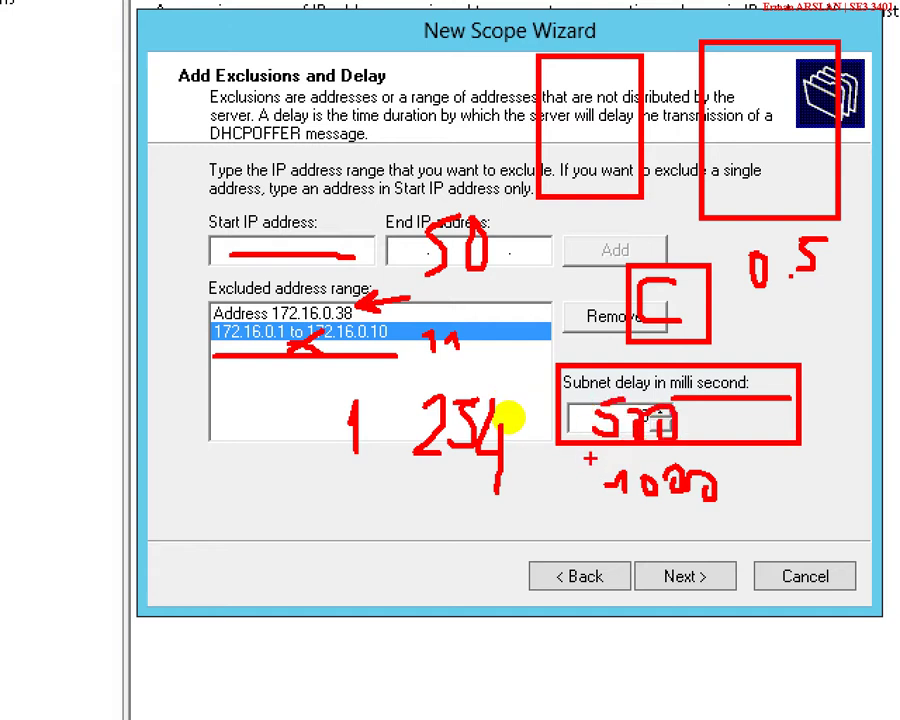
{"action": "left_click_drag", "start_coordinate": [587, 457], "coordinate": [734, 457]}
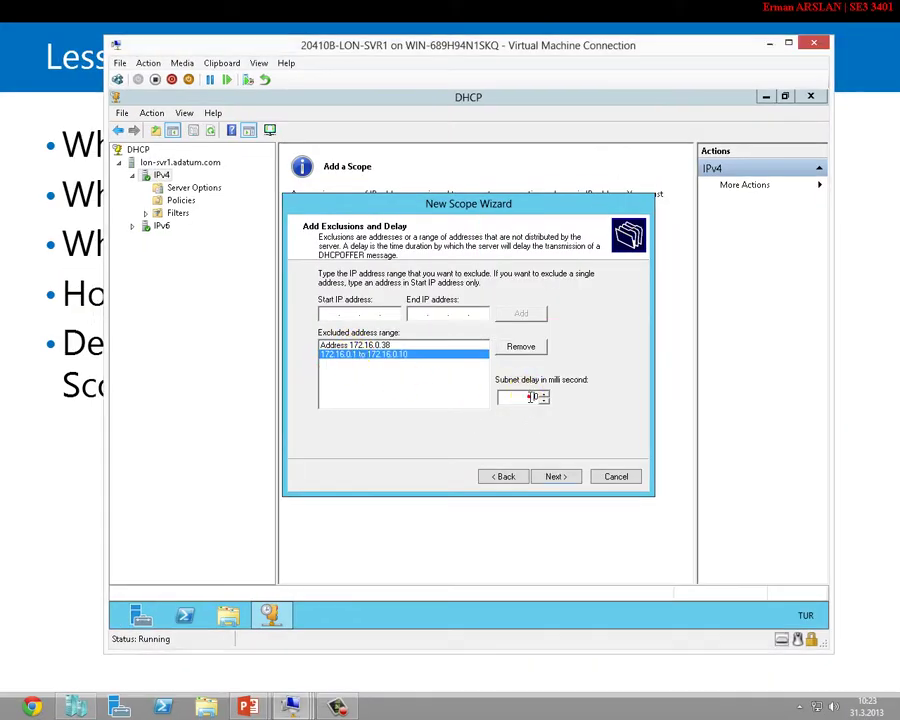
{"action": "left_click", "coordinate": [531, 397]}
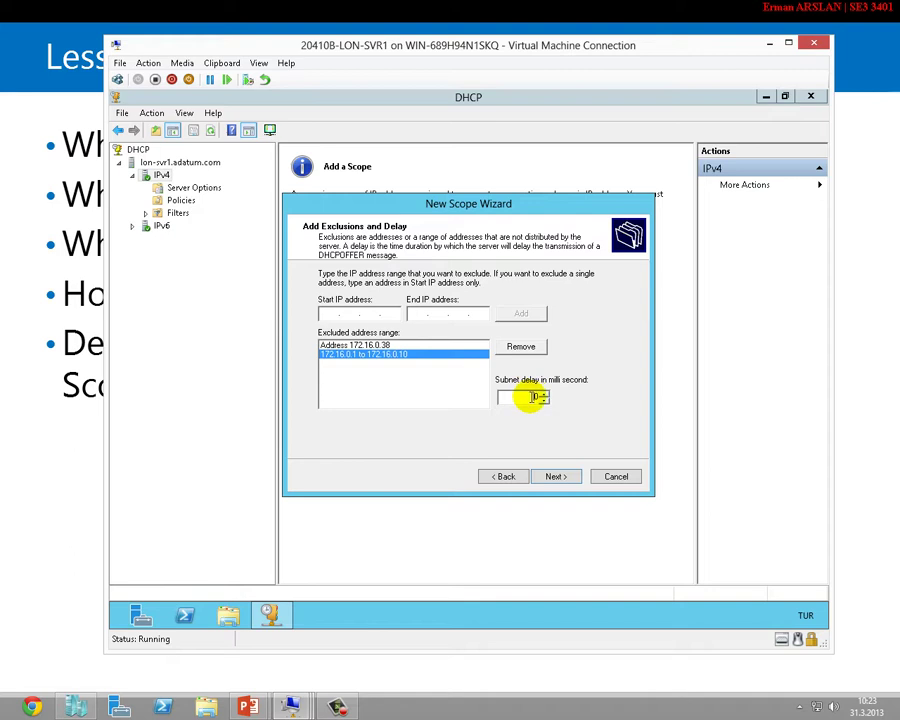
{"action": "double_click", "coordinate": [522, 396]}
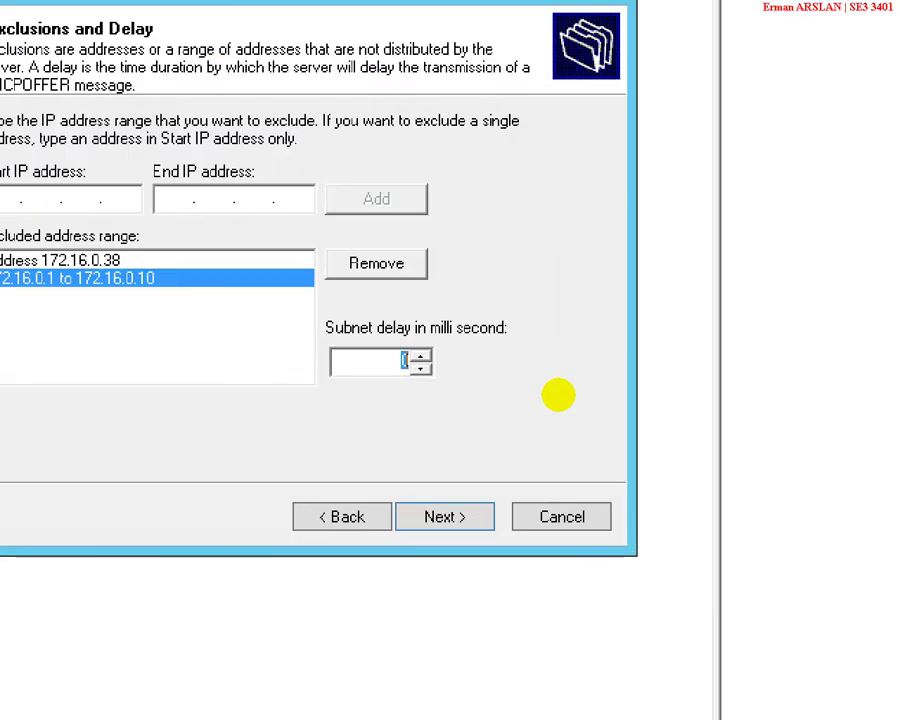
{"action": "left_click_drag", "start_coordinate": [337, 365], "coordinate": [527, 366]}
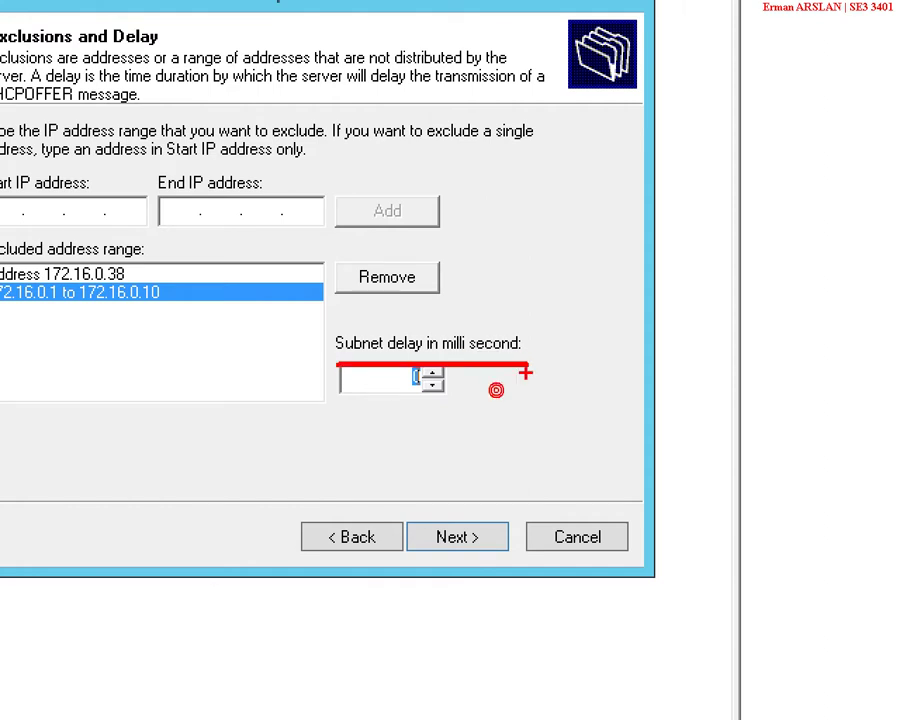
{"action": "mouse_move", "coordinate": [497, 402]}
{"action": "left_mouse_down"}
{"action": "mouse_move", "coordinate": [505, 412]}
{"action": "mouse_move", "coordinate": [498, 404]}
{"action": "left_mouse_up"}
{"action": "mouse_move", "coordinate": [522, 402]}
{"action": "left_mouse_down"}
{"action": "mouse_move", "coordinate": [536, 402]}
{"action": "mouse_move", "coordinate": [530, 406]}
{"action": "mouse_move", "coordinate": [558, 416]}
{"action": "mouse_move", "coordinate": [560, 426]}
{"action": "mouse_move", "coordinate": [630, 440]}
{"action": "left_mouse_up"}
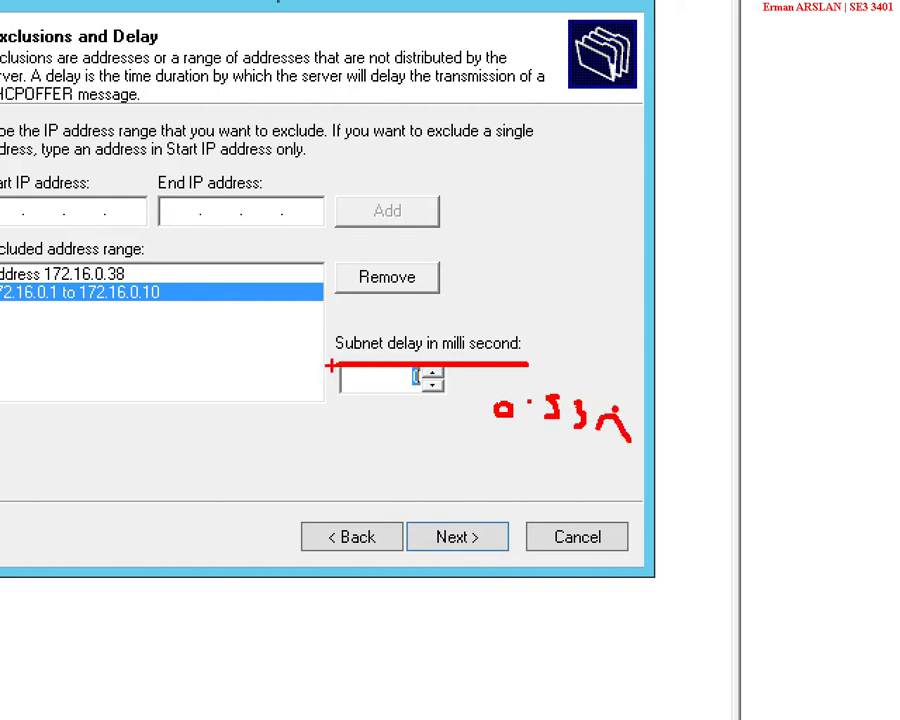
{"action": "left_click_drag", "start_coordinate": [333, 366], "coordinate": [533, 364]}
{"action": "left_click", "coordinate": [493, 393]}
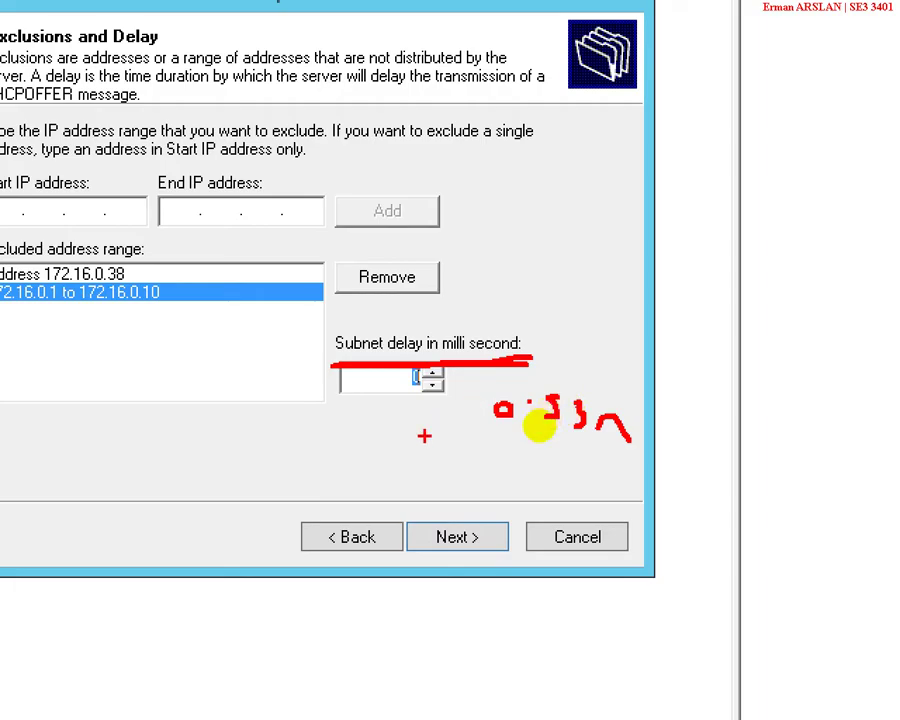
{"action": "key", "text": "Escape"}
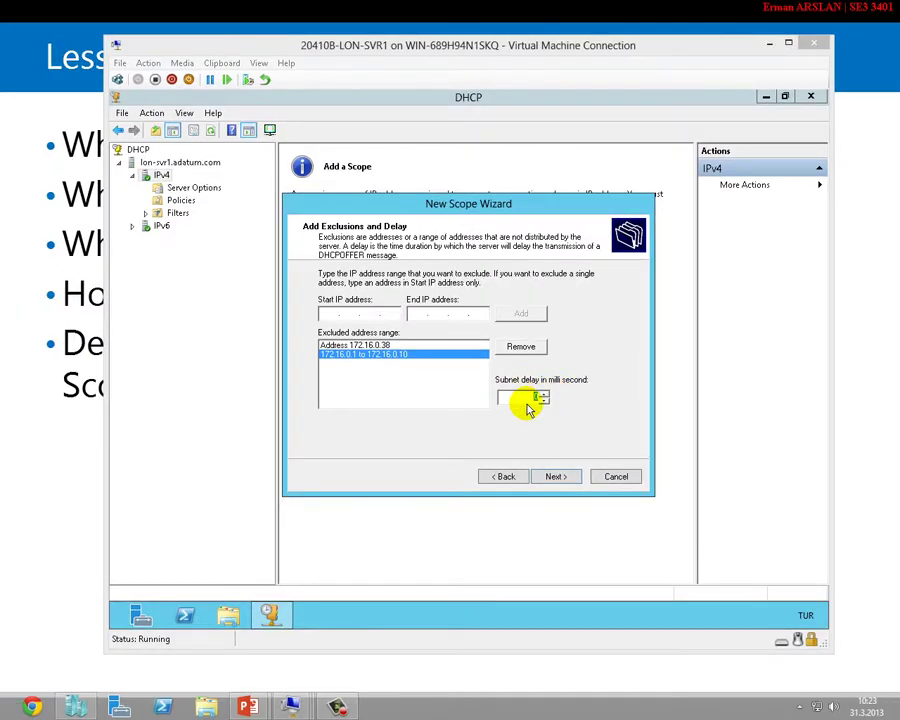
Try a subnet delay of 500 milliseconds for the scope.
{"action": "left_click", "coordinate": [528, 397]}
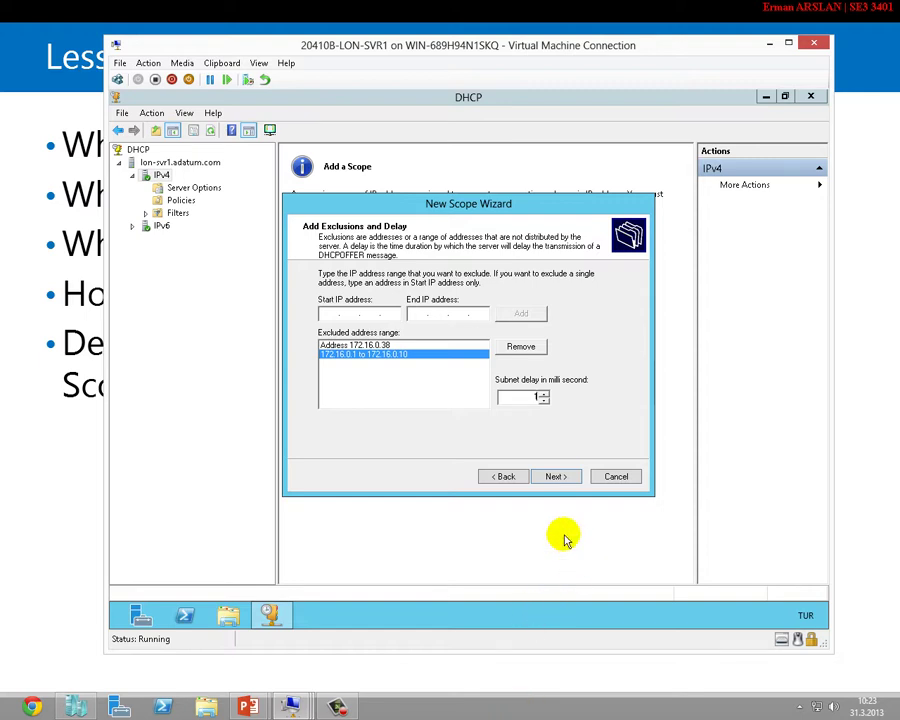
{"action": "left_click", "coordinate": [543, 394]}
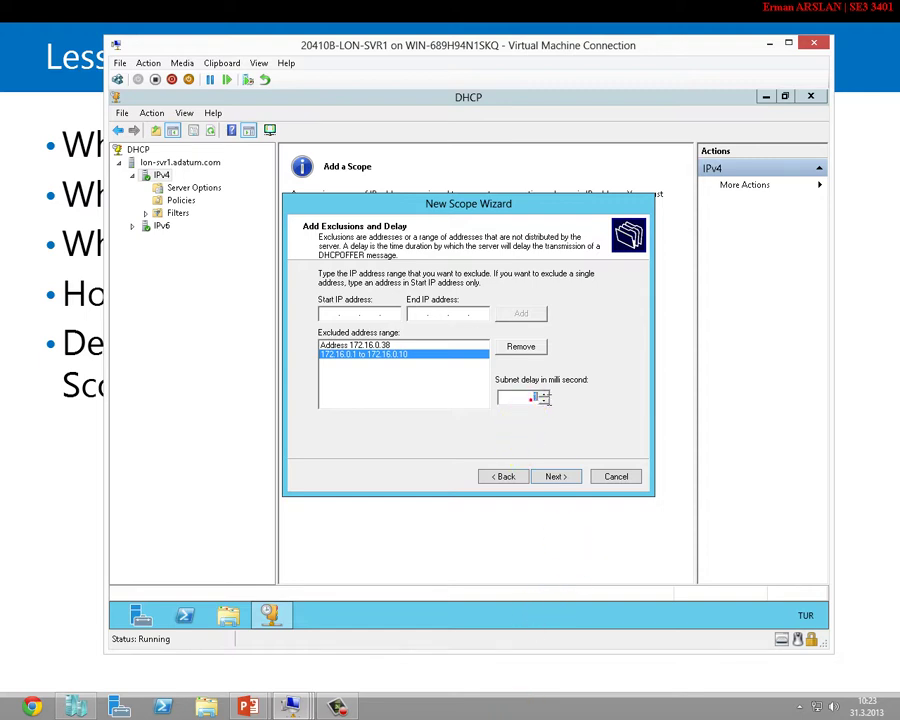
{"action": "left_click", "coordinate": [543, 394]}
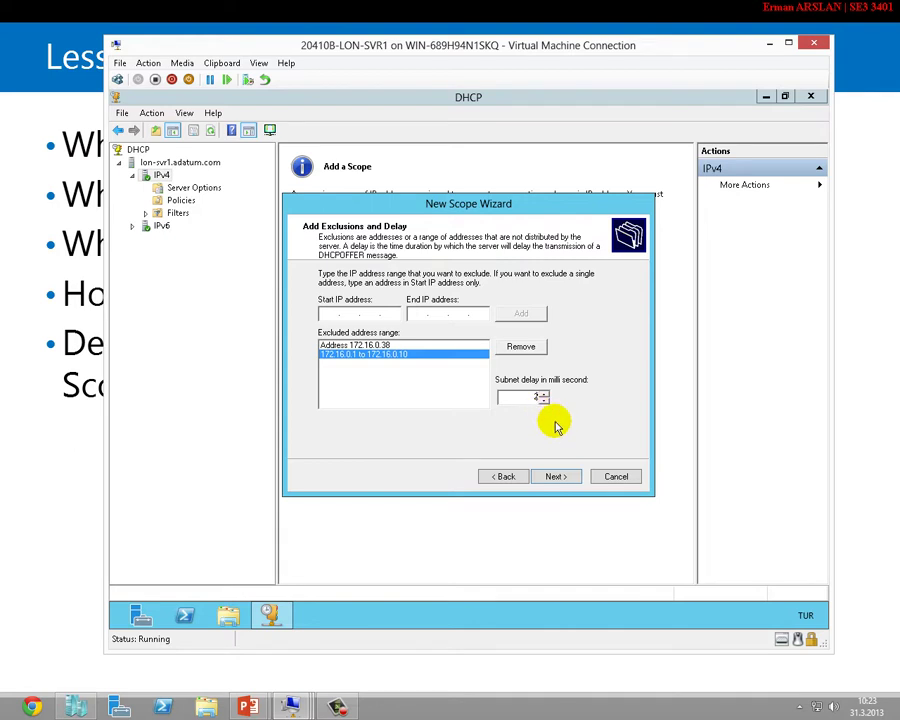
{"action": "left_click", "coordinate": [541, 401]}
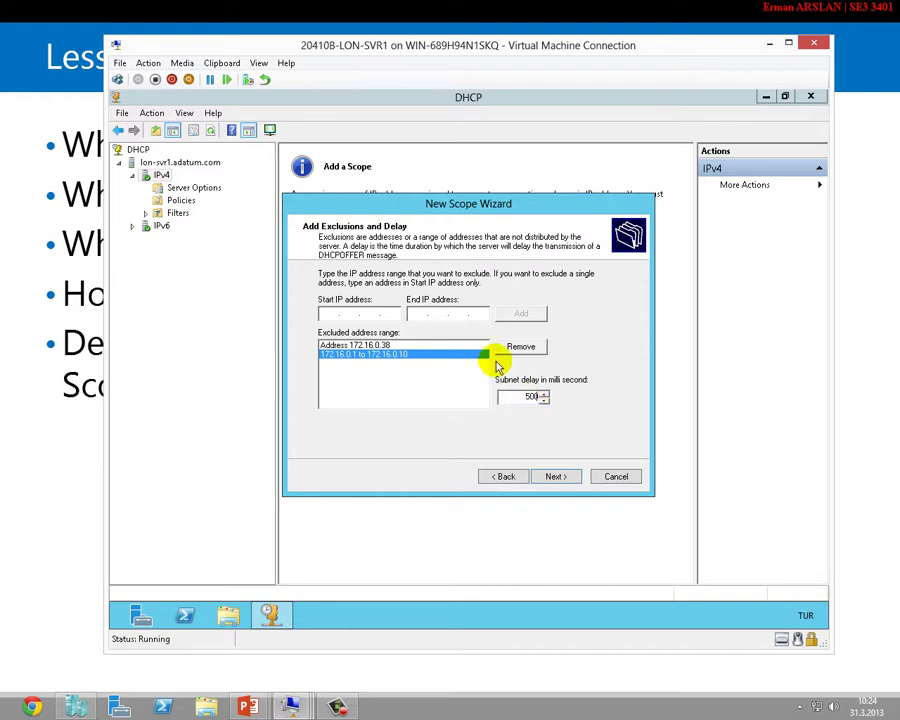
Set the subnet delay to 0 milliseconds and continue to the lease duration settings.
{"action": "left_click_drag", "start_coordinate": [522, 398], "coordinate": [541, 398]}
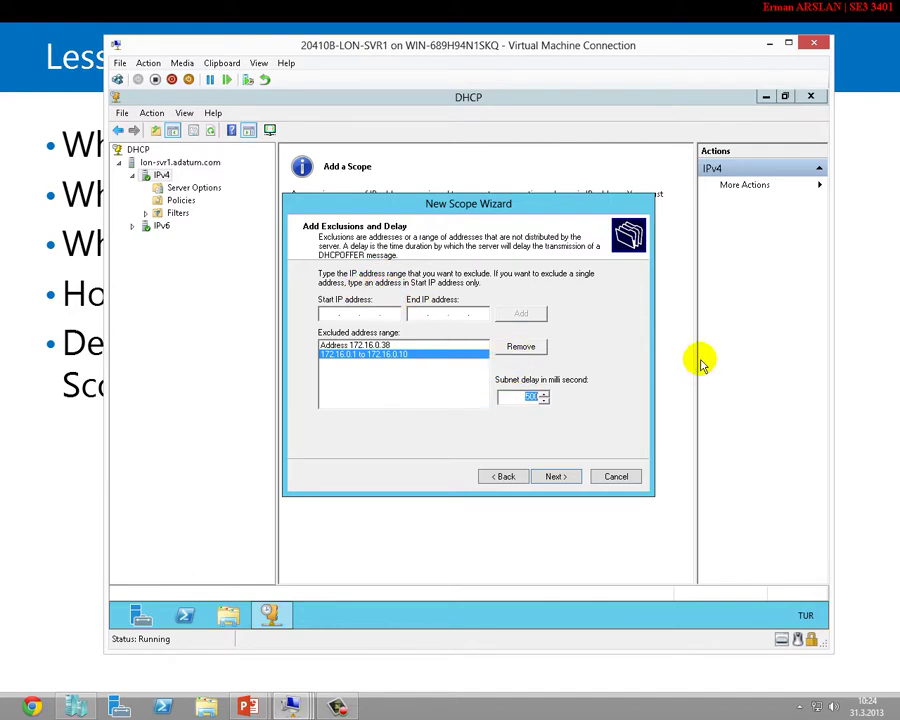
{"action": "type", "text": "0"}
{"action": "left_click", "coordinate": [556, 477]}
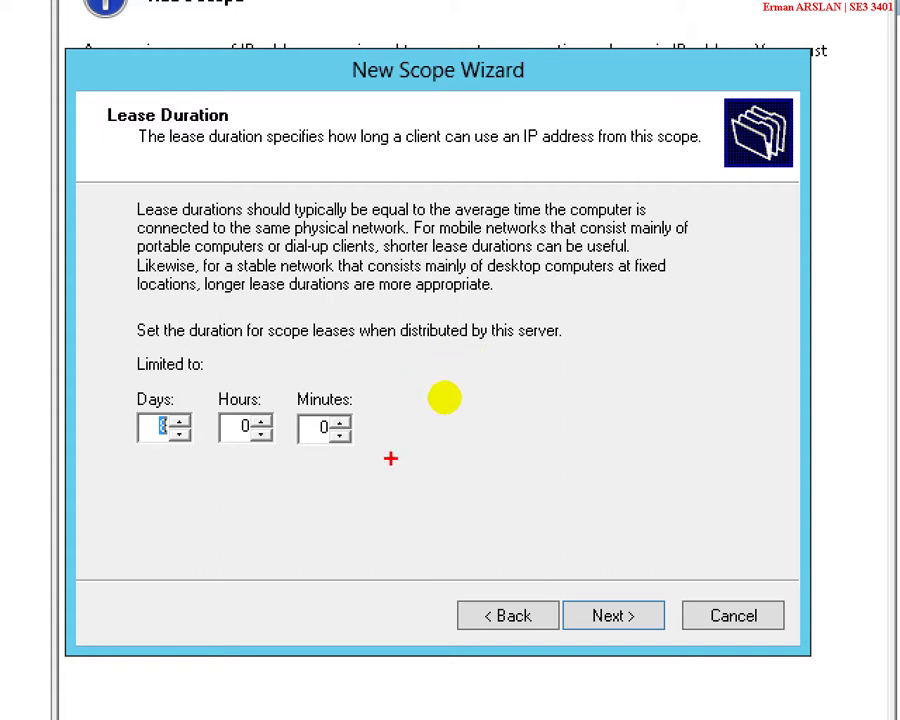
{"action": "left_click_drag", "start_coordinate": [389, 459], "coordinate": [438, 460]}
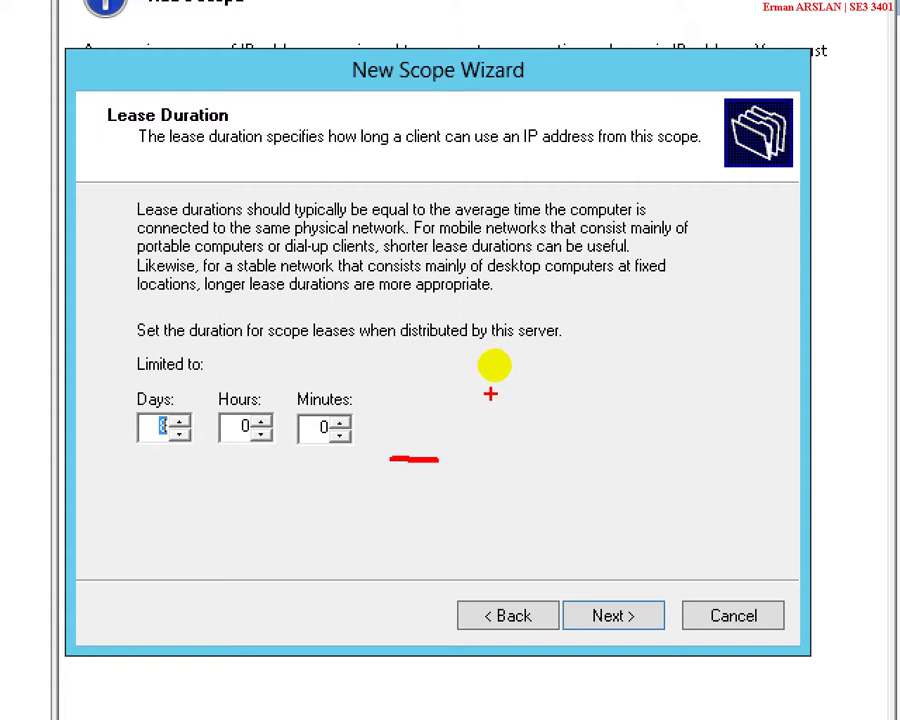
{"action": "left_click_drag", "start_coordinate": [135, 481], "coordinate": [125, 546]}
{"action": "mouse_move", "coordinate": [198, 498]}
{"action": "left_mouse_down"}
{"action": "mouse_move", "coordinate": [186, 540]}
{"action": "mouse_move", "coordinate": [186, 500]}
{"action": "left_mouse_up"}
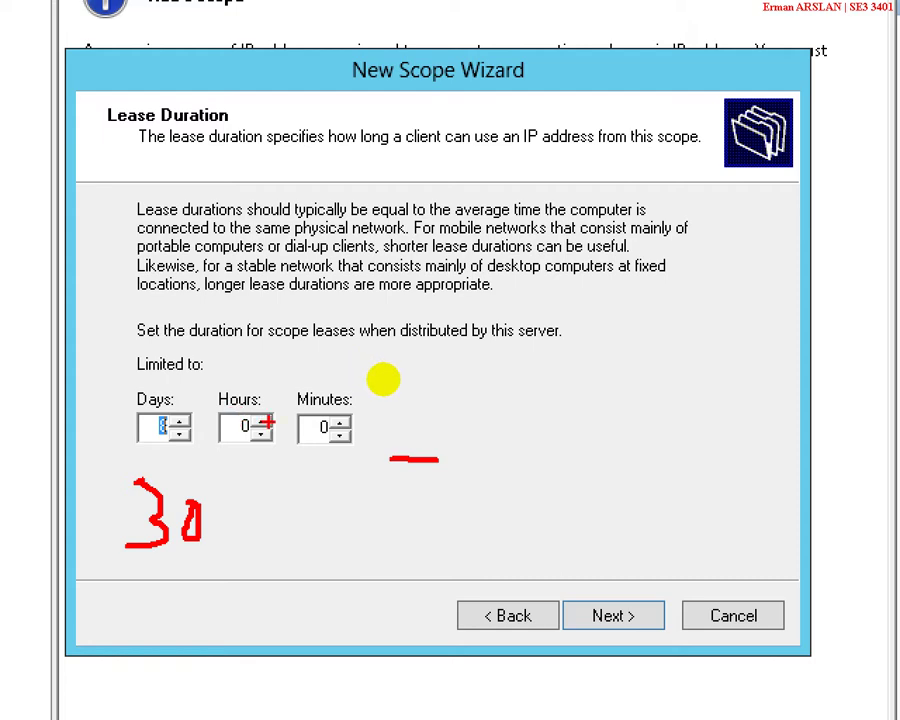
{"action": "key", "text": "Escape"}
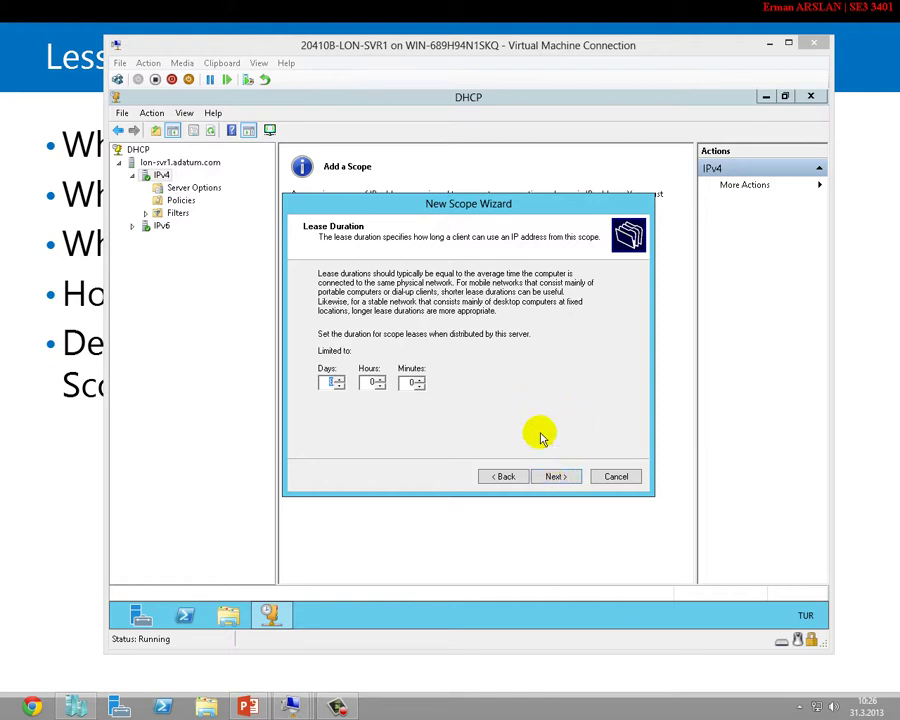
Accept the lease duration of 8 days and proceed with configuring the scope's DHCP options now.
{"action": "left_click", "coordinate": [330, 384]}
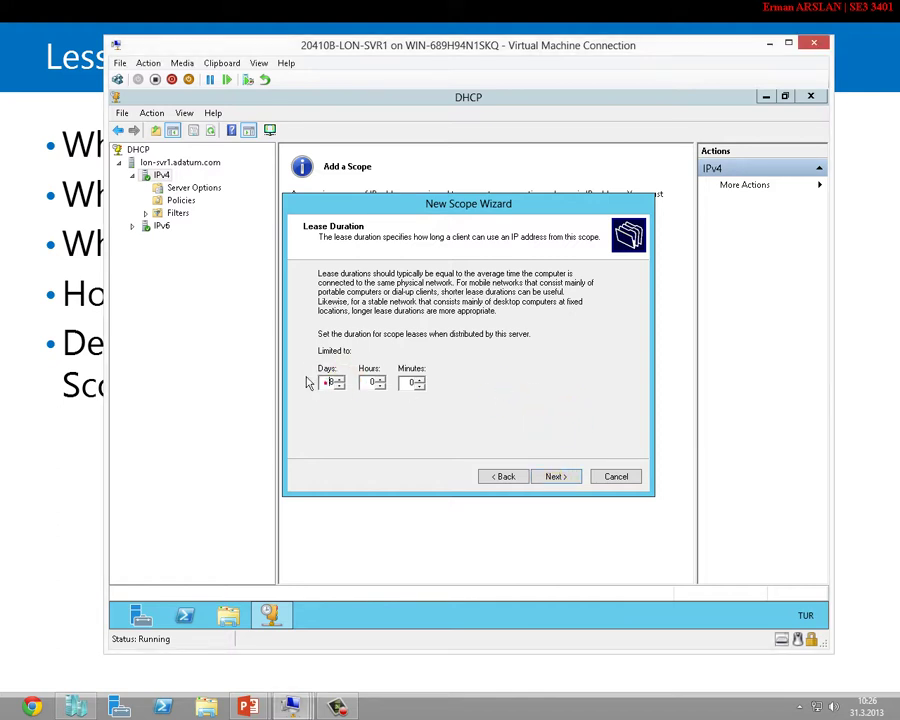
{"action": "left_click", "coordinate": [553, 476]}
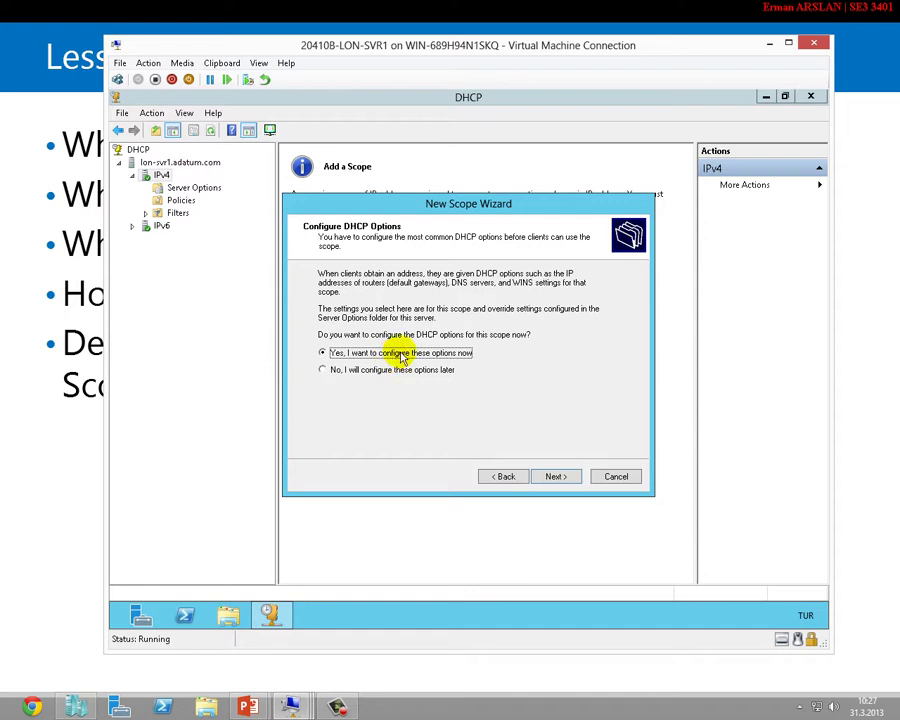
{"action": "left_click", "coordinate": [560, 477]}
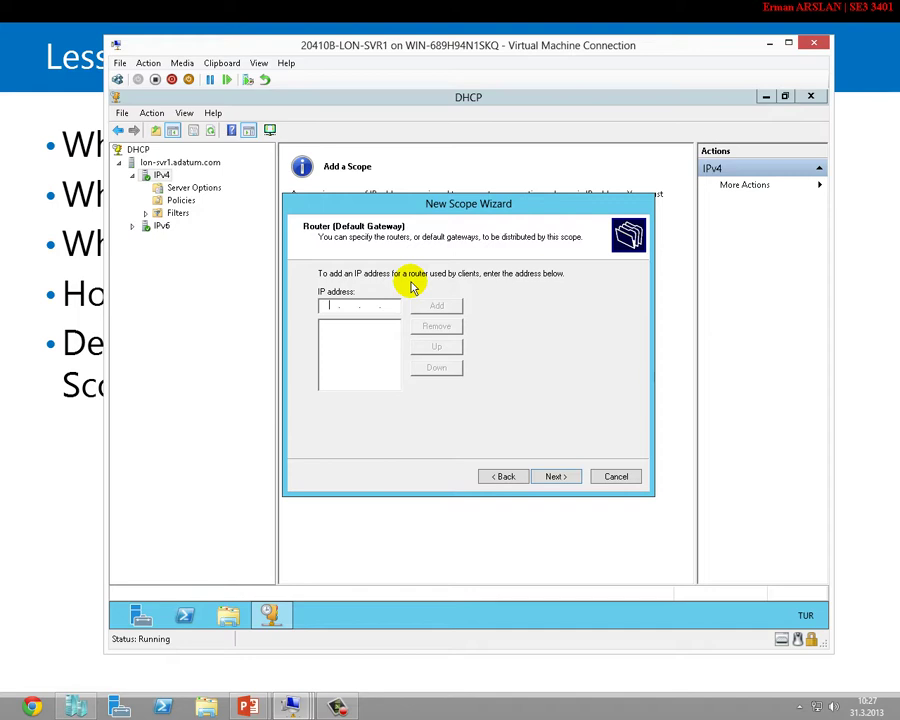
Add 172.16.0.1 as the router (default gateway) address for the scope.
{"action": "type", "text": "172 . 16 . 0 . 1"}
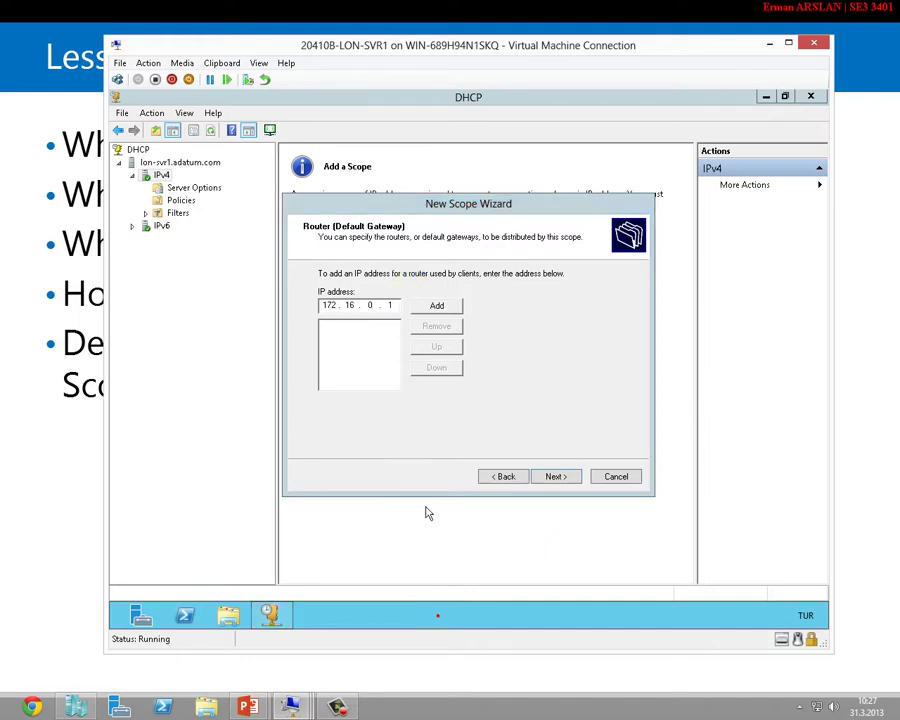
{"action": "left_click", "coordinate": [437, 306]}
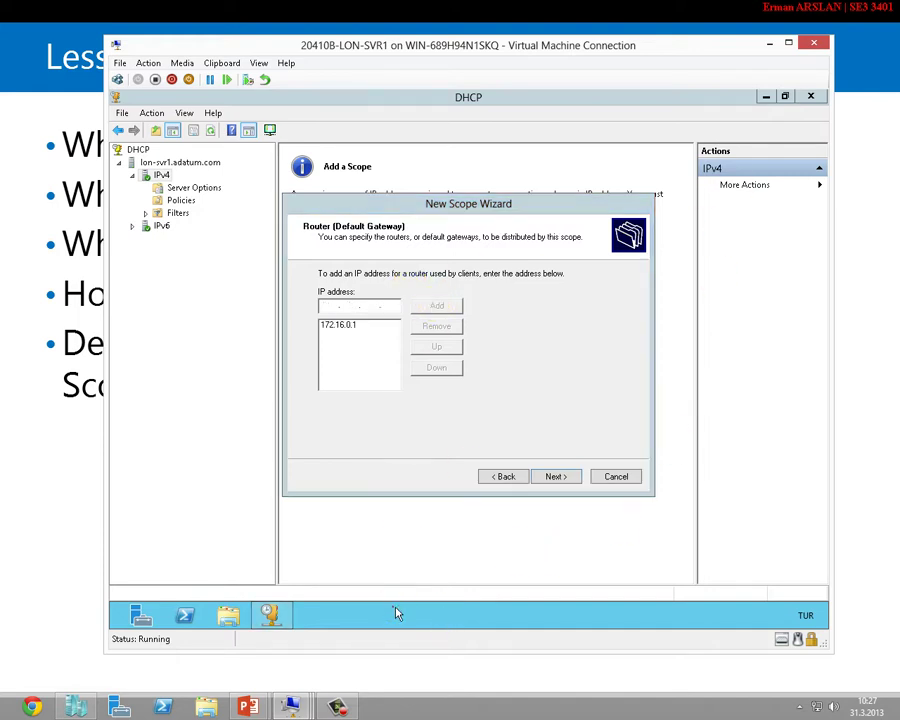
Run ipconfig in a command prompt to check the server's default gateway, and close the prompt.
{"action": "key", "text": "super+r"}
{"action": "type", "text": "cmd"}
{"action": "key", "text": "Return"}
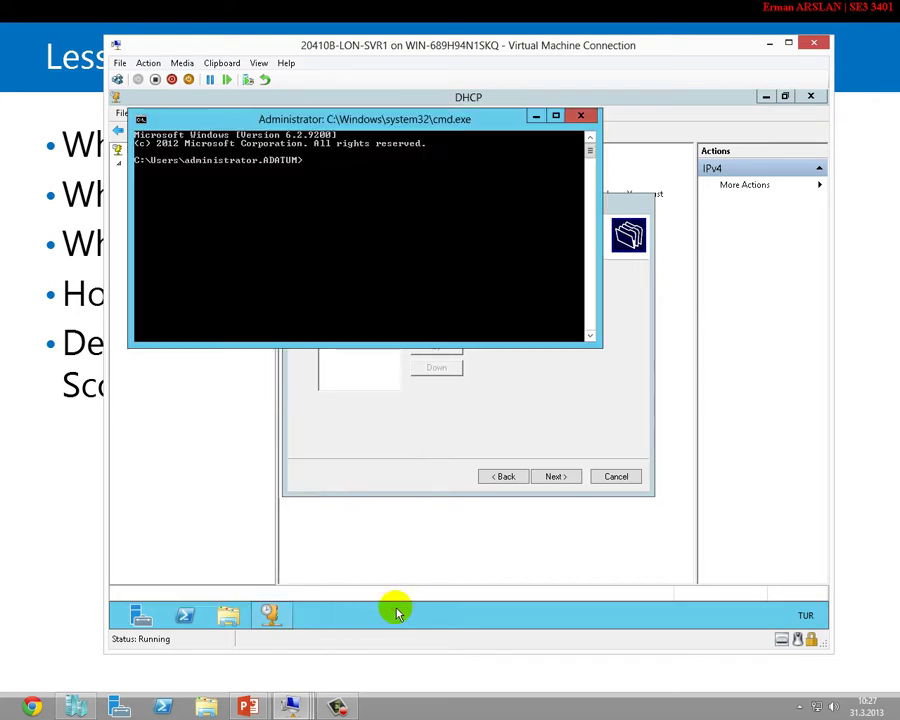
{"action": "type", "text": "ipconfig"}
{"action": "key", "text": "Return"}
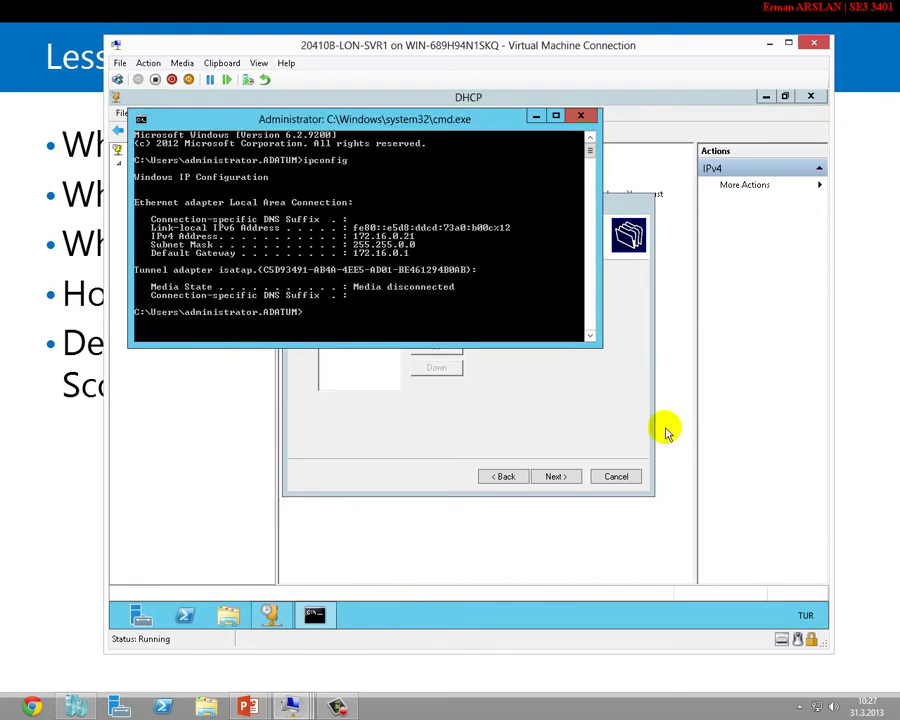
{"action": "left_click", "coordinate": [580, 115]}
Keep 172.16.0.1 as the only router and continue to the domain name and DNS server settings.
{"action": "left_click", "coordinate": [372, 327]}
{"action": "left_click", "coordinate": [342, 305]}
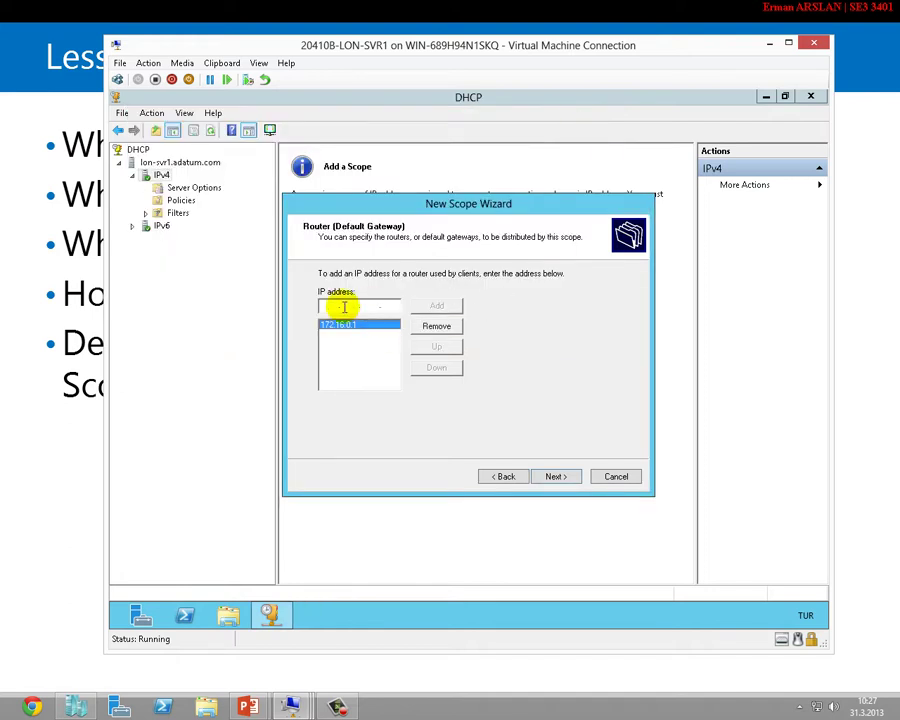
{"action": "left_click", "coordinate": [448, 314]}
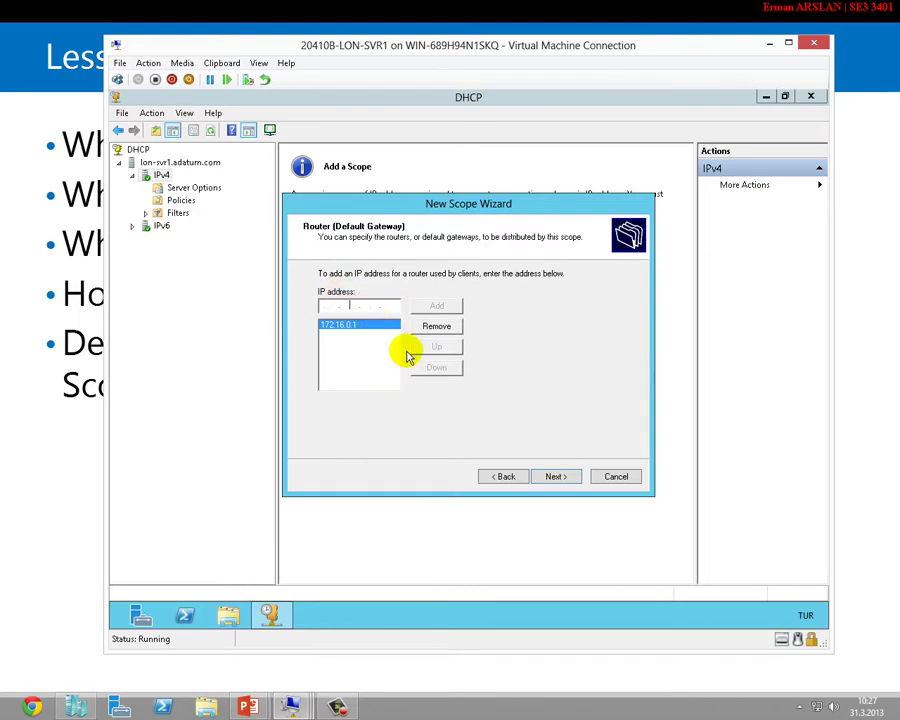
{"action": "left_click", "coordinate": [372, 326]}
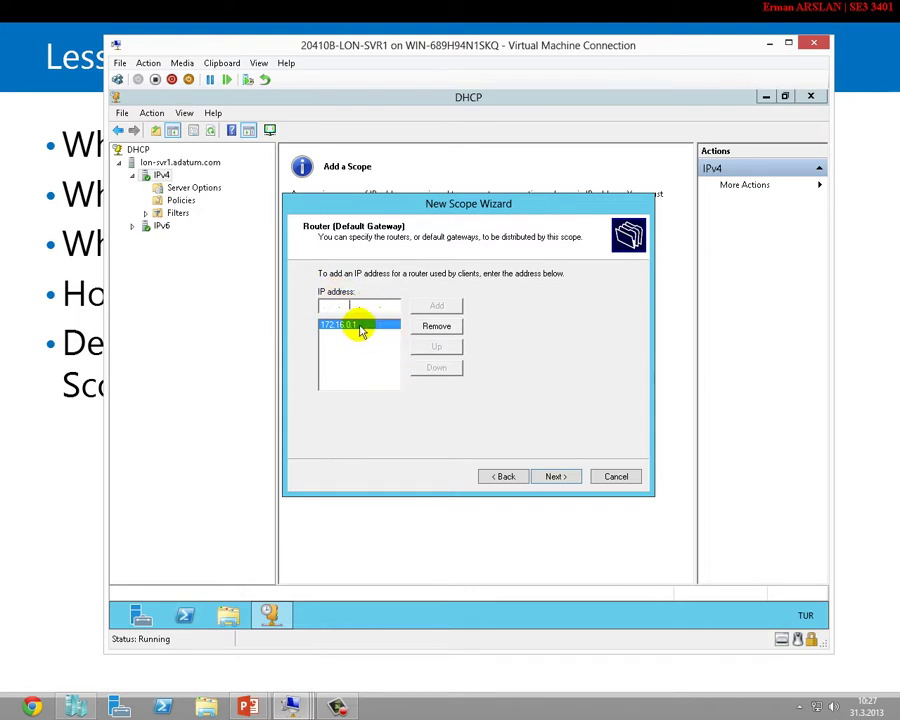
{"action": "left_click", "coordinate": [556, 478]}
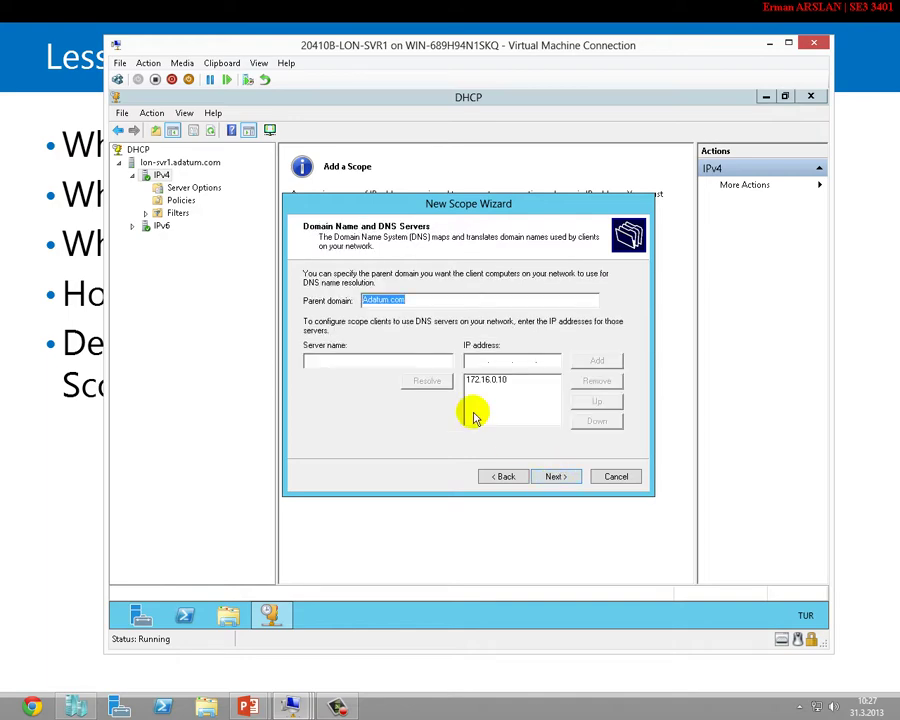
{"action": "left_click", "coordinate": [490, 708]}
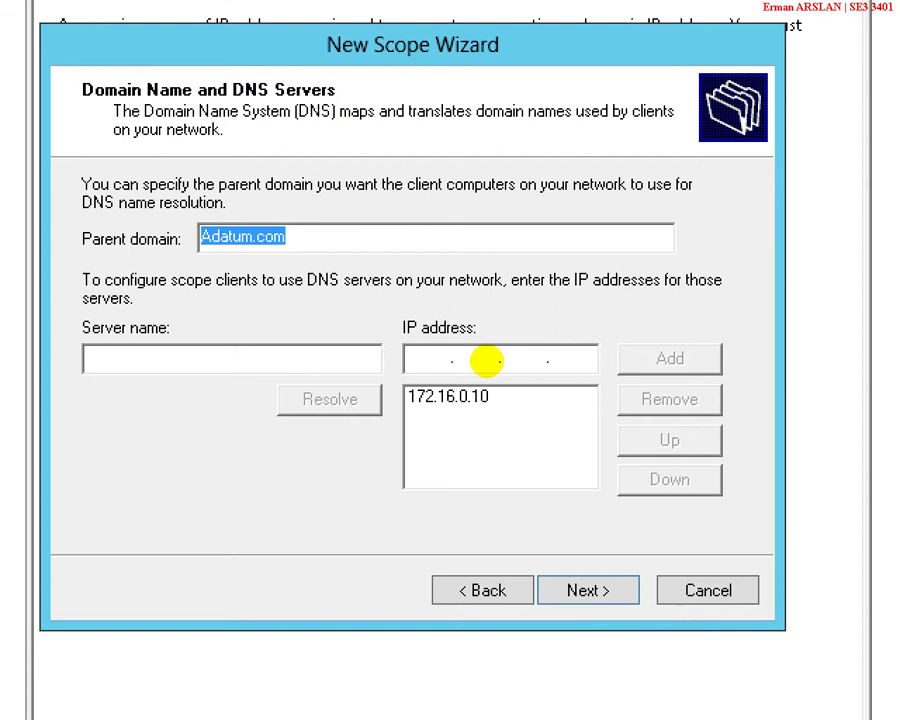
{"action": "left_click", "coordinate": [486, 355]}
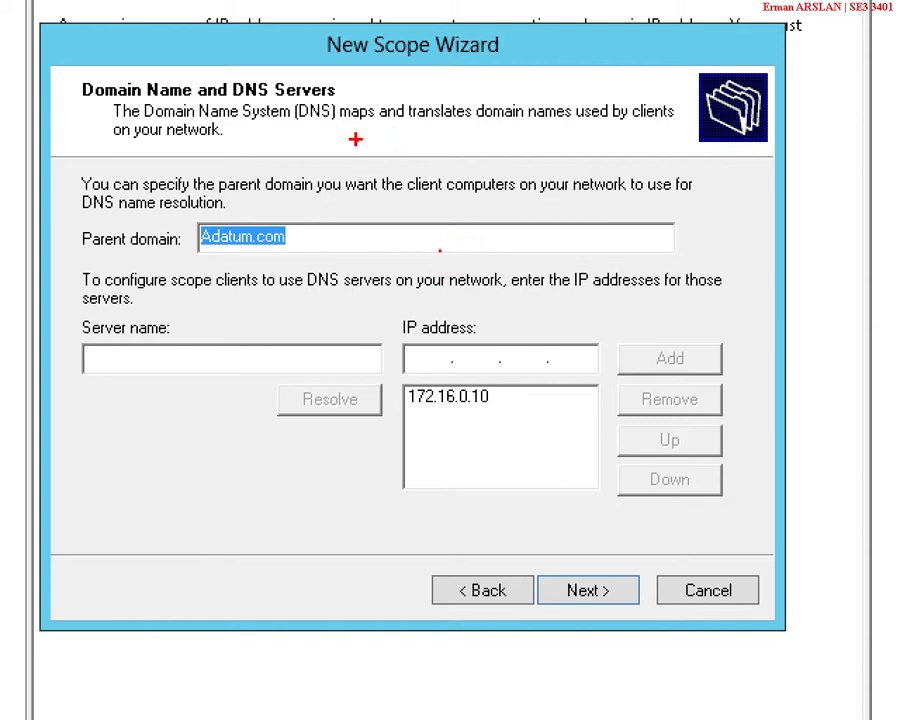
{"action": "type", "text": "g adat"}
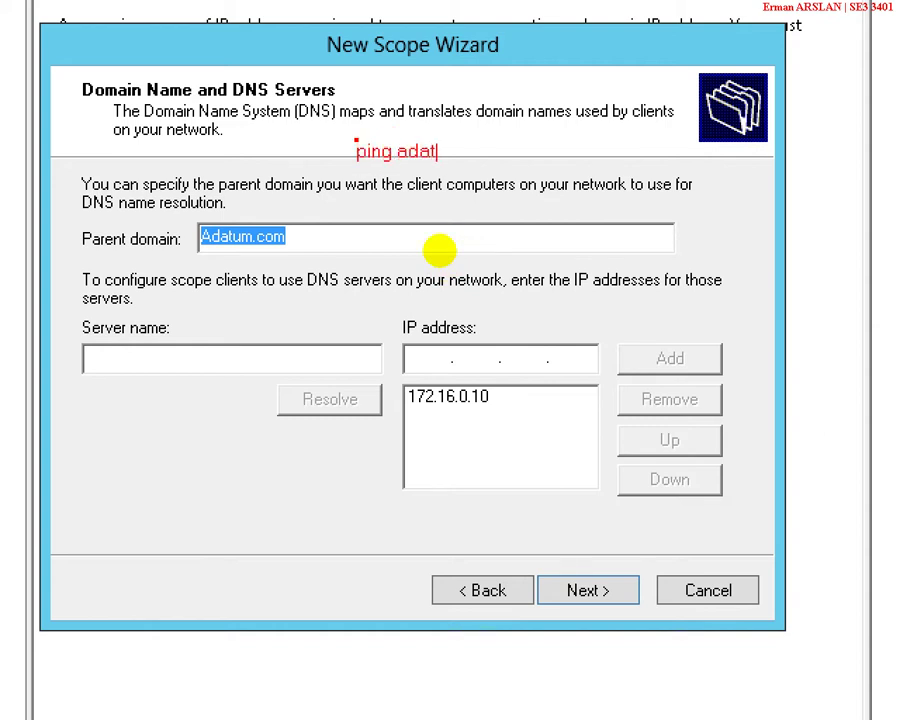
{"action": "type", "text": "um.com"}
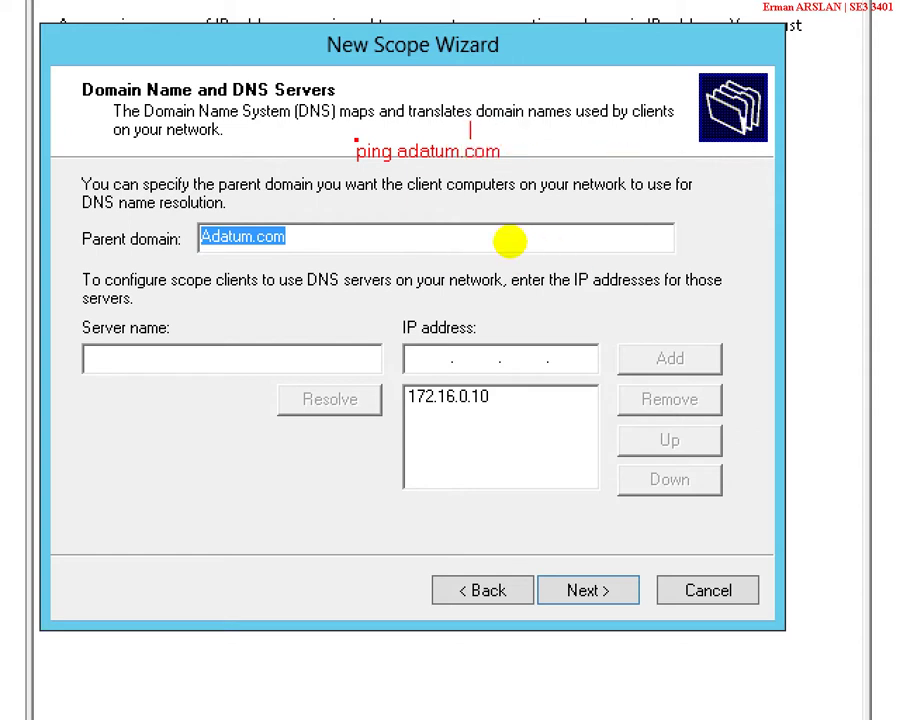
{"action": "type", "text": "ping adatum"}
{"action": "key", "text": "Escape"}
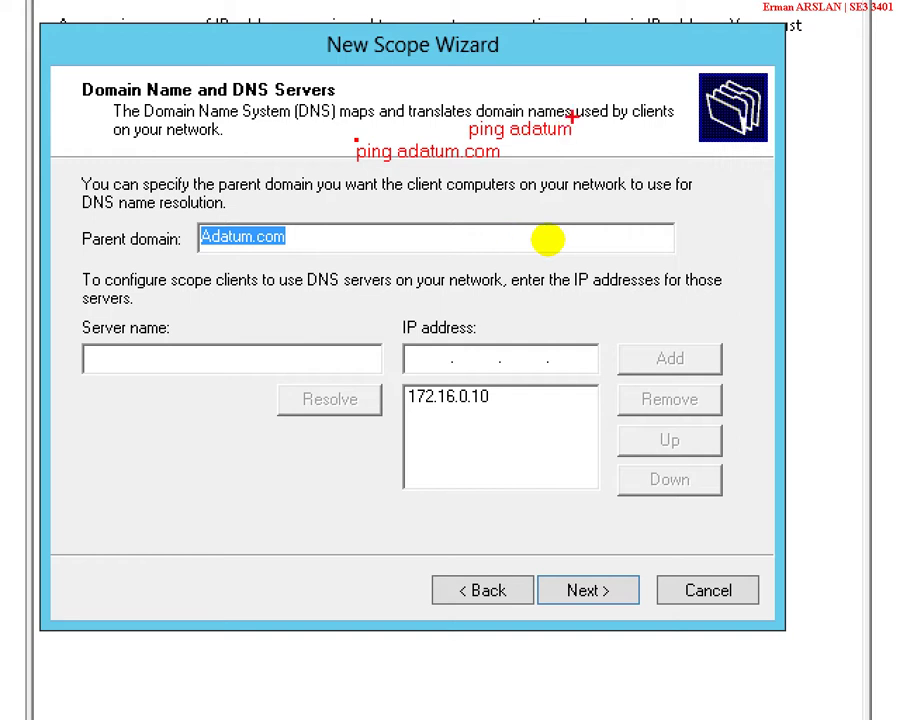
{"action": "left_click_drag", "start_coordinate": [510, 143], "coordinate": [596, 143]}
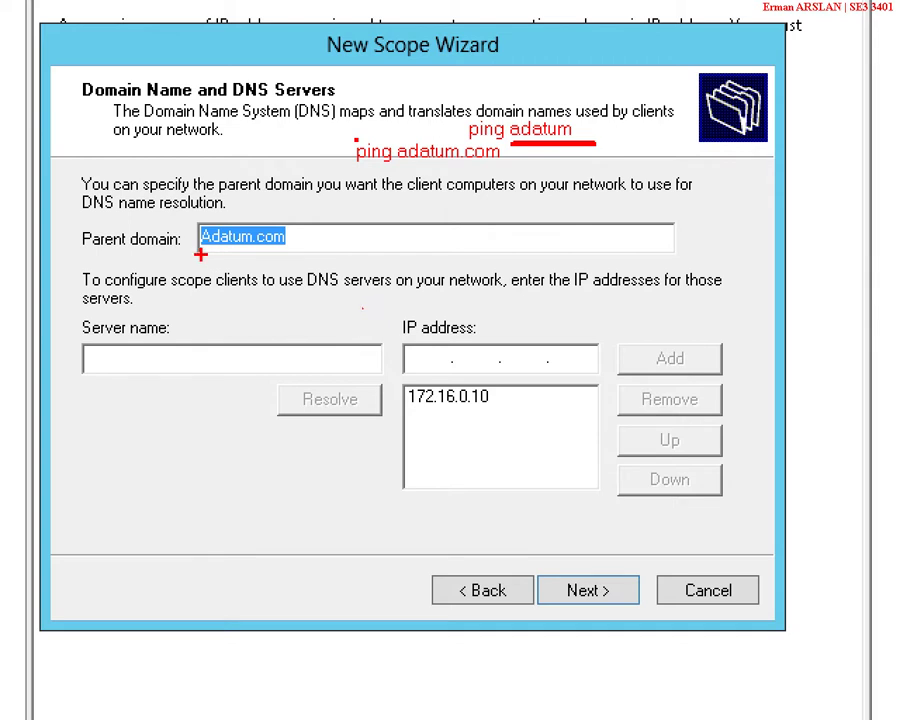
{"action": "left_click_drag", "start_coordinate": [201, 255], "coordinate": [329, 255]}
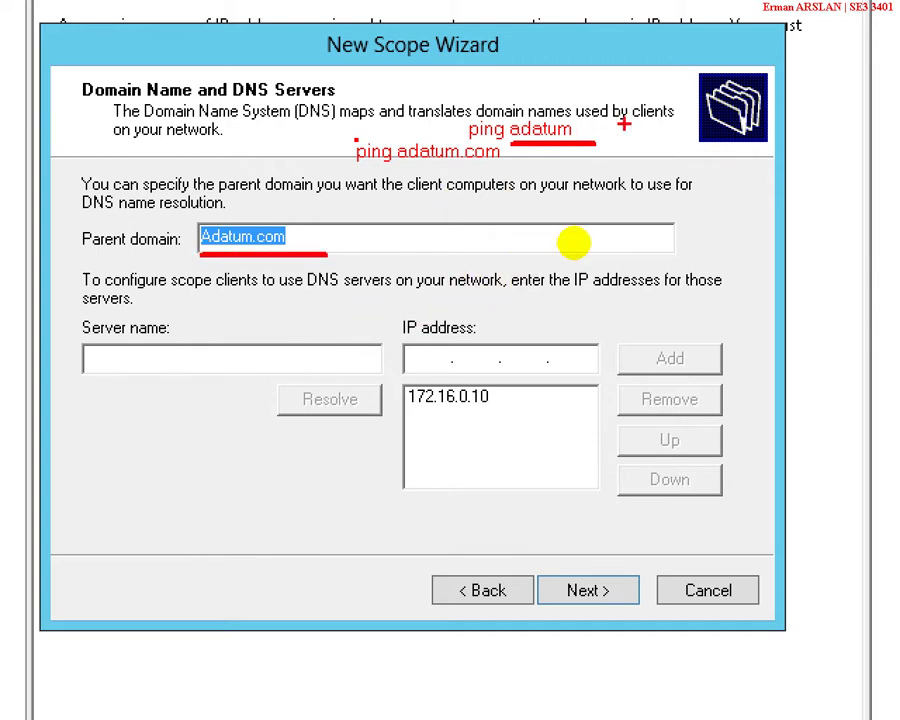
{"action": "type", "text": "t"}
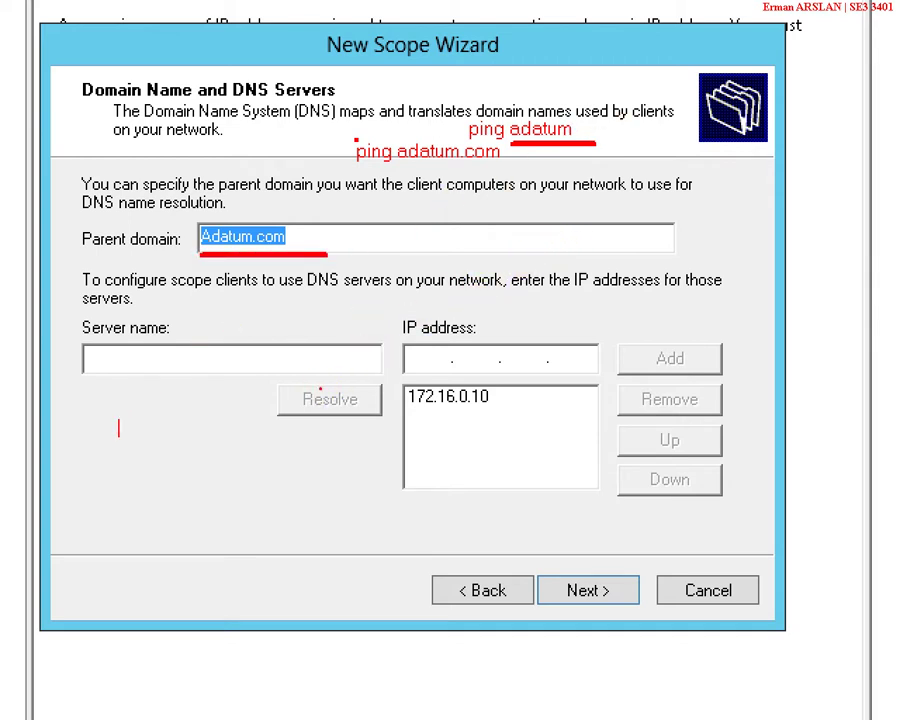
{"action": "type", "text": "ping erman"}
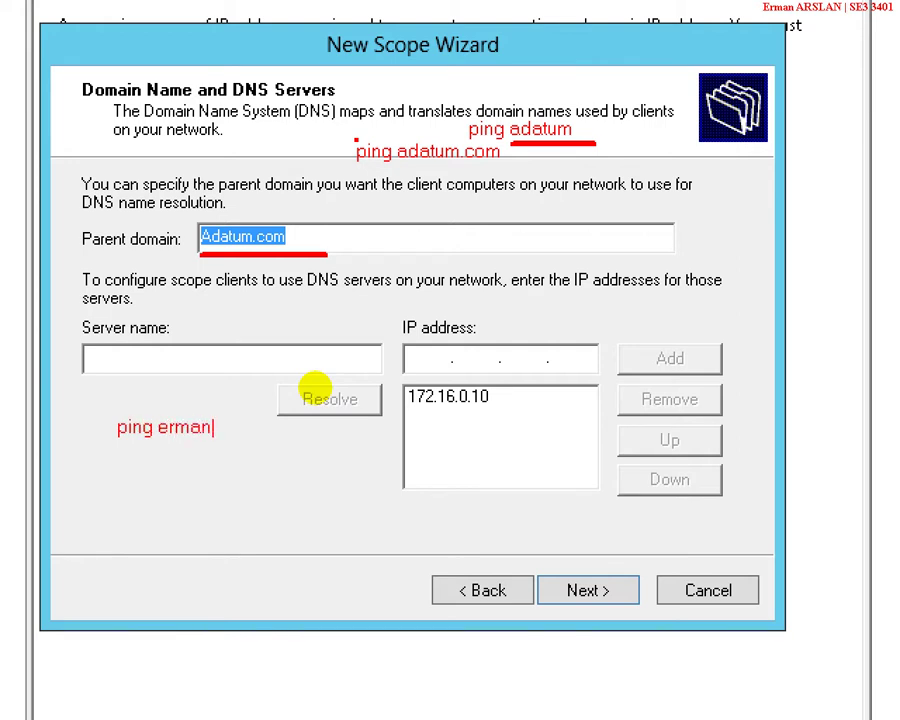
{"action": "type", "text": ".adatum.com"}
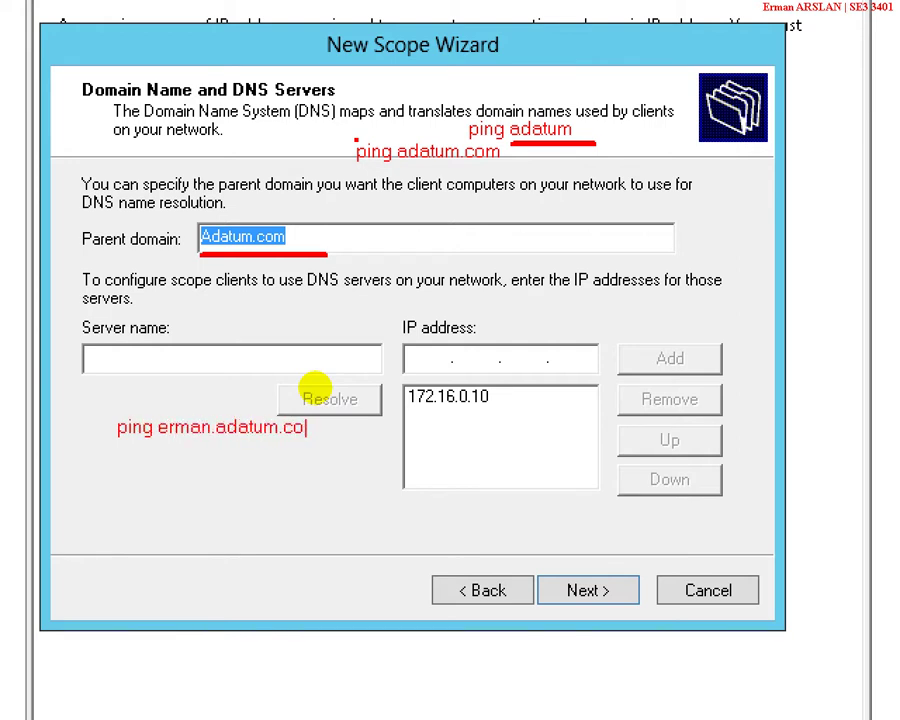
{"action": "key", "text": "Escape"}
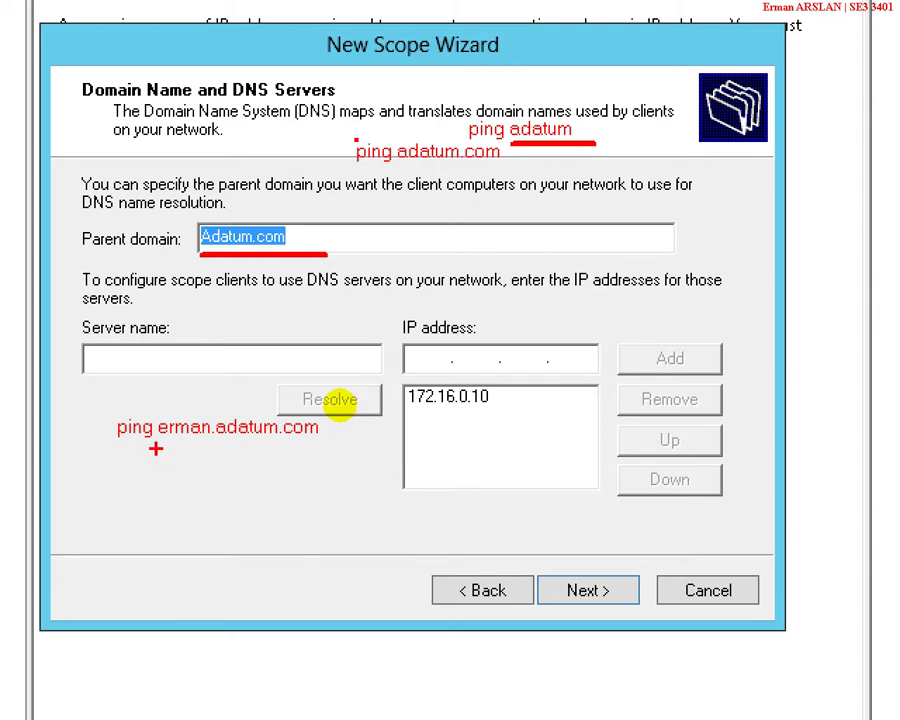
{"action": "left_click_drag", "start_coordinate": [157, 449], "coordinate": [323, 449]}
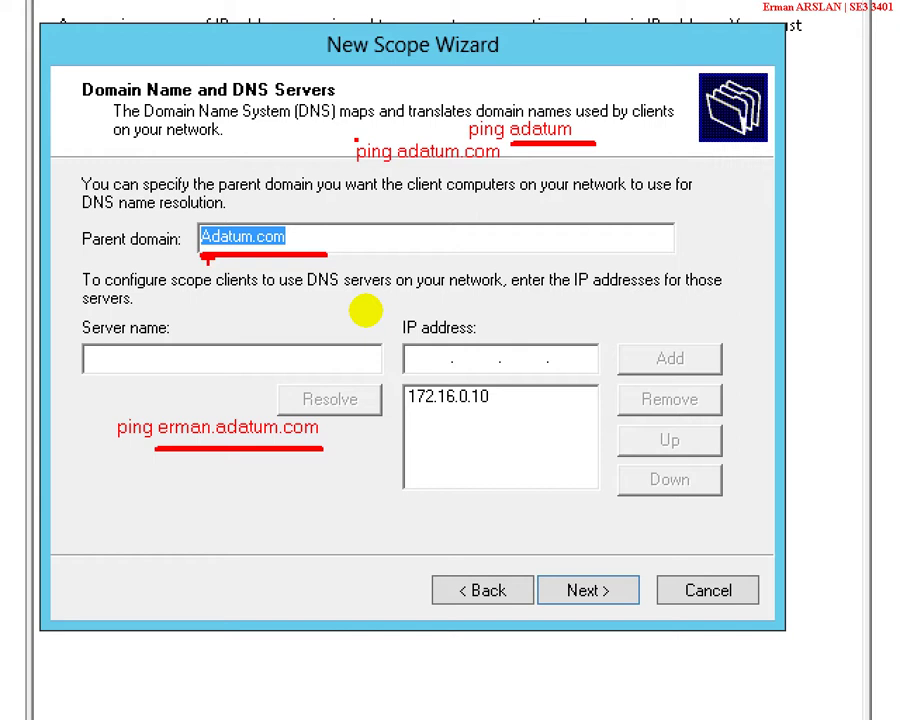
{"action": "mouse_move", "coordinate": [300, 226]}
{"action": "left_mouse_down"}
{"action": "mouse_move", "coordinate": [292, 206]}
{"action": "mouse_move", "coordinate": [150, 200]}
{"action": "mouse_move", "coordinate": [345, 229]}
{"action": "left_mouse_up"}
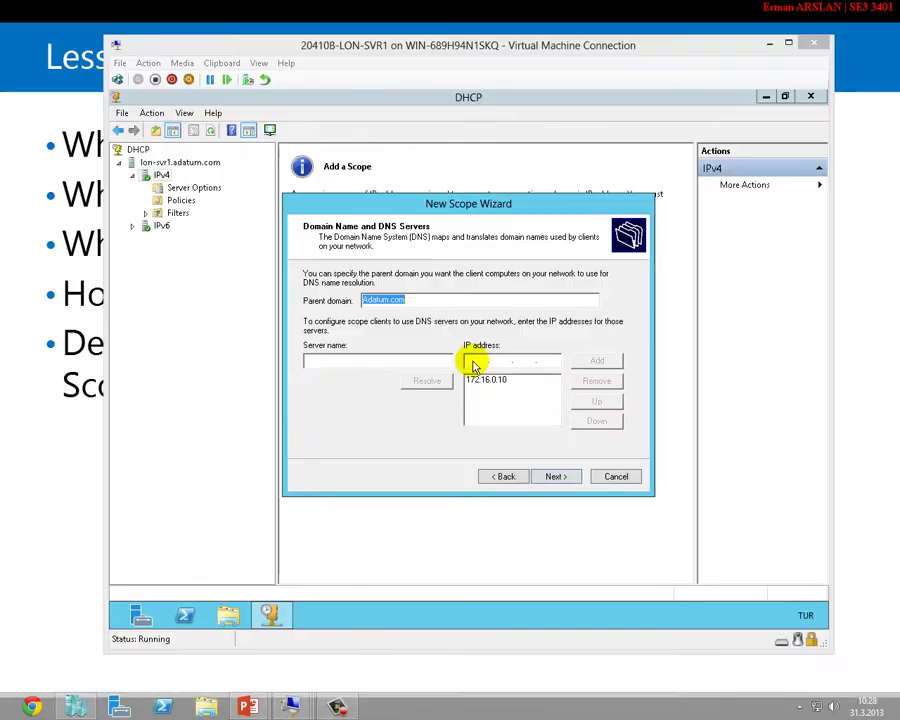
{"action": "left_click", "coordinate": [410, 301]}
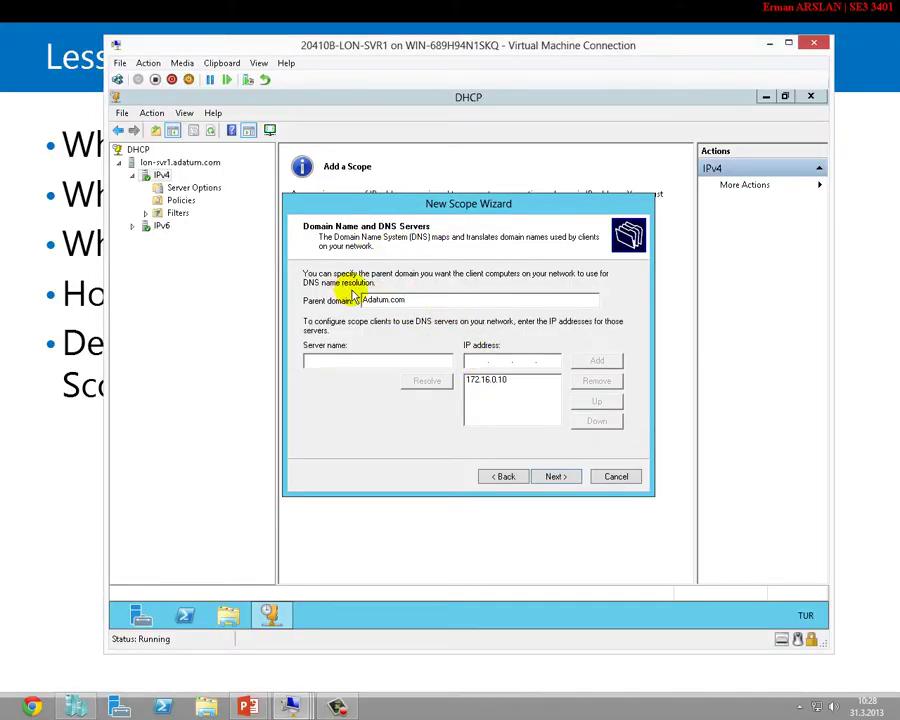
{"action": "left_click", "coordinate": [490, 380]}
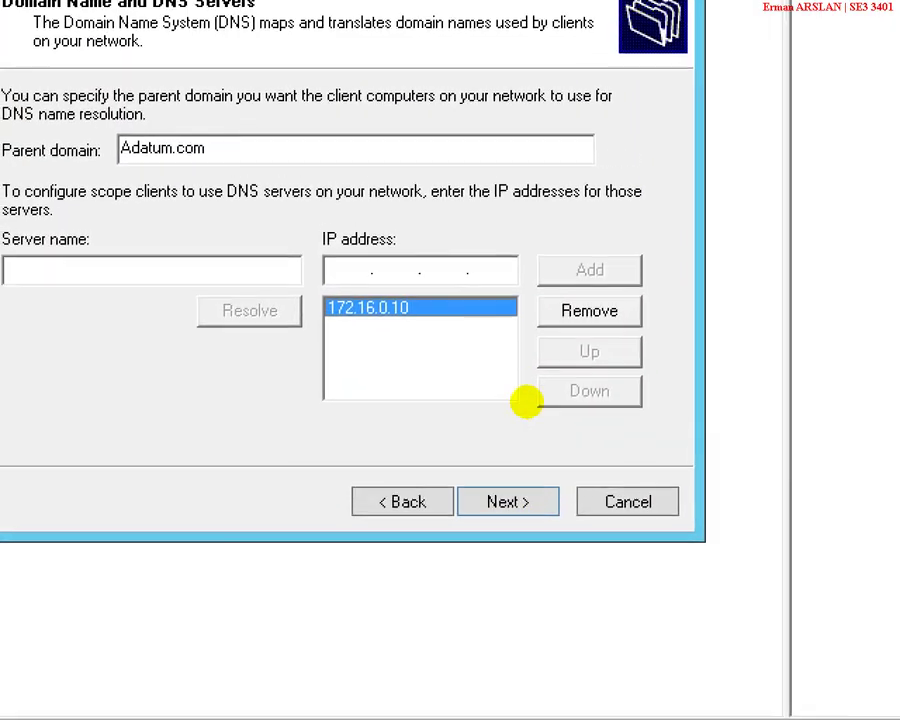
{"action": "left_click", "coordinate": [465, 393]}
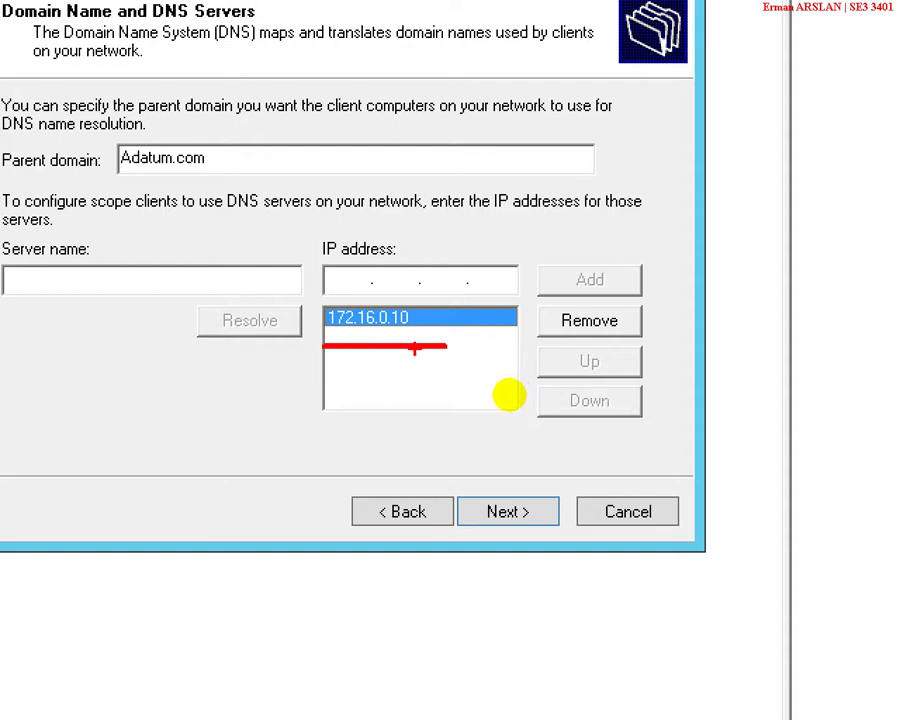
{"action": "type", "text": "t"}
{"action": "type", "text": "17"}
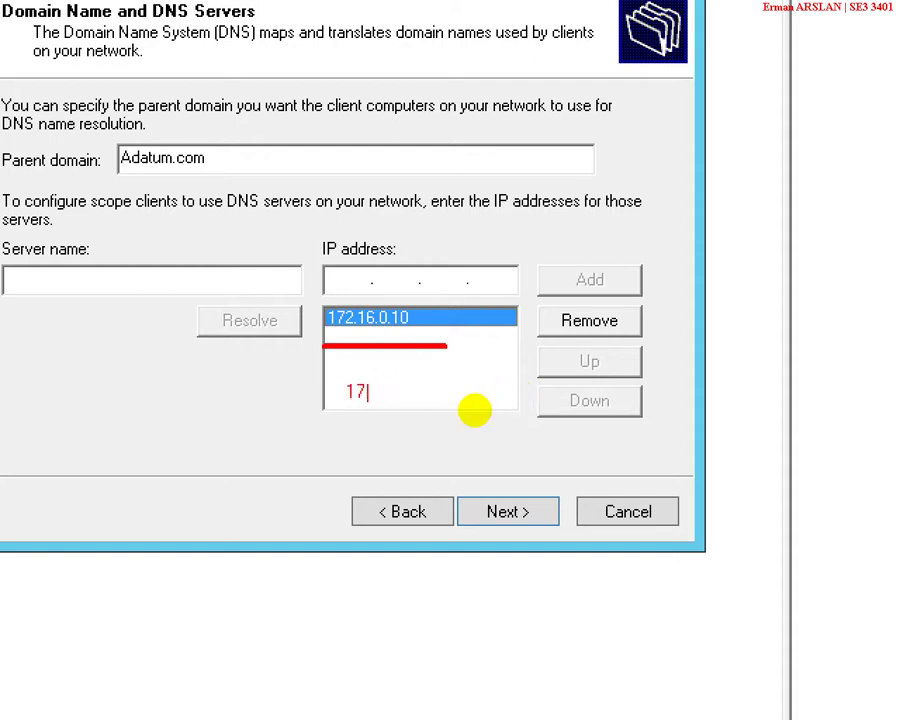
{"action": "key", "text": "BackSpace"}
{"action": "type", "text": "27.0.01"}
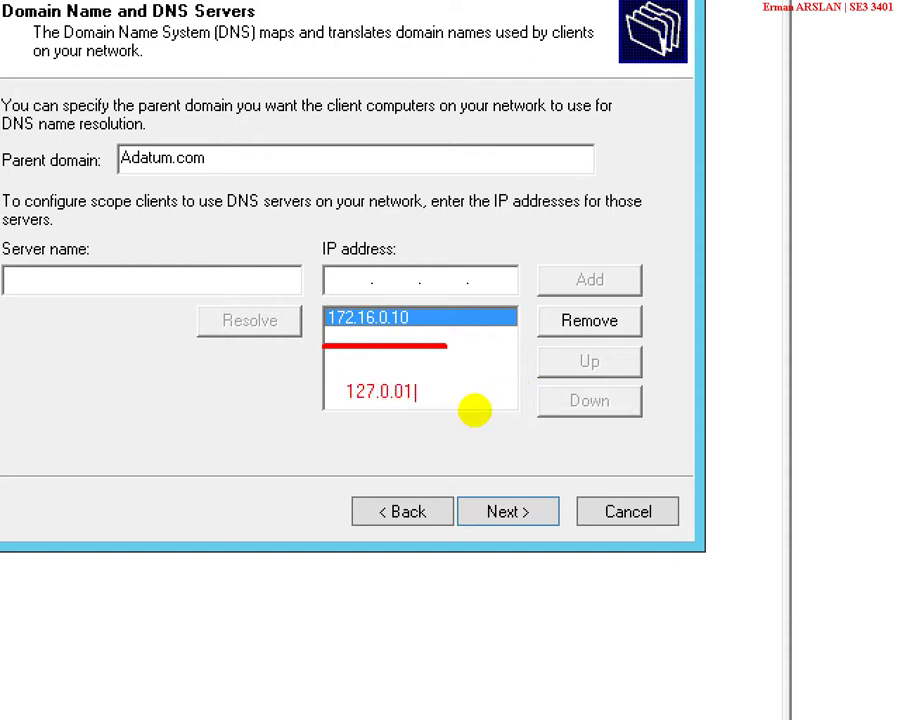
{"action": "key", "text": "Escape"}
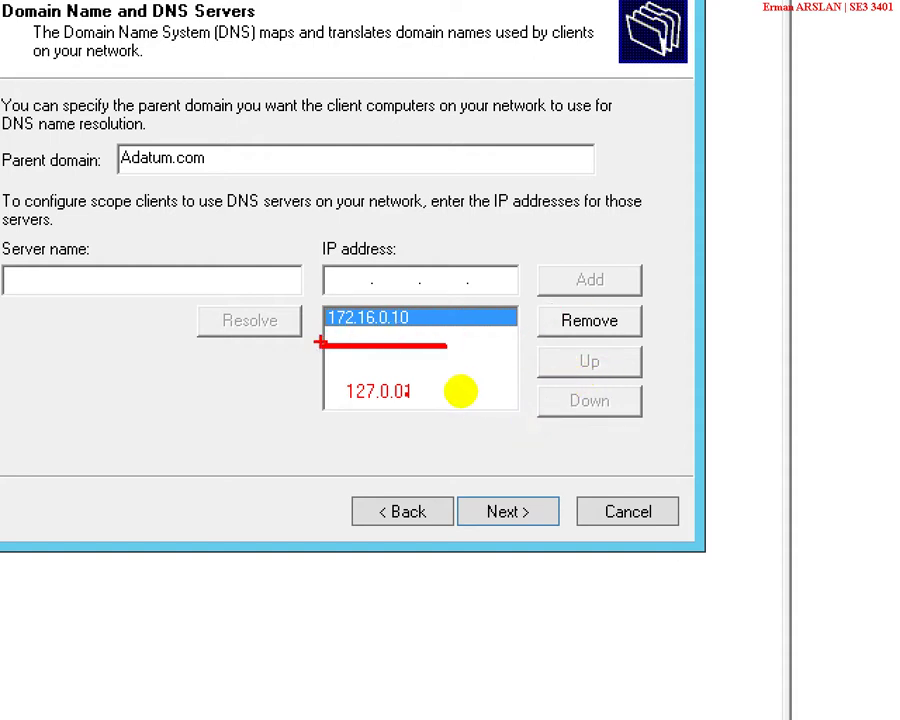
{"action": "left_click_drag", "start_coordinate": [322, 337], "coordinate": [447, 338]}
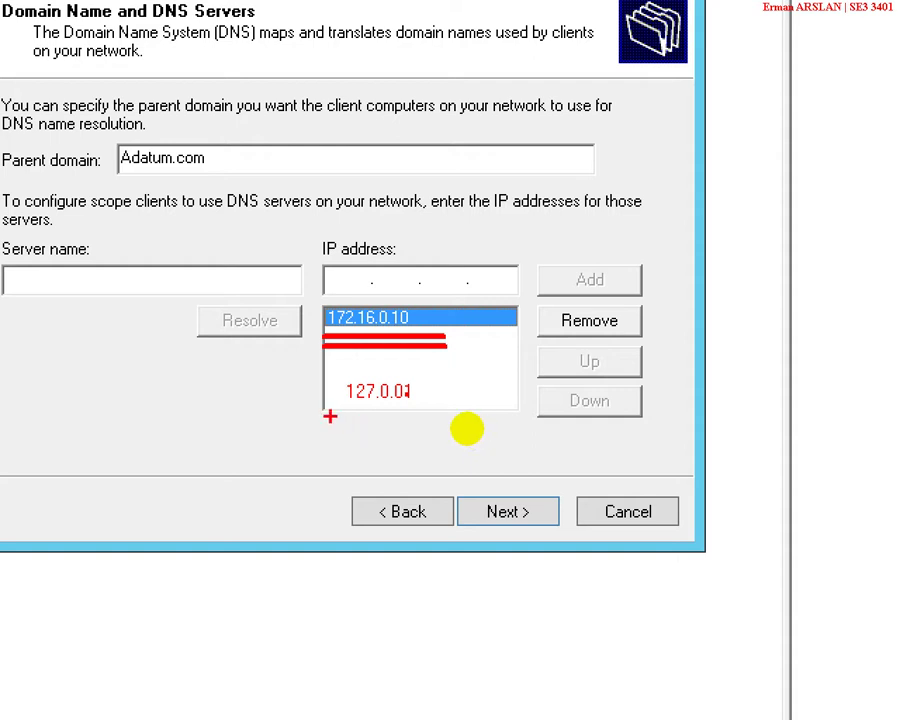
{"action": "left_click_drag", "start_coordinate": [330, 417], "coordinate": [457, 416]}
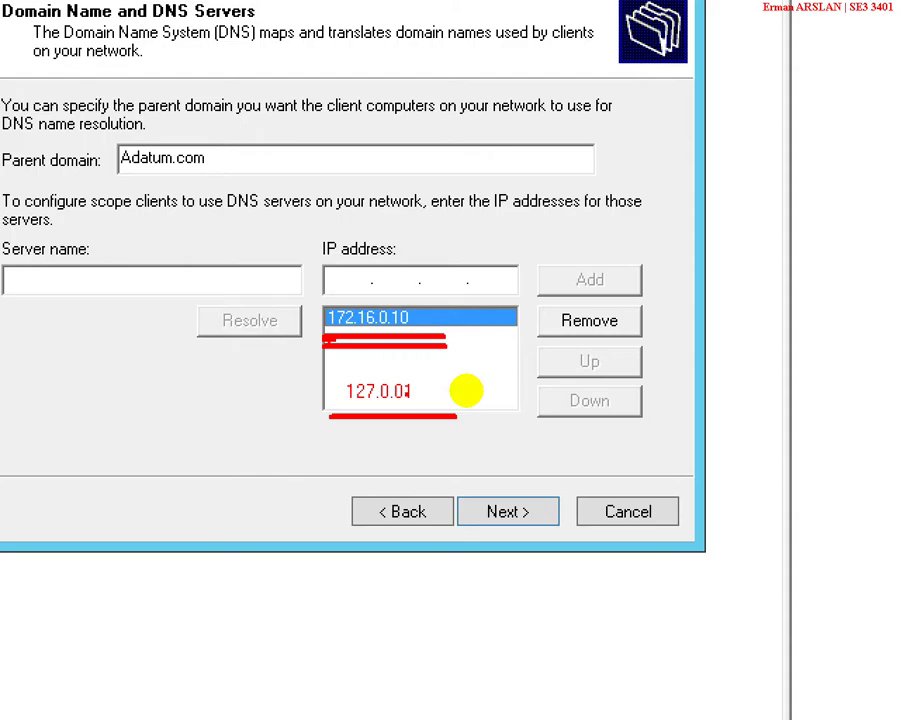
{"action": "key", "text": "Escape"}
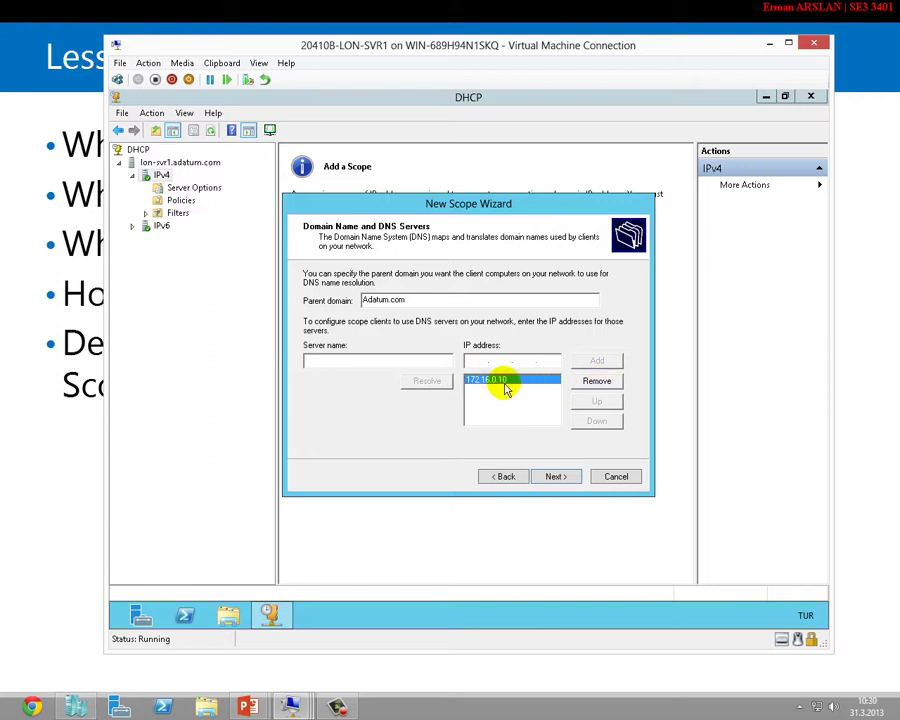
Accept Adatum.com as parent domain with DNS server 172.16.0.10, and leave the WINS servers empty.
{"action": "left_click", "coordinate": [564, 480]}
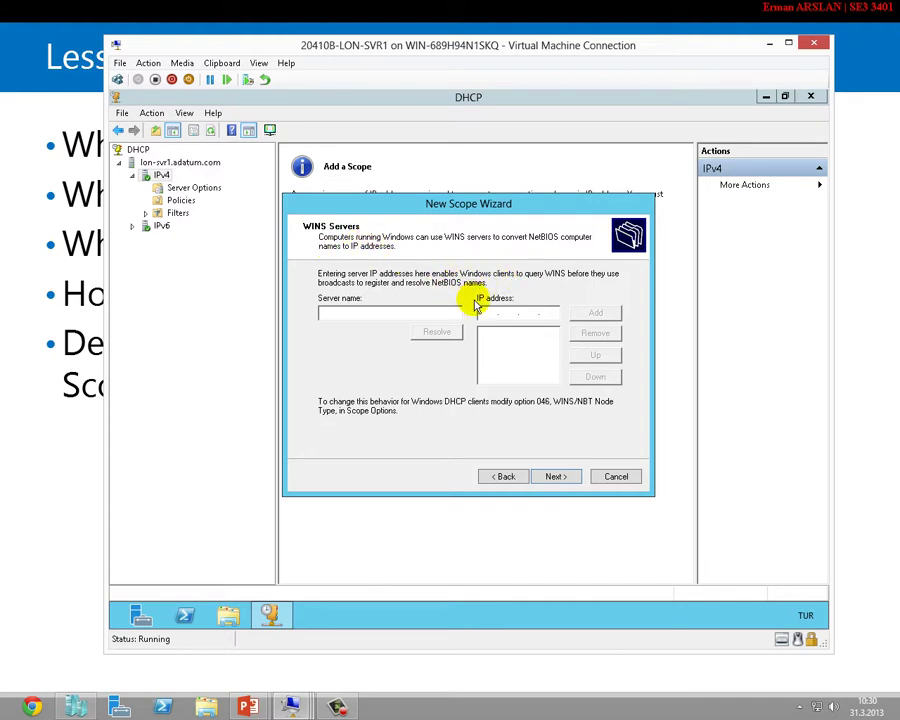
{"action": "left_click", "coordinate": [556, 478]}
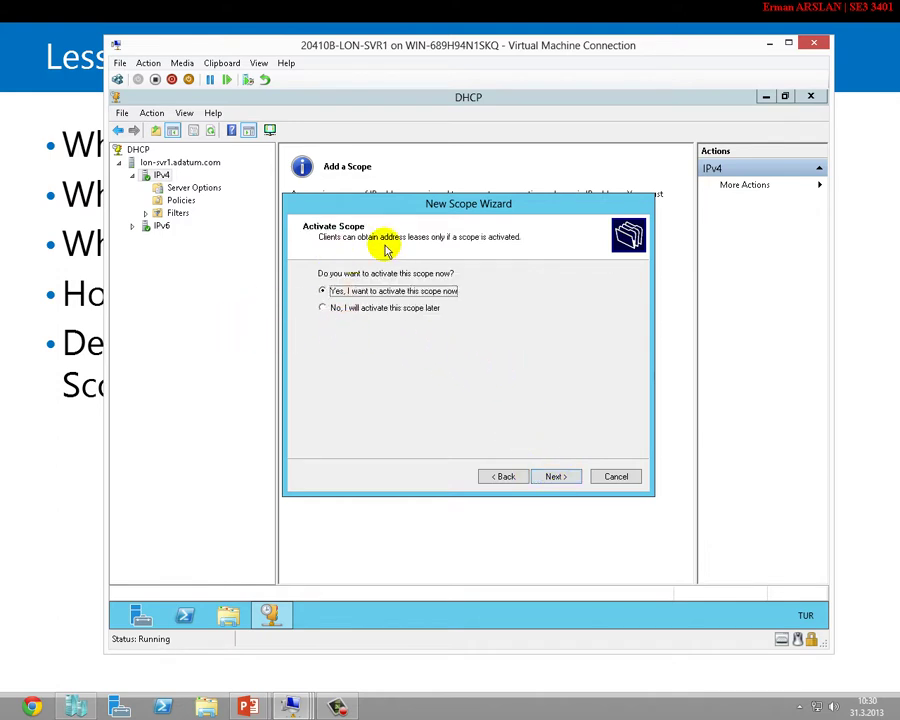
Choose not to activate the scope yet and finish creating it.
{"action": "left_click", "coordinate": [378, 310]}
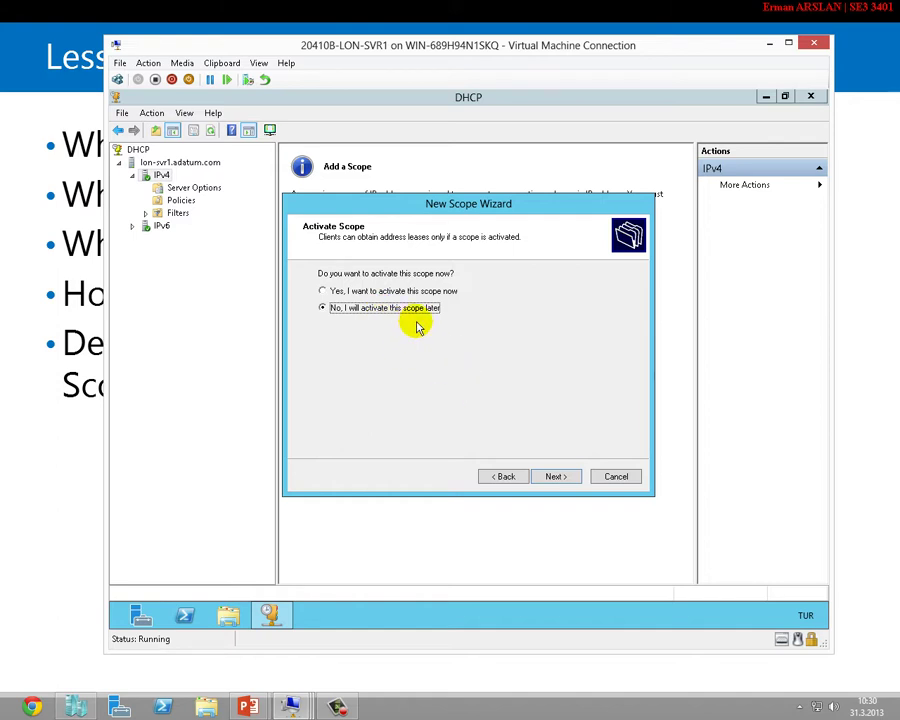
{"action": "left_click", "coordinate": [552, 477]}
{"action": "left_click", "coordinate": [554, 477]}
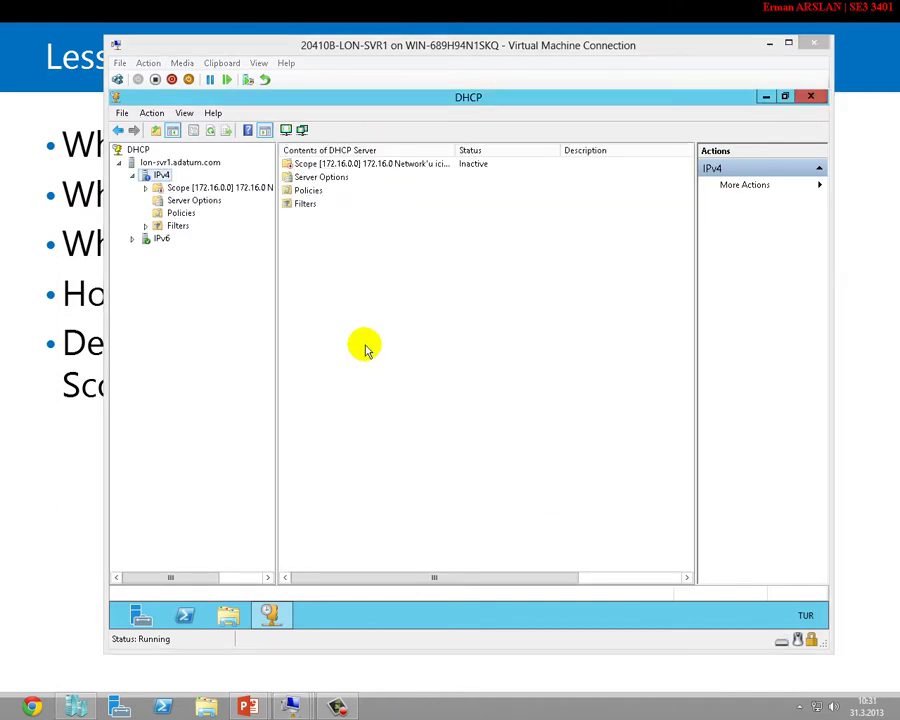
Widen the DHCP console tree so the full name of the 172.16.0.0 scope fits.
{"action": "left_click", "coordinate": [273, 181]}
{"action": "left_click_drag", "start_coordinate": [320, 178], "coordinate": [374, 178]}
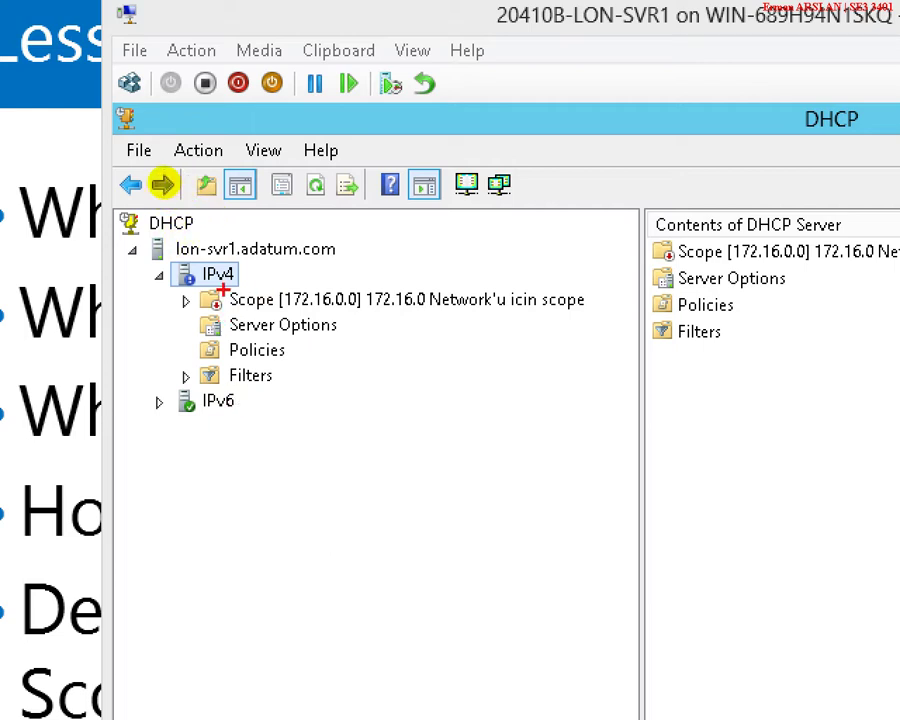
{"action": "mouse_move", "coordinate": [115, 230]}
{"action": "left_mouse_down"}
{"action": "mouse_move", "coordinate": [603, 520]}
{"action": "mouse_move", "coordinate": [715, 566]}
{"action": "mouse_move", "coordinate": [640, 498]}
{"action": "left_mouse_up"}
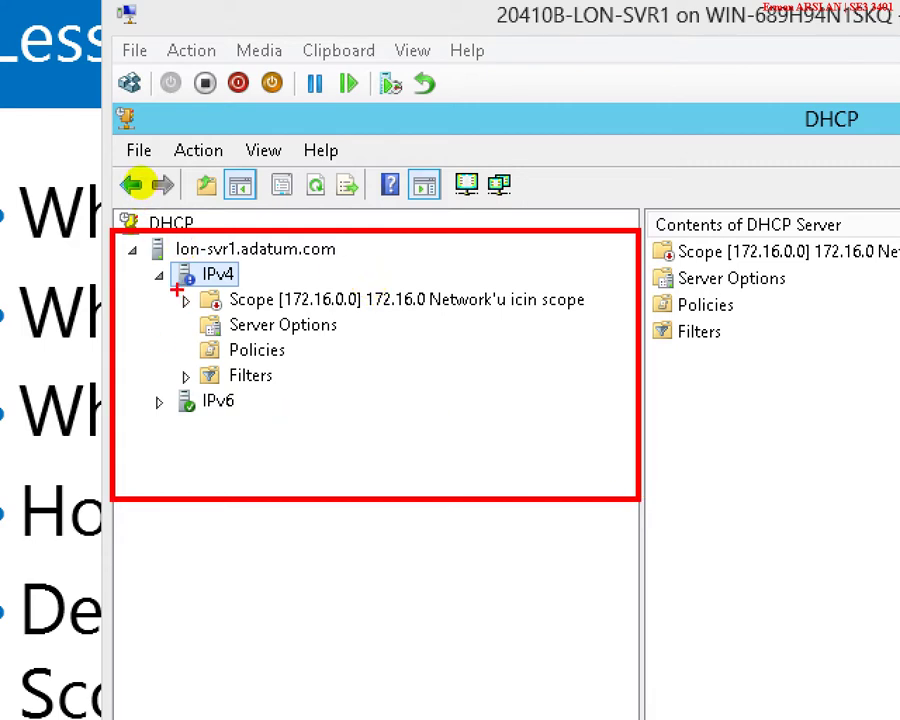
{"action": "left_click_drag", "start_coordinate": [173, 290], "coordinate": [611, 326]}
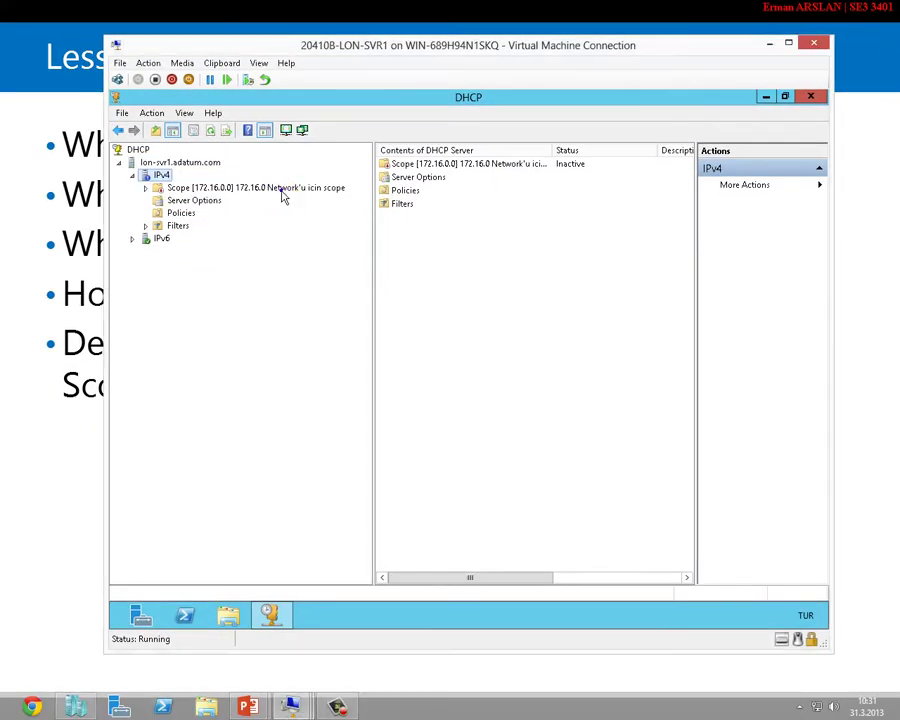
Expand the 172.16.0.0 scope in the console tree and activate it.
{"action": "right_click", "coordinate": [465, 302]}
{"action": "double_click", "coordinate": [465, 302]}
{"action": "right_click", "coordinate": [285, 195]}
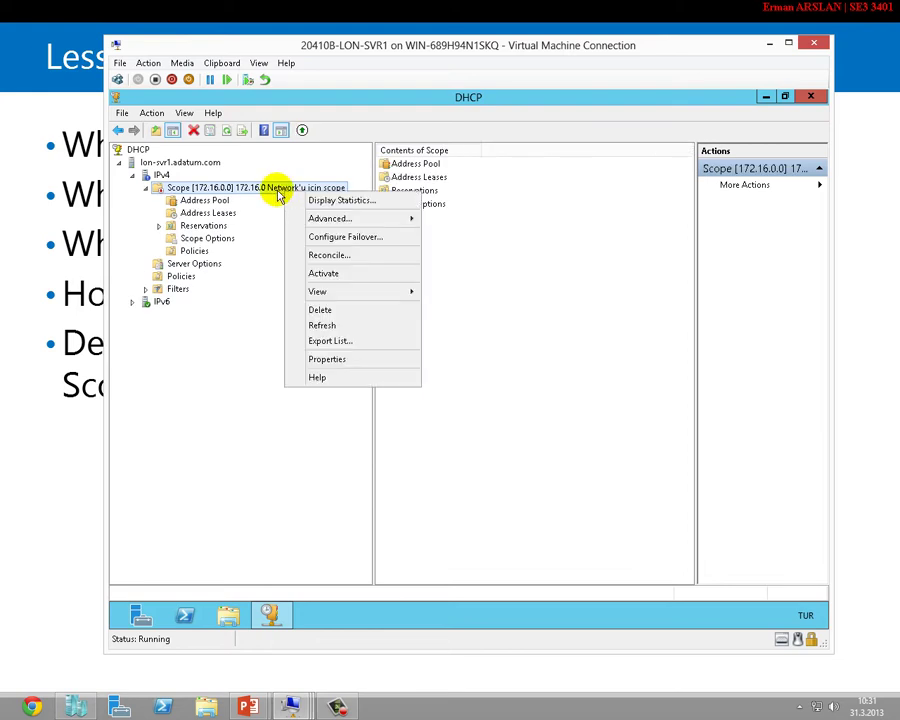
{"action": "left_click", "coordinate": [322, 275]}
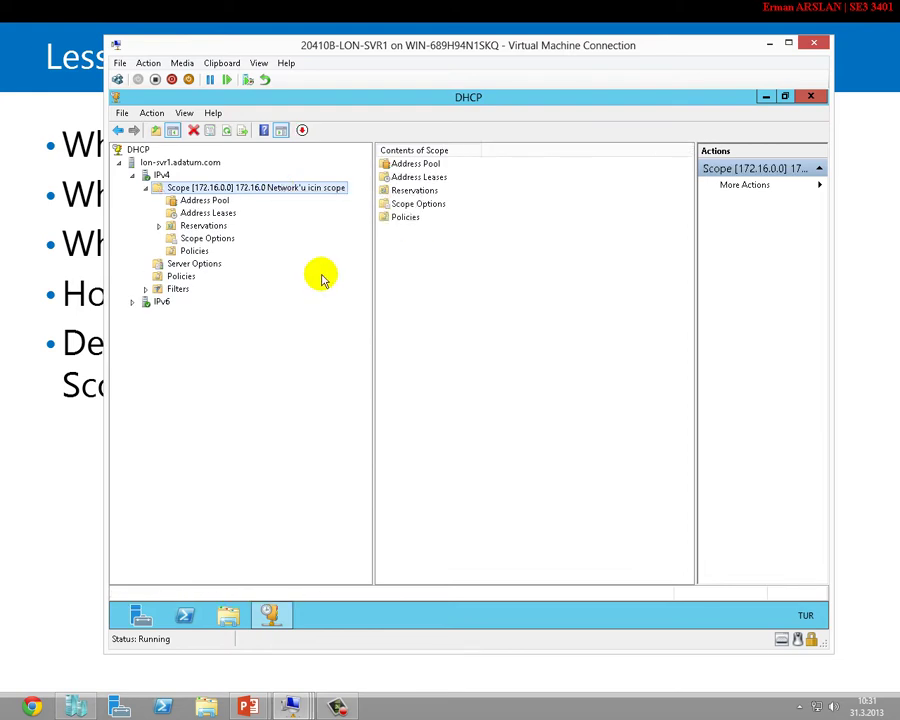
Deactivate the 172.16.0.0 scope, confirm disabling it, and activate it again.
{"action": "right_click", "coordinate": [187, 193]}
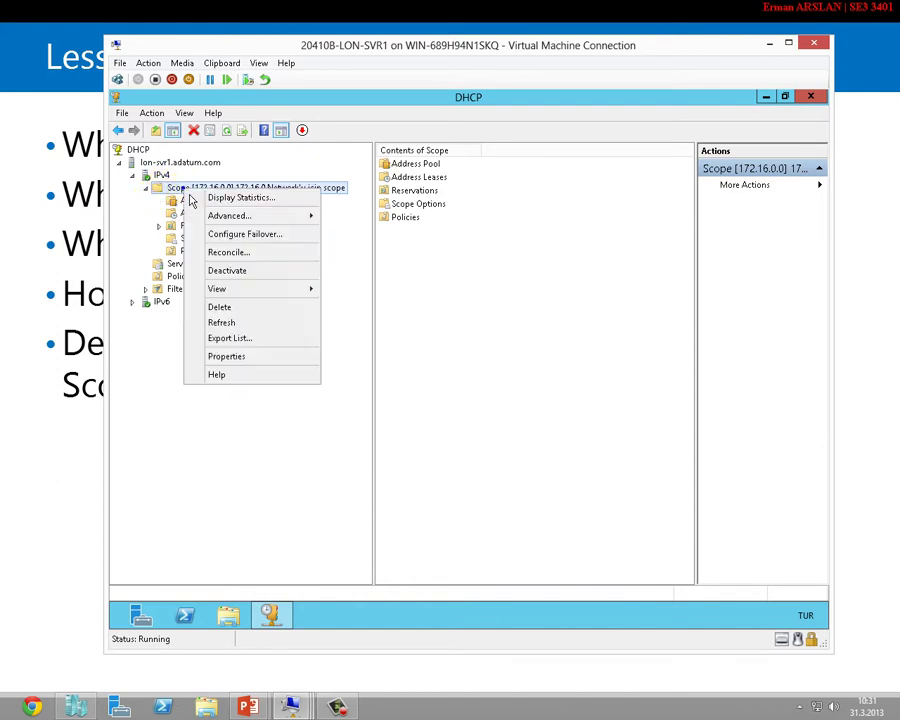
{"action": "left_click", "coordinate": [227, 272]}
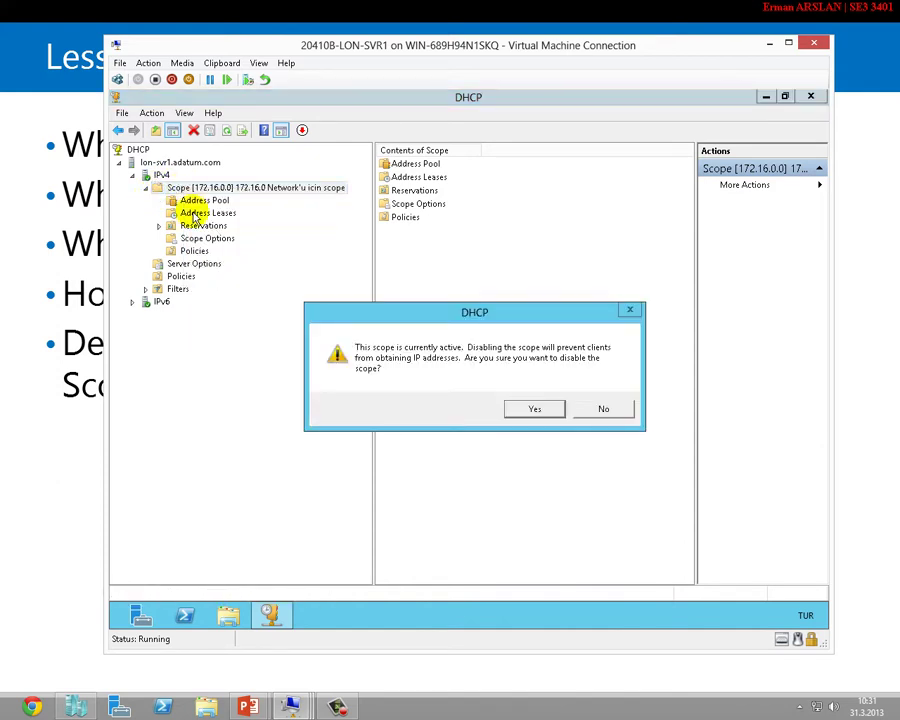
{"action": "left_click", "coordinate": [512, 405]}
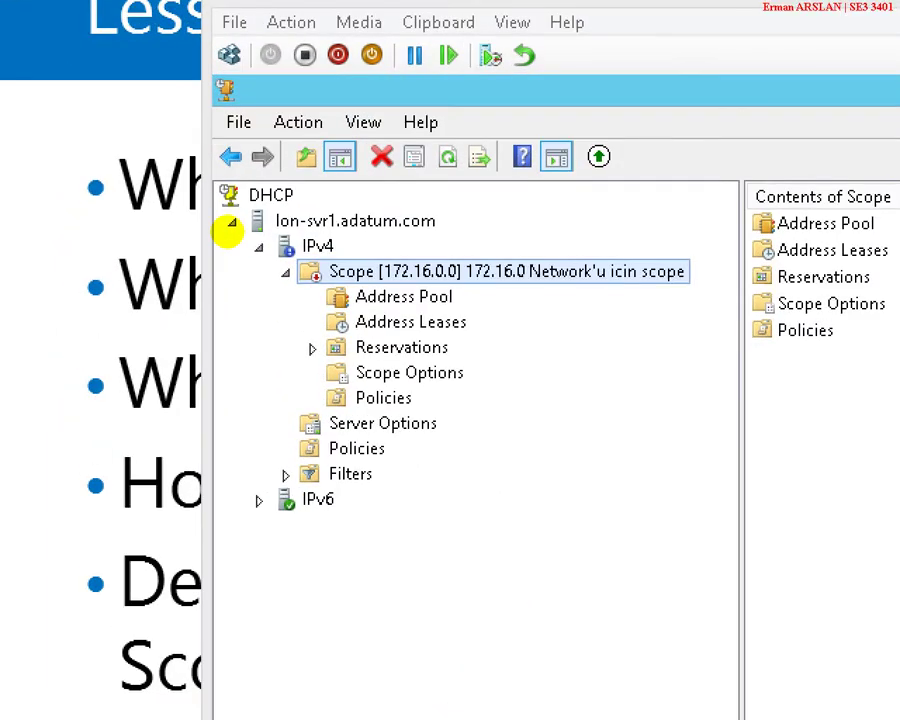
{"action": "left_click_drag", "start_coordinate": [280, 518], "coordinate": [310, 519]}
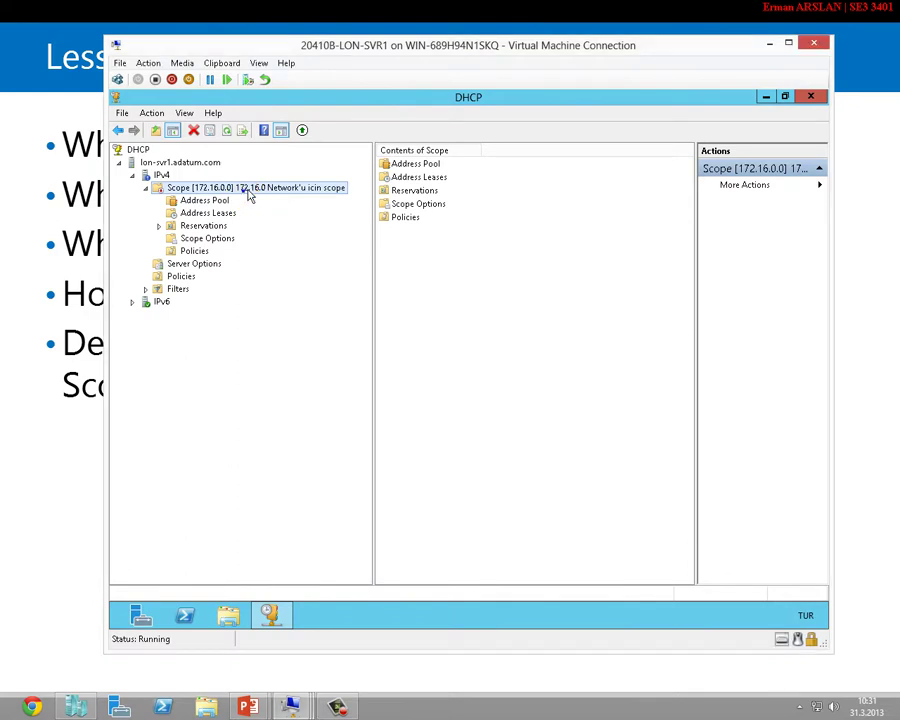
{"action": "right_click", "coordinate": [481, 273]}
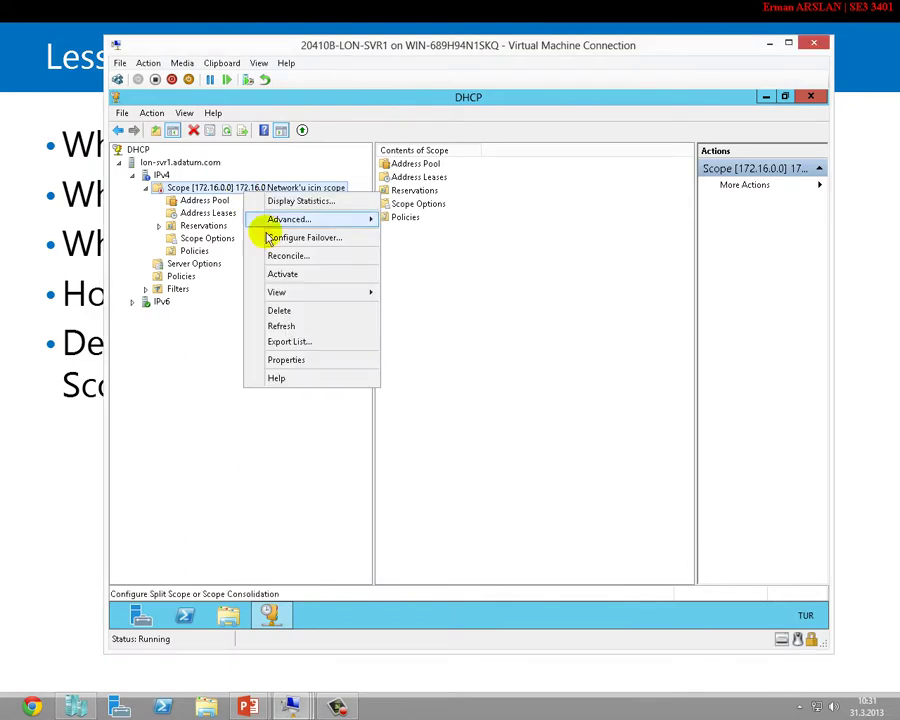
{"action": "left_click", "coordinate": [283, 274]}
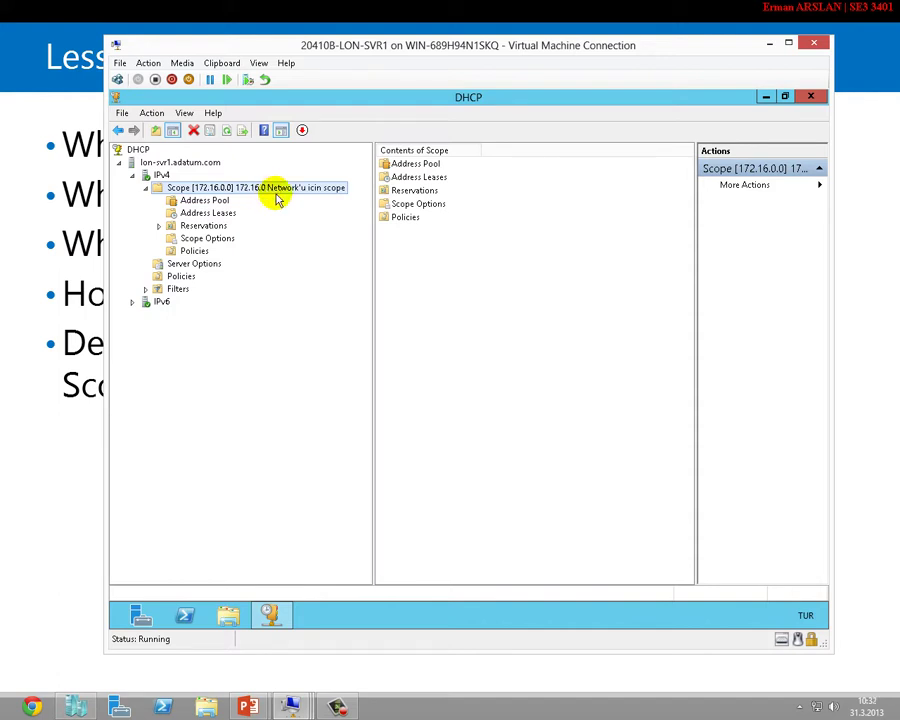
Advance the presentation to the "What Are DHCP Scopes?" slide and return to the 20410B-LON-SVR1 virtual machine window.
{"action": "left_click", "coordinate": [10, 446]}
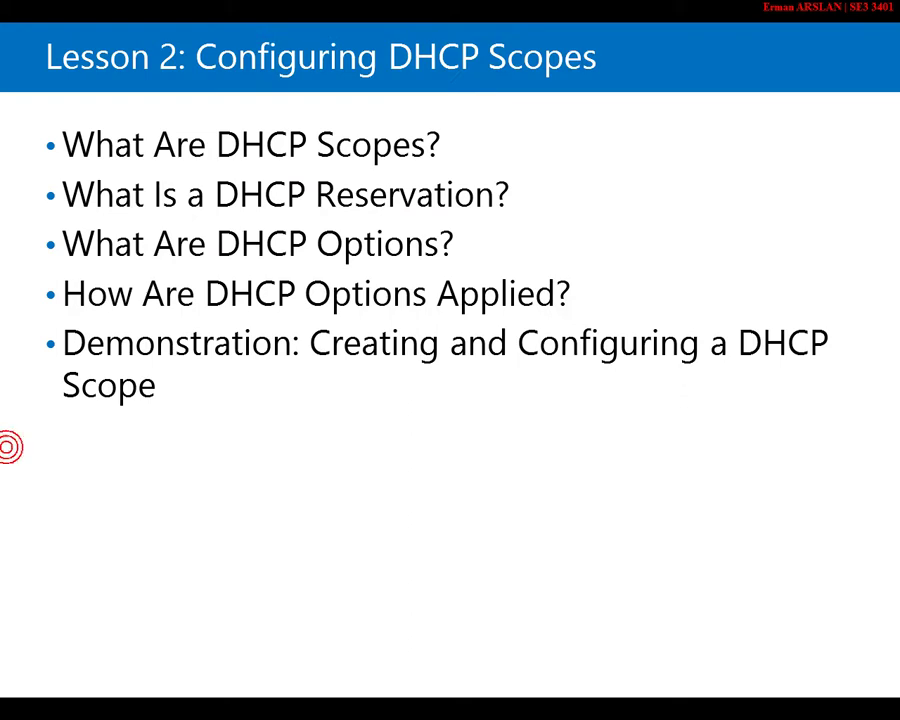
{"action": "key", "text": "Right"}
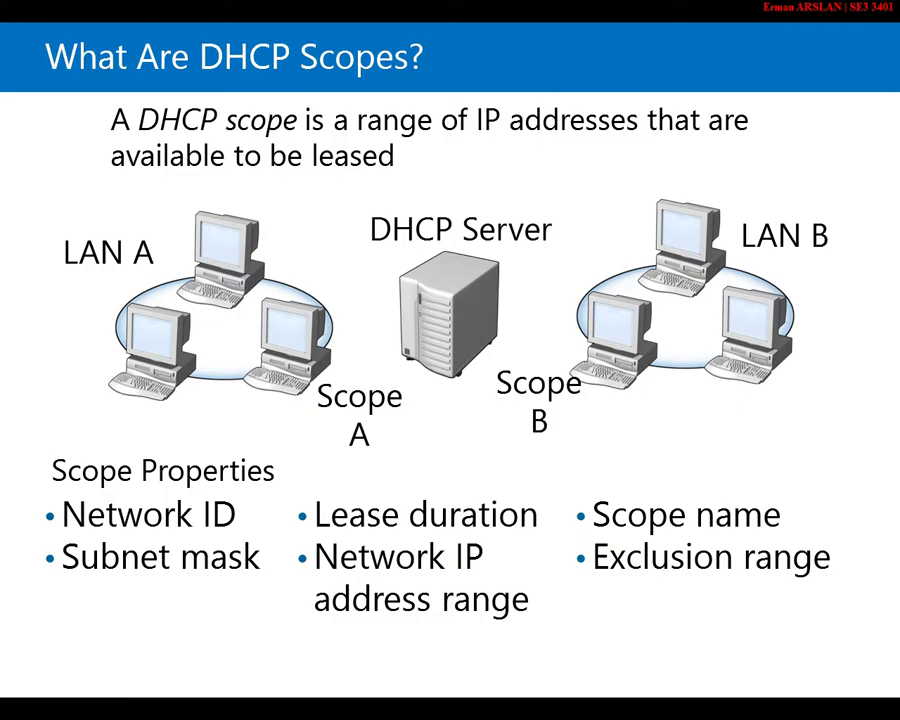
{"action": "key", "text": "super+d"}
{"action": "mouse_move", "coordinate": [290, 706]}
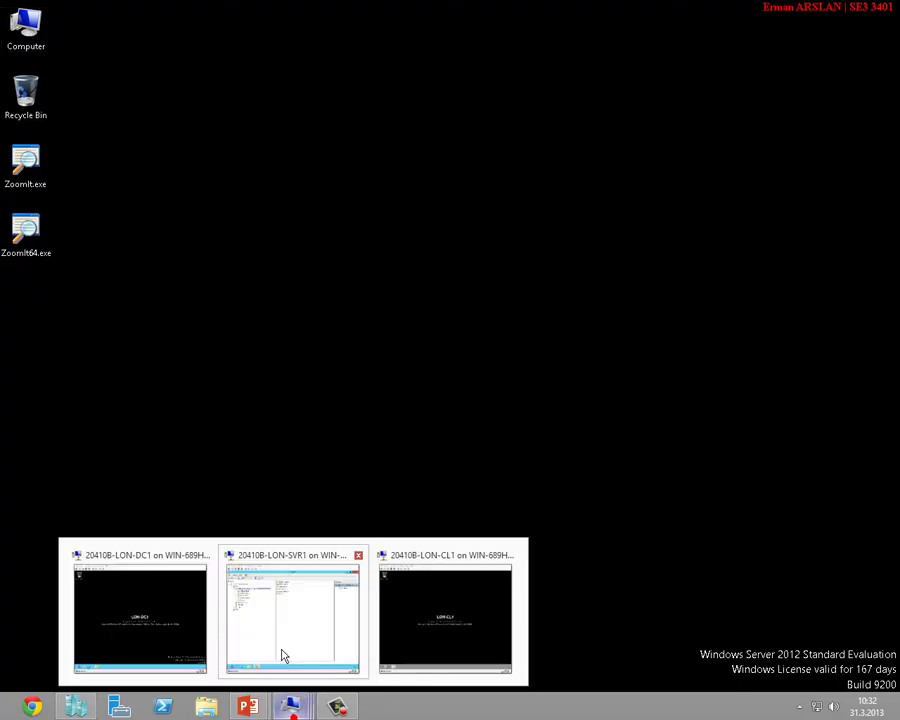
{"action": "left_click", "coordinate": [295, 624]}
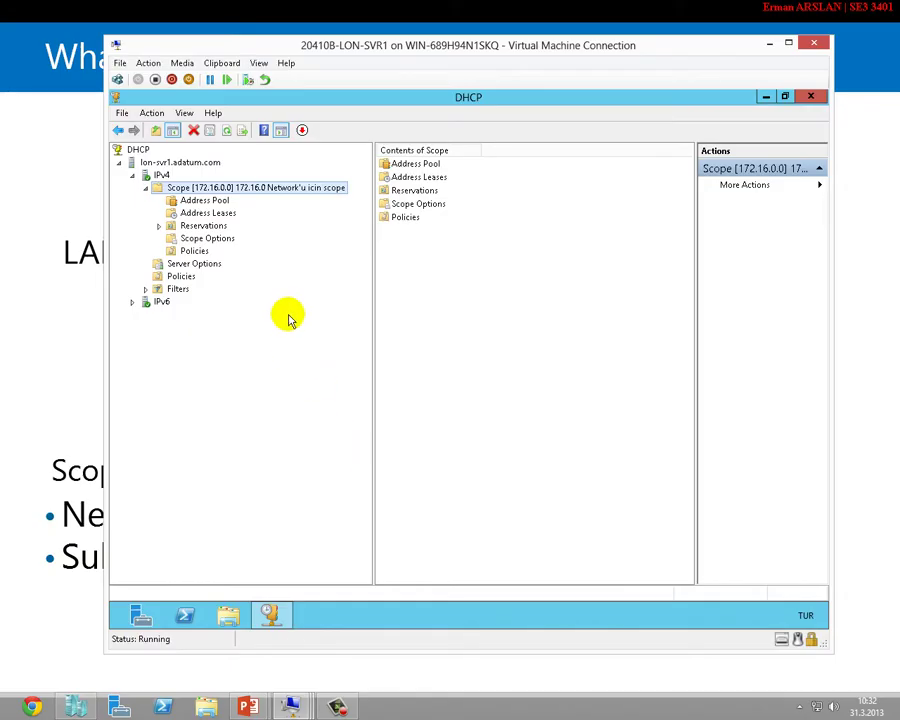
Review the General, DNS, Network Access Protection and Advanced properties of the 172.16.0.0 scope, then close them.
{"action": "right_click", "coordinate": [298, 195]}
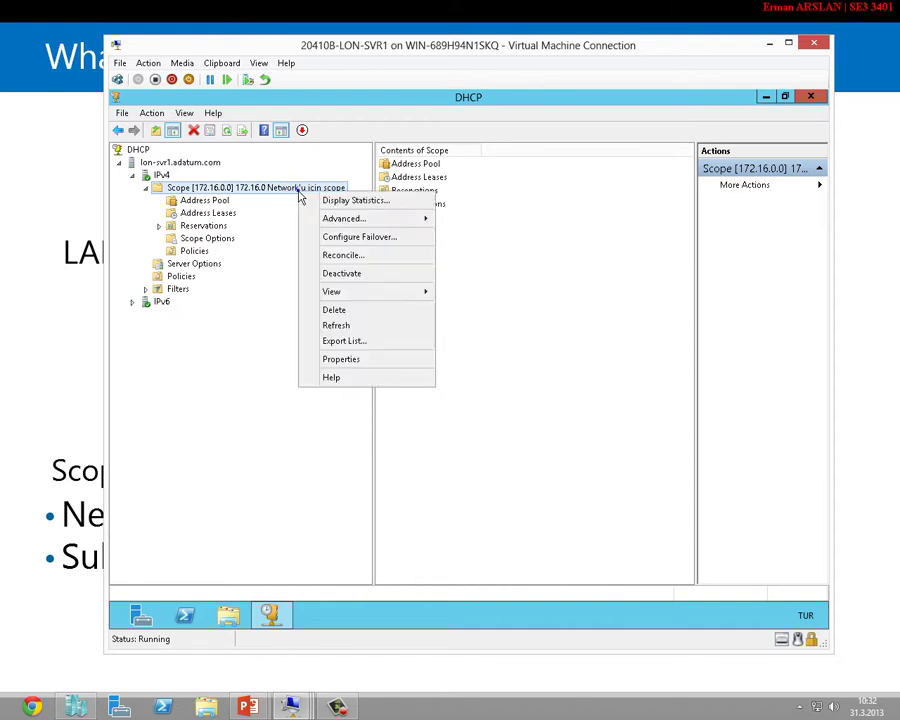
{"action": "left_click", "coordinate": [341, 359]}
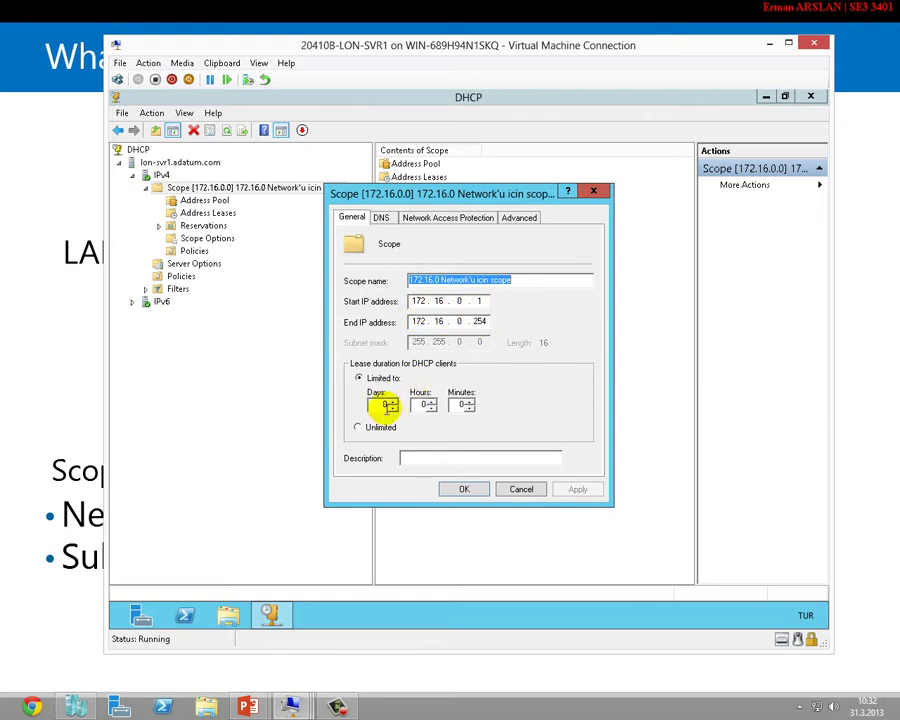
{"action": "left_click", "coordinate": [381, 217]}
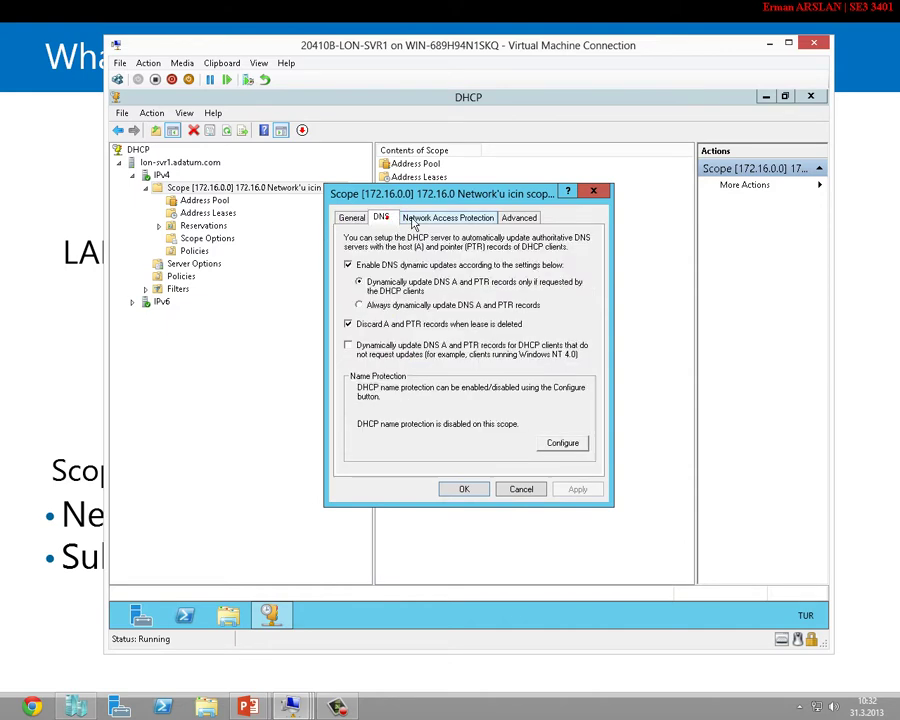
{"action": "left_click", "coordinate": [440, 217]}
{"action": "left_click", "coordinate": [530, 218]}
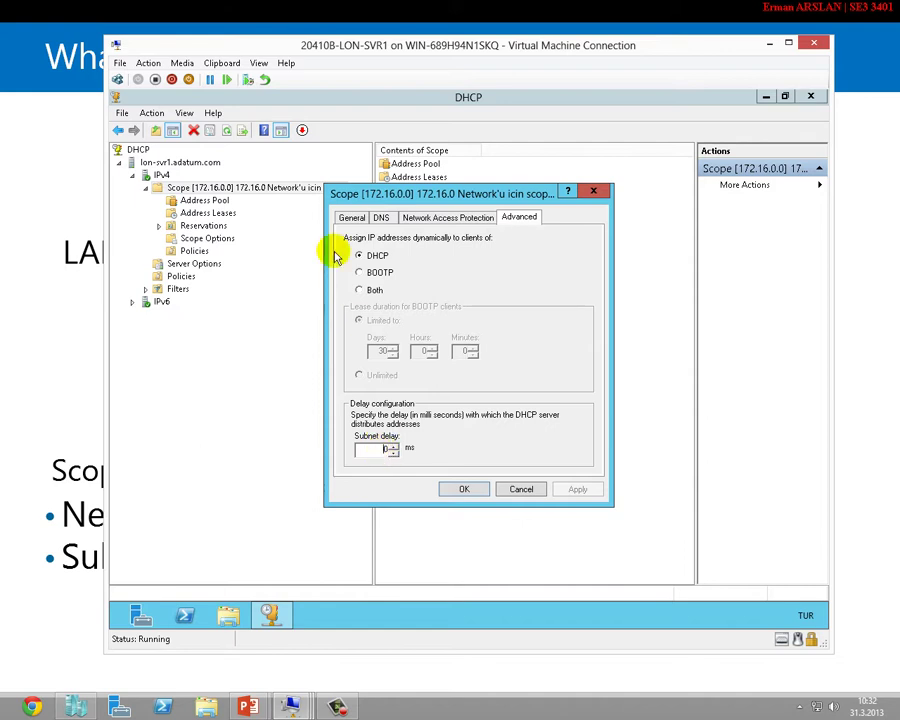
{"action": "left_click", "coordinate": [350, 218]}
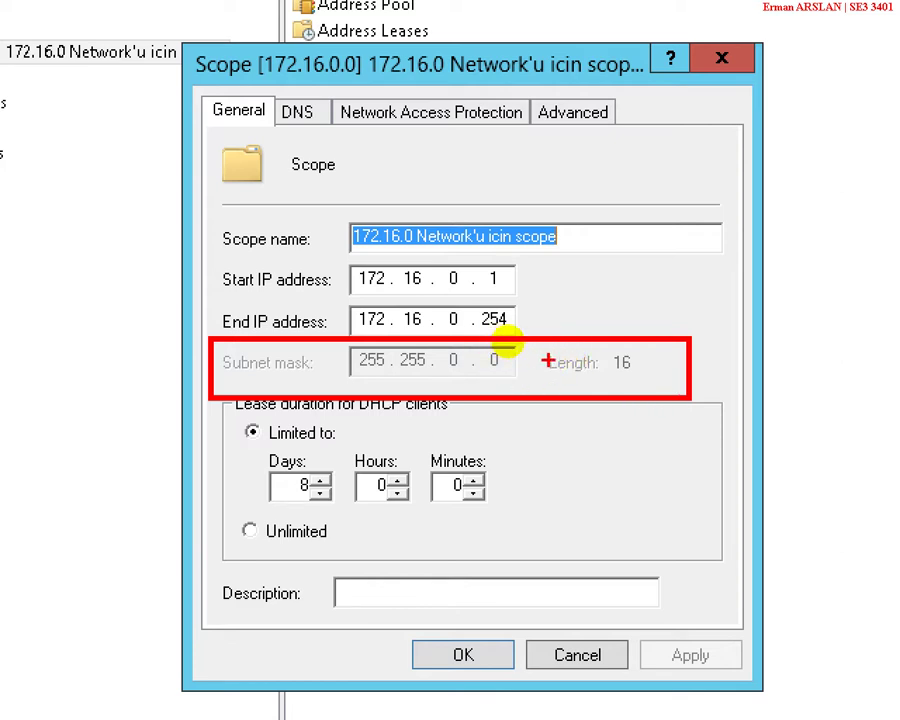
{"action": "left_click_drag", "start_coordinate": [373, 572], "coordinate": [640, 182]}
{"action": "left_click_drag", "start_coordinate": [178, 85], "coordinate": [750, 550]}
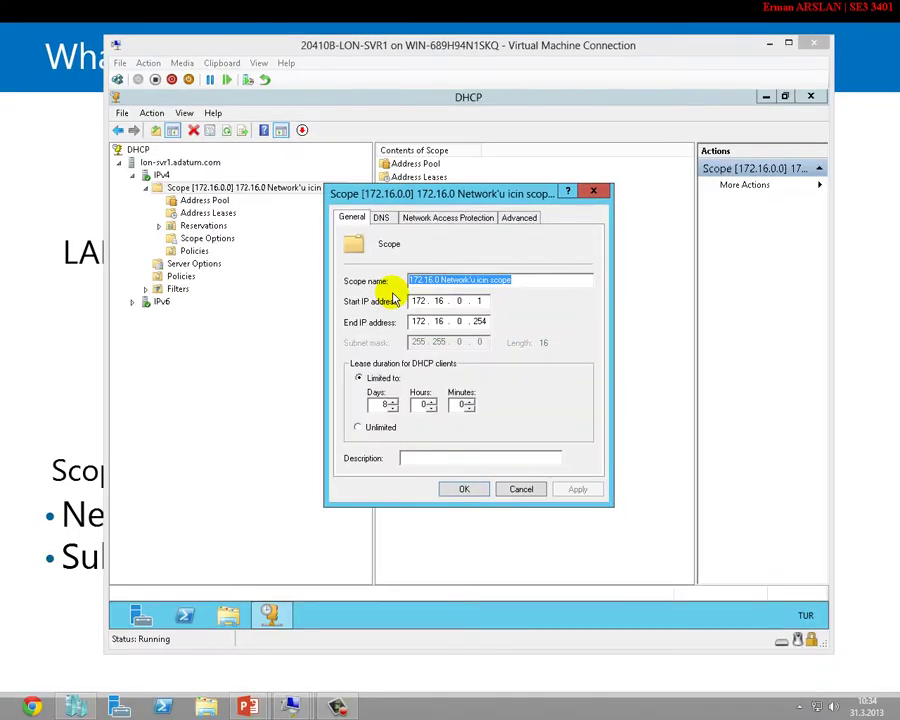
{"action": "left_click", "coordinate": [460, 490]}
Switch to the presentation, mark up the Scope Properties list on the "What Are DHCP Scopes?" slide, and advance to the next slide.
{"action": "key", "text": "alt+Tab"}
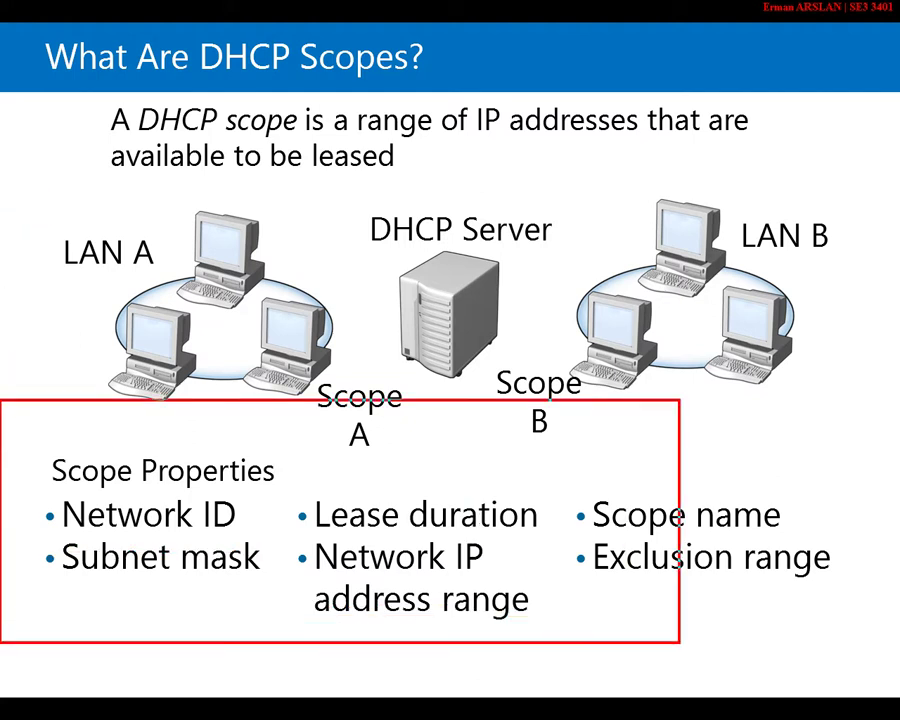
{"action": "left_click_drag", "start_coordinate": [853, 677], "coordinate": [868, 674]}
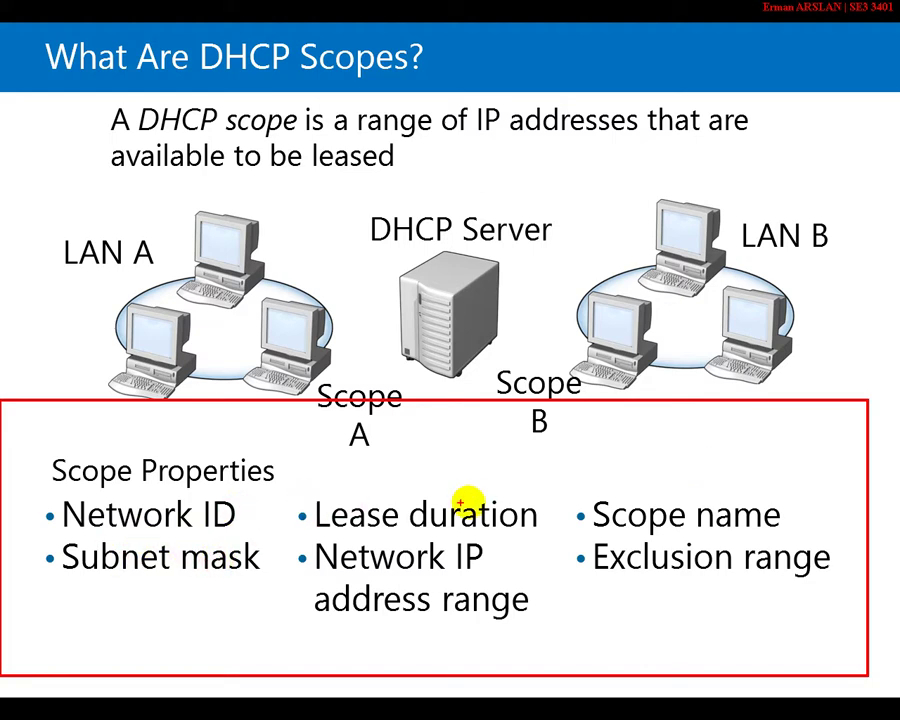
{"action": "left_click_drag", "start_coordinate": [219, 566], "coordinate": [181, 593]}
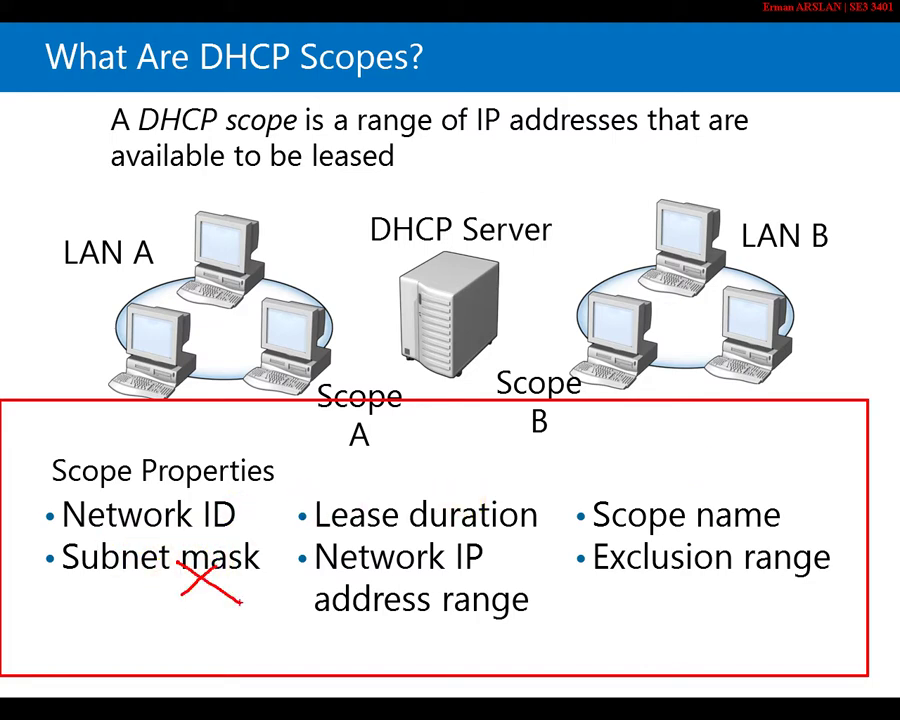
{"action": "key", "text": "e"}
{"action": "key", "text": "Right"}
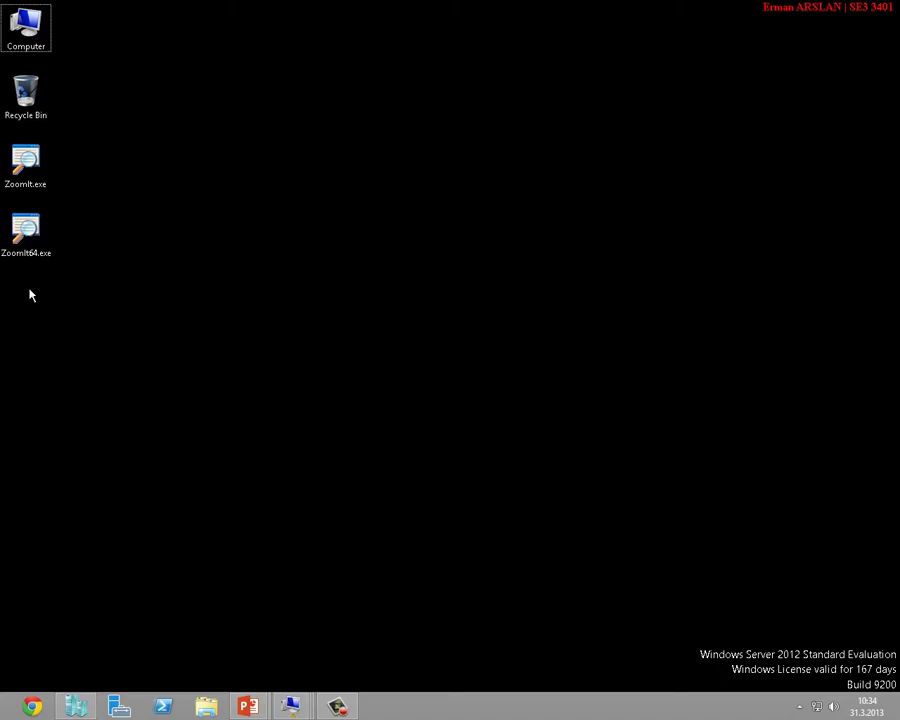
Return to the LON-SVR1 DHCP console and examine the scope's Address Pool, marking its distribution range and exclusions on screen.
{"action": "mouse_move", "coordinate": [291, 706]}
{"action": "left_click", "coordinate": [261, 615]}
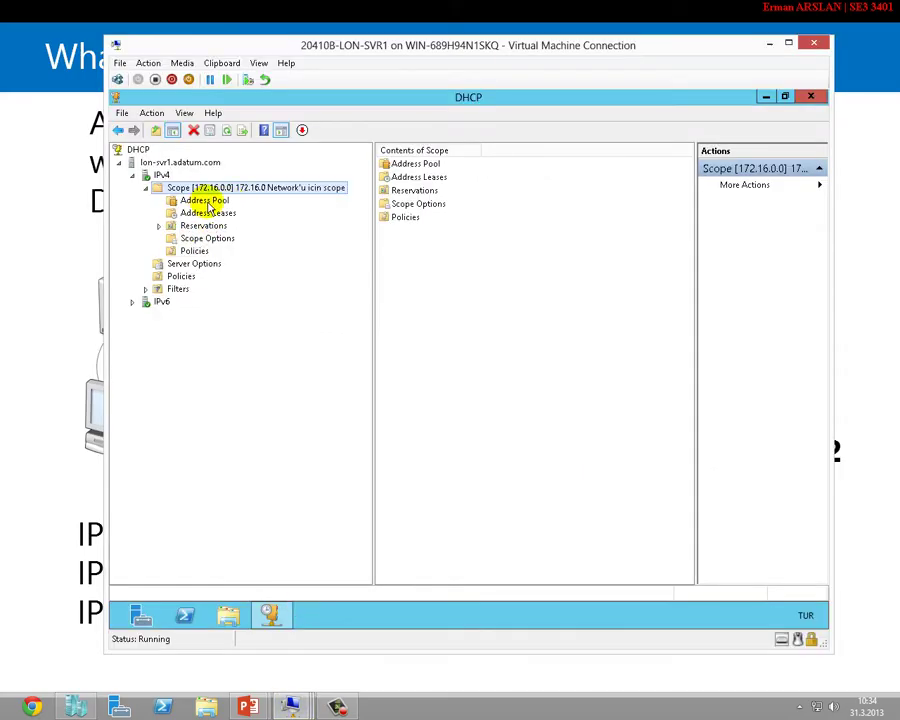
{"action": "left_click", "coordinate": [207, 202]}
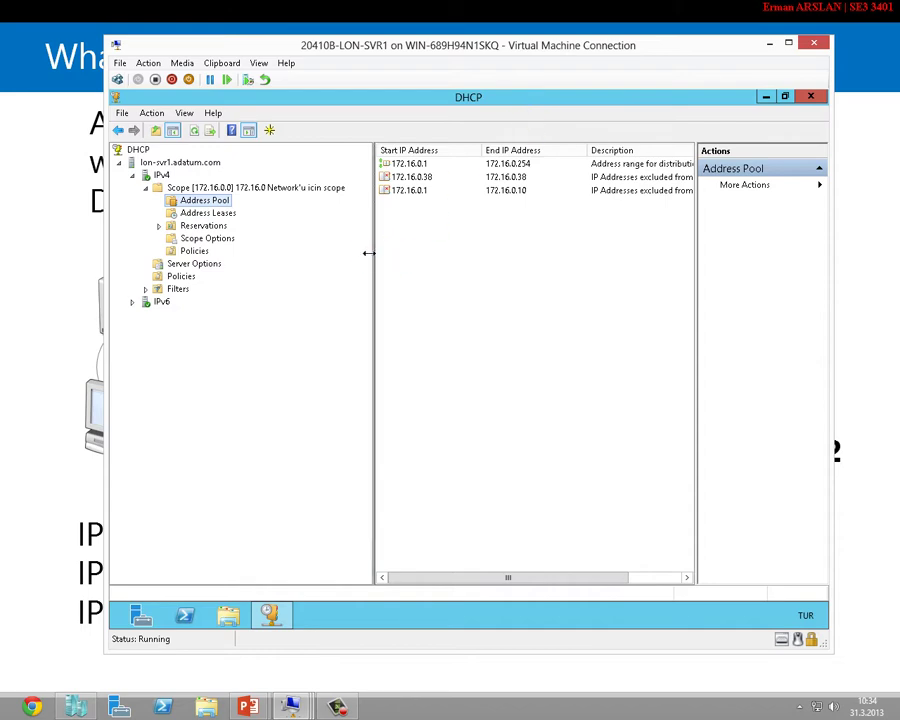
{"action": "left_click_drag", "start_coordinate": [369, 253], "coordinate": [326, 252]}
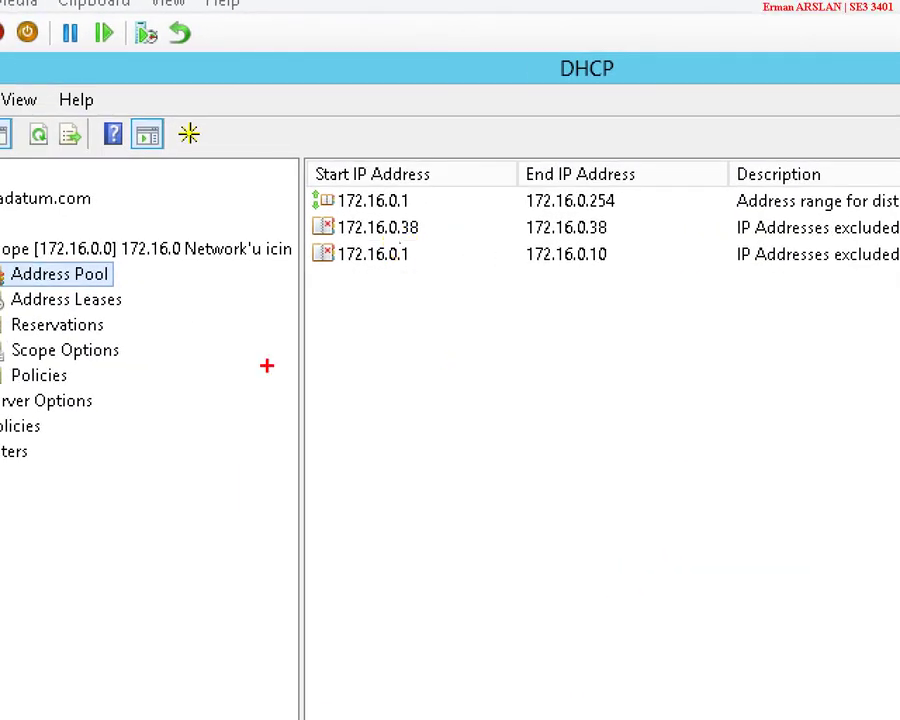
{"action": "left_click_drag", "start_coordinate": [124, 283], "coordinate": [234, 291]}
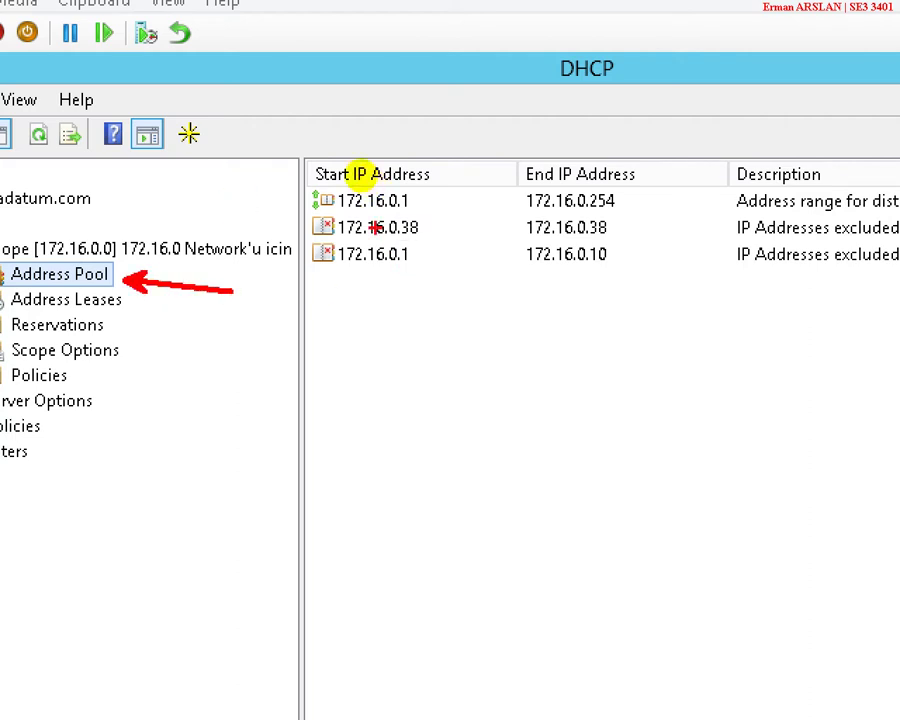
{"action": "left_click_drag", "start_coordinate": [292, 167], "coordinate": [675, 201]}
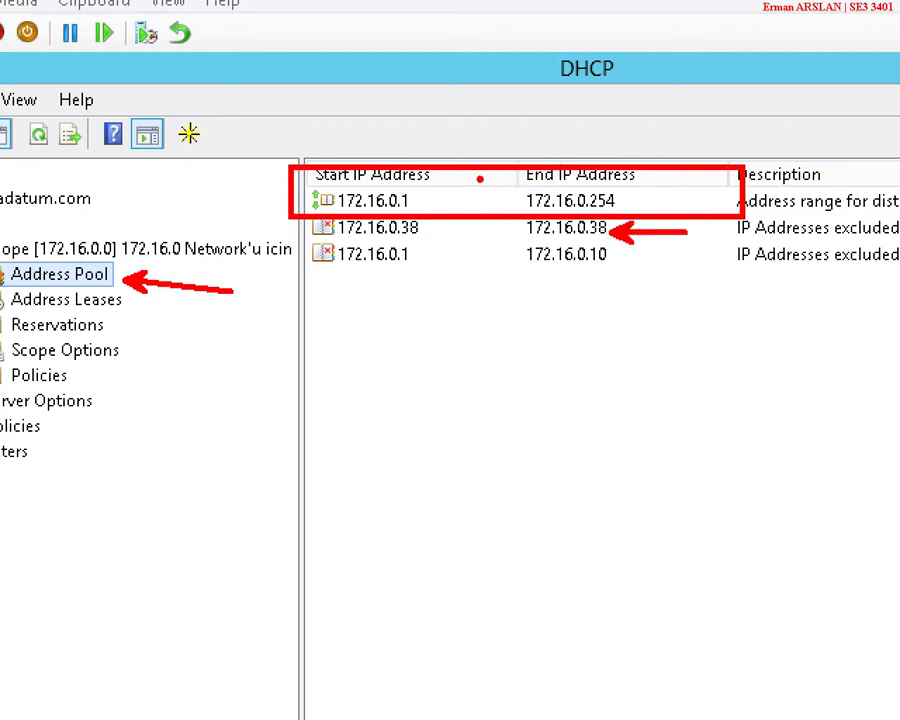
{"action": "left_click_drag", "start_coordinate": [410, 267], "coordinate": [395, 336]}
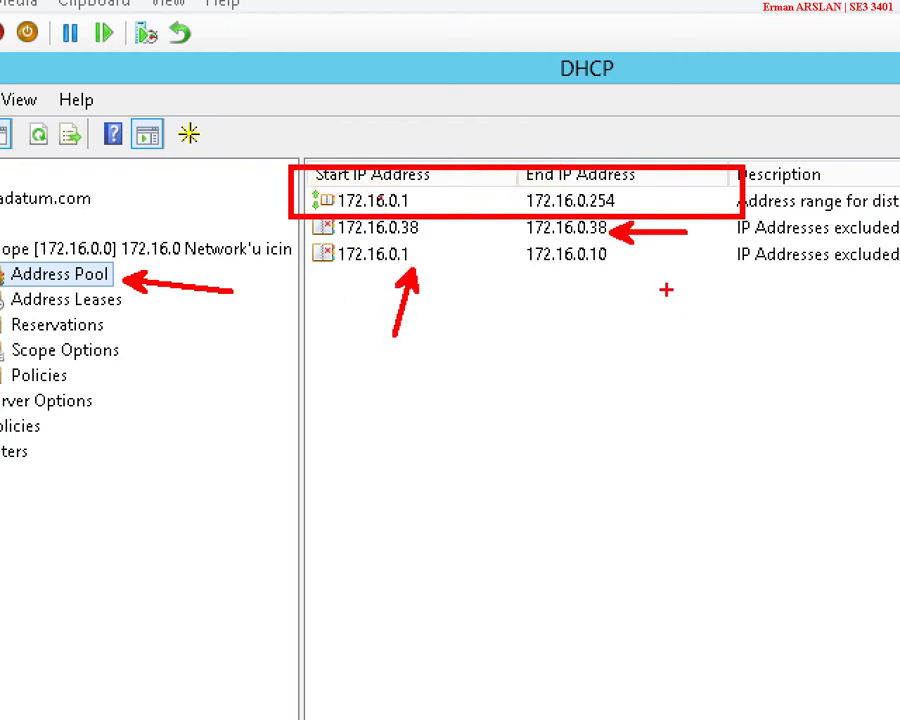
{"action": "left_click_drag", "start_coordinate": [557, 369], "coordinate": [599, 266]}
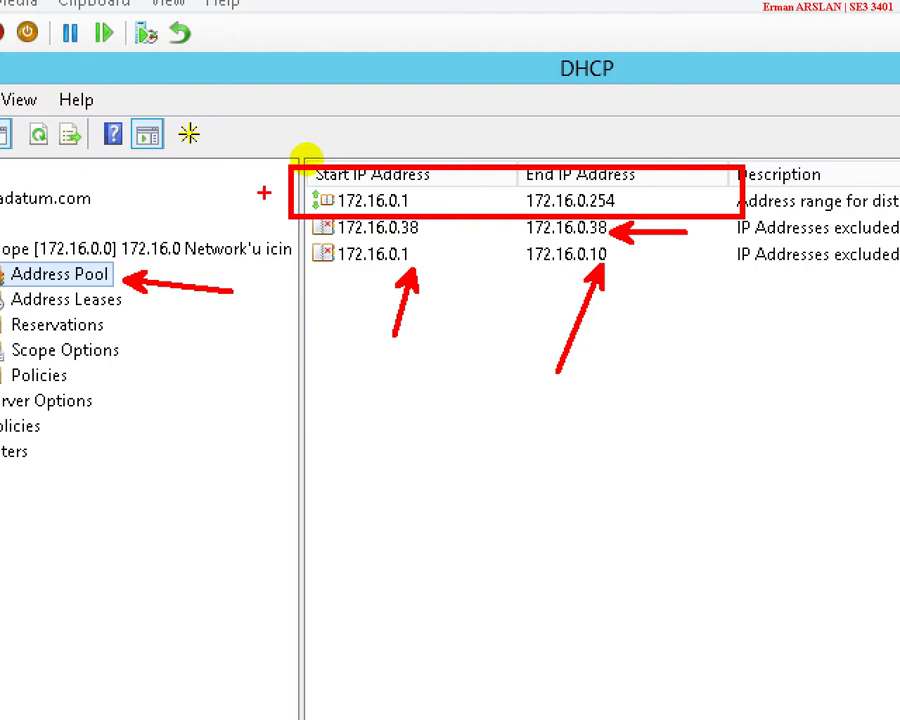
{"action": "key", "text": "Escape"}
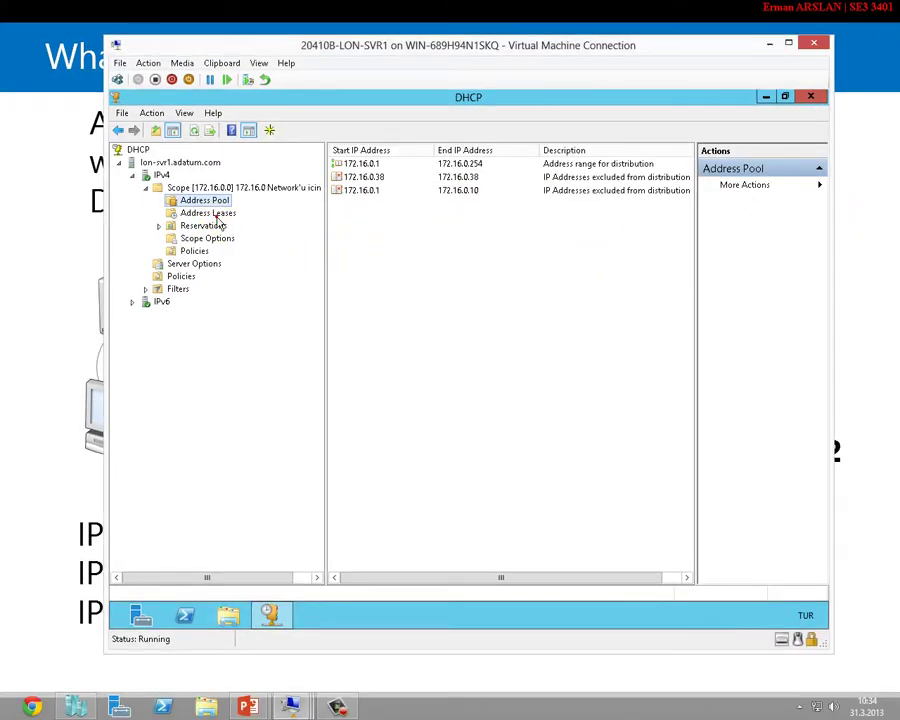
Examine the scope's Address Leases and outline the lease list area on screen.
{"action": "left_click", "coordinate": [216, 212]}
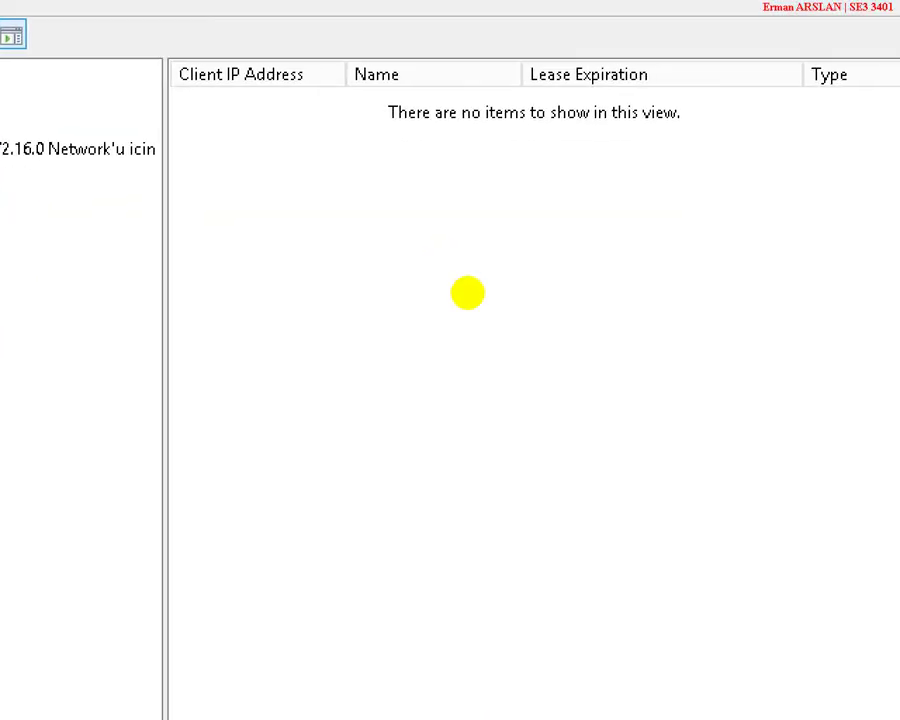
{"action": "left_click", "coordinate": [463, 344]}
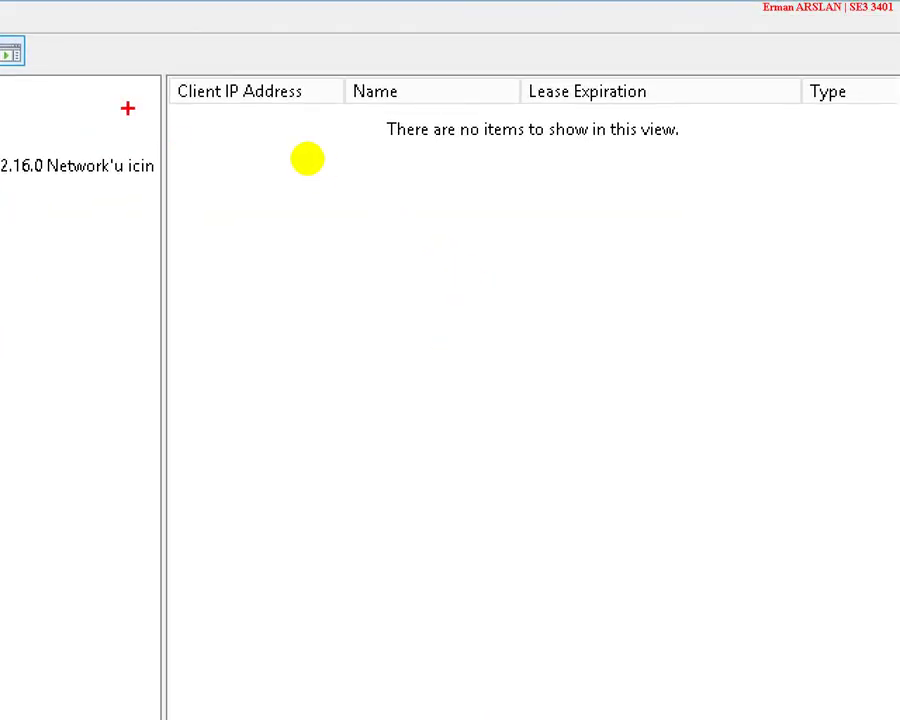
{"action": "mouse_move", "coordinate": [175, 108]}
{"action": "left_mouse_down"}
{"action": "mouse_move", "coordinate": [820, 304]}
{"action": "mouse_move", "coordinate": [871, 389]}
{"action": "left_mouse_up"}
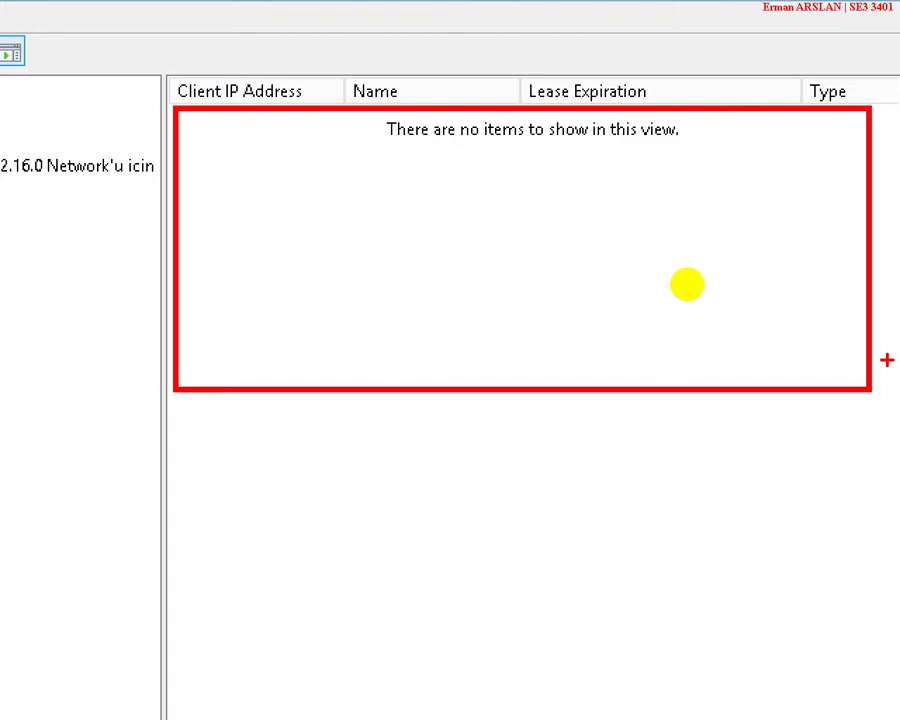
{"action": "key", "text": "Escape"}
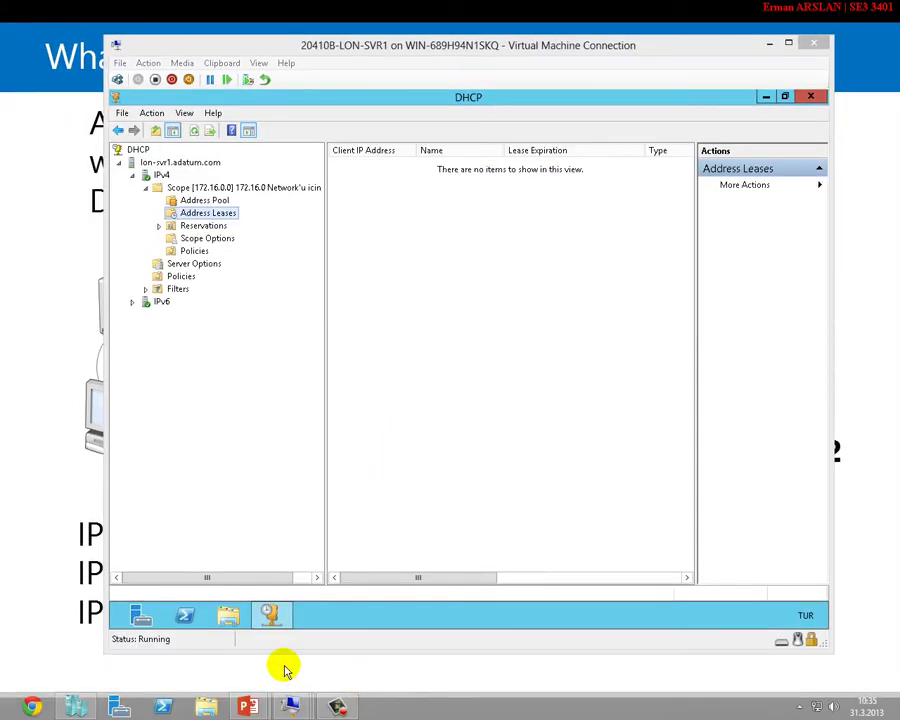
Switch to the 20410B-LON-CL1 virtual machine and set its taskbar to always show all icons and notifications.
{"action": "left_click", "coordinate": [290, 706]}
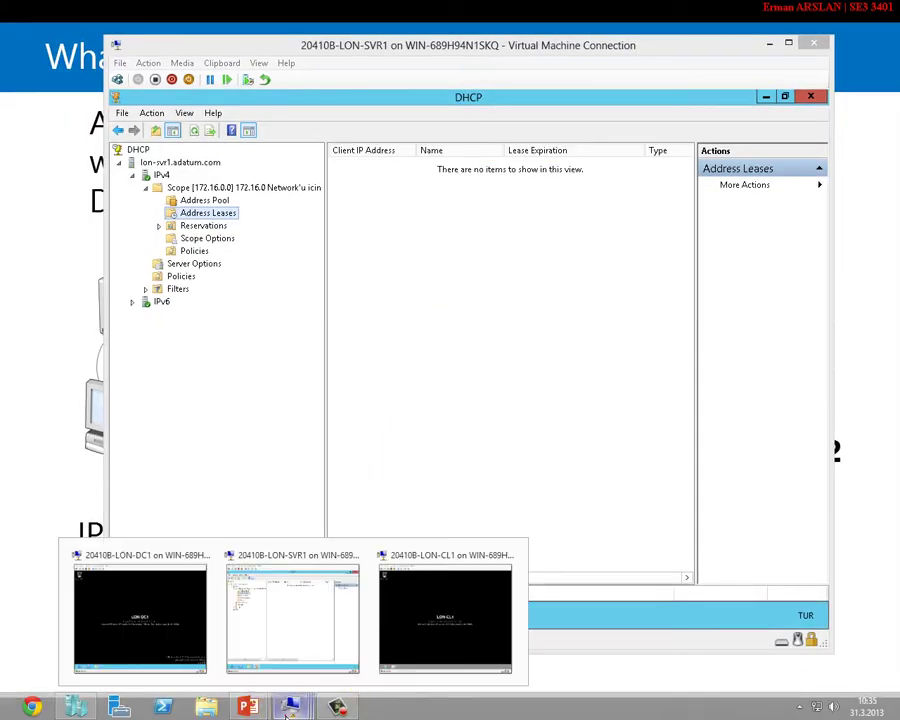
{"action": "left_click", "coordinate": [436, 611]}
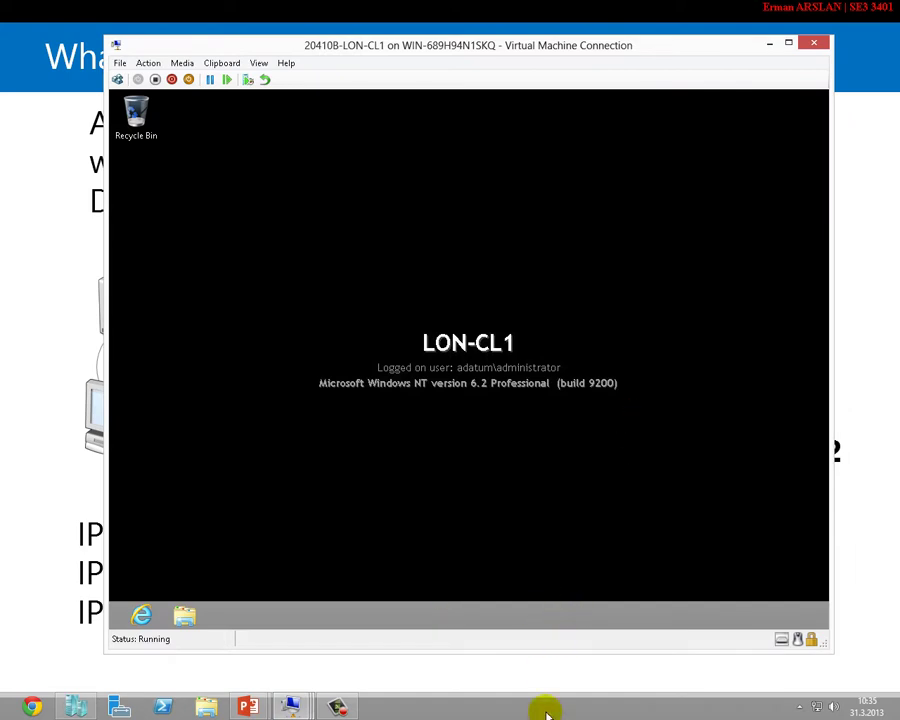
{"action": "right_click", "coordinate": [446, 622]}
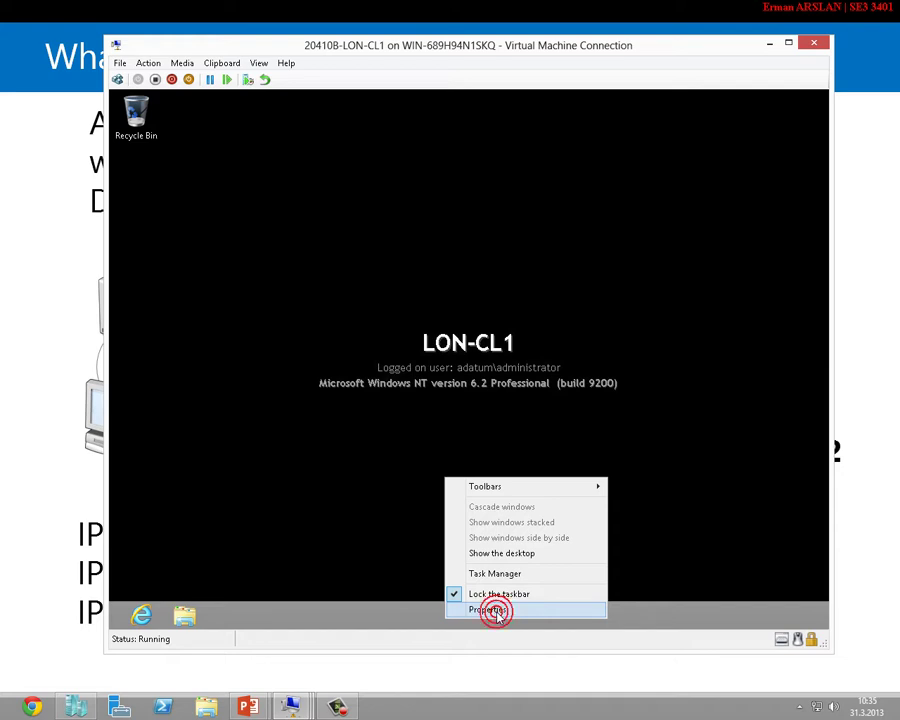
{"action": "left_click", "coordinate": [497, 612]}
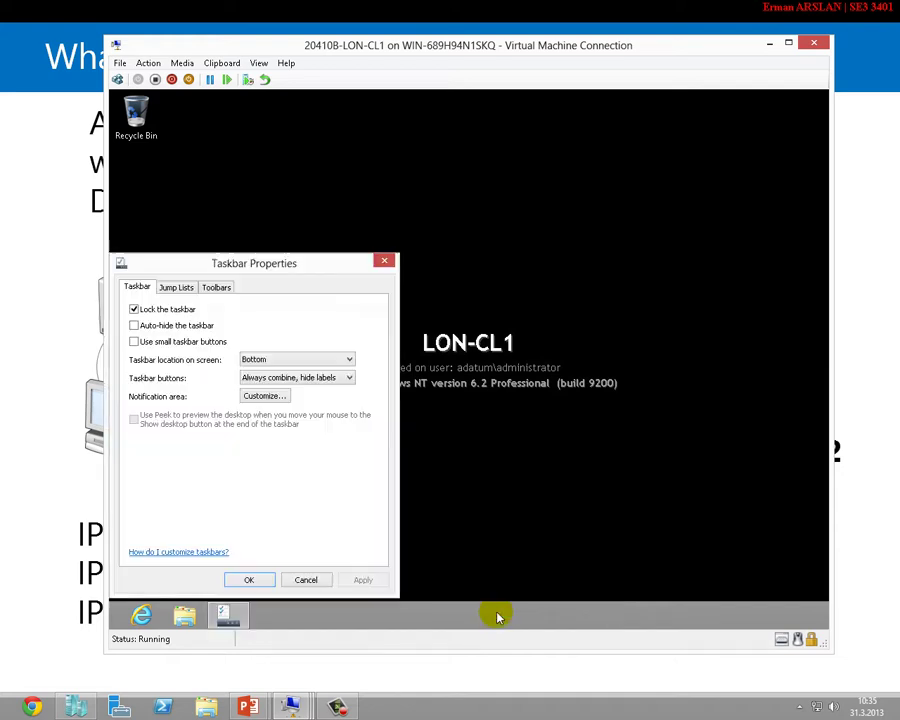
{"action": "left_click", "coordinate": [264, 400]}
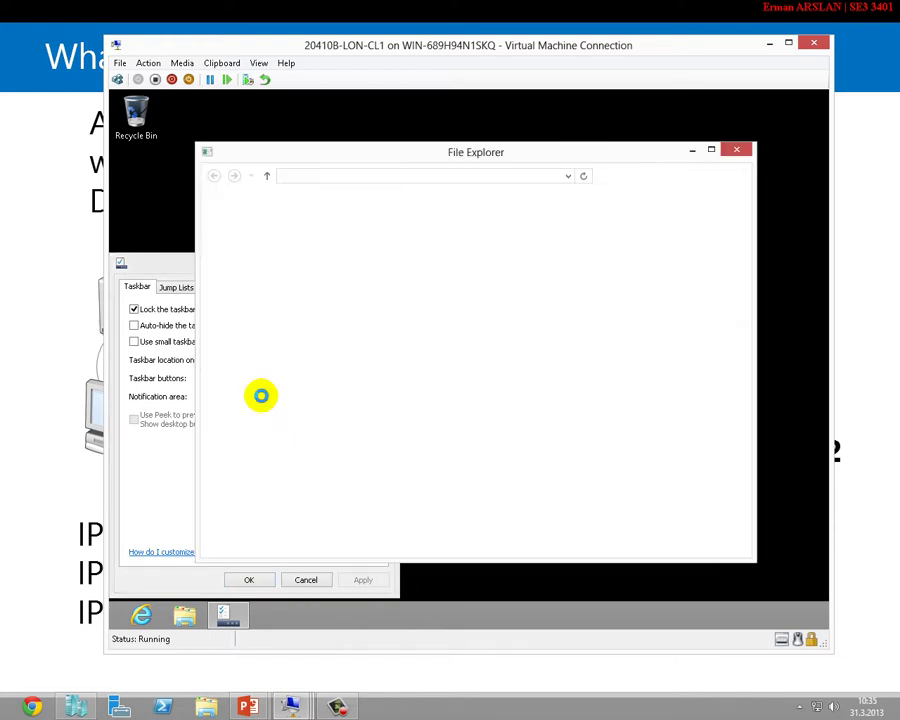
{"action": "left_click_drag", "start_coordinate": [356, 154], "coordinate": [463, 138]}
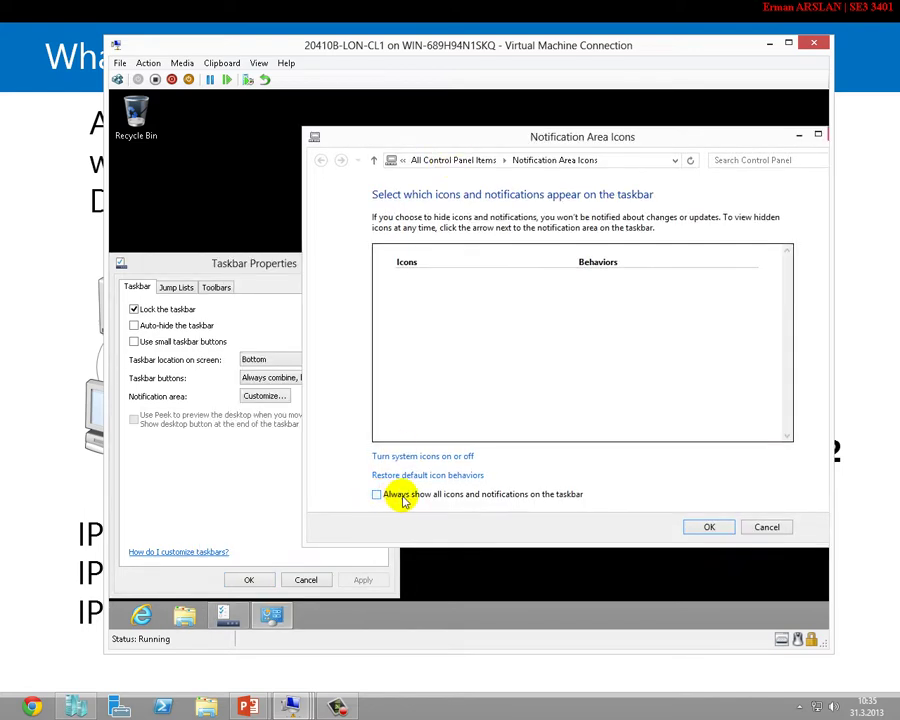
{"action": "left_click", "coordinate": [408, 497]}
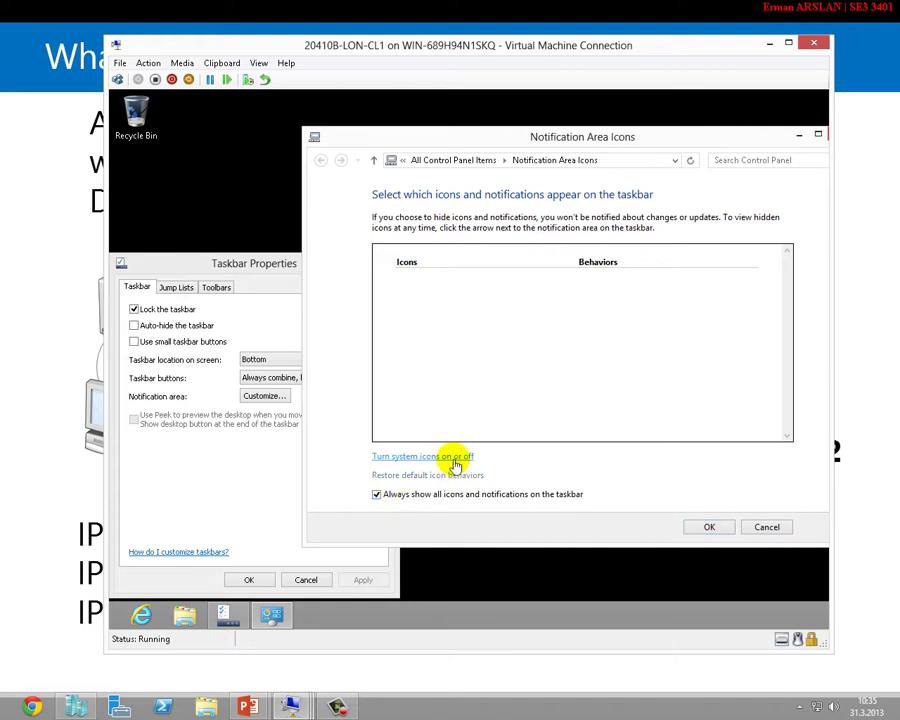
{"action": "left_click", "coordinate": [709, 527]}
Set the Network system icon to On in the notification area settings of LON-CL1.
{"action": "left_click", "coordinate": [265, 396]}
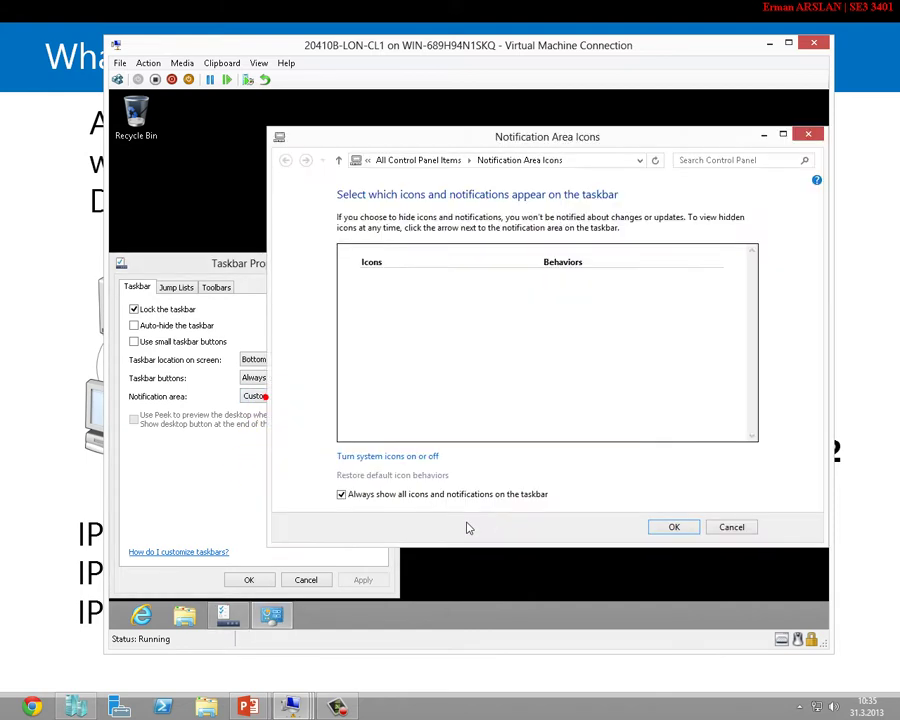
{"action": "left_click", "coordinate": [381, 458]}
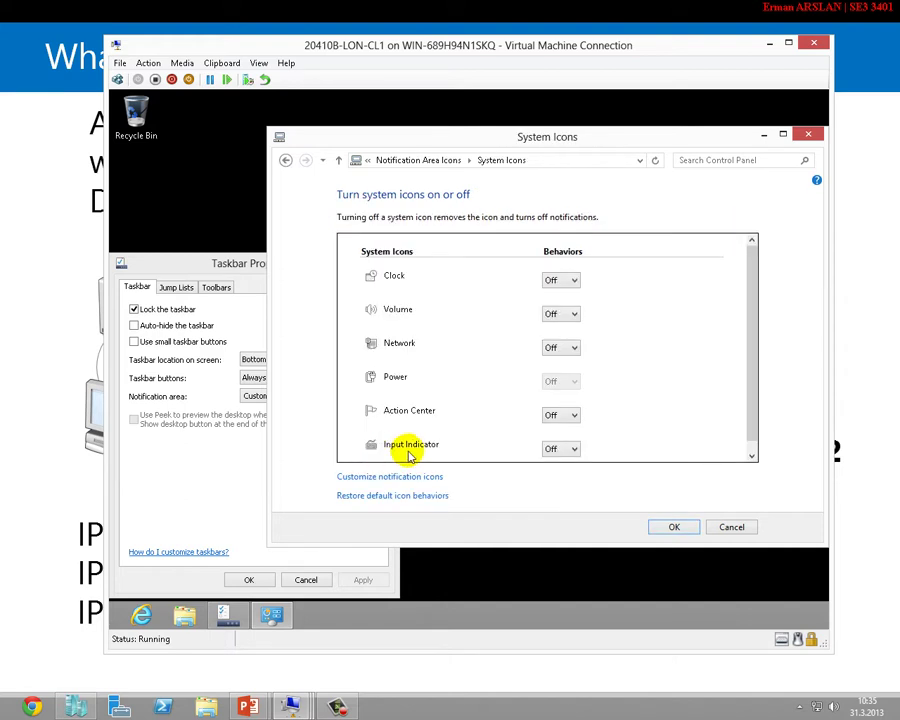
{"action": "left_click", "coordinate": [565, 349]}
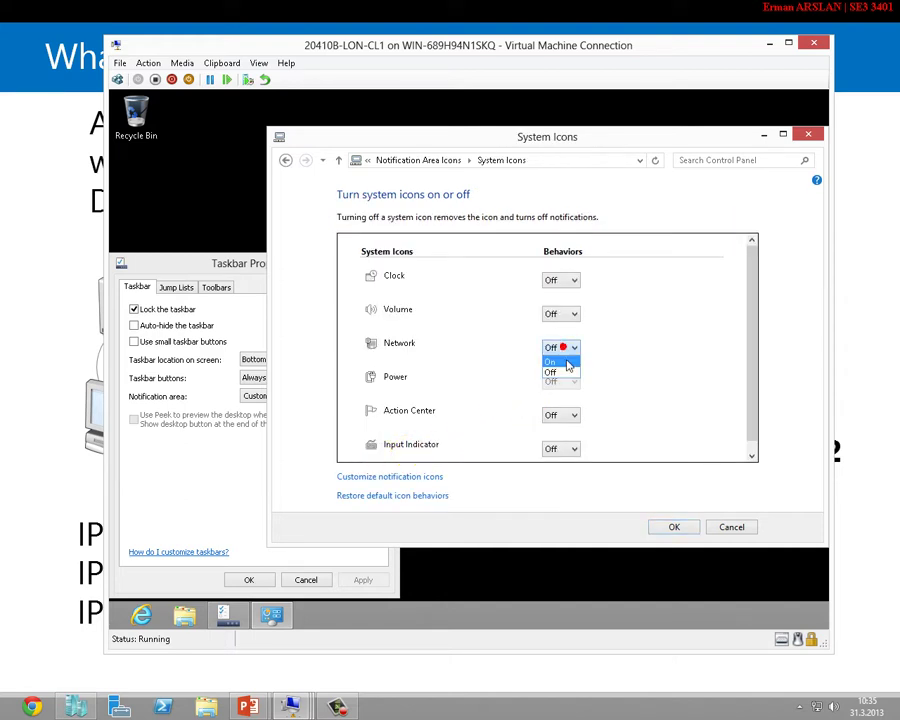
{"action": "left_click", "coordinate": [566, 358]}
Move the System Icons window aside and underline the Taskbar Properties title and the notification area Customize option on screen.
{"action": "left_click_drag", "start_coordinate": [453, 131], "coordinate": [540, 119]}
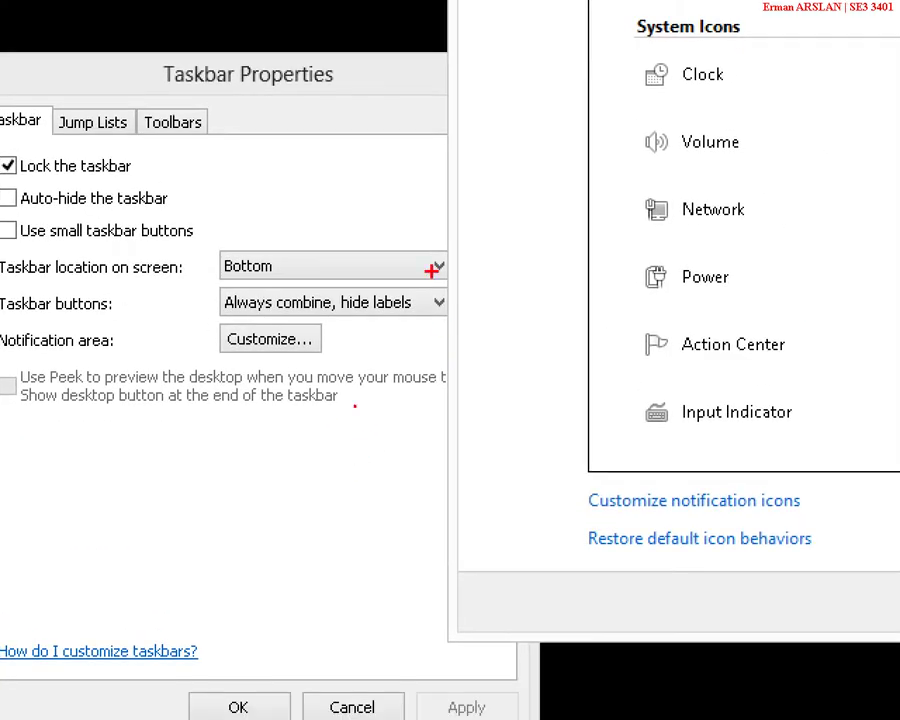
{"action": "left_click_drag", "start_coordinate": [243, 91], "coordinate": [393, 90]}
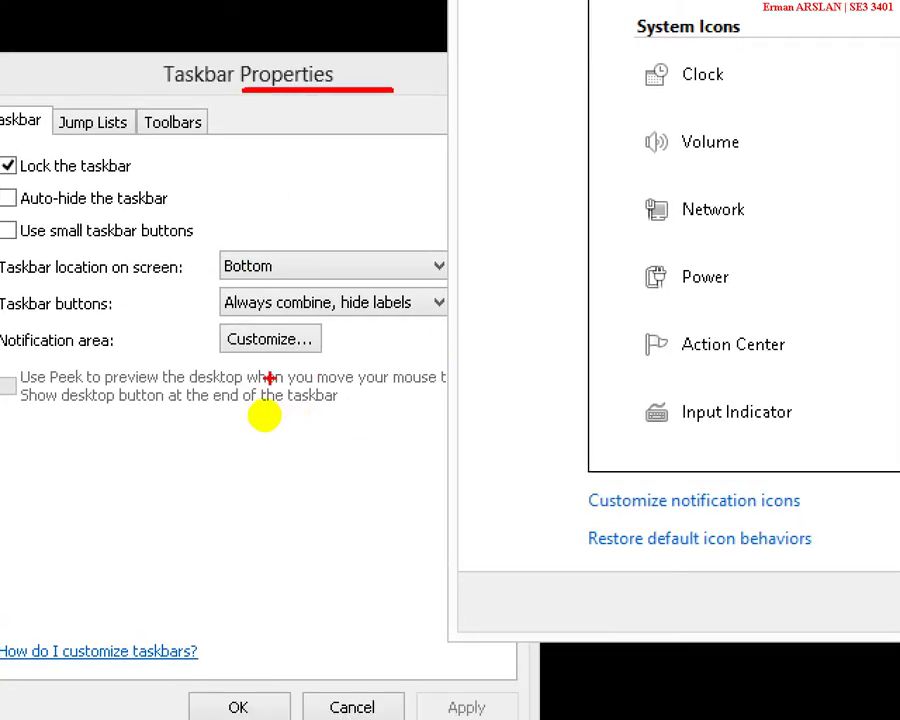
{"action": "left_click_drag", "start_coordinate": [217, 371], "coordinate": [343, 372]}
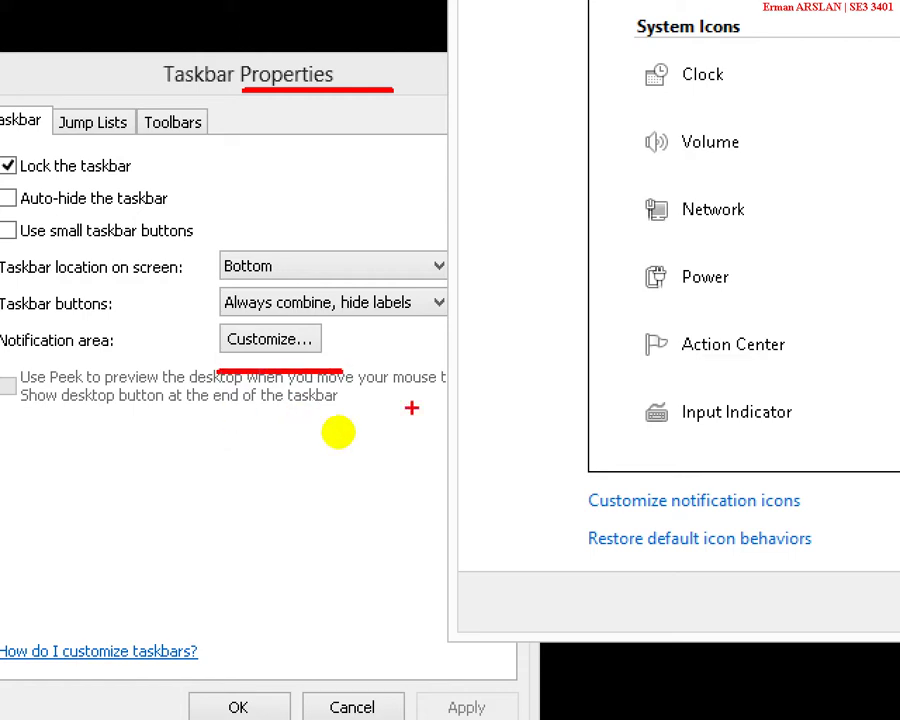
{"action": "key", "text": "Escape"}
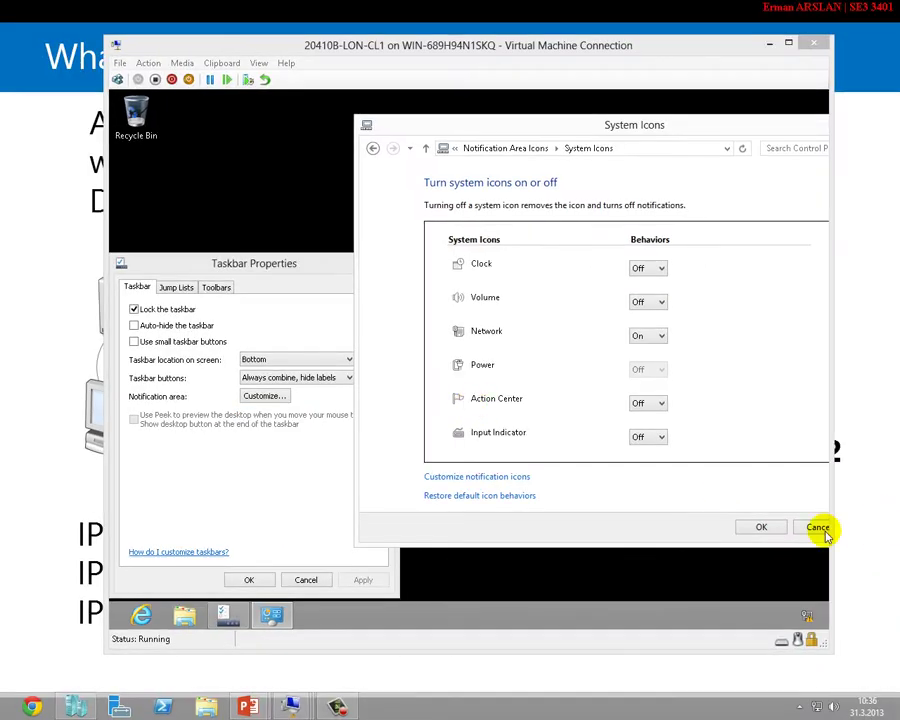
Return to the notification icons page and mark the always-show-all-icons option and the system icons link on screen.
{"action": "left_click", "coordinate": [470, 476]}
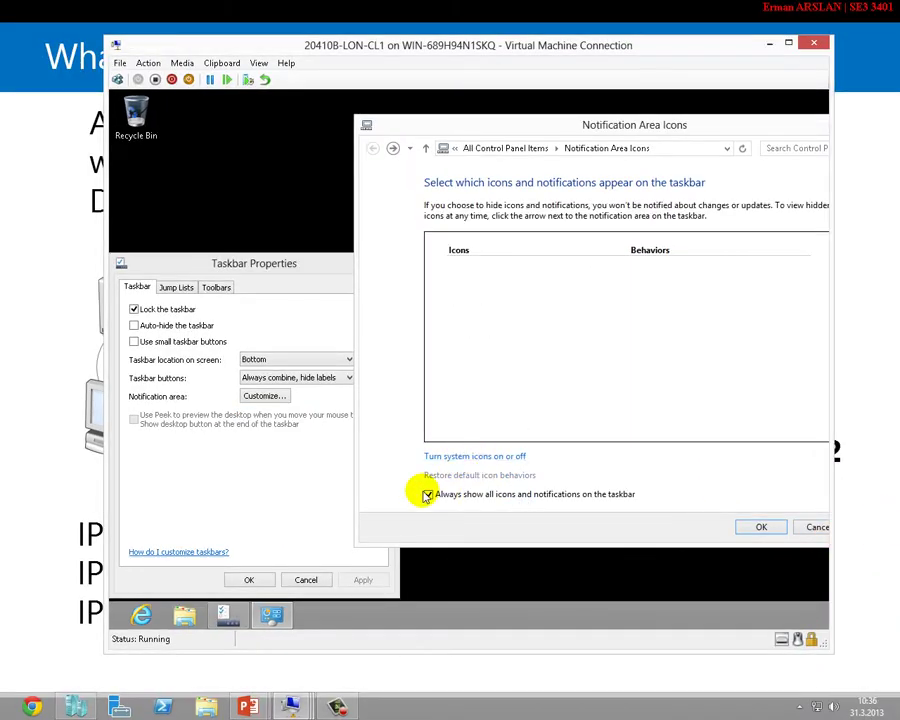
{"action": "key", "text": "ctrl+1"}
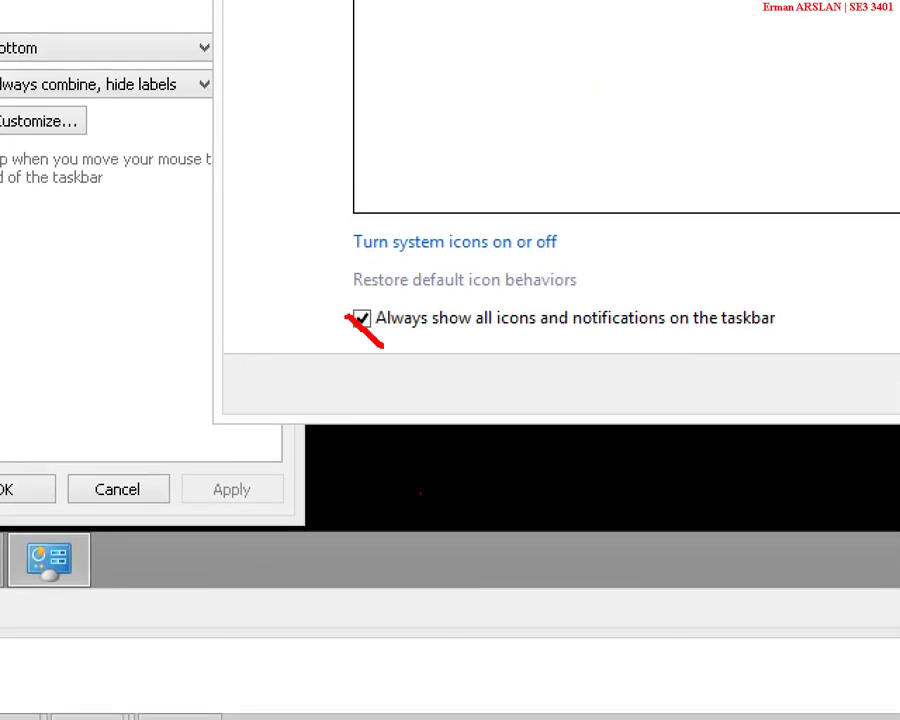
{"action": "left_click_drag", "start_coordinate": [347, 266], "coordinate": [563, 266]}
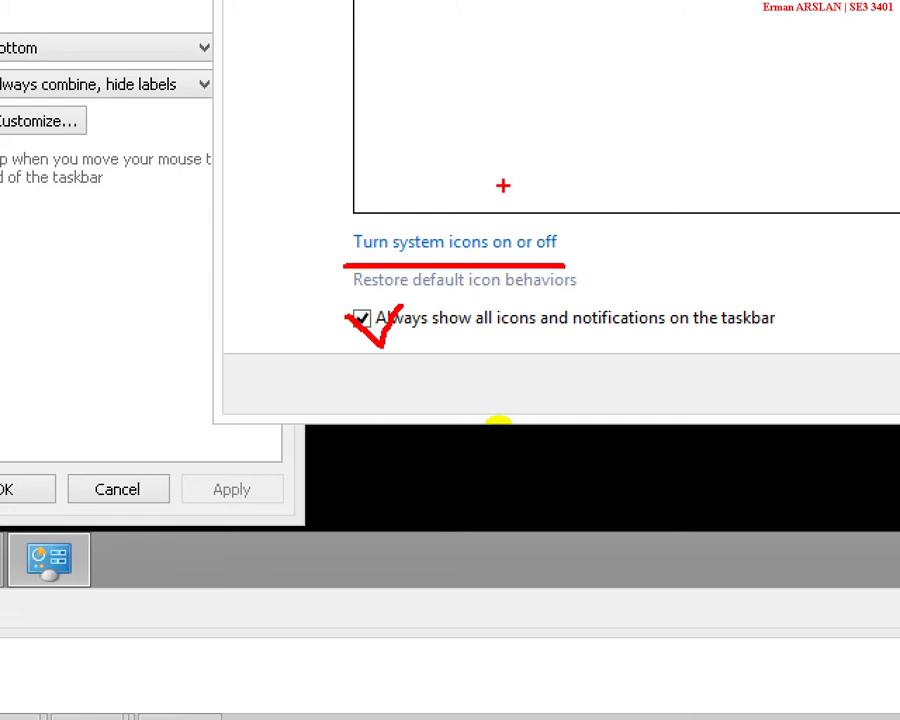
{"action": "key", "text": "Escape"}
Set the Network system icon to On, save the notification area settings and close Taskbar Properties.
{"action": "left_click", "coordinate": [440, 457]}
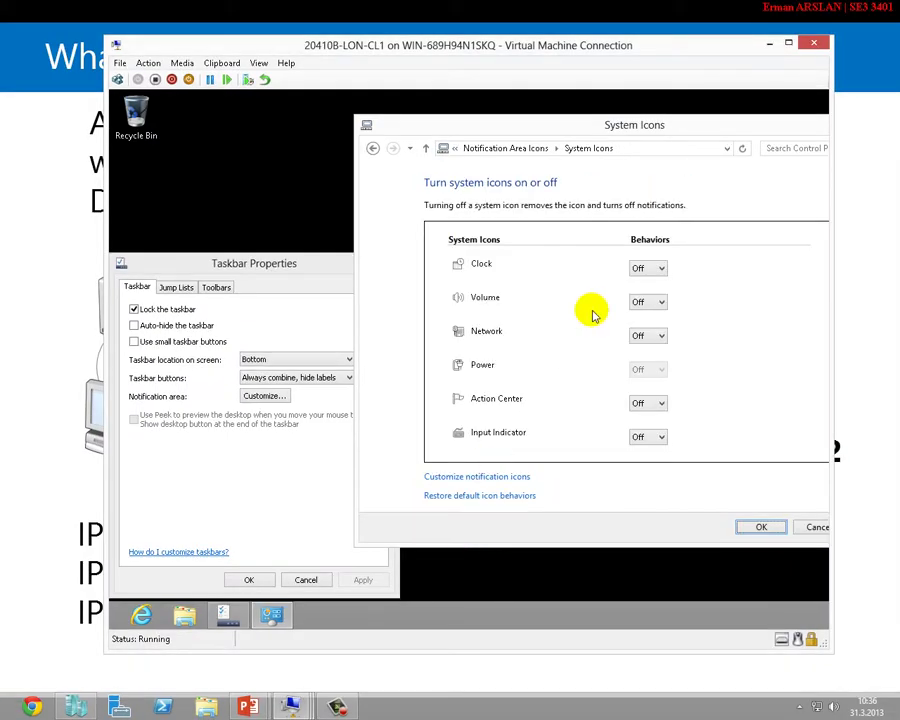
{"action": "left_click", "coordinate": [655, 336]}
{"action": "left_click", "coordinate": [652, 350]}
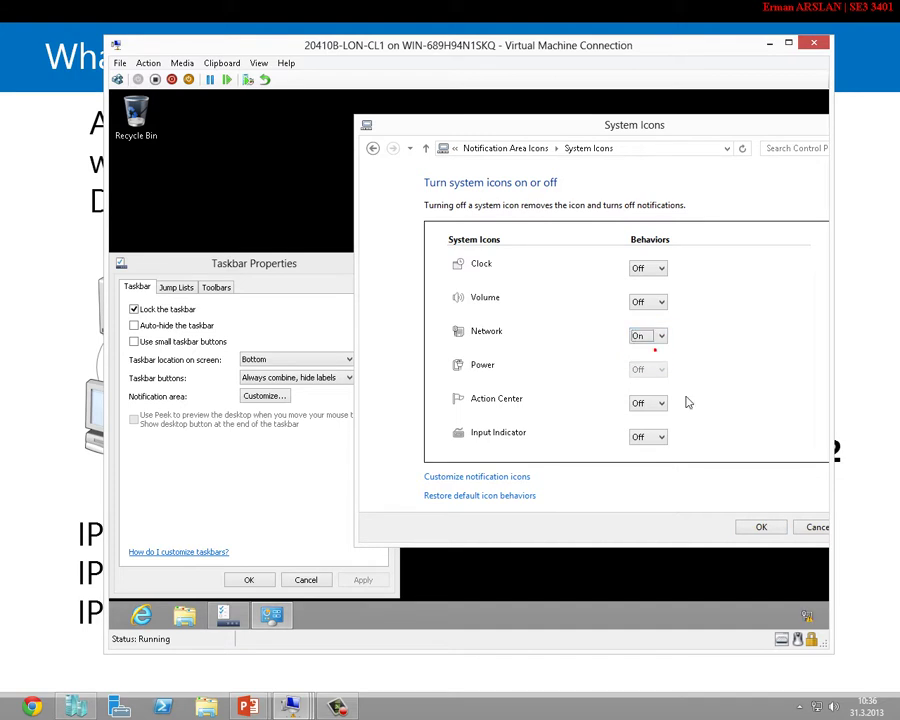
{"action": "left_click", "coordinate": [757, 527]}
{"action": "left_click", "coordinate": [760, 528]}
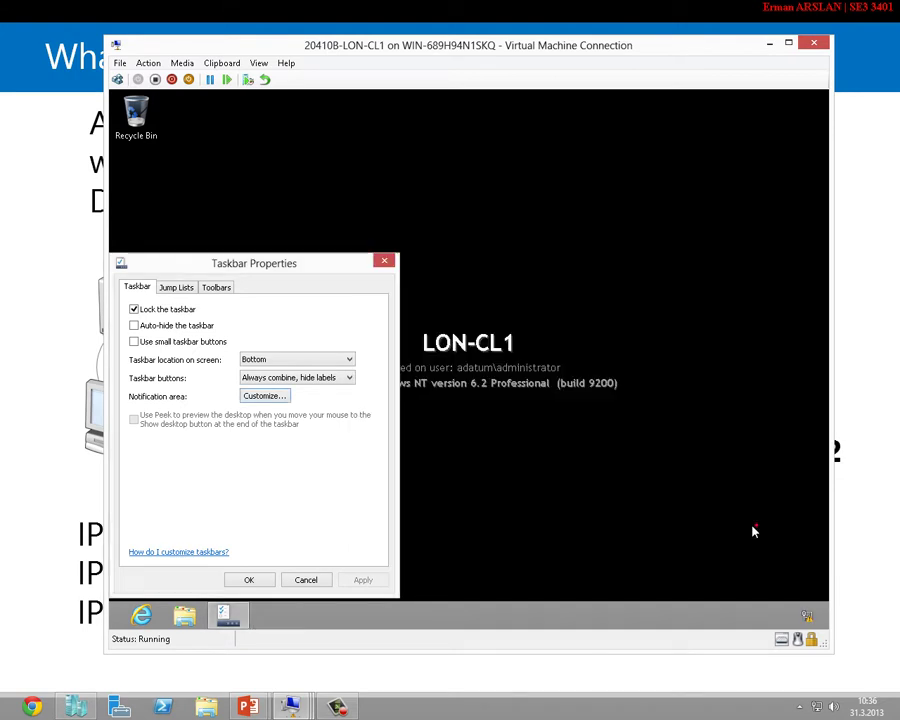
{"action": "left_click", "coordinate": [247, 581]}
{"action": "left_click", "coordinate": [805, 613]}
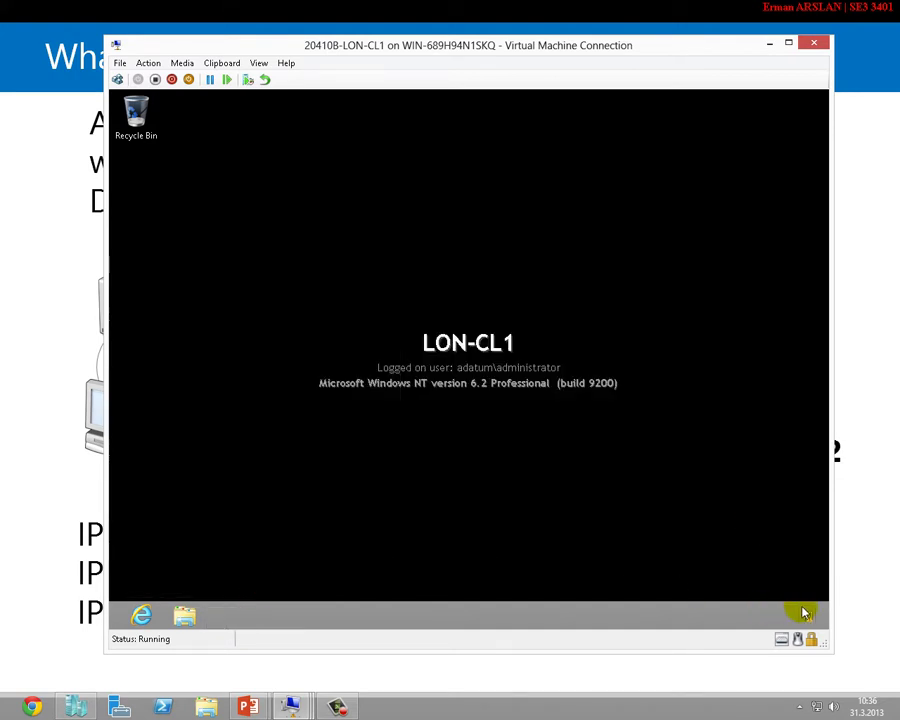
{"action": "mouse_move", "coordinate": [812, 624]}
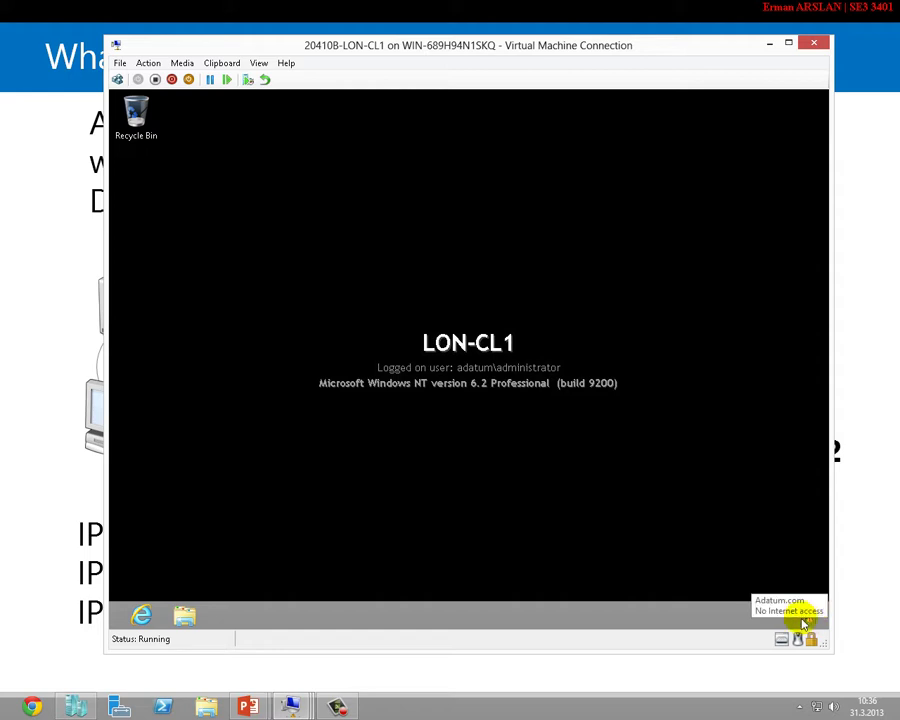
Reopen the taskbar's notification area settings, mark the path from Customize to the Network icon on screen, and close them without changes.
{"action": "right_click", "coordinate": [606, 616]}
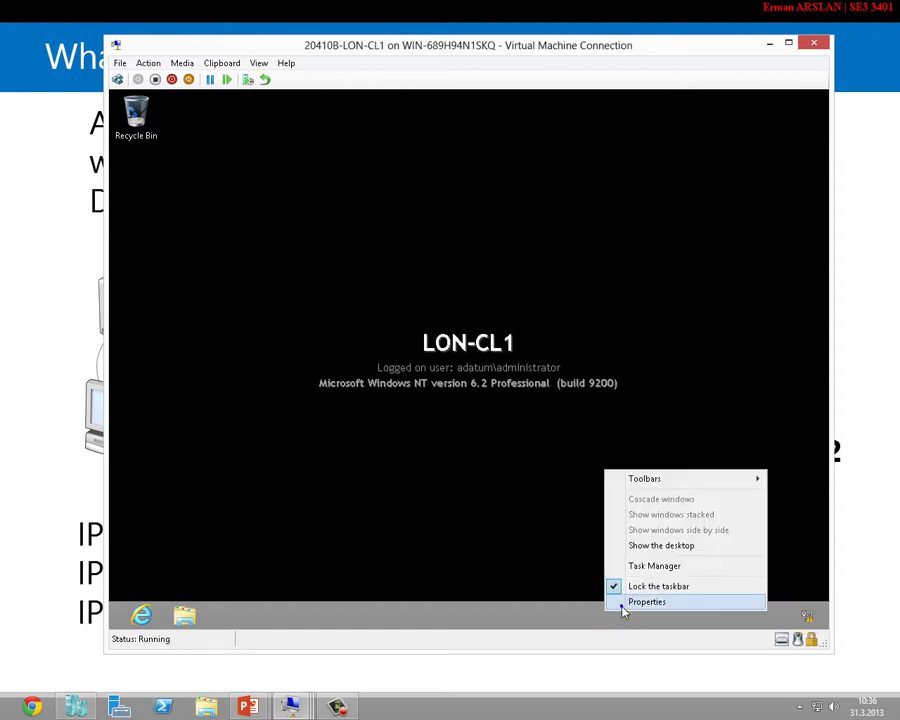
{"action": "left_click", "coordinate": [624, 600]}
{"action": "left_click", "coordinate": [282, 396]}
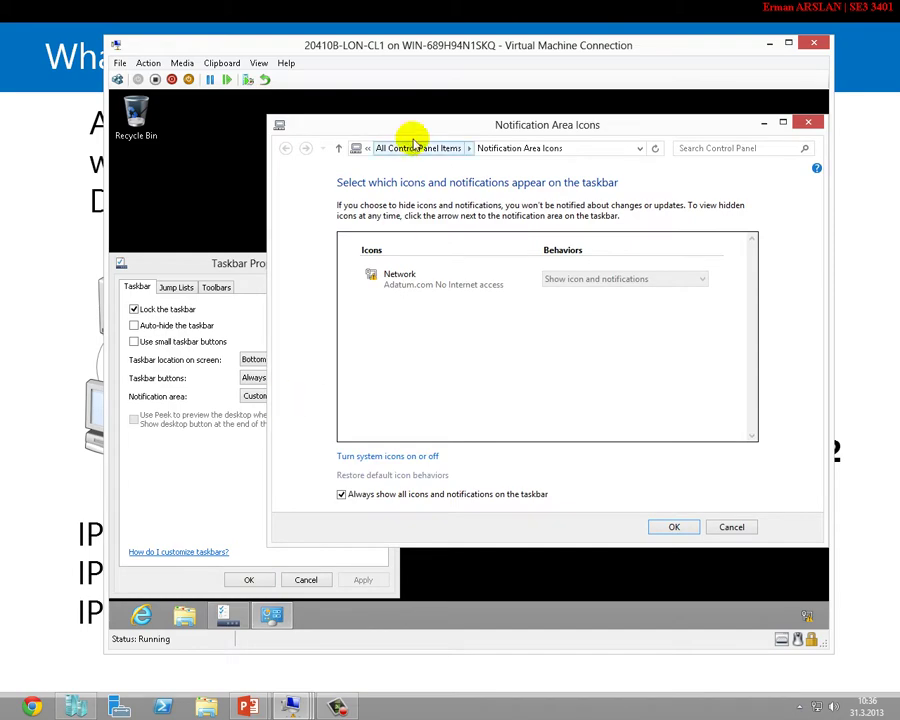
{"action": "left_click_drag", "start_coordinate": [480, 124], "coordinate": [451, 126]}
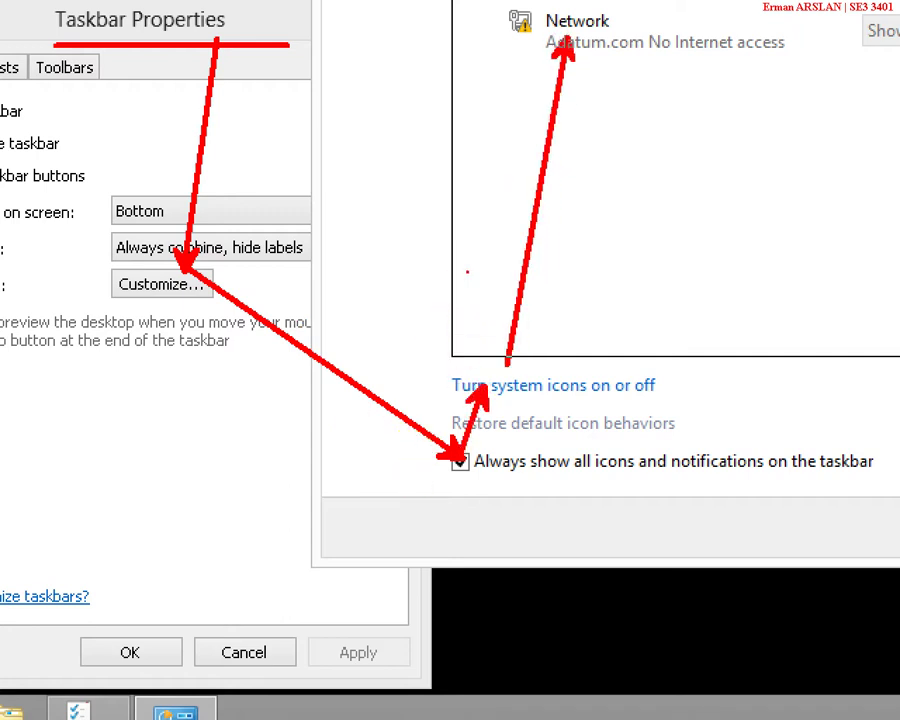
{"action": "left_click_drag", "start_coordinate": [648, 268], "coordinate": [688, 266]}
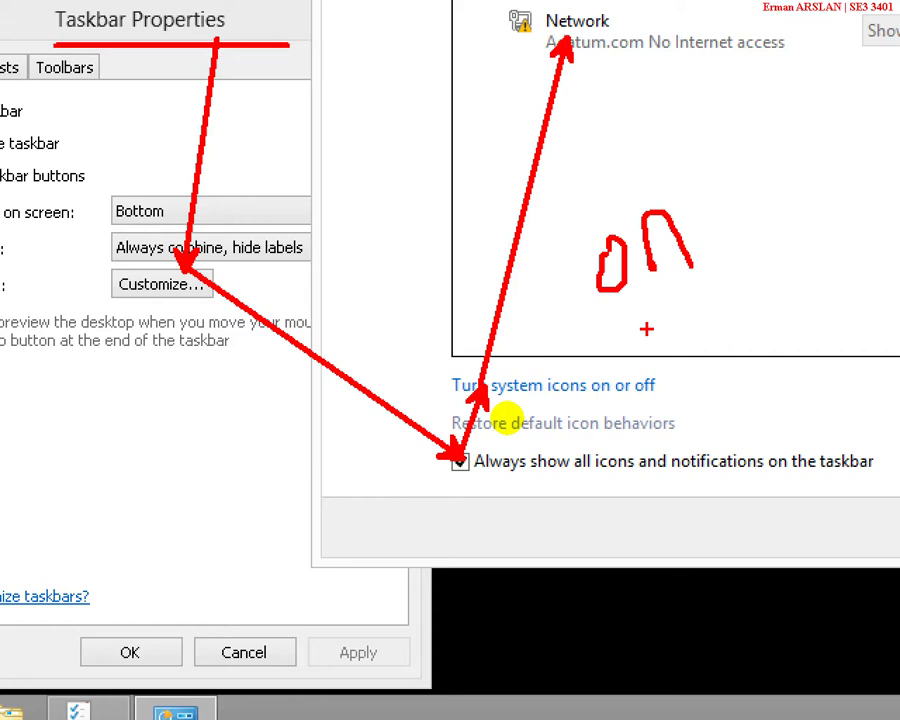
{"action": "key", "text": "Escape"}
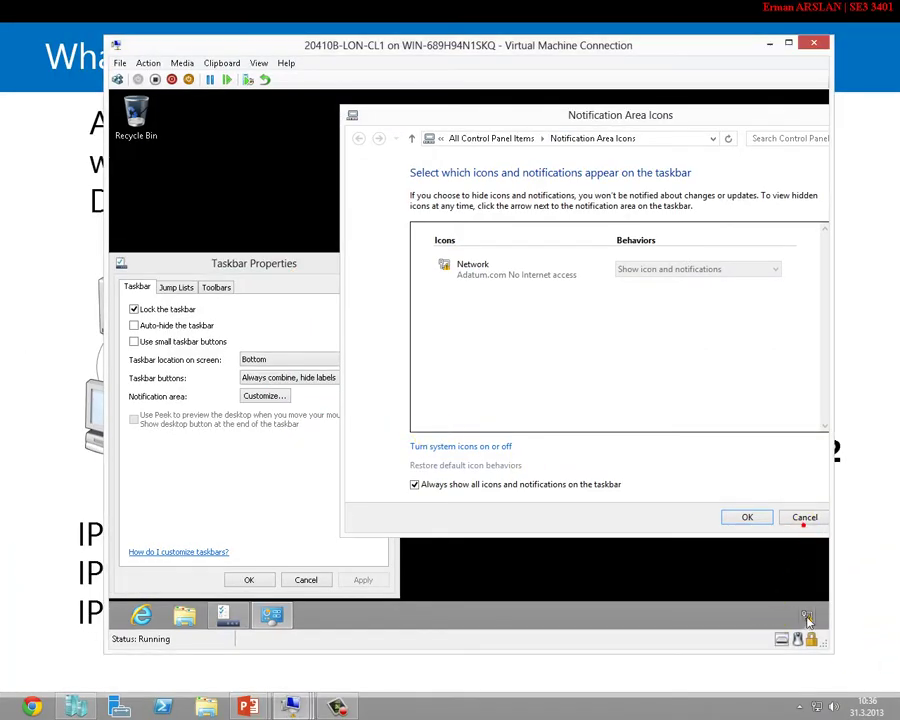
{"action": "left_click", "coordinate": [800, 518]}
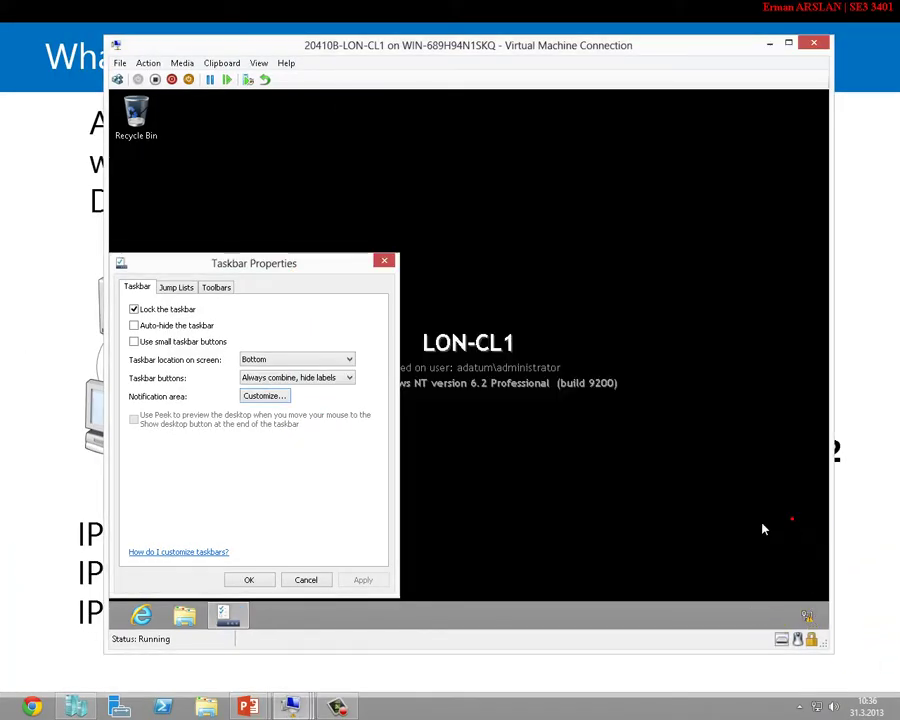
{"action": "left_click", "coordinate": [305, 579]}
Open Network and Sharing Center on LON-CL1 and show the status of its Local Area Connection.
{"action": "right_click", "coordinate": [806, 617]}
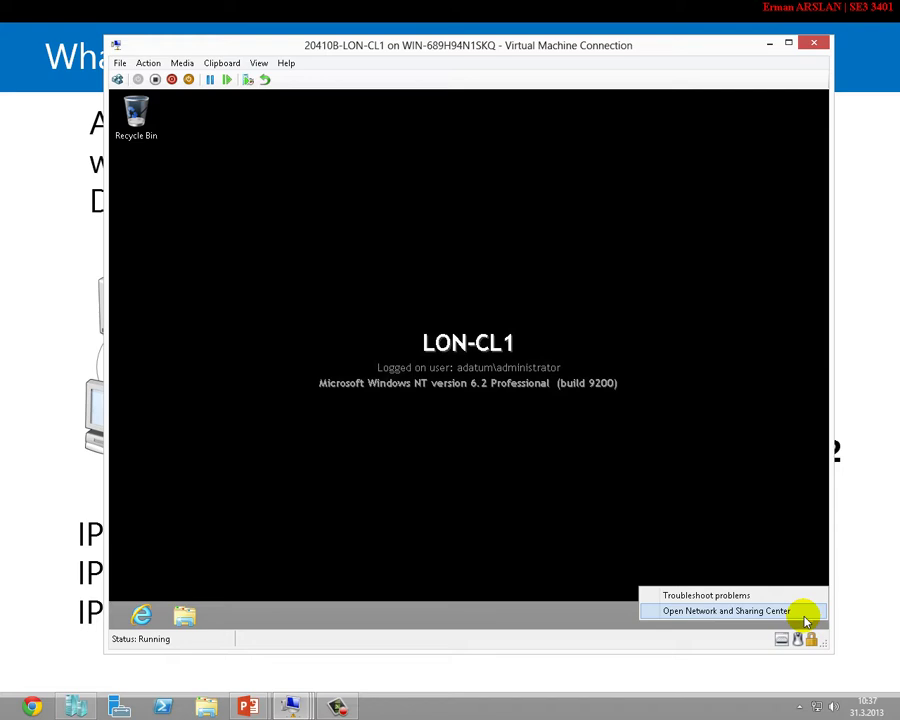
{"action": "left_click", "coordinate": [790, 611]}
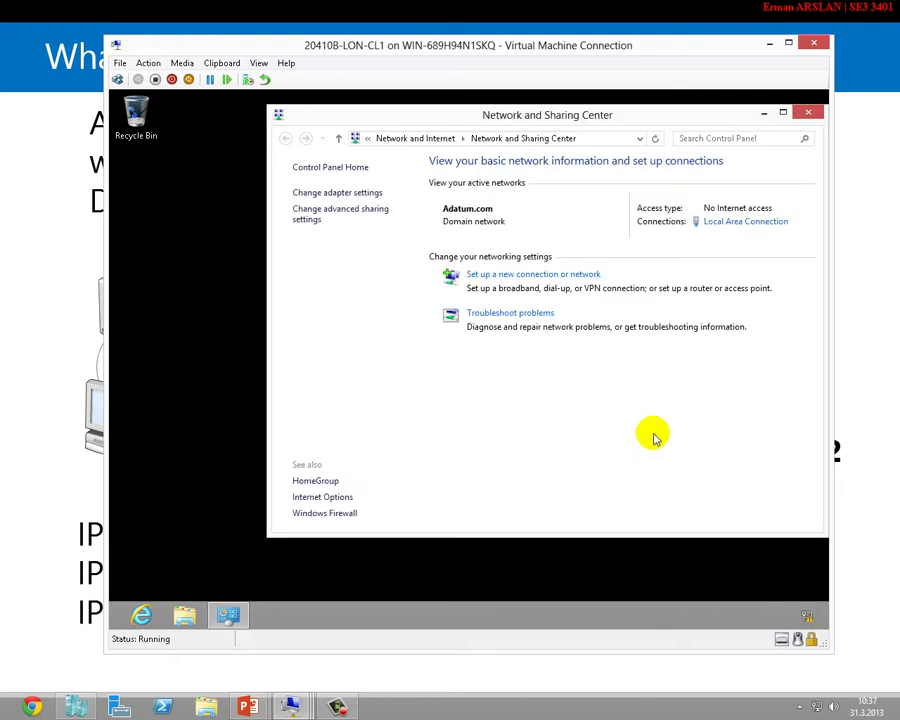
{"action": "left_click_drag", "start_coordinate": [633, 119], "coordinate": [527, 128]}
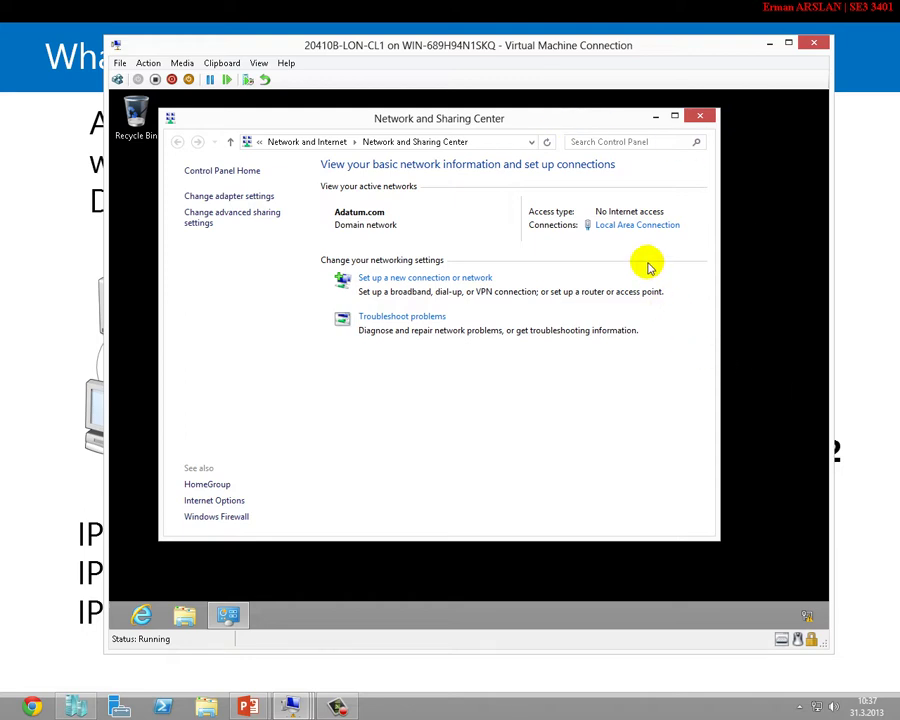
{"action": "left_click", "coordinate": [643, 228]}
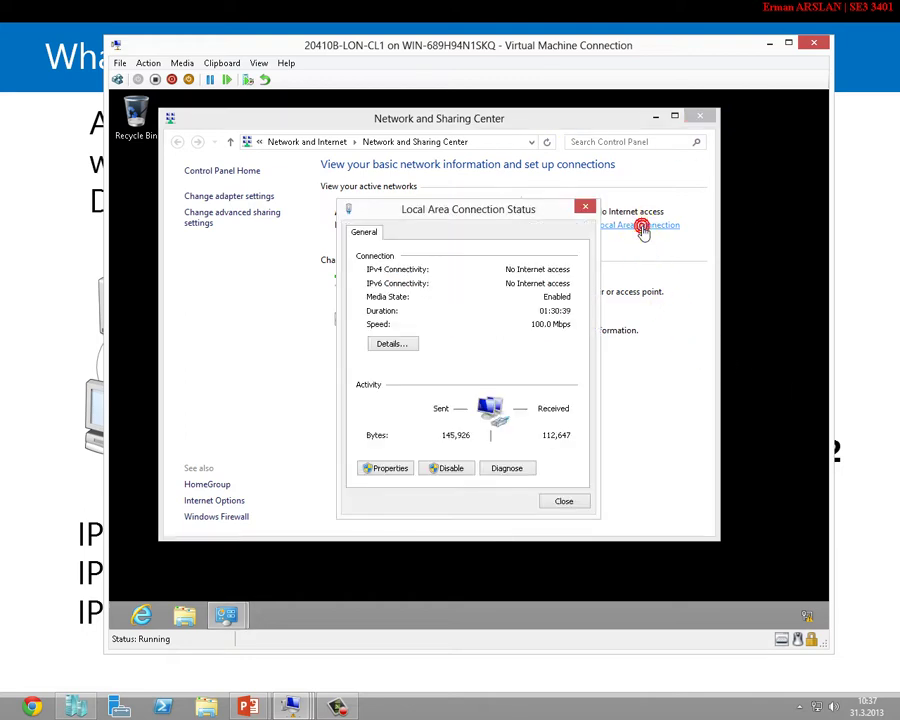
Set the Local Area Connection's TCP/IPv4 properties to obtain the IP address and DNS server address automatically.
{"action": "left_click", "coordinate": [383, 468]}
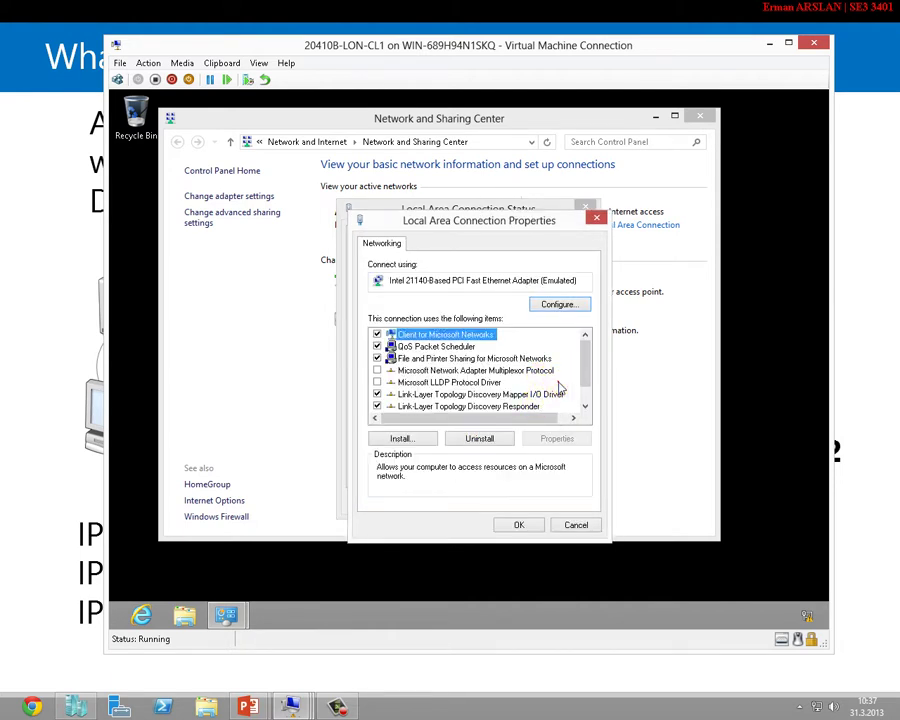
{"action": "left_click", "coordinate": [584, 380]}
{"action": "double_click", "coordinate": [465, 406]}
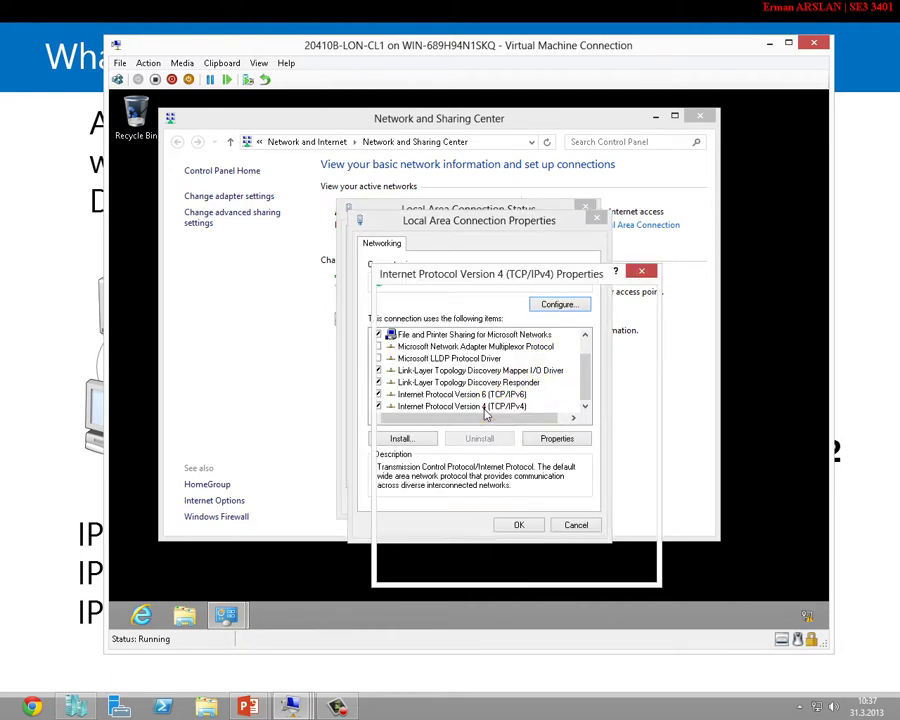
{"action": "left_click", "coordinate": [470, 362]}
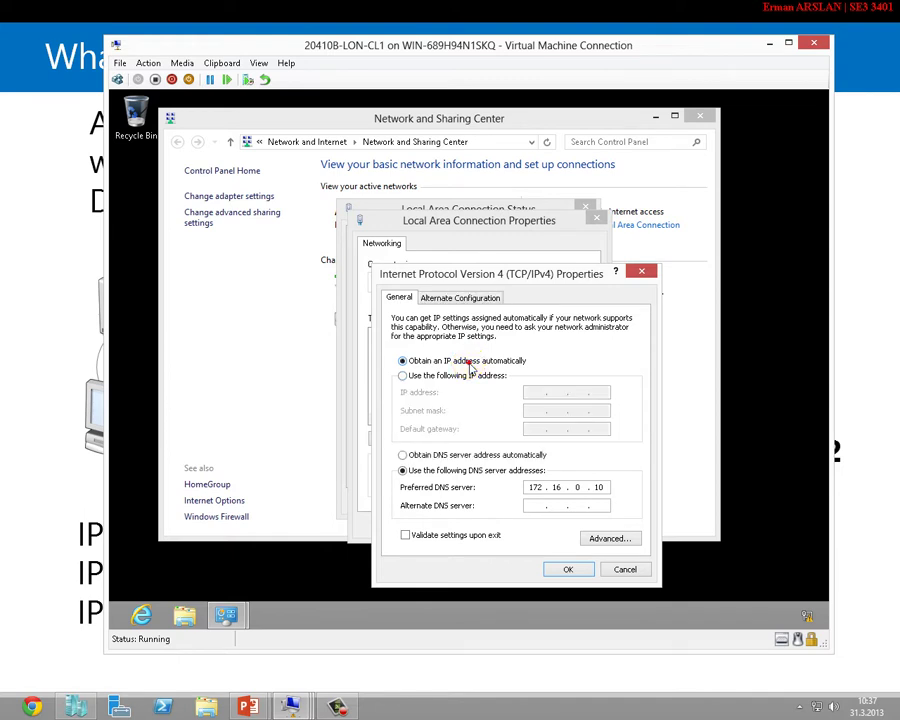
{"action": "left_click", "coordinate": [479, 455]}
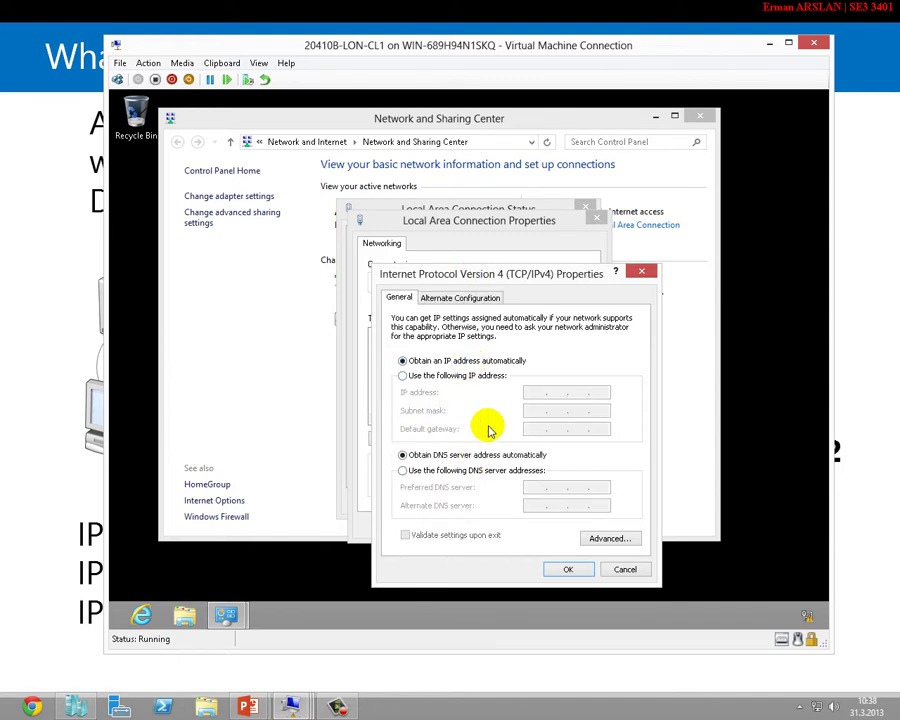
{"action": "left_click", "coordinate": [571, 567]}
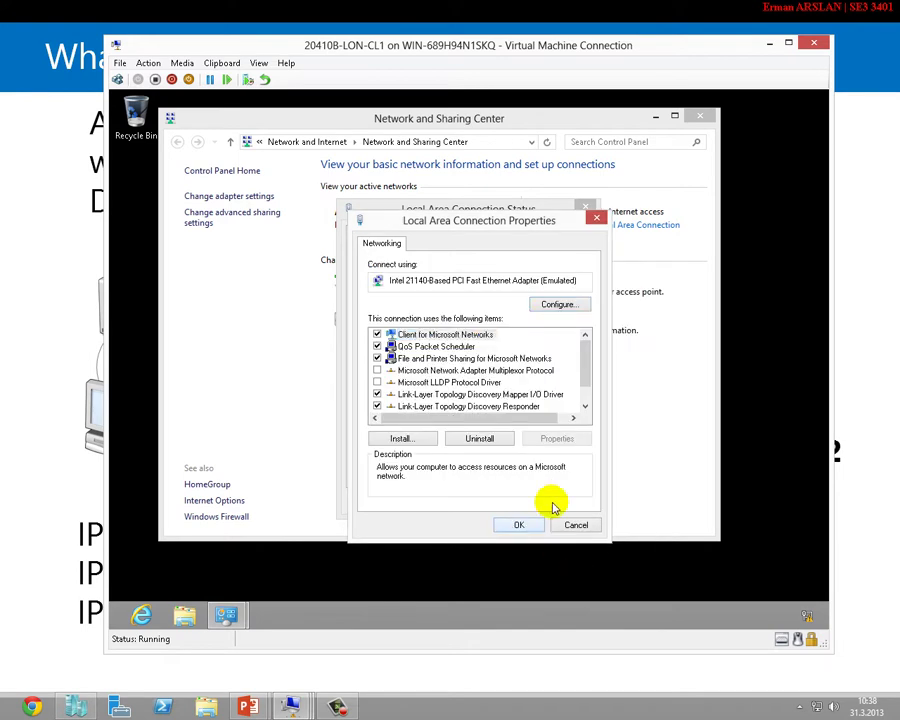
{"action": "left_click", "coordinate": [530, 527]}
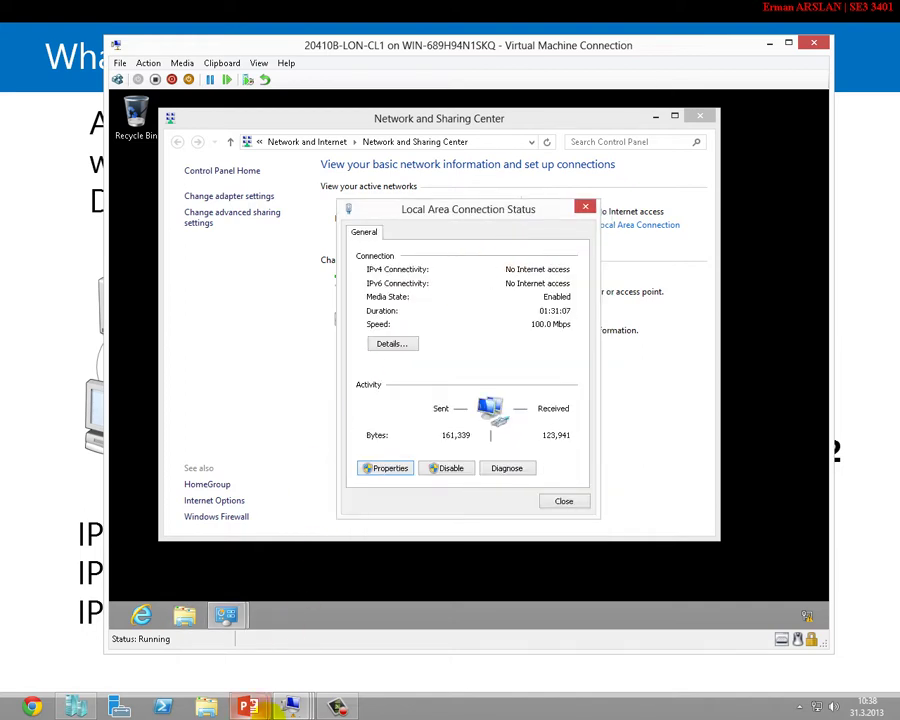
Switch to the 20410B-LON-SVR1 virtual machine and review the general properties of the 172.16.0.0 DHCP scope.
{"action": "mouse_move", "coordinate": [290, 706]}
{"action": "left_click", "coordinate": [295, 617]}
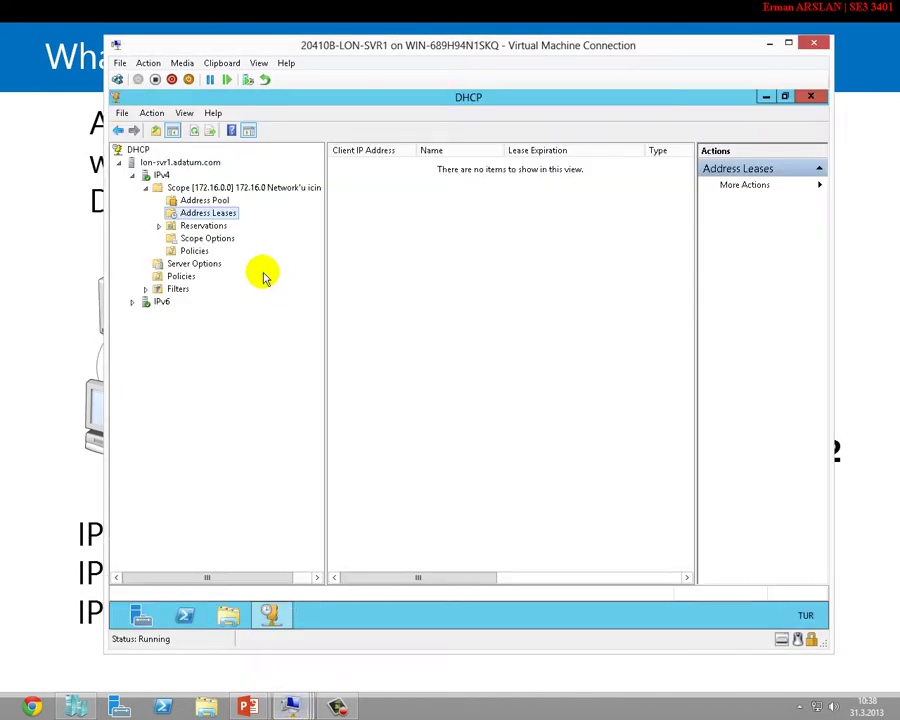
{"action": "left_click", "coordinate": [228, 190]}
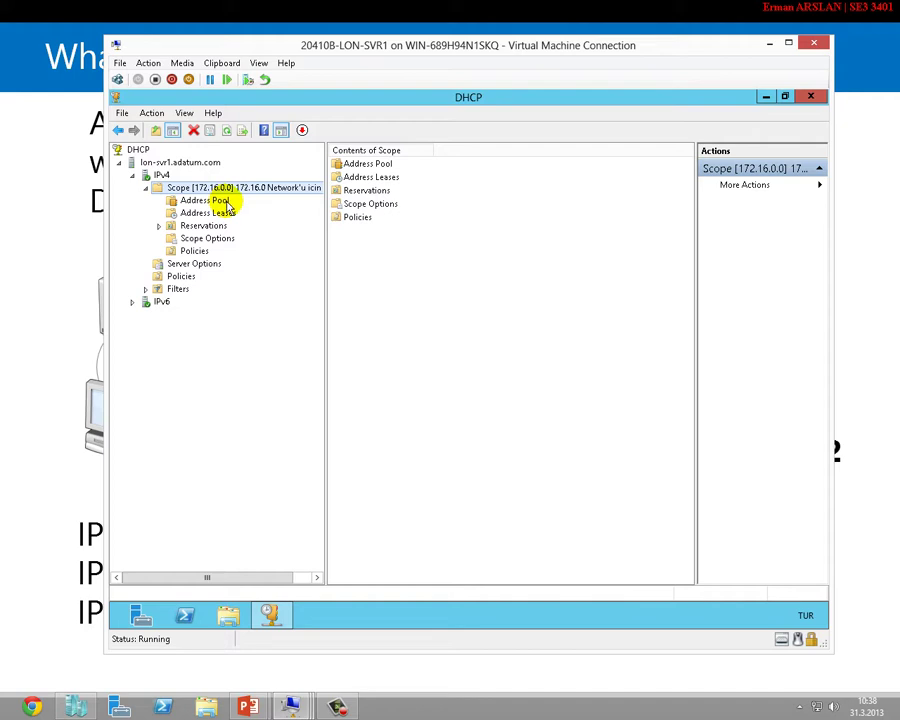
{"action": "right_click", "coordinate": [223, 188]}
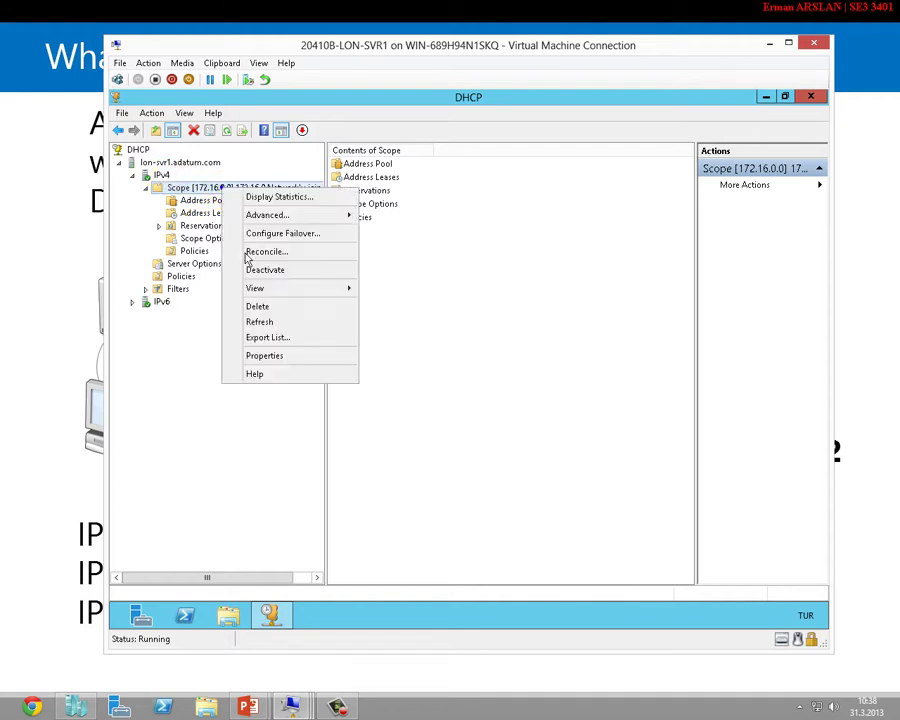
{"action": "left_click", "coordinate": [264, 356]}
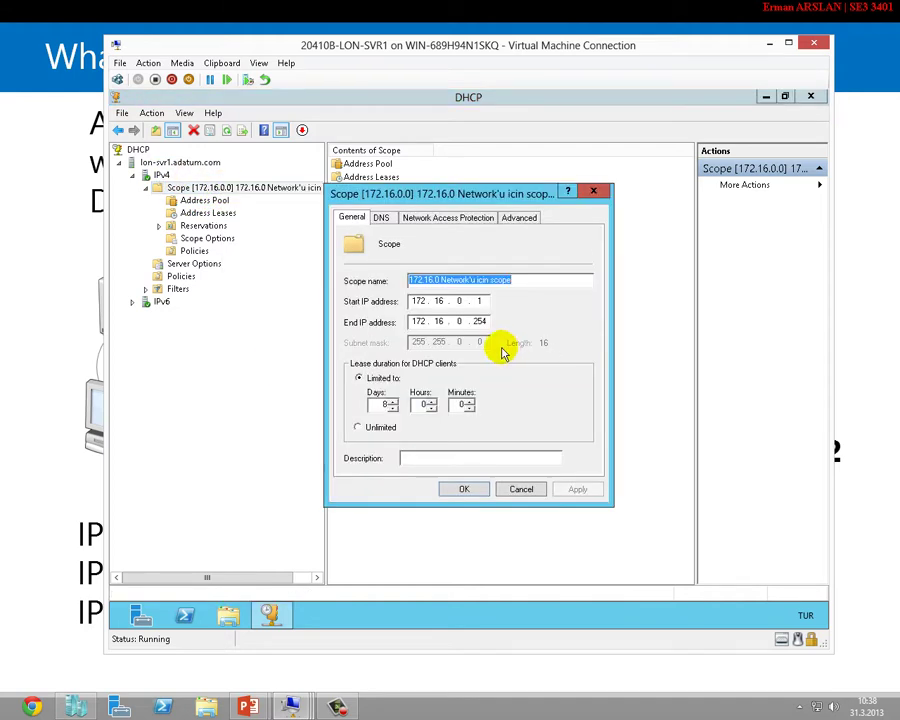
{"action": "left_click", "coordinate": [464, 489]}
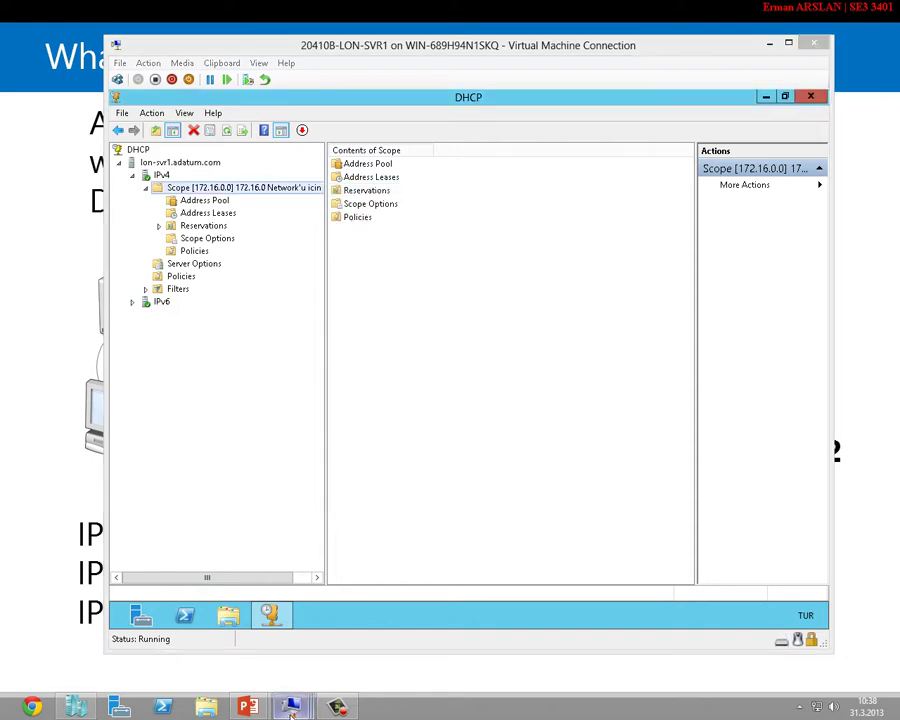
Close the Local Area Connection status on LON-CL1 and switch back to the DHCP console on LON-SVR1.
{"action": "mouse_move", "coordinate": [290, 710]}
{"action": "left_click", "coordinate": [452, 590]}
{"action": "left_click", "coordinate": [560, 501]}
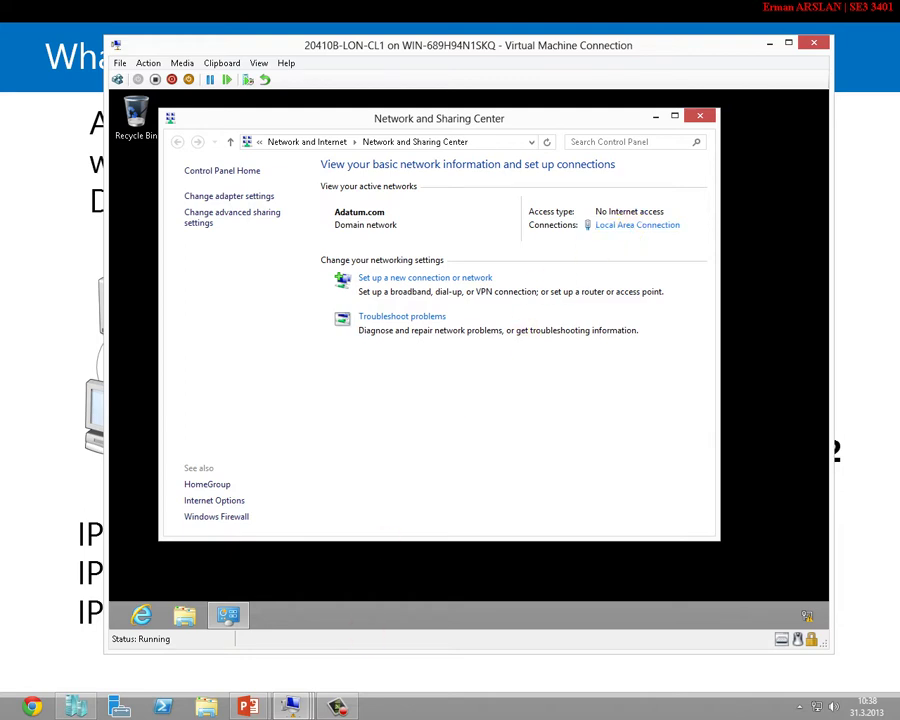
{"action": "mouse_move", "coordinate": [289, 703]}
{"action": "left_click", "coordinate": [336, 642]}
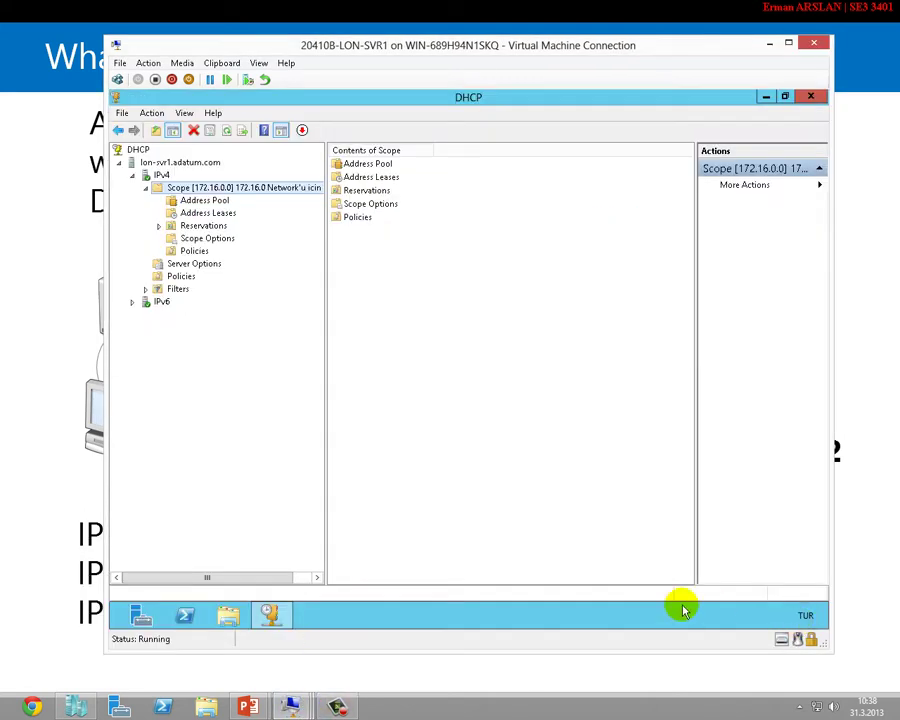
Open Network Connections on LON-SVR1 by running ncpa.cpl and show the Local Area Connection's status.
{"action": "right_click", "coordinate": [570, 612]}
{"action": "left_click", "coordinate": [570, 607]}
{"action": "key", "text": "super+r"}
{"action": "type", "text": "ncpa.cpl"}
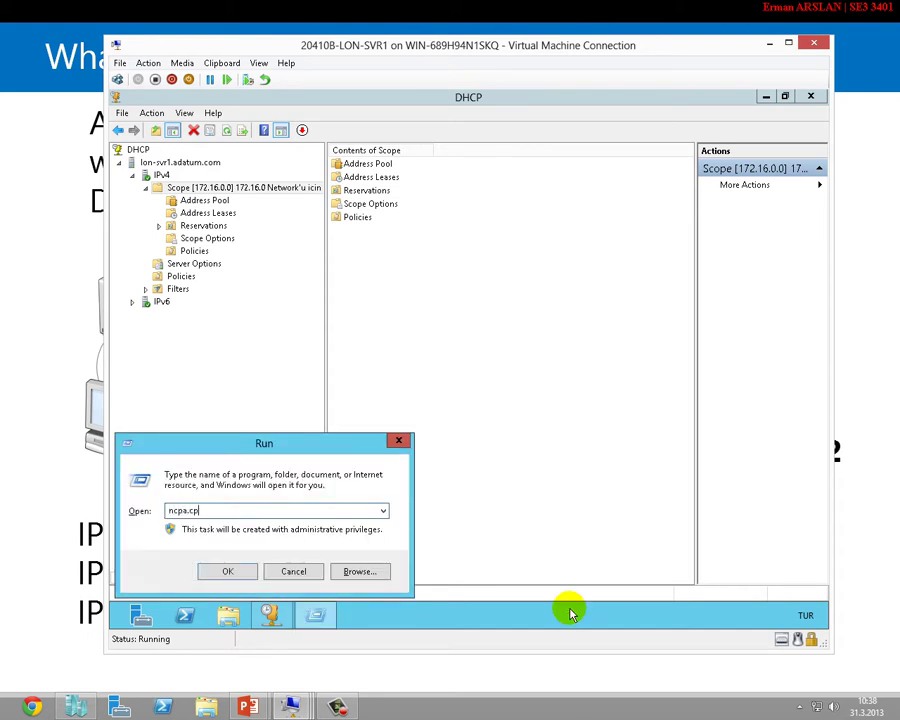
{"action": "key", "text": "Return"}
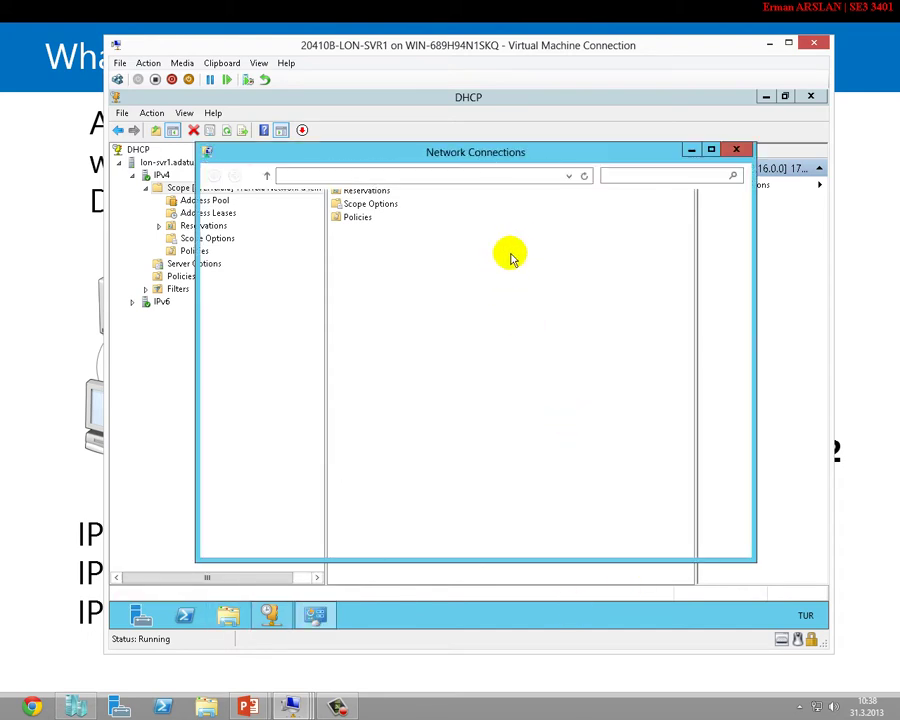
{"action": "left_click", "coordinate": [260, 229]}
{"action": "right_click", "coordinate": [260, 229]}
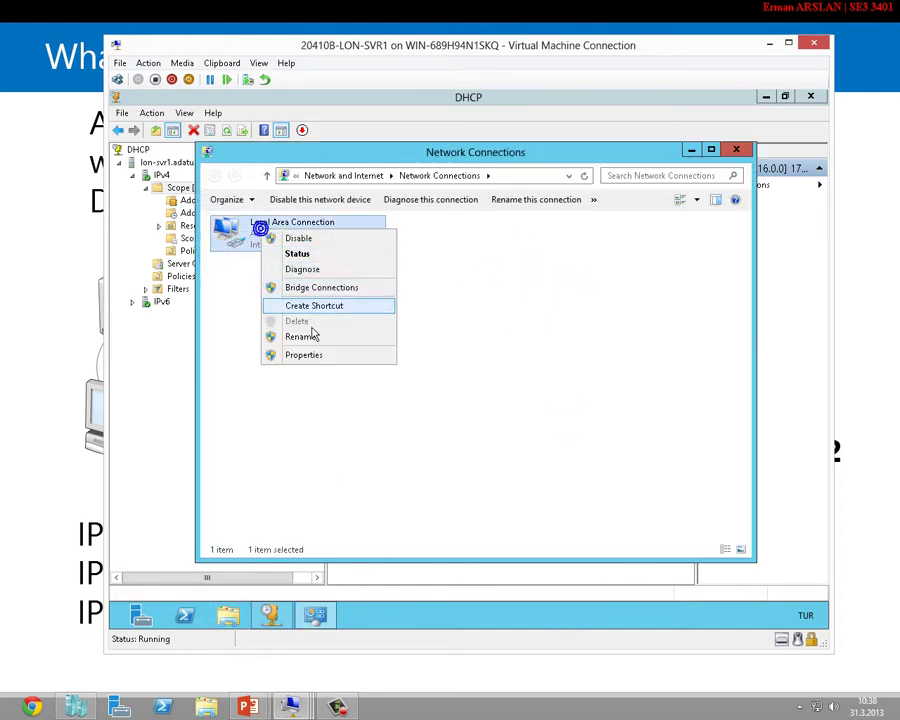
{"action": "left_click", "coordinate": [308, 255]}
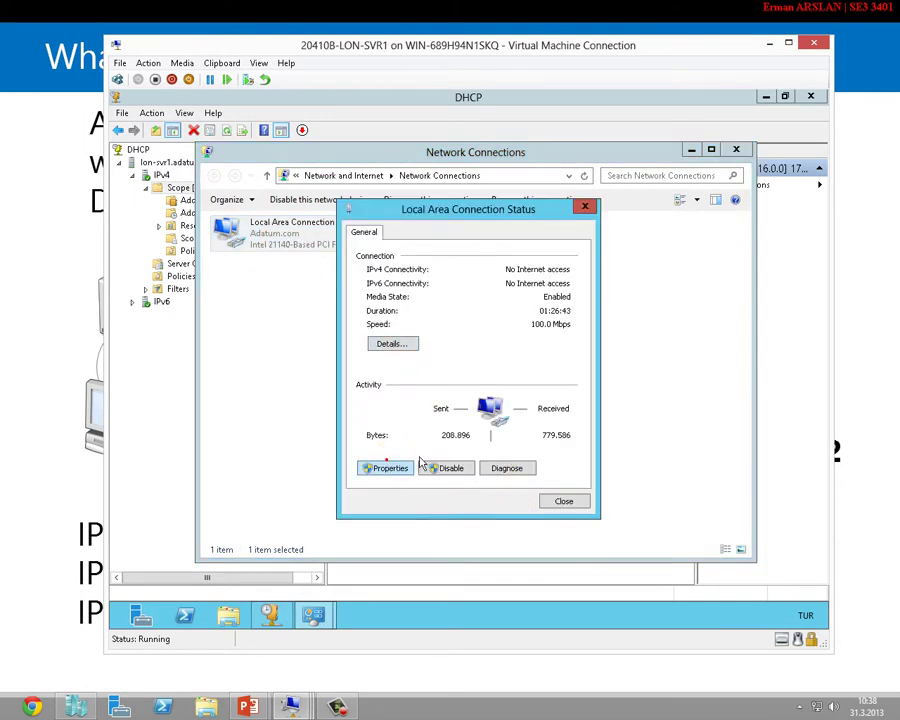
Review the IP address, default gateway and preferred DNS server in the server's TCP/IPv4 properties, and close the network windows unchanged.
{"action": "left_click", "coordinate": [390, 469]}
{"action": "double_click", "coordinate": [485, 418]}
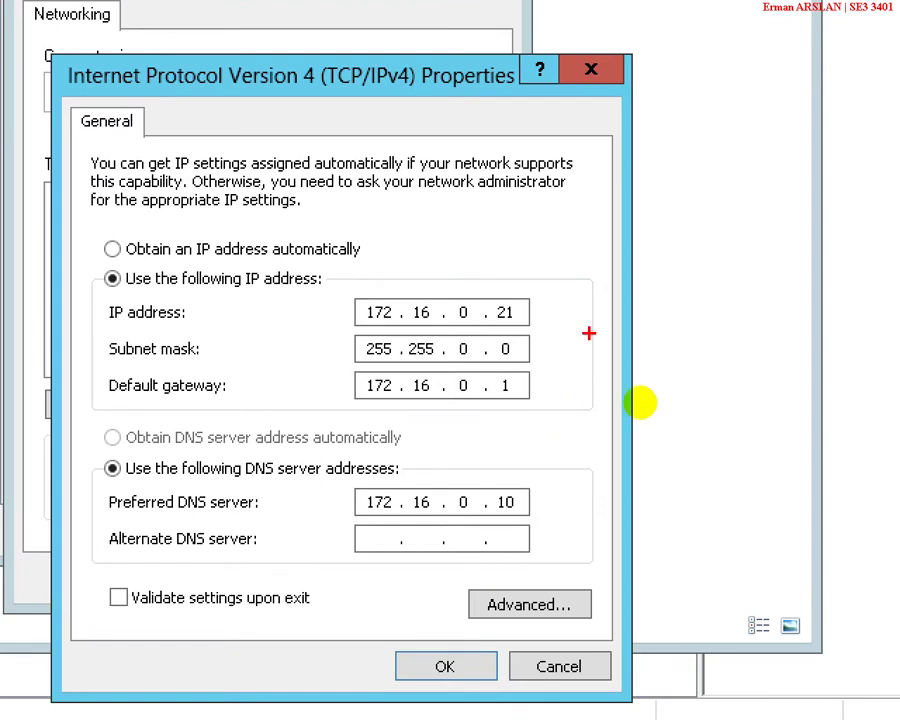
{"action": "left_click_drag", "start_coordinate": [498, 323], "coordinate": [520, 322]}
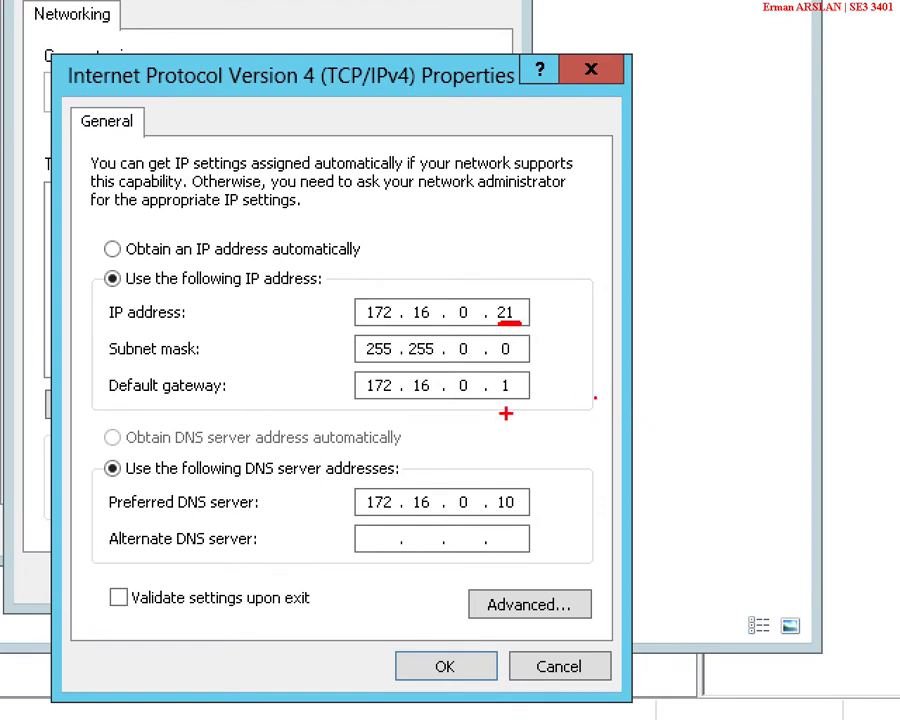
{"action": "left_click_drag", "start_coordinate": [499, 408], "coordinate": [527, 408]}
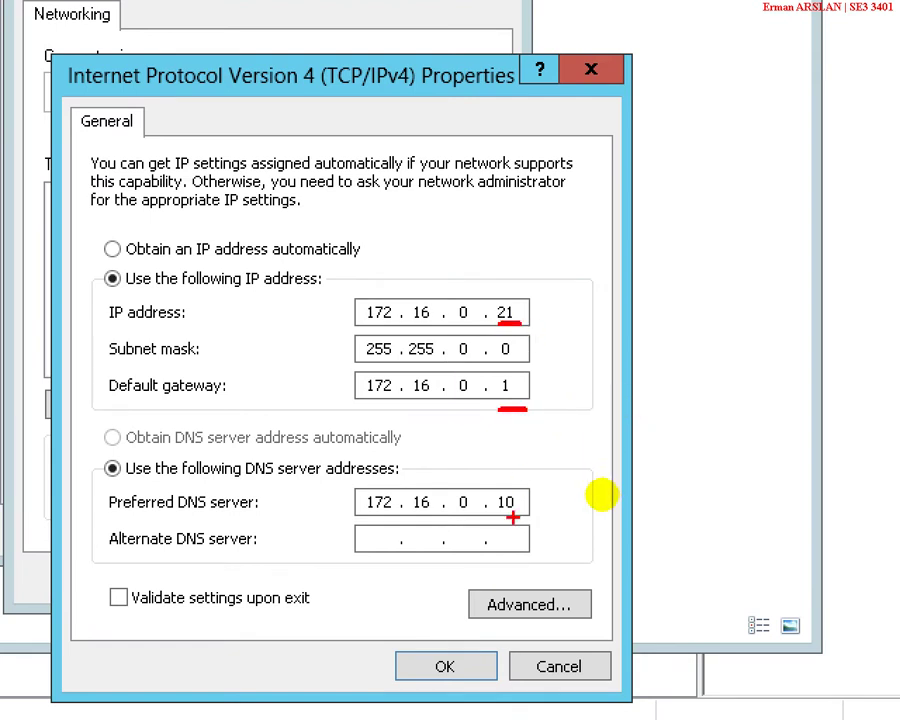
{"action": "left_click_drag", "start_coordinate": [499, 530], "coordinate": [532, 530]}
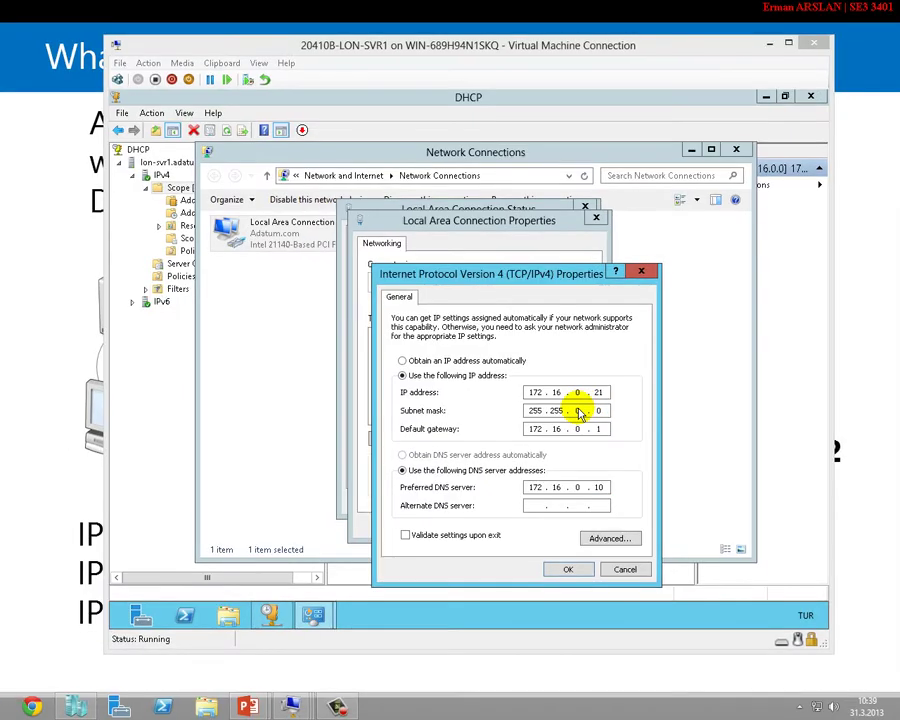
{"action": "left_click", "coordinate": [641, 271]}
{"action": "key", "text": "Escape"}
{"action": "key", "text": "Escape"}
{"action": "left_click", "coordinate": [691, 150]}
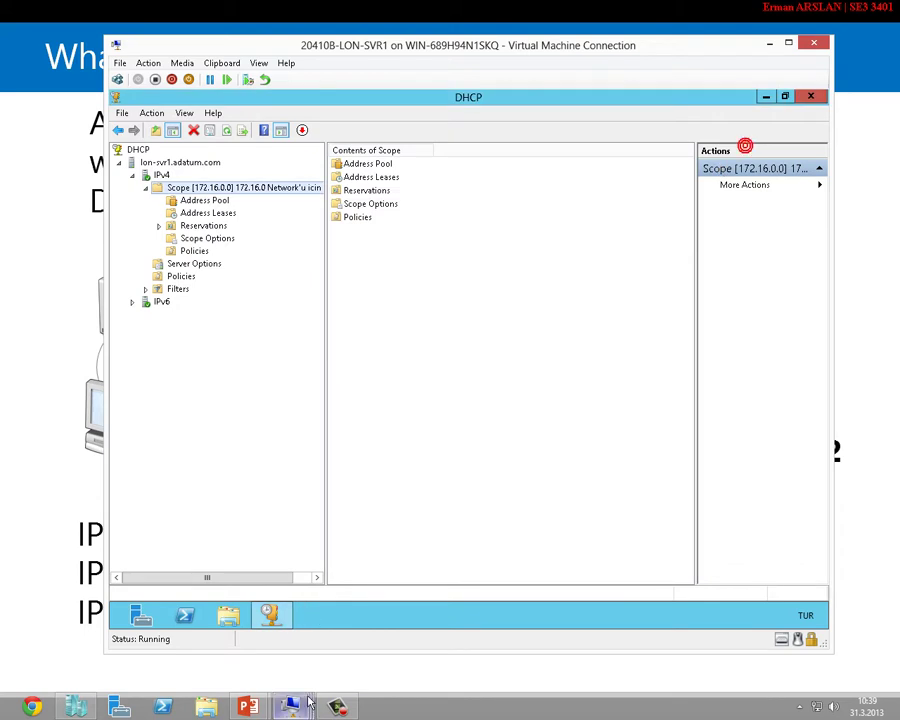
Switch to the 20410B-LON-CL1 virtual machine and open a command prompt by running cmd.
{"action": "mouse_move", "coordinate": [291, 707]}
{"action": "left_click", "coordinate": [452, 597]}
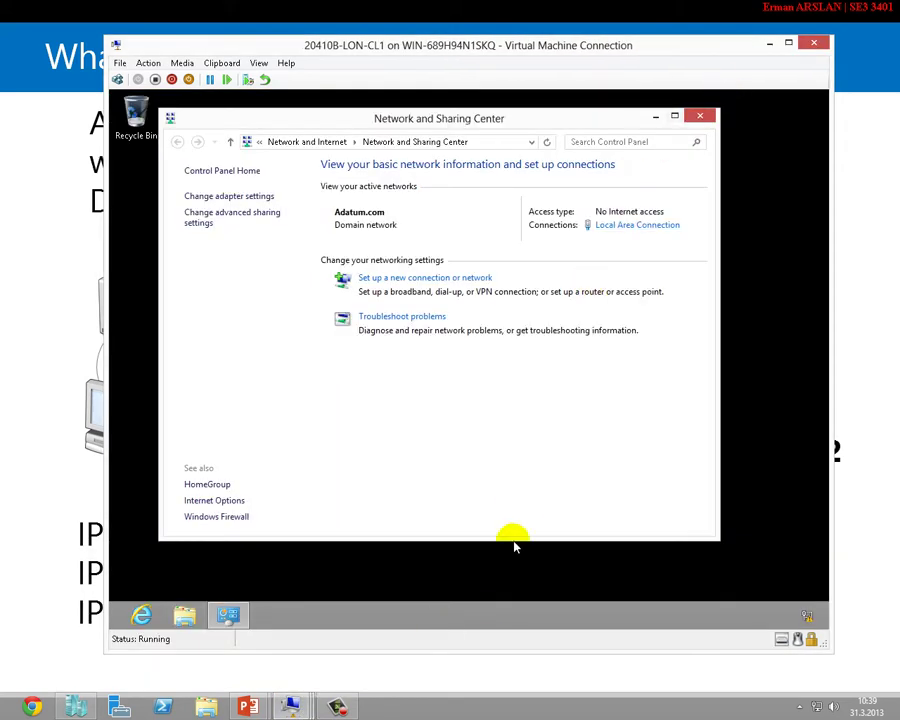
{"action": "key", "text": "super+r"}
{"action": "type", "text": "cmd"}
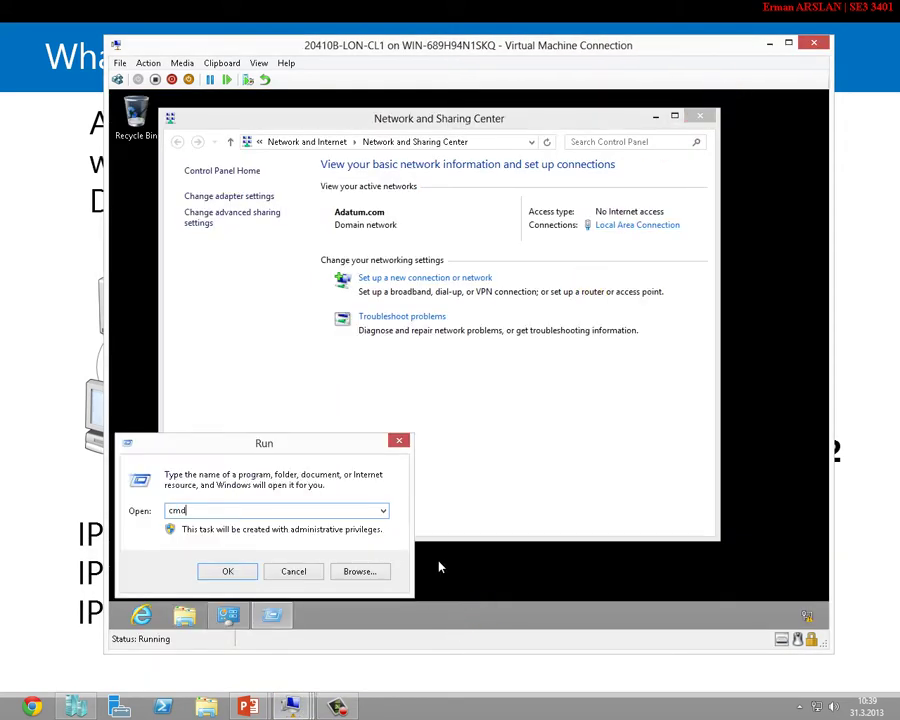
{"action": "key", "text": "Return"}
{"action": "type", "text": "i"}
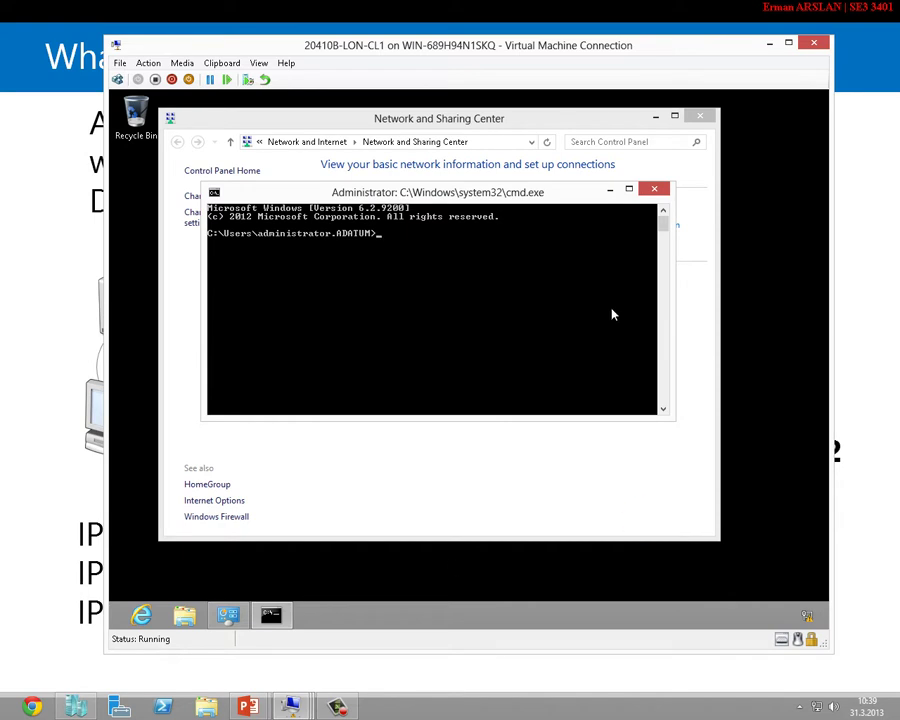
Select the 12 x 16 raster font size in the command prompt's properties.
{"action": "right_click", "coordinate": [545, 192]}
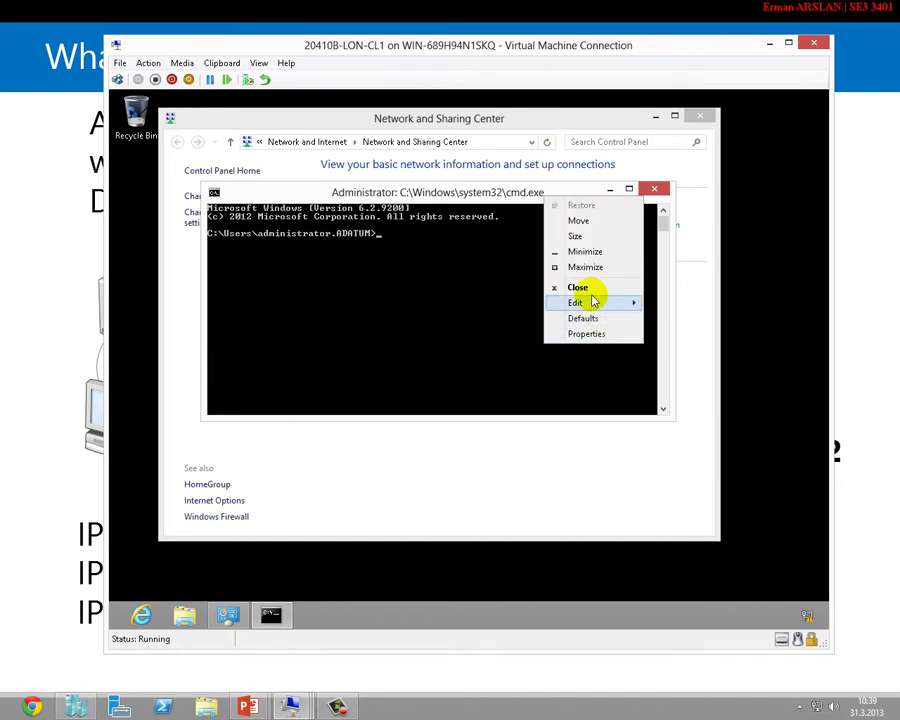
{"action": "left_click", "coordinate": [586, 333]}
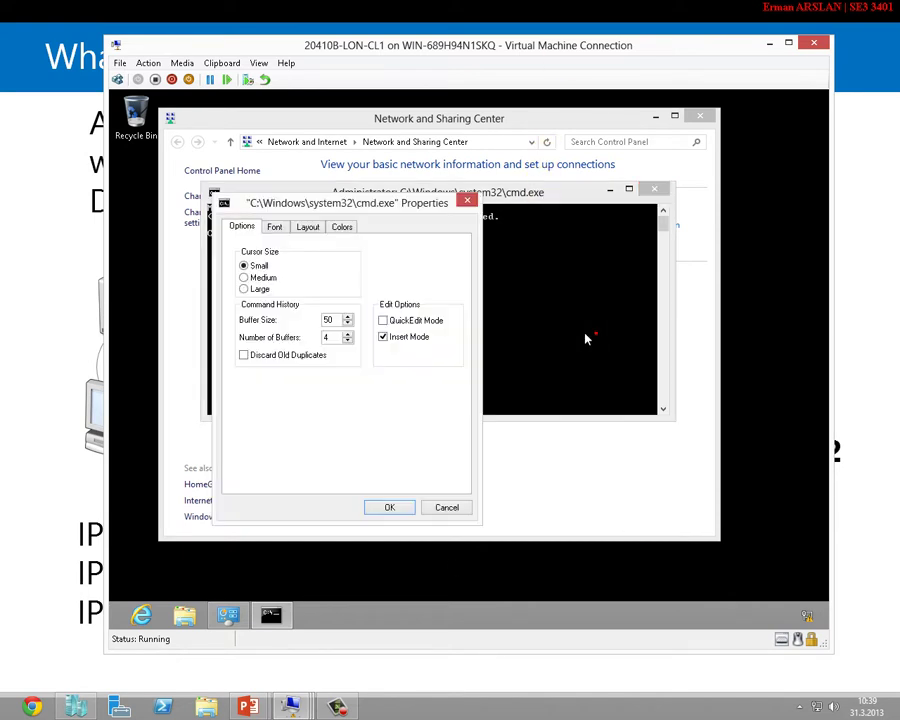
{"action": "left_click", "coordinate": [276, 228]}
{"action": "left_click", "coordinate": [378, 333]}
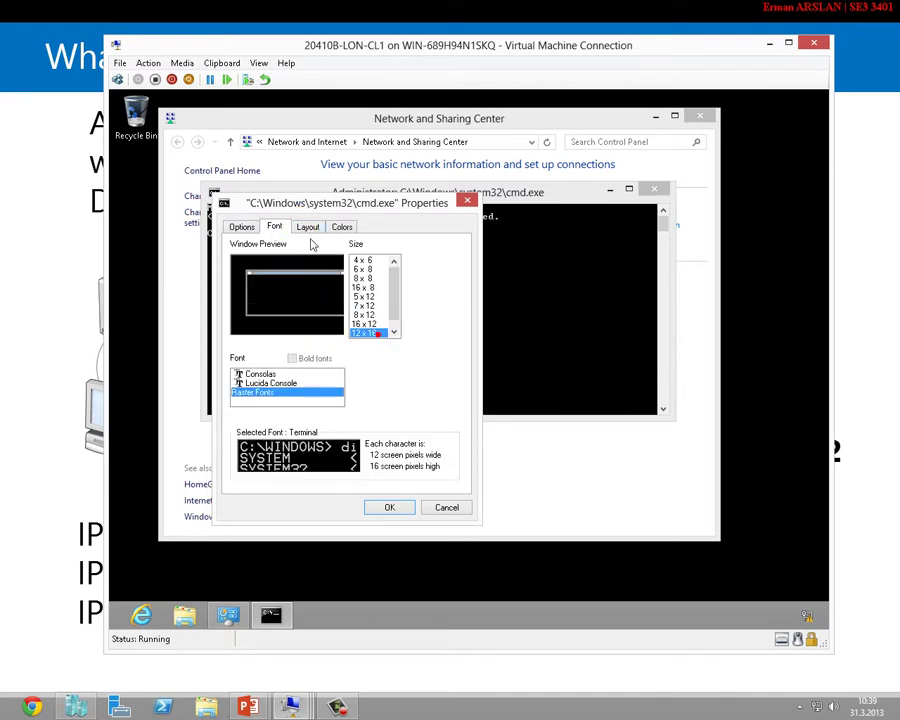
Set the command prompt's screen background to white and its text to black, apply the properties, and move the window fully into view.
{"action": "left_click", "coordinate": [307, 227]}
{"action": "left_click", "coordinate": [341, 227]}
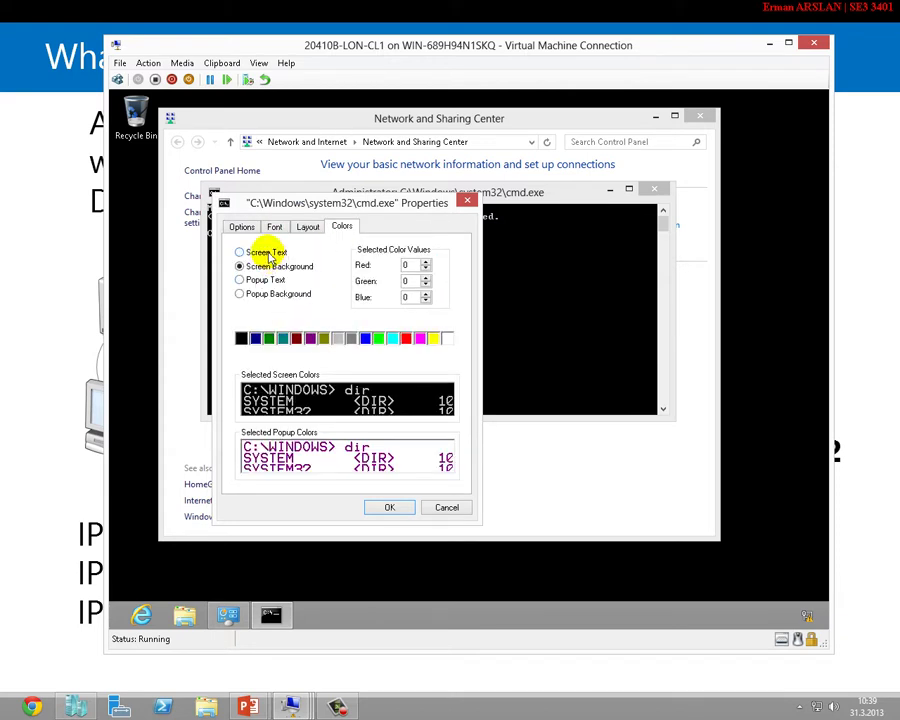
{"action": "left_click", "coordinate": [266, 252]}
{"action": "left_click", "coordinate": [447, 338]}
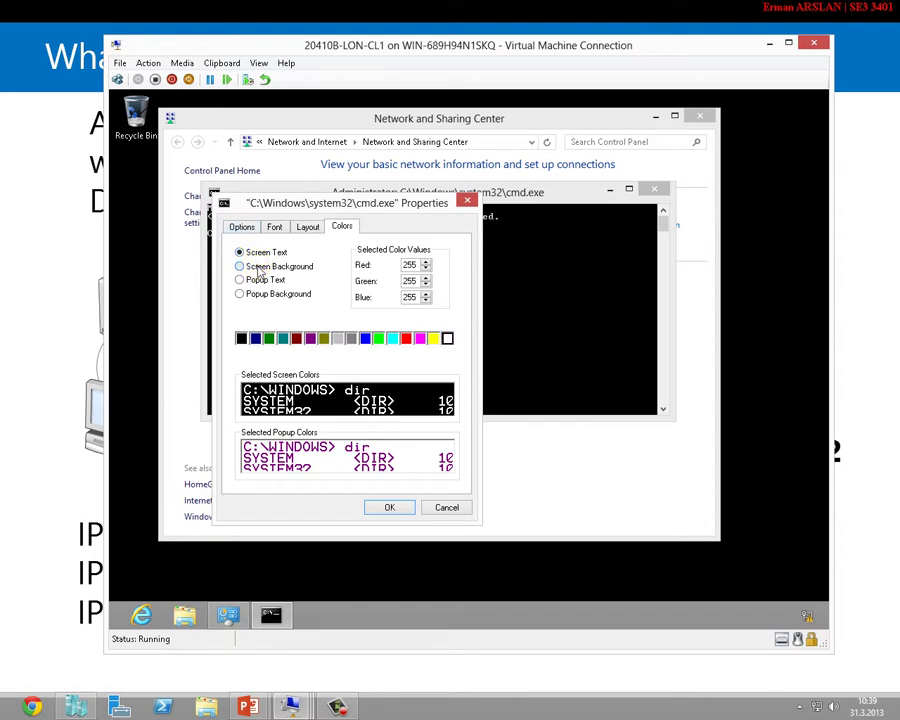
{"action": "left_click", "coordinate": [240, 266]}
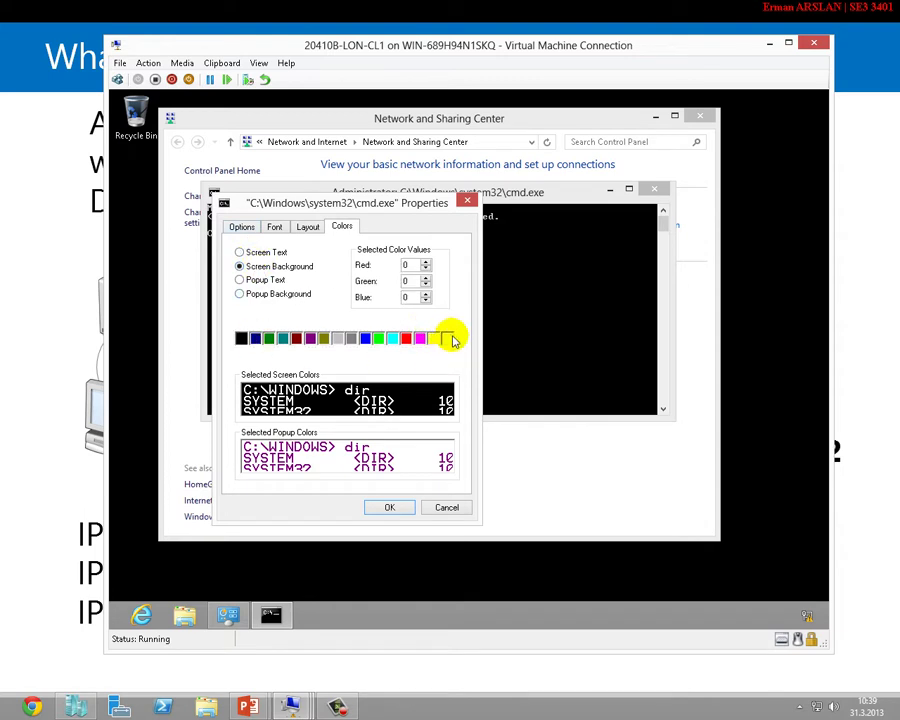
{"action": "left_click", "coordinate": [447, 338]}
{"action": "left_click", "coordinate": [262, 256]}
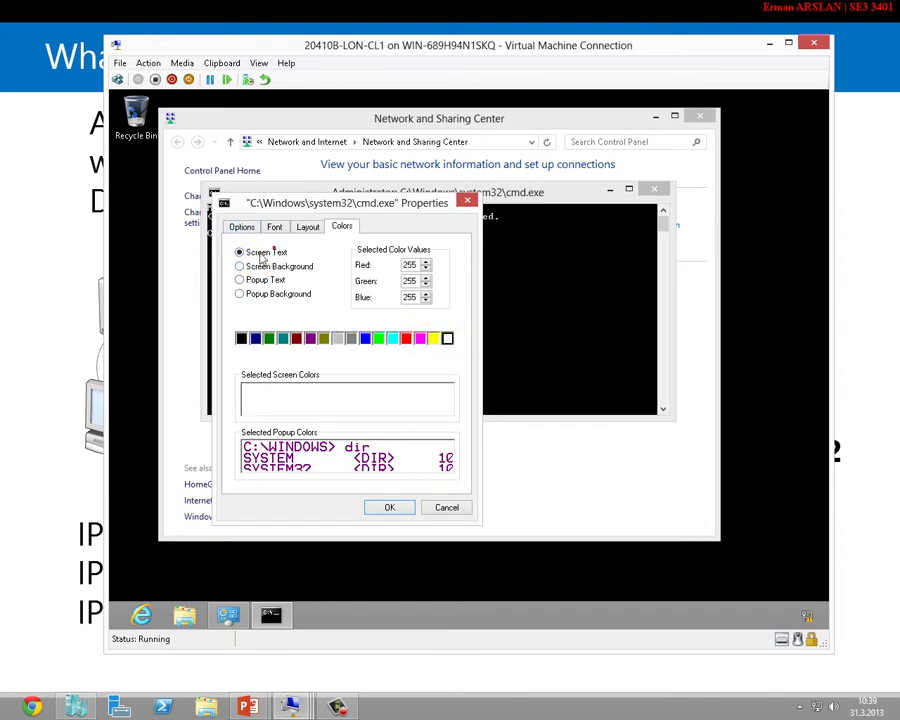
{"action": "left_click", "coordinate": [241, 338]}
{"action": "left_click", "coordinate": [389, 507]}
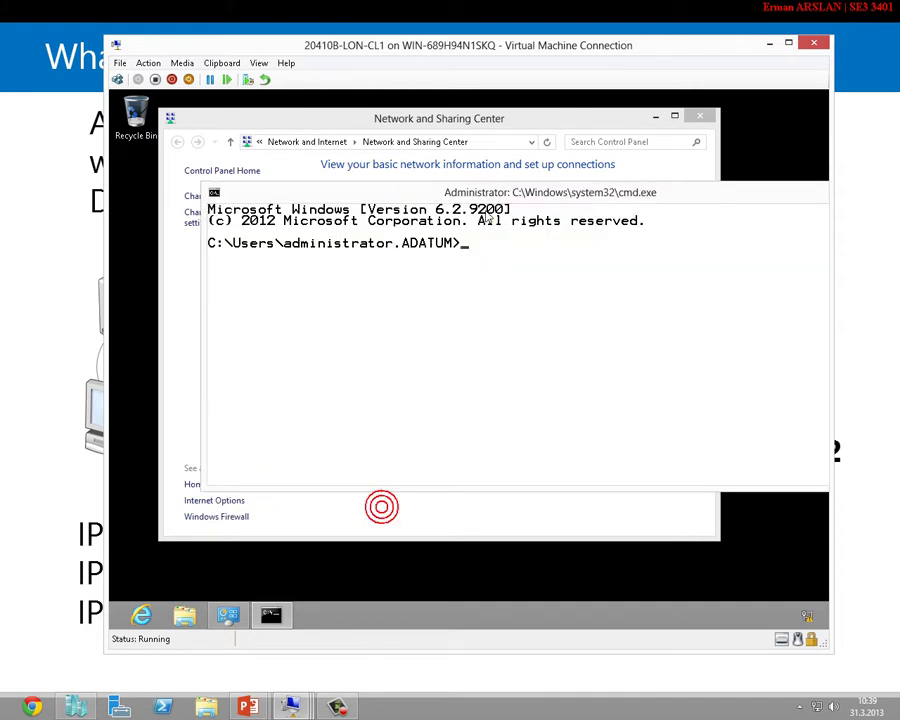
{"action": "left_click_drag", "start_coordinate": [571, 197], "coordinate": [486, 193]}
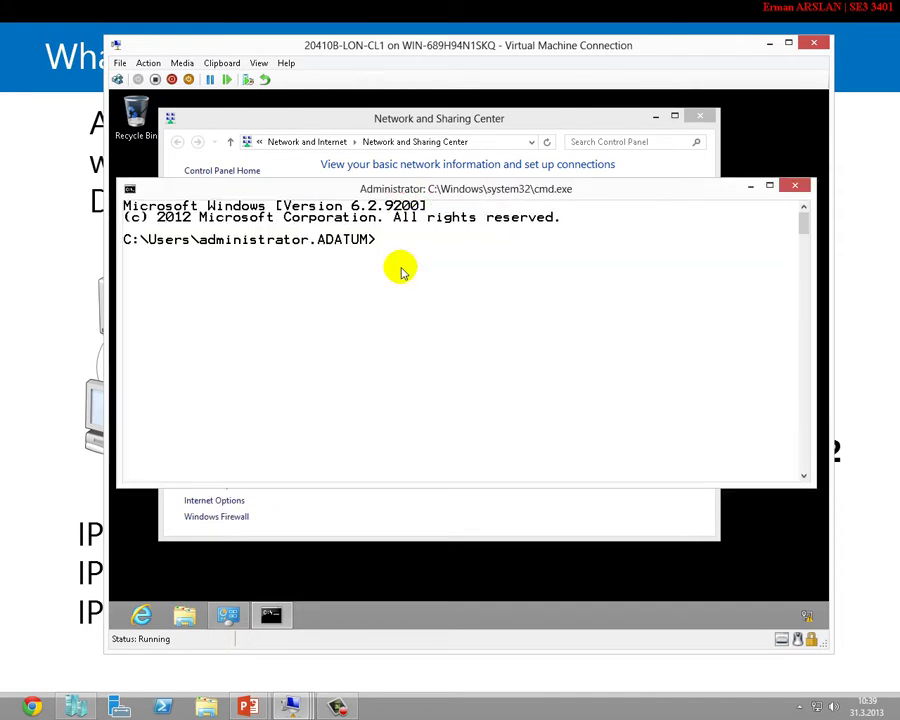
Run ipconfig /all and bring the Local Area Connection's details into view.
{"action": "type", "text": "ipconfig /ap"}
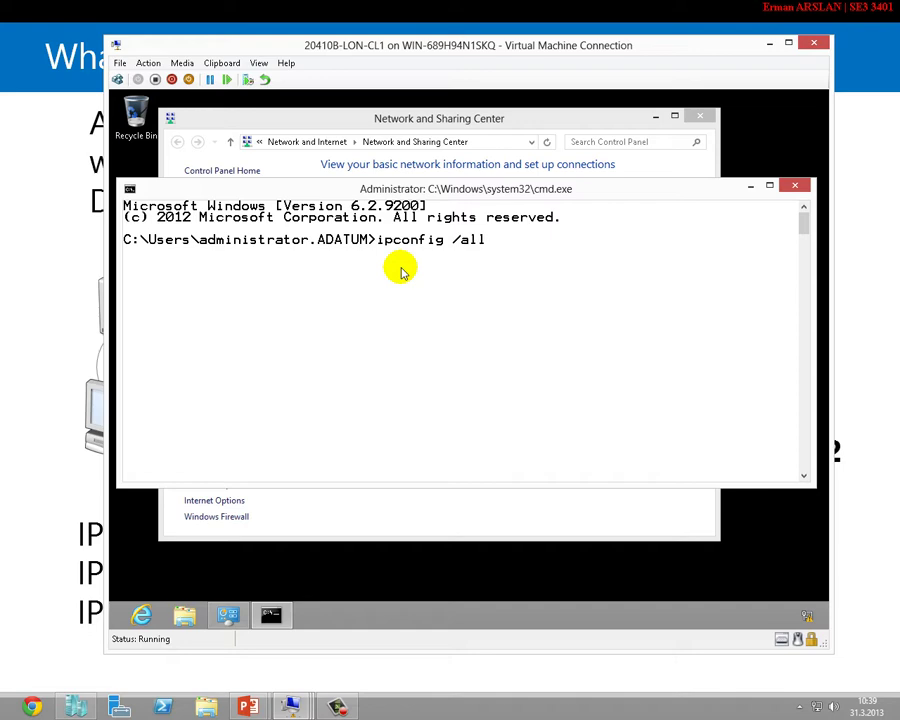
{"action": "key", "text": "Return"}
{"action": "scroll", "coordinate": [610, 395], "scroll_direction": "up", "scroll_amount": 1}
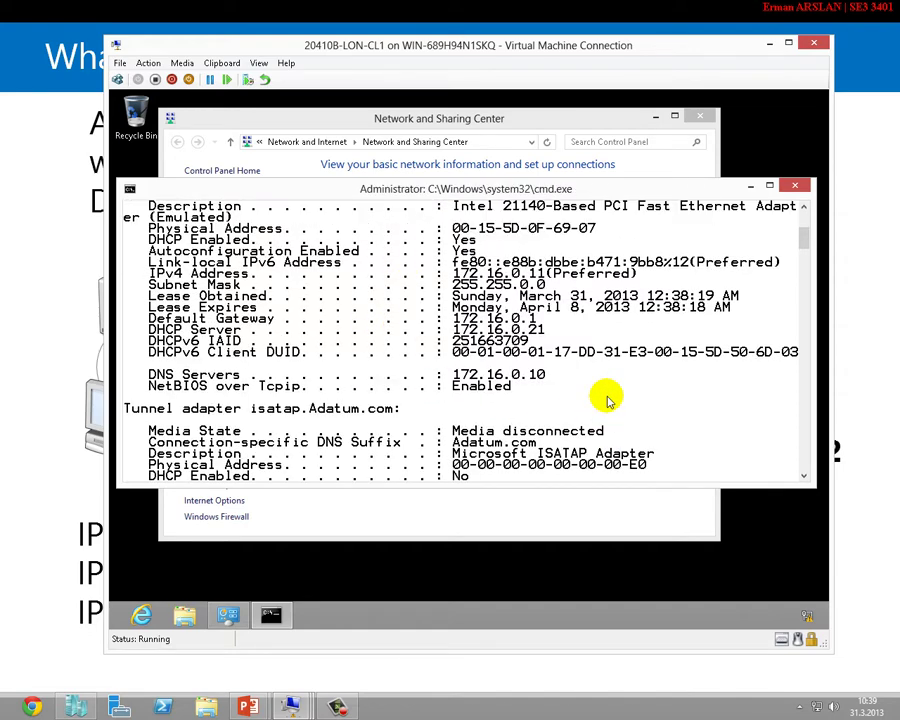
{"action": "scroll", "coordinate": [607, 380], "scroll_direction": "up", "scroll_amount": 3}
{"action": "scroll", "coordinate": [620, 390], "scroll_direction": "down", "scroll_amount": 1}
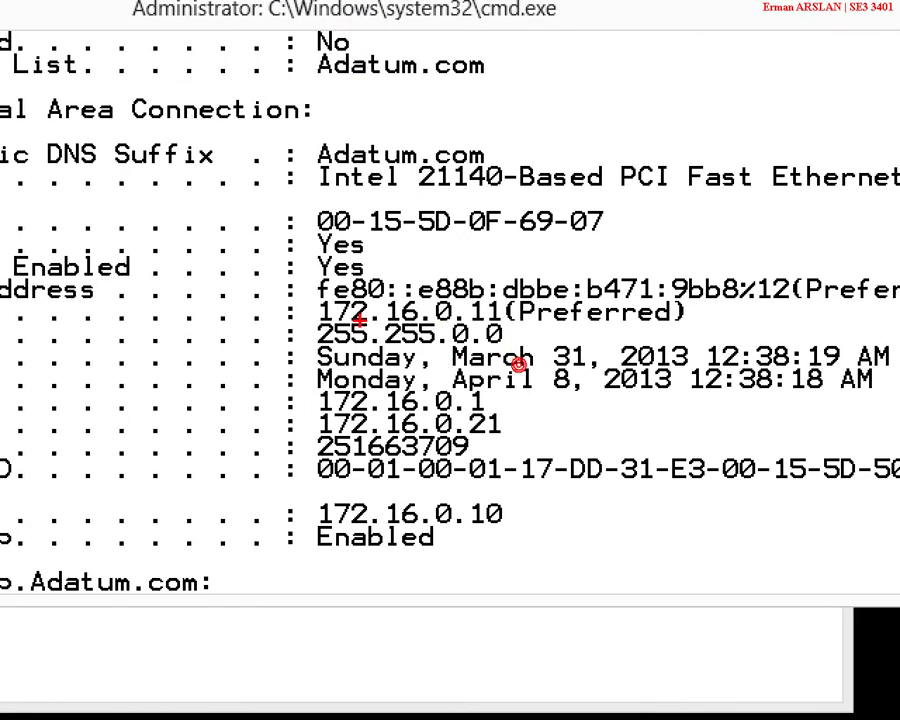
Examine the client's IPv4 address, subnet mask, default gateway, DHCP server and DNS server in the ipconfig output.
{"action": "left_click_drag", "start_coordinate": [316, 322], "coordinate": [500, 322]}
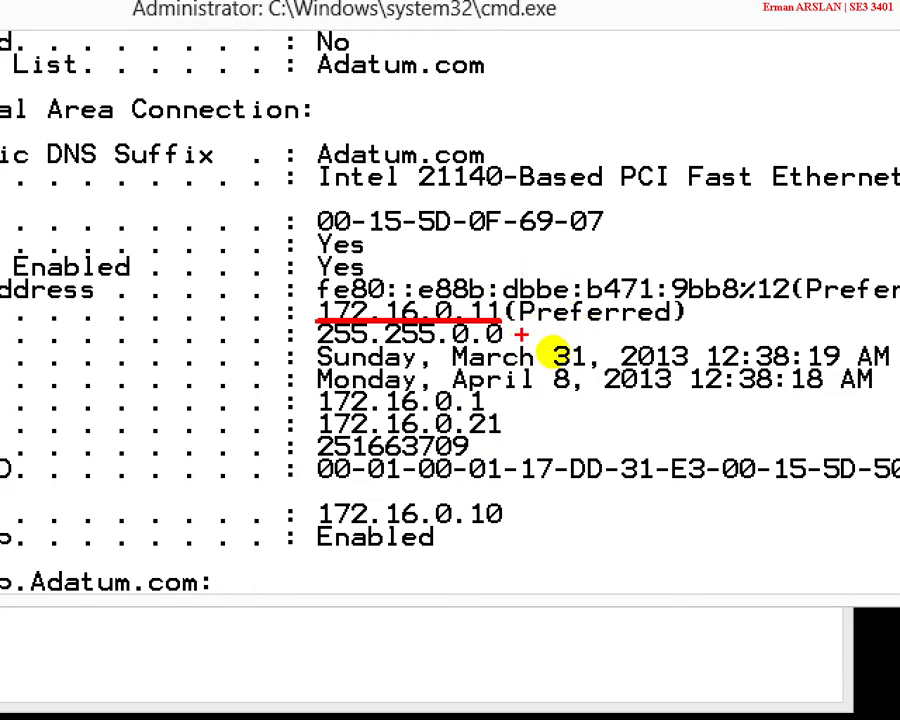
{"action": "left_click_drag", "start_coordinate": [508, 333], "coordinate": [580, 334]}
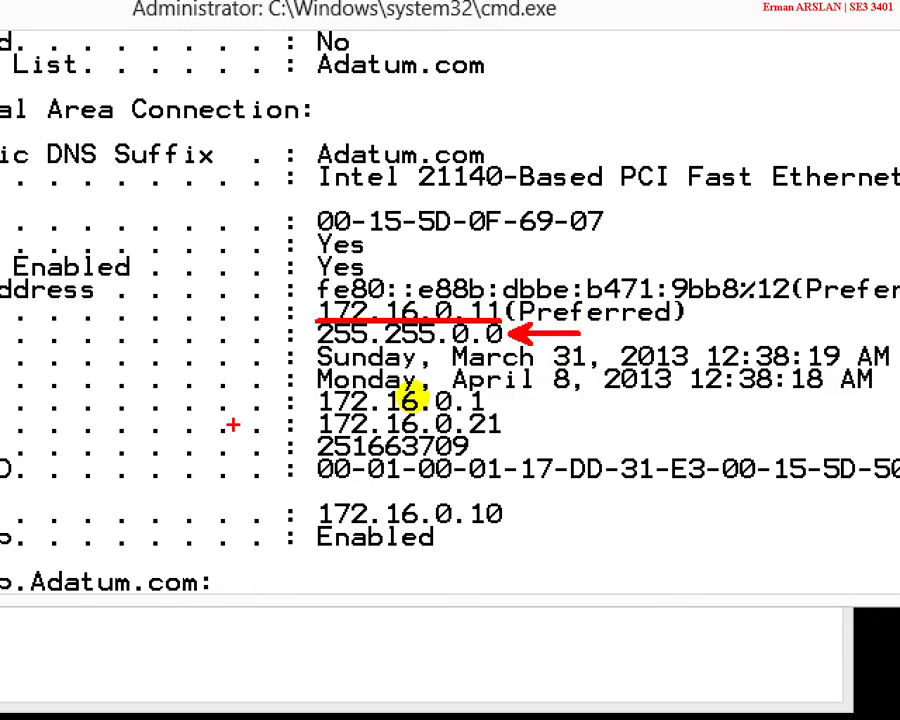
{"action": "mouse_move", "coordinate": [545, 401]}
{"action": "left_mouse_down"}
{"action": "mouse_move", "coordinate": [490, 401]}
{"action": "mouse_move", "coordinate": [552, 424]}
{"action": "left_mouse_up"}
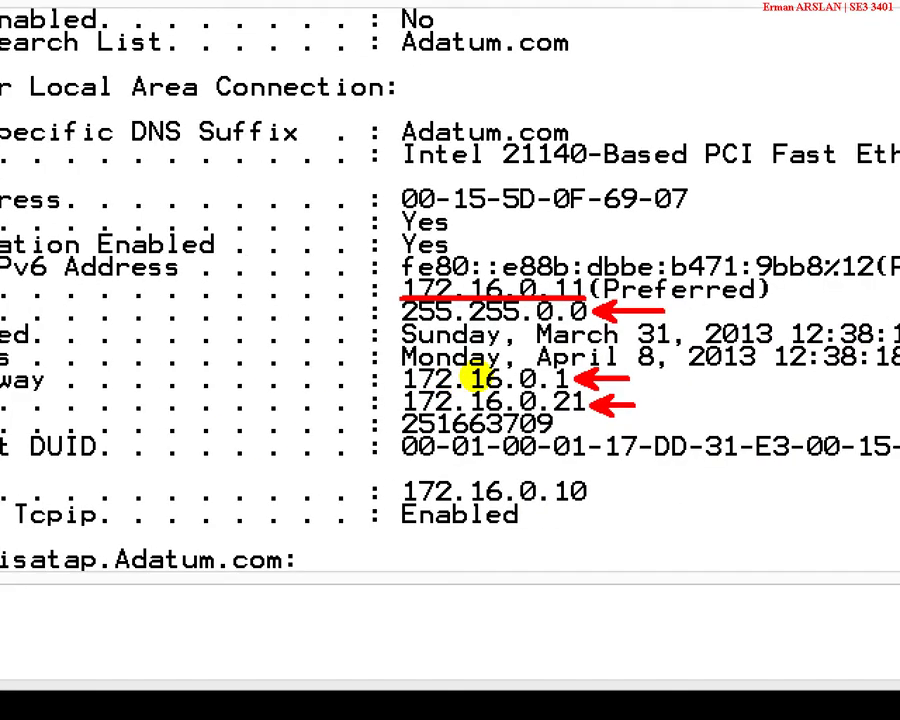
{"action": "left_click_drag", "start_coordinate": [557, 421], "coordinate": [583, 421]}
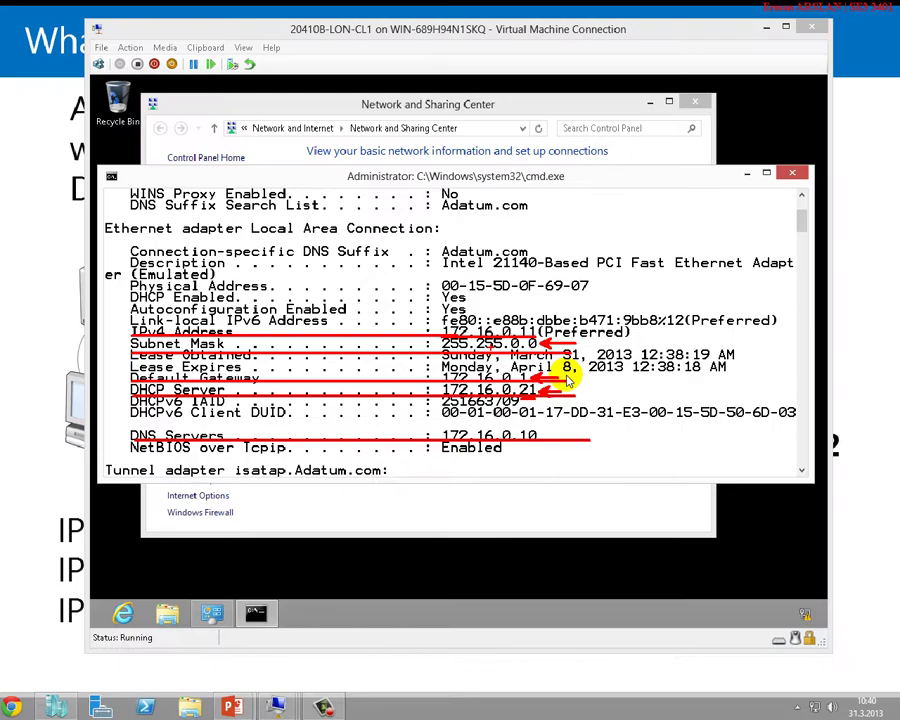
{"action": "key", "text": "Escape"}
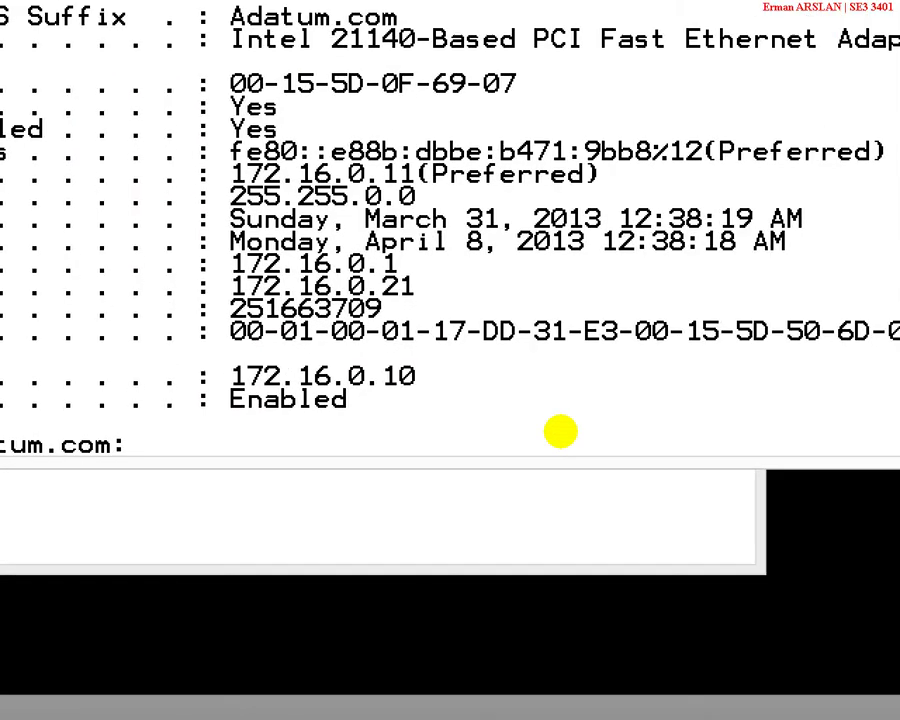
Examine the Lease Obtained and Lease Expires dates of the client's DHCP lease in the ipconfig output.
{"action": "left_click", "coordinate": [548, 410]}
{"action": "left_click_drag", "start_coordinate": [247, 271], "coordinate": [886, 268]}
{"action": "key", "text": "shift+y"}
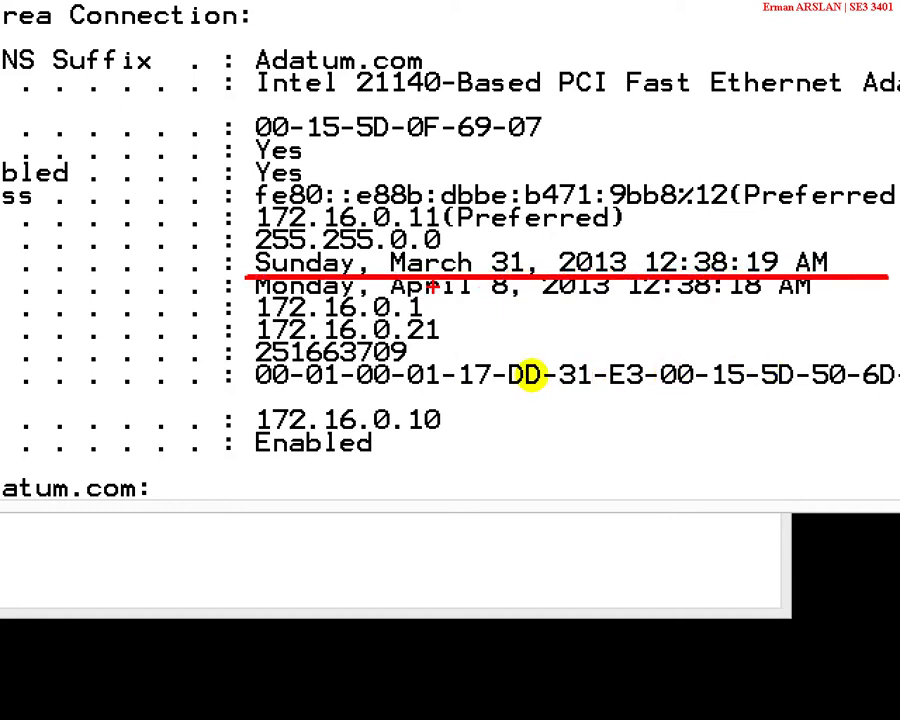
{"action": "key", "text": "e"}
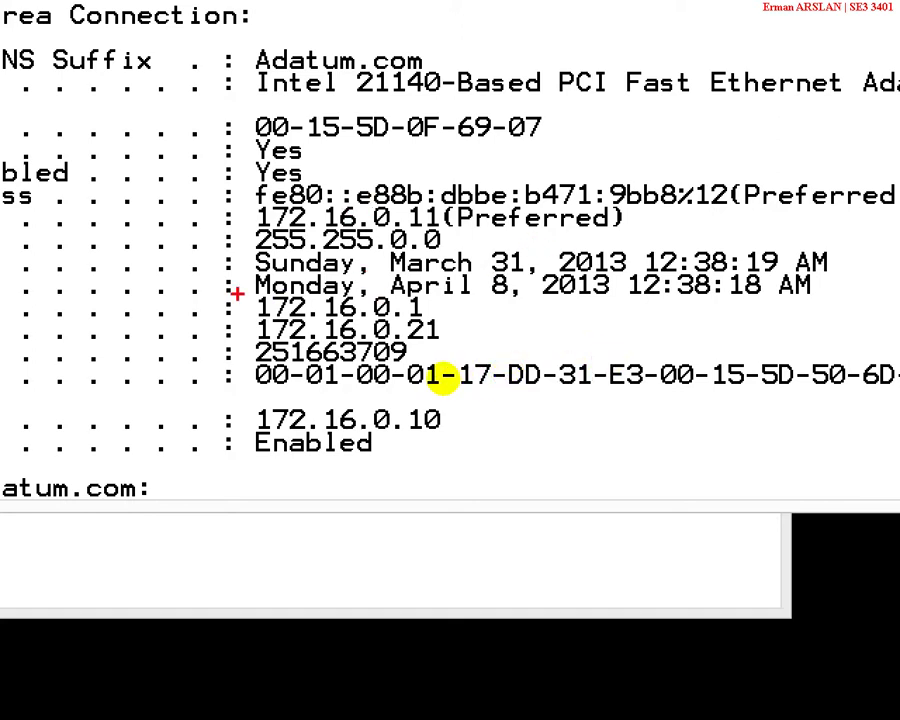
{"action": "left_click_drag", "start_coordinate": [249, 270], "coordinate": [898, 270]}
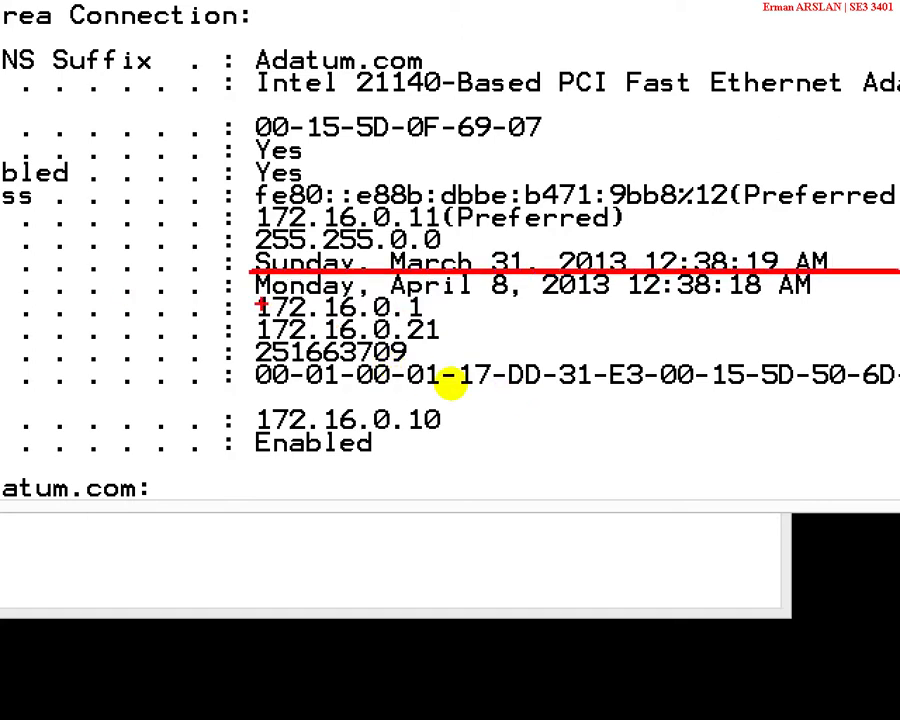
{"action": "mouse_move", "coordinate": [238, 292]}
{"action": "left_mouse_down"}
{"action": "mouse_move", "coordinate": [898, 316]}
{"action": "mouse_move", "coordinate": [898, 292]}
{"action": "left_mouse_up"}
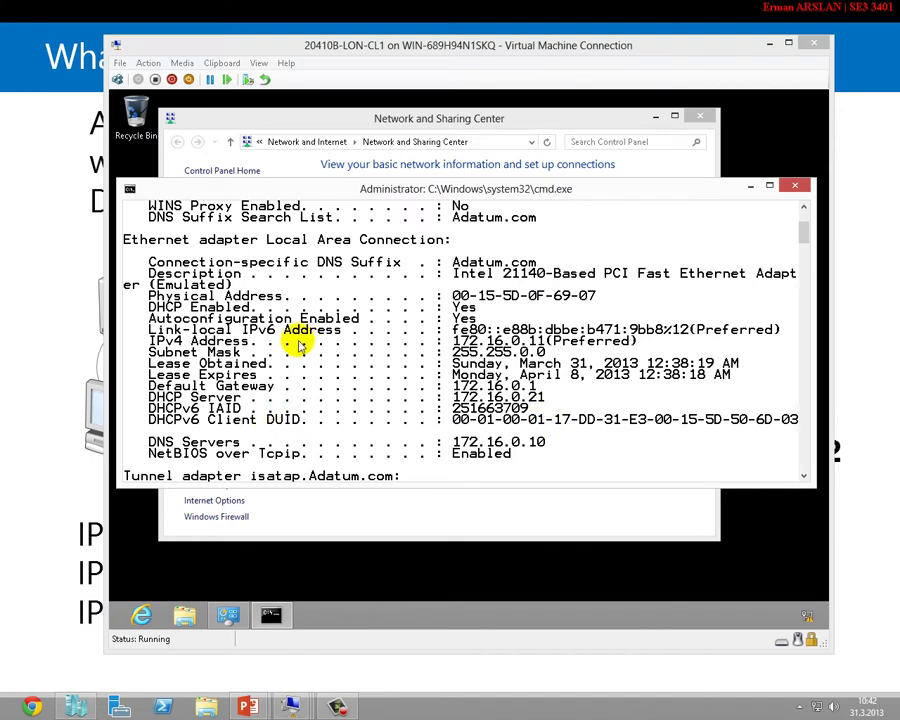
Bring Network and Sharing Center forward on LON-CL1 and switch back to the DHCP console on 20410B-LON-SVR1.
{"action": "left_click", "coordinate": [392, 527]}
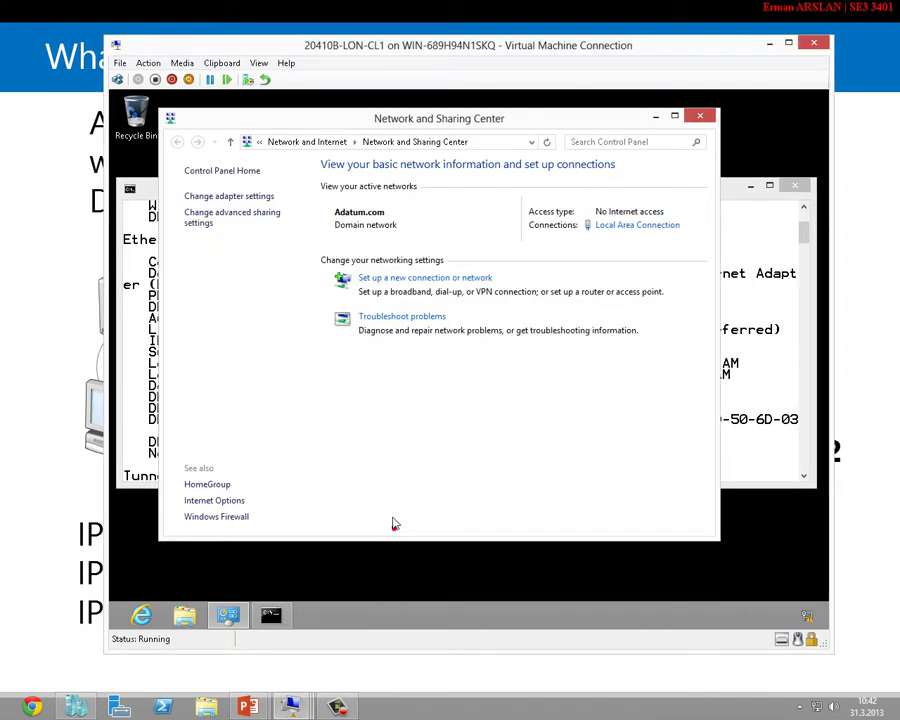
{"action": "left_click", "coordinate": [290, 706]}
{"action": "left_click", "coordinate": [284, 620]}
{"action": "left_click", "coordinate": [283, 607]}
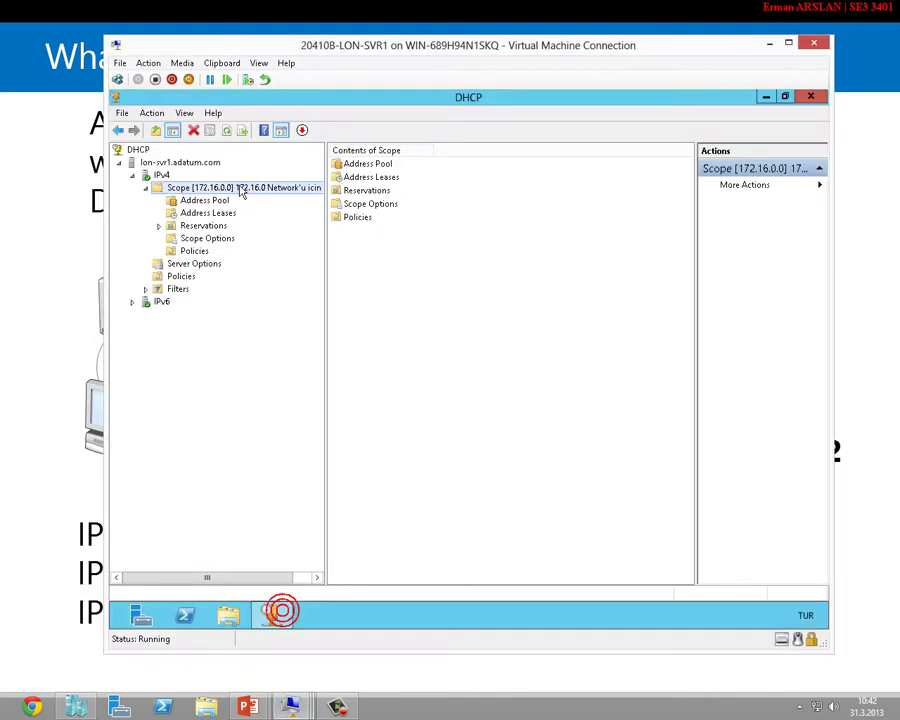
Show the scope's Address Leases and examine the client IP address, name and lease expiration of the LON-CL1 lease.
{"action": "left_click", "coordinate": [222, 216]}
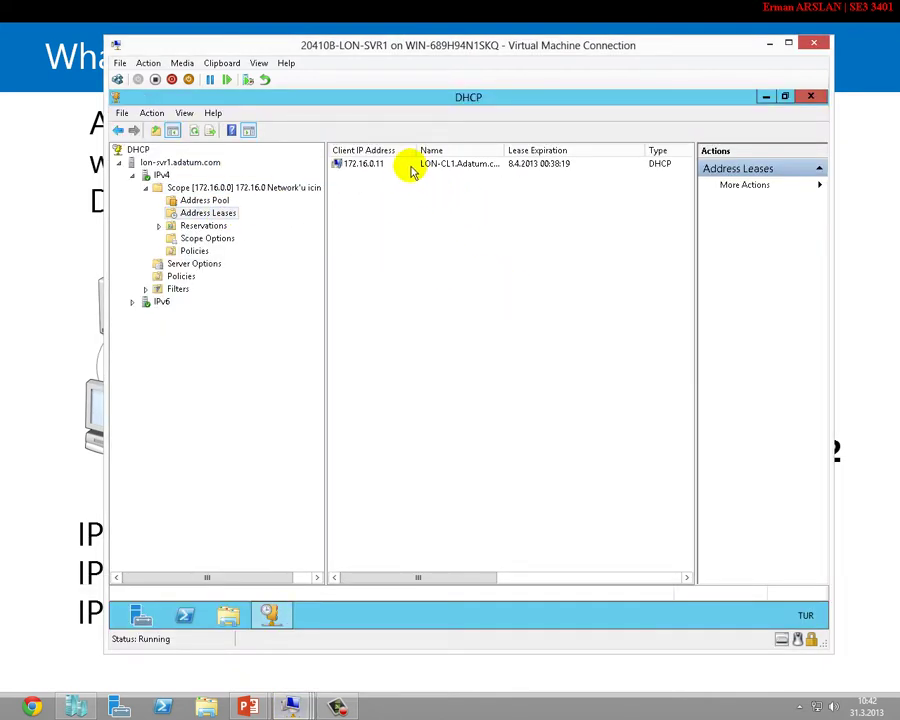
{"action": "left_click", "coordinate": [581, 707]}
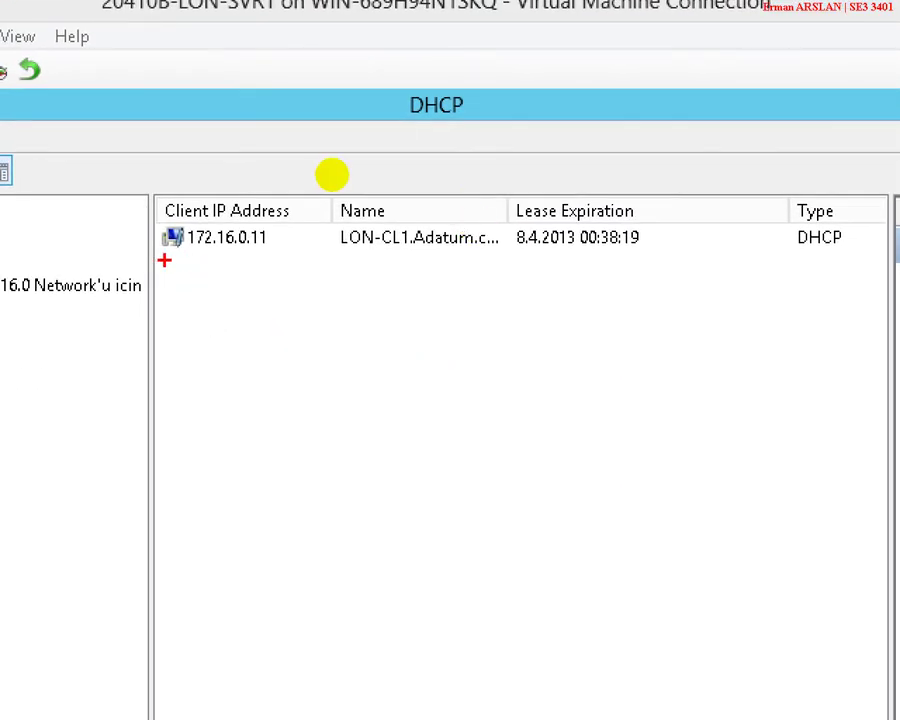
{"action": "left_click_drag", "start_coordinate": [155, 262], "coordinate": [260, 262]}
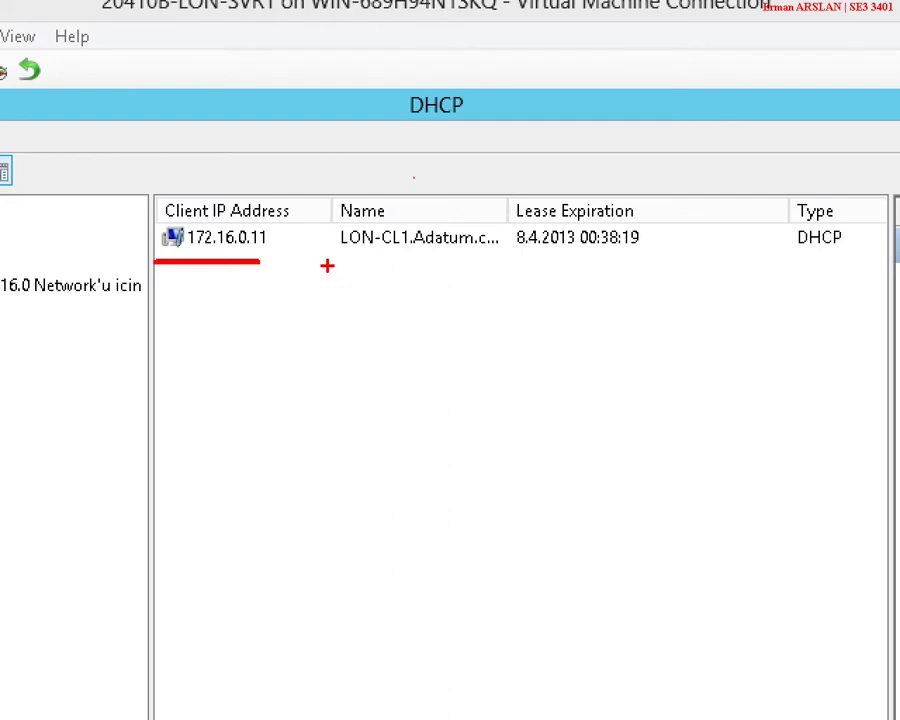
{"action": "left_click_drag", "start_coordinate": [328, 265], "coordinate": [509, 265]}
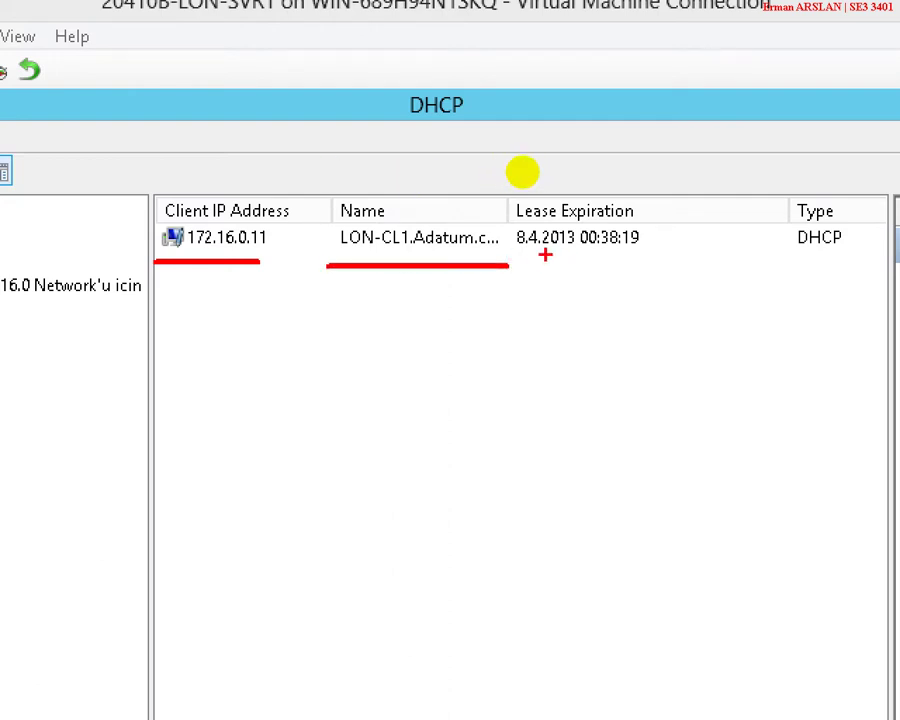
{"action": "left_click_drag", "start_coordinate": [516, 268], "coordinate": [692, 268]}
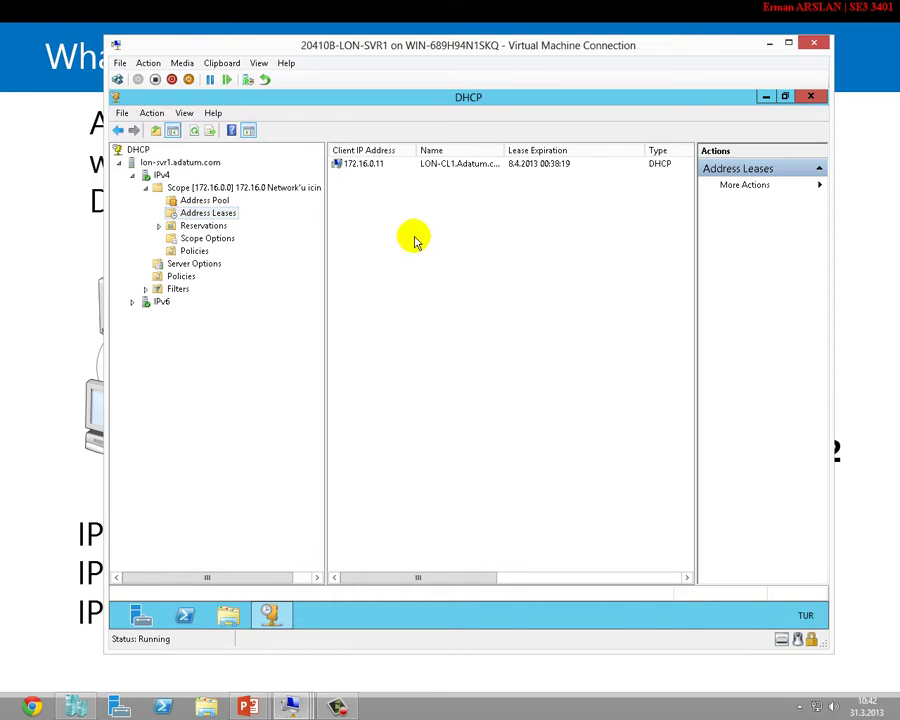
{"action": "left_click", "coordinate": [376, 167]}
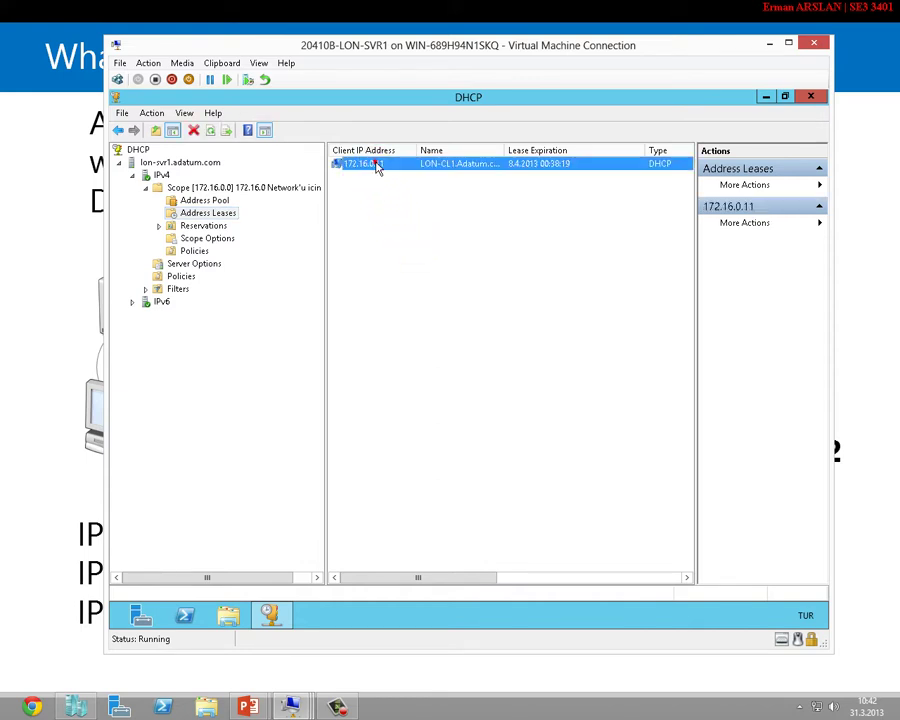
{"action": "left_click", "coordinate": [415, 240]}
{"action": "left_click", "coordinate": [224, 216]}
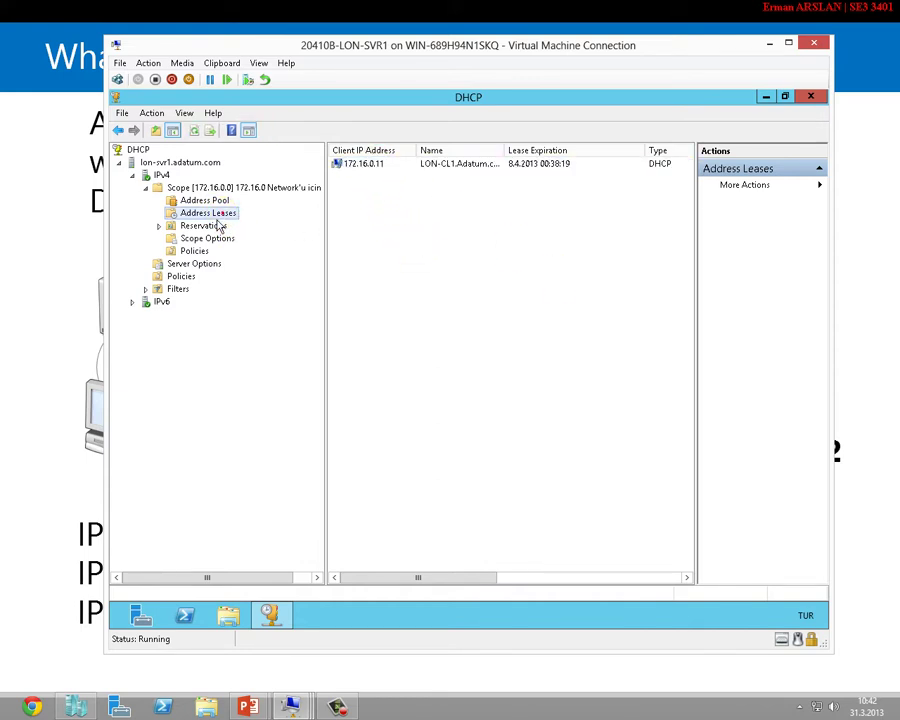
View the scope's Reservations information and return to its Address Leases.
{"action": "left_click", "coordinate": [167, 228]}
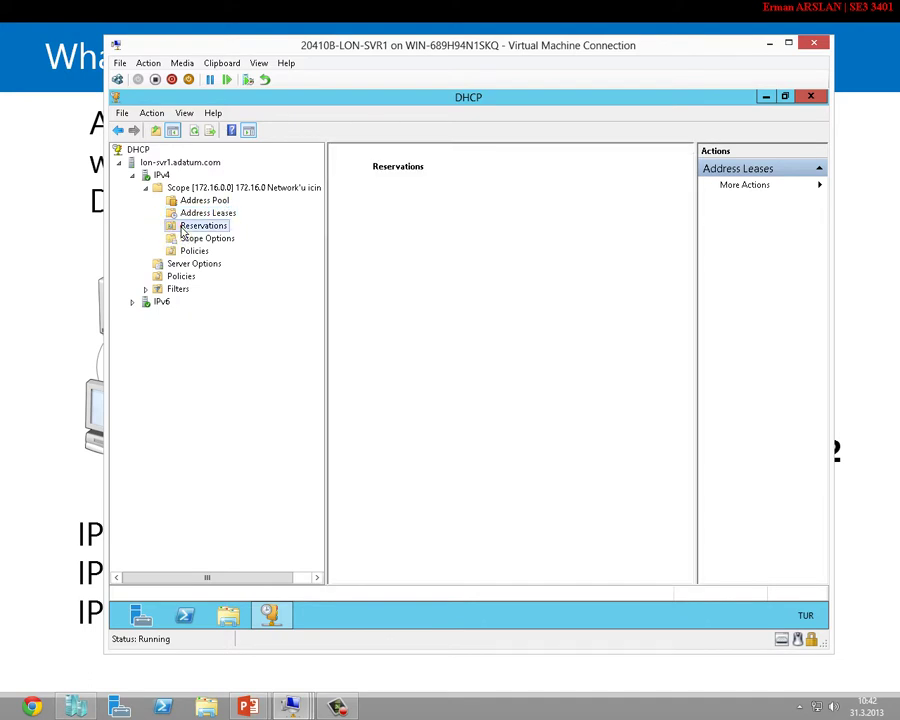
{"action": "mouse_move", "coordinate": [291, 706]}
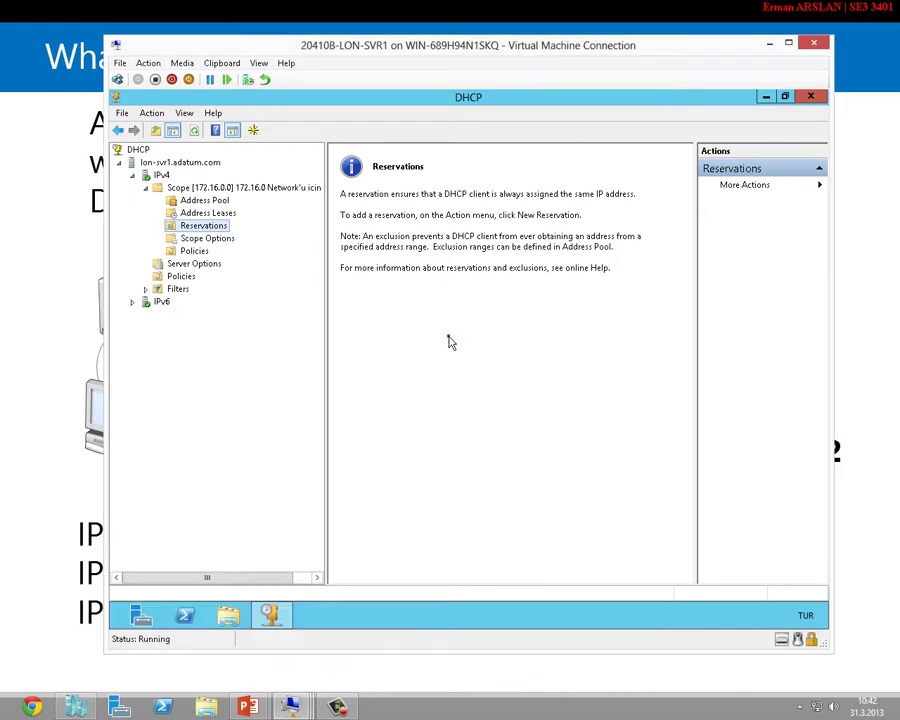
{"action": "left_click", "coordinate": [210, 213]}
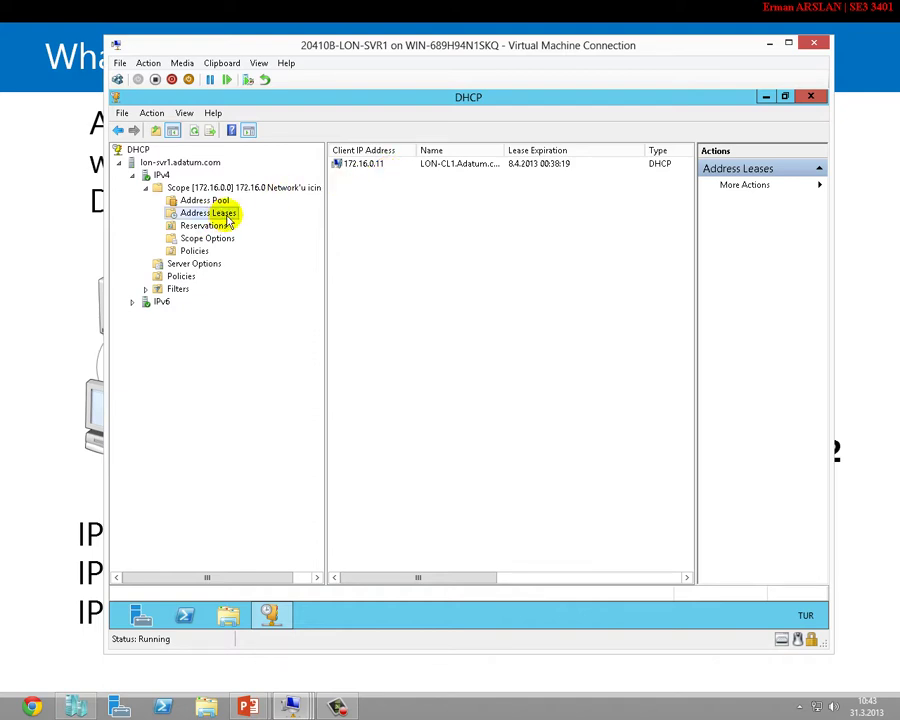
Review the 172.16.0.11 entry in the address leases and switch to the DHCP reservation slide in PowerPoint.
{"action": "left_click", "coordinate": [430, 269]}
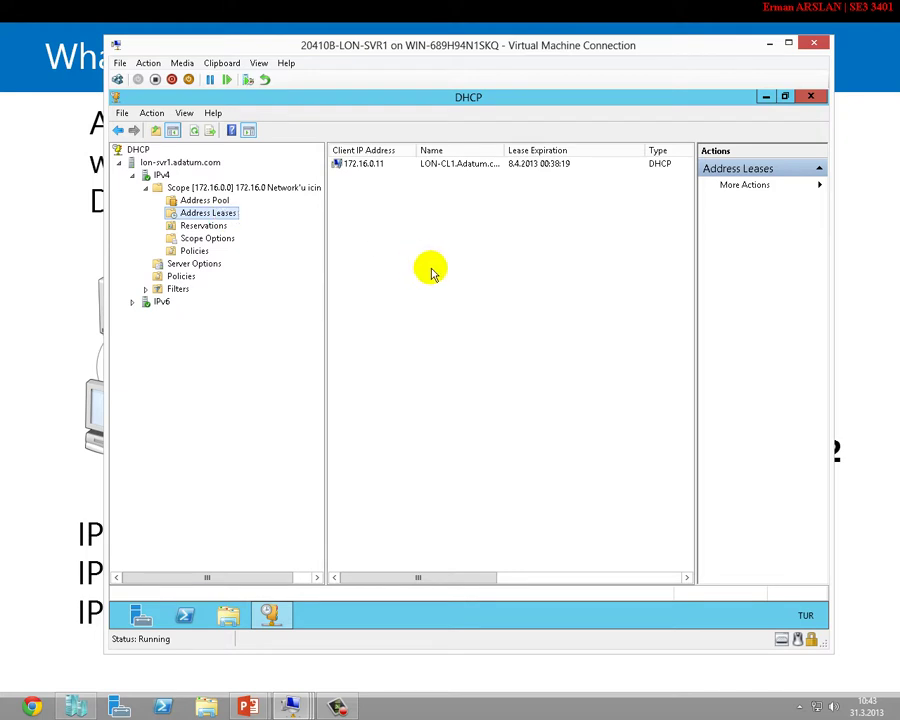
{"action": "left_click", "coordinate": [430, 270]}
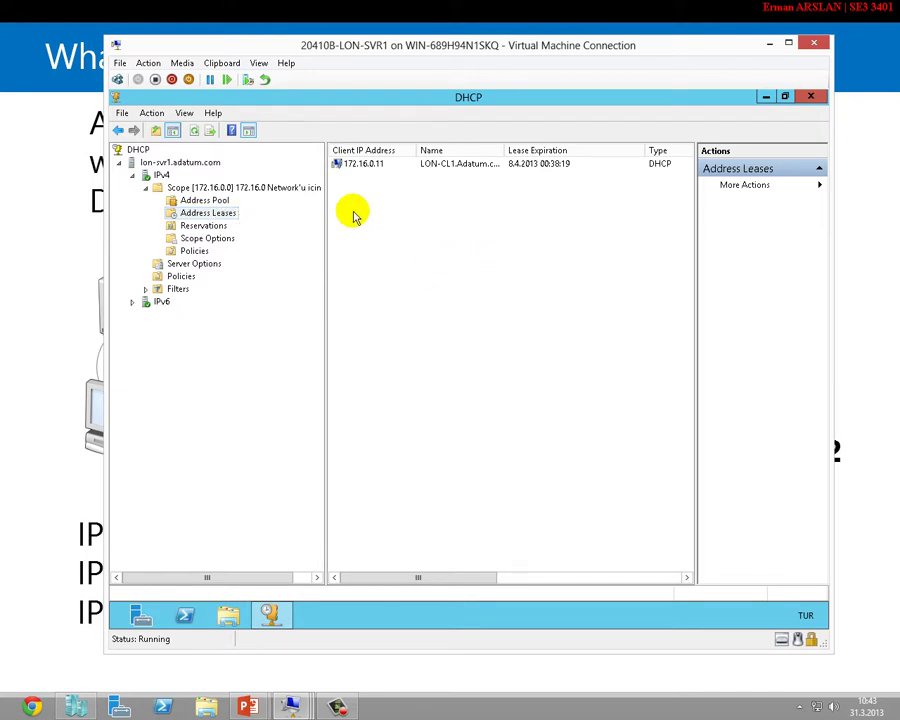
{"action": "left_click", "coordinate": [370, 167]}
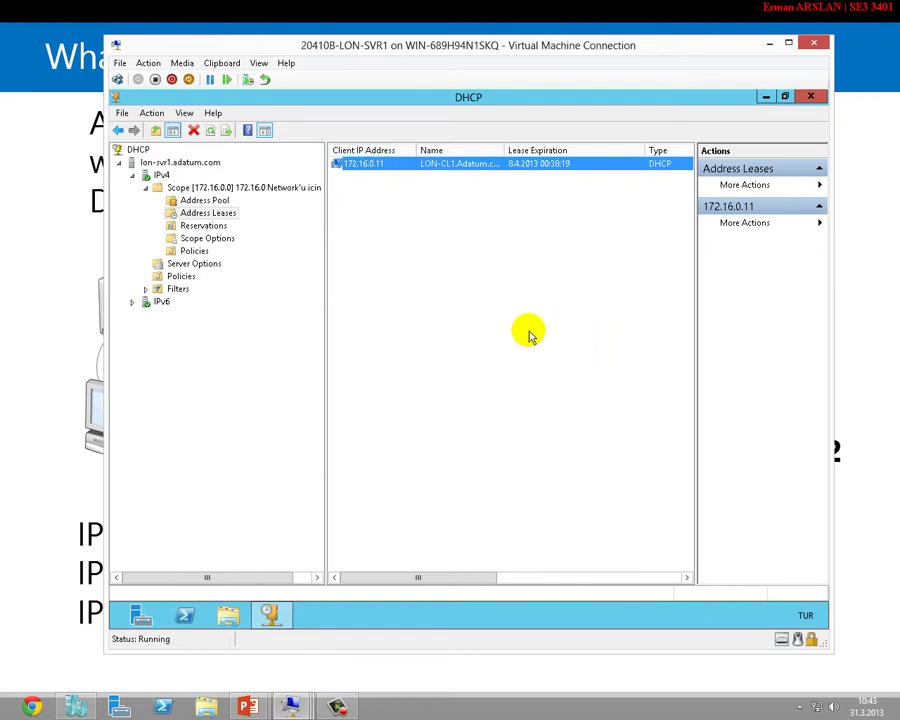
{"action": "key", "text": "alt+Tab"}
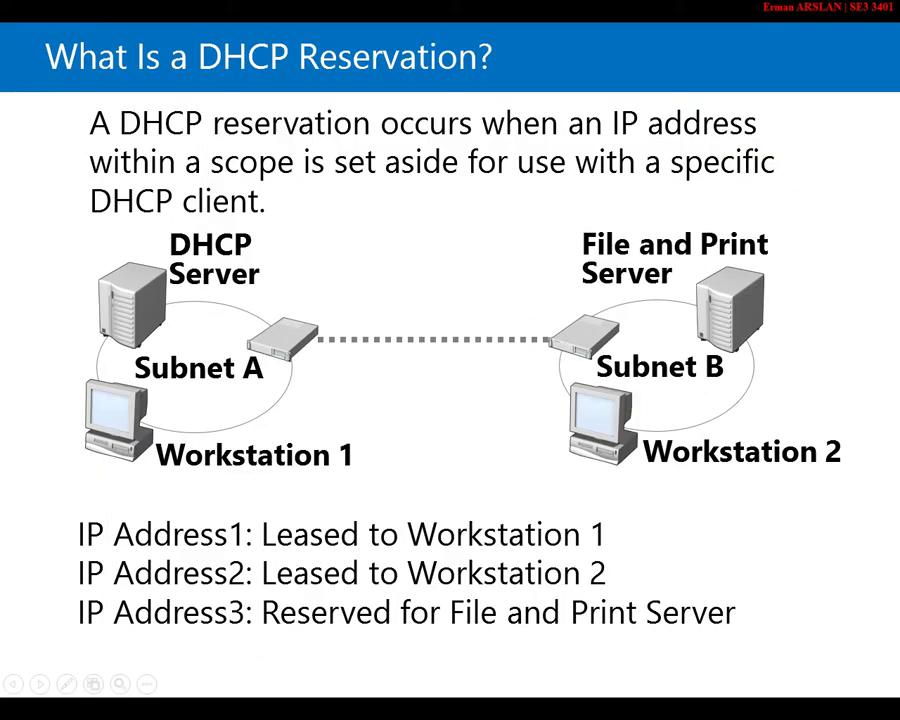
{"action": "key", "text": "Left"}
{"action": "key", "text": "Right"}
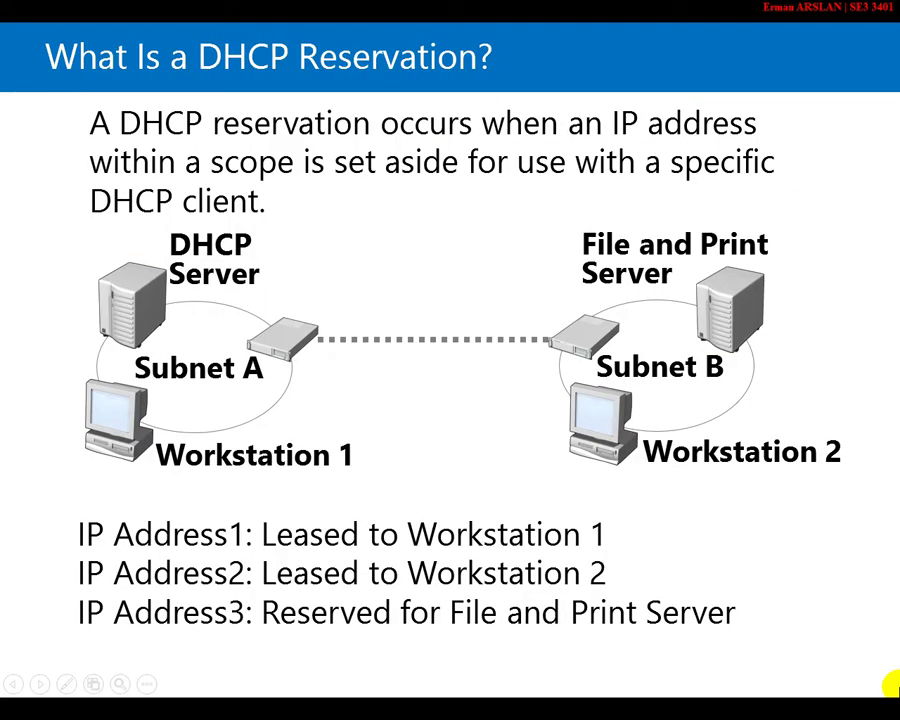
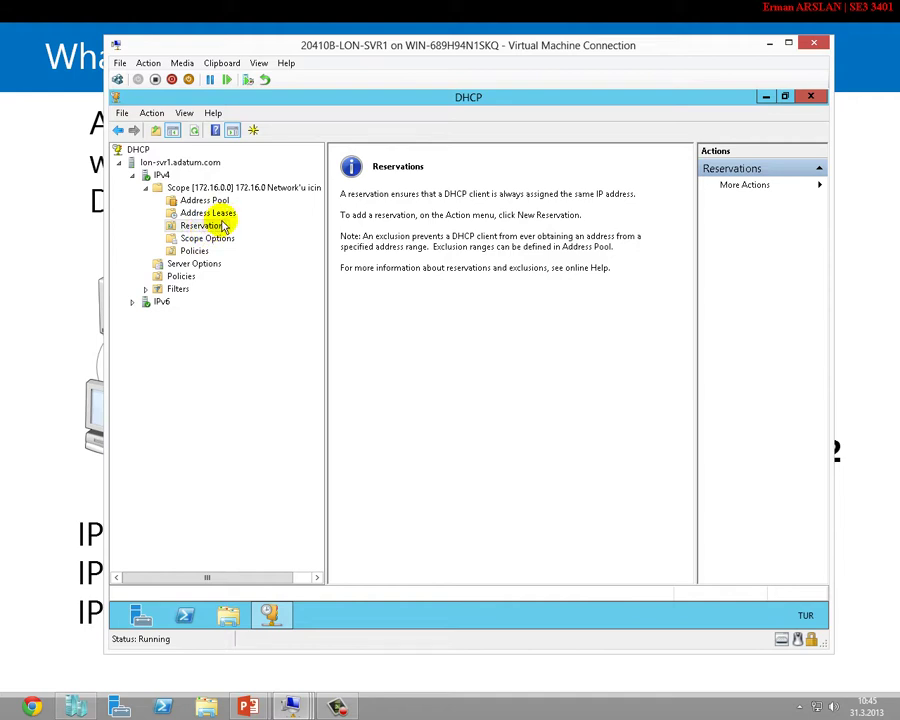
Convert the 172.16.0.11 lease in the scope's address leases into a reservation.
{"action": "left_click", "coordinate": [224, 214]}
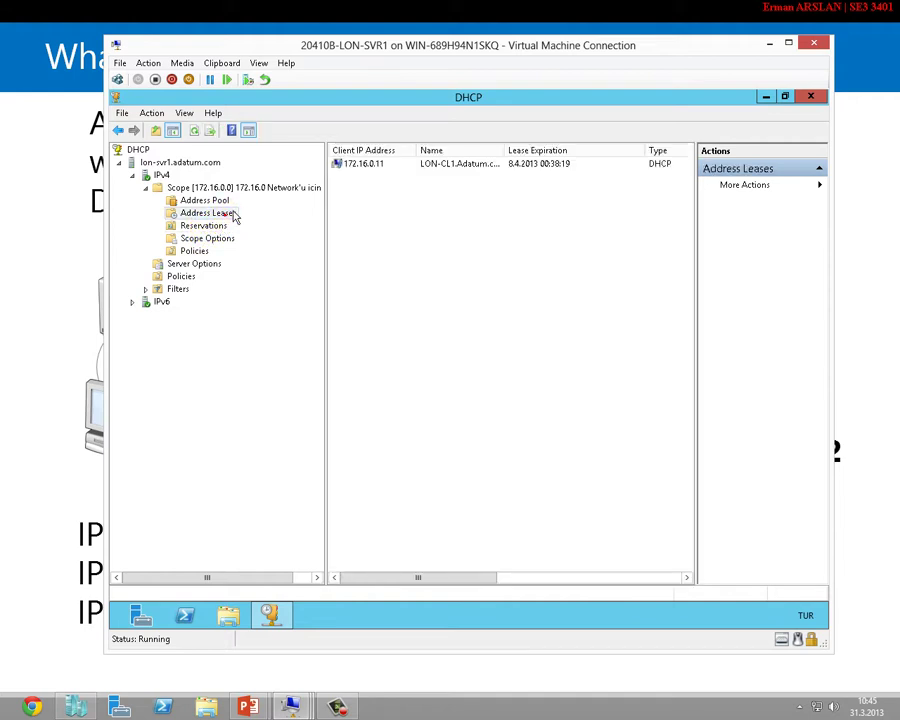
{"action": "left_click", "coordinate": [386, 170]}
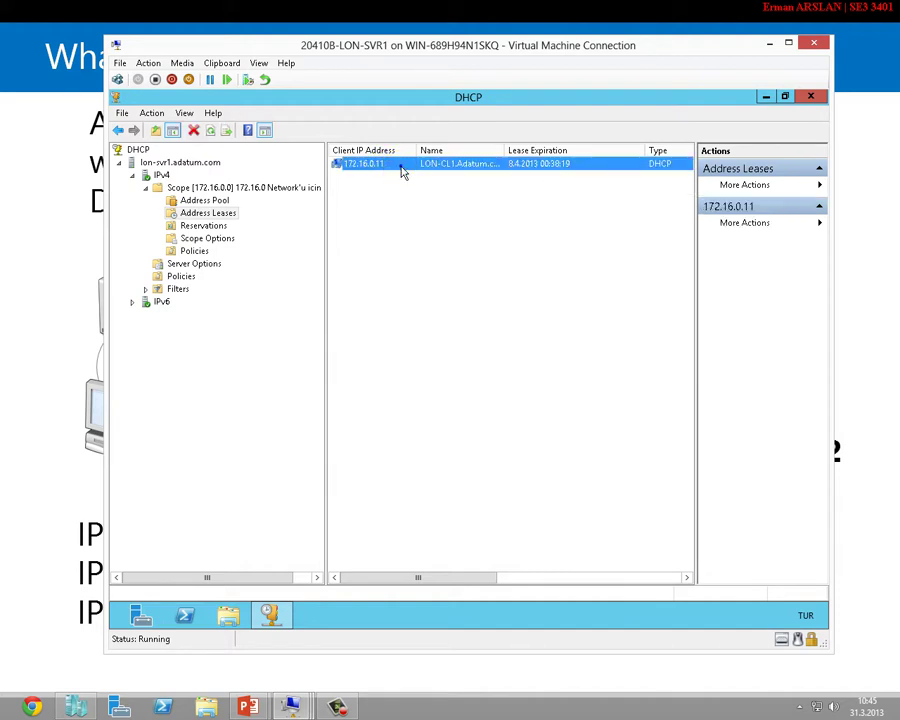
{"action": "right_click", "coordinate": [402, 172]}
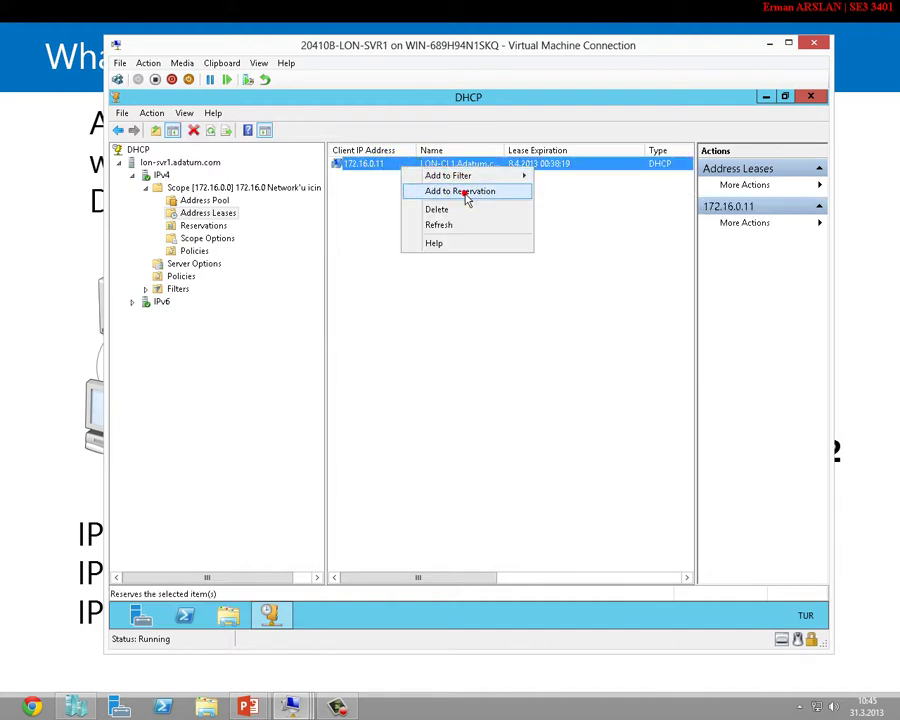
{"action": "left_click", "coordinate": [466, 196]}
{"action": "left_click", "coordinate": [555, 407]}
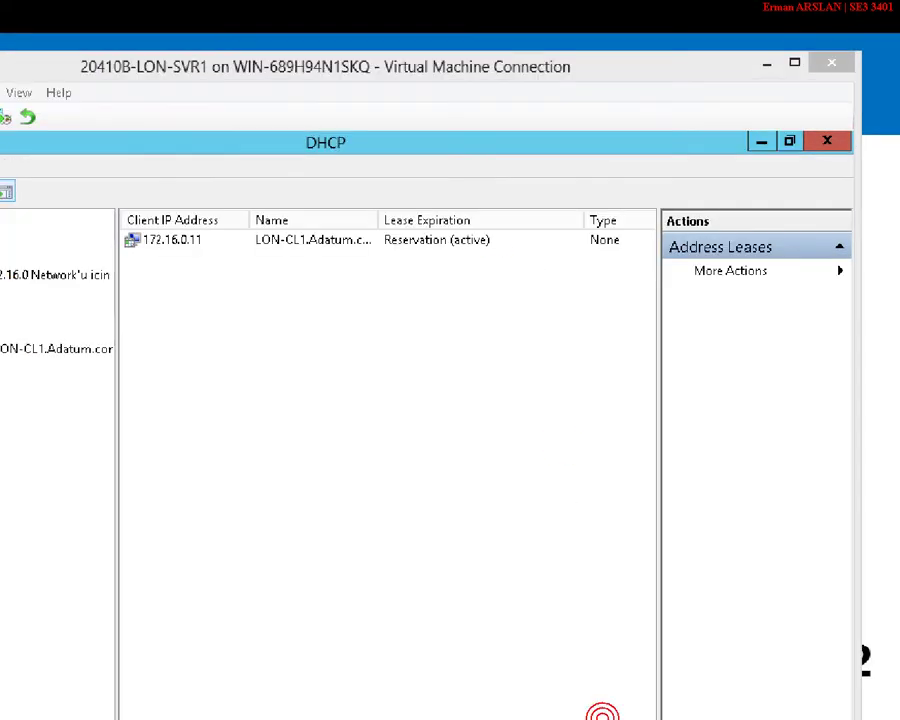
Examine the lease expiration and the available actions for the 172.16.0.11 address lease.
{"action": "left_click_drag", "start_coordinate": [382, 288], "coordinate": [516, 288]}
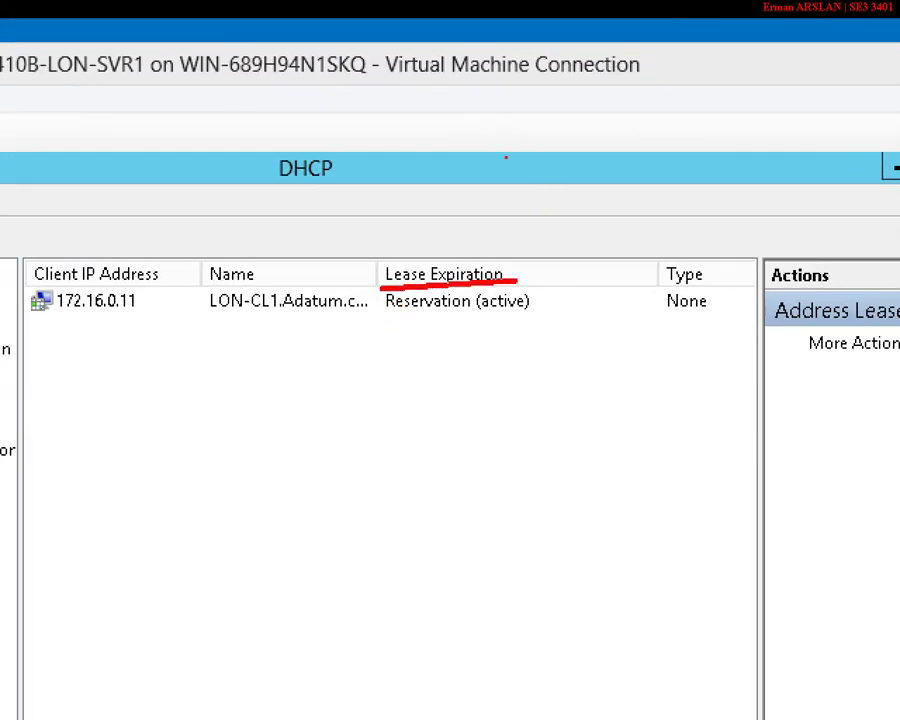
{"action": "left_click_drag", "start_coordinate": [376, 325], "coordinate": [573, 325]}
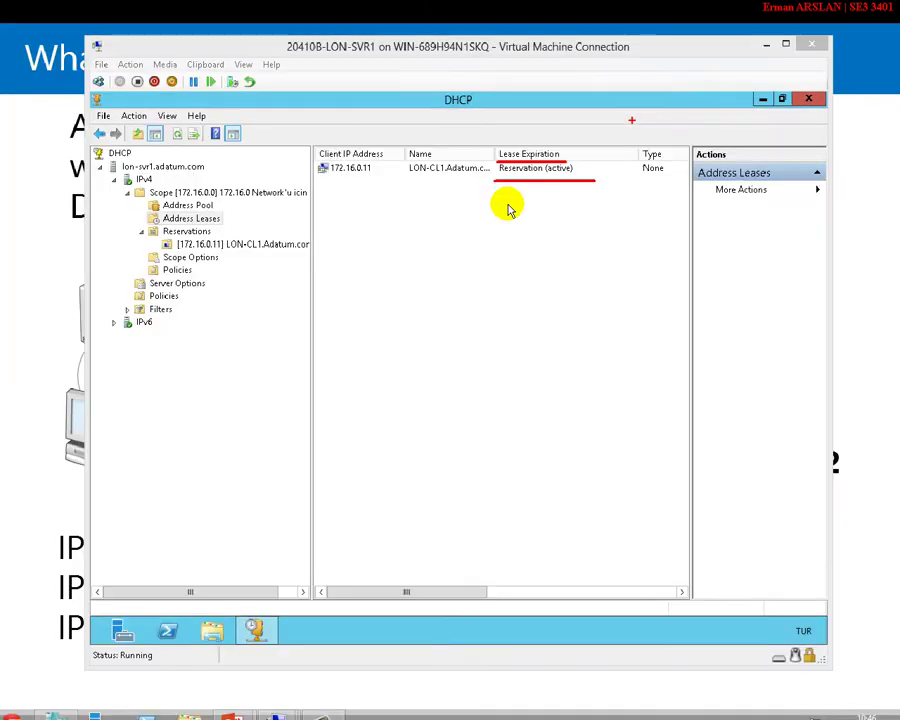
{"action": "right_click", "coordinate": [383, 167]}
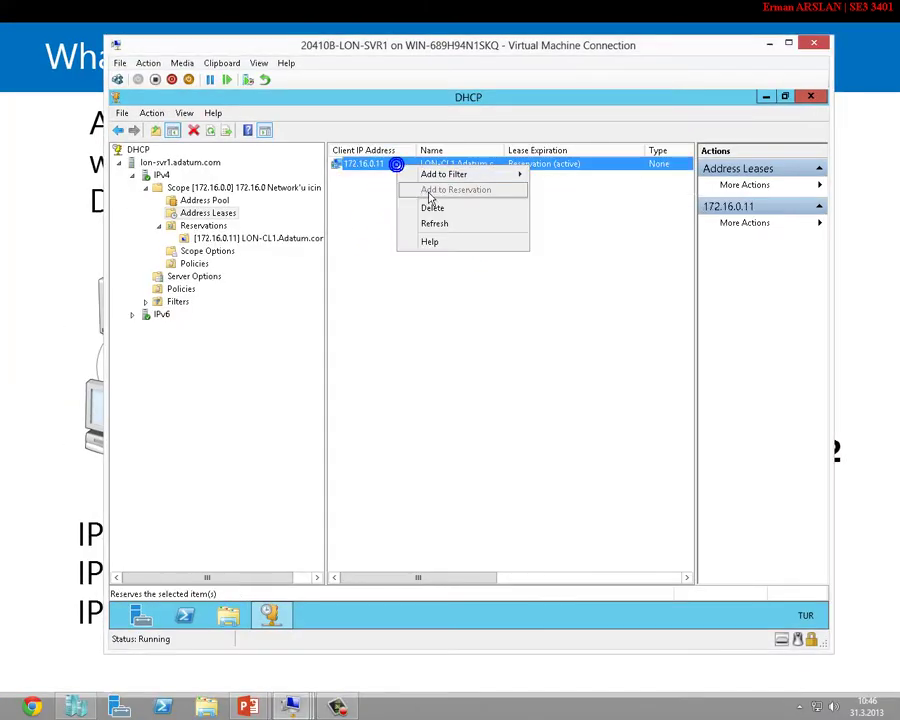
{"action": "left_click", "coordinate": [371, 222]}
{"action": "left_click", "coordinate": [371, 221]}
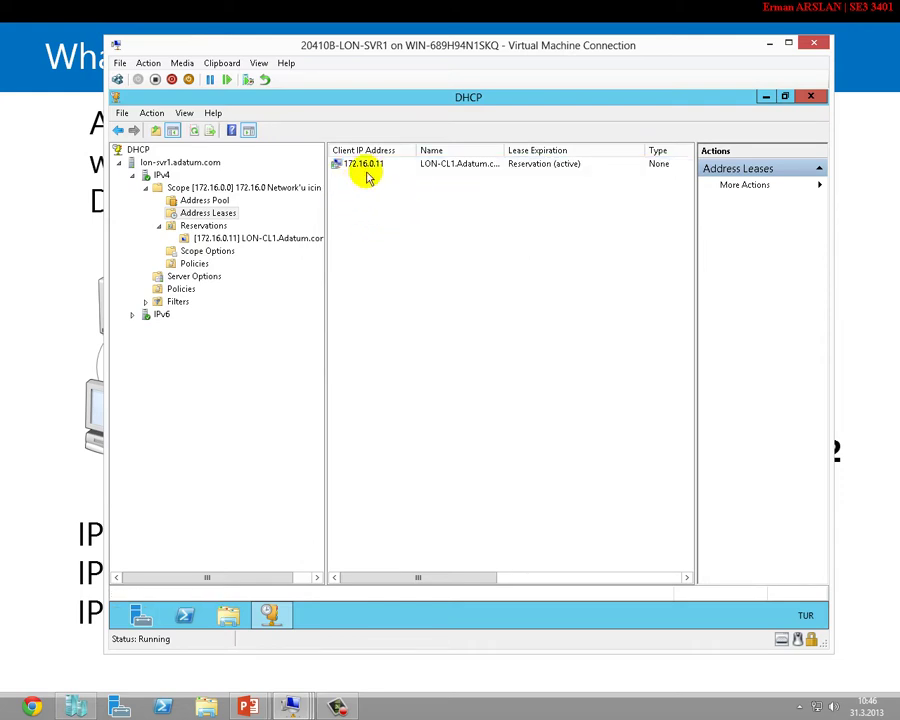
{"action": "left_click_drag", "start_coordinate": [344, 184], "coordinate": [476, 333]}
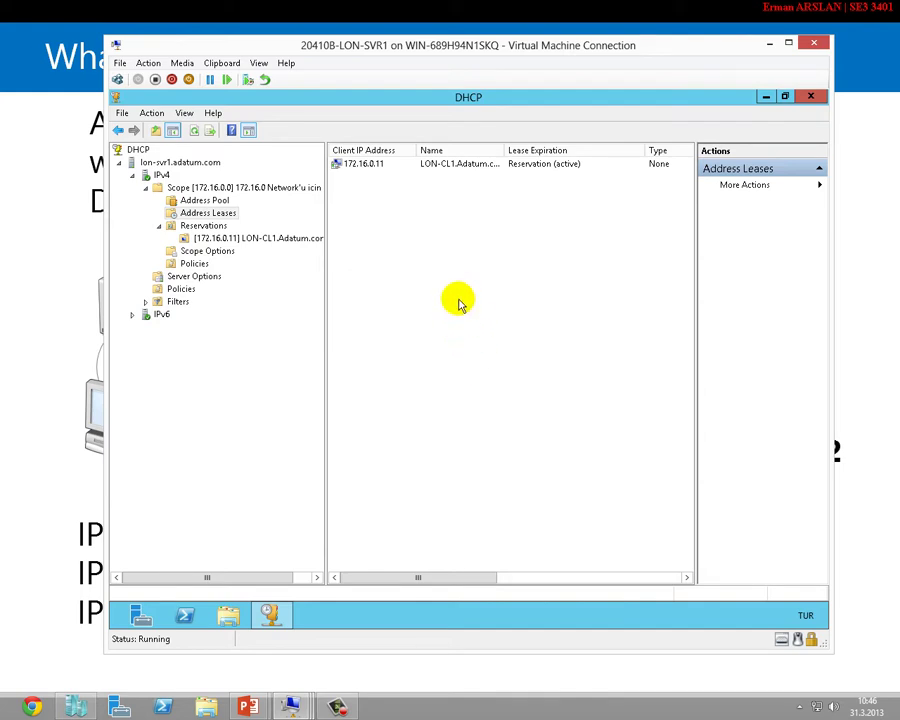
Start a new reservation in the scope, named deneme with the IP address 172.16.0.100.
{"action": "left_click", "coordinate": [204, 228]}
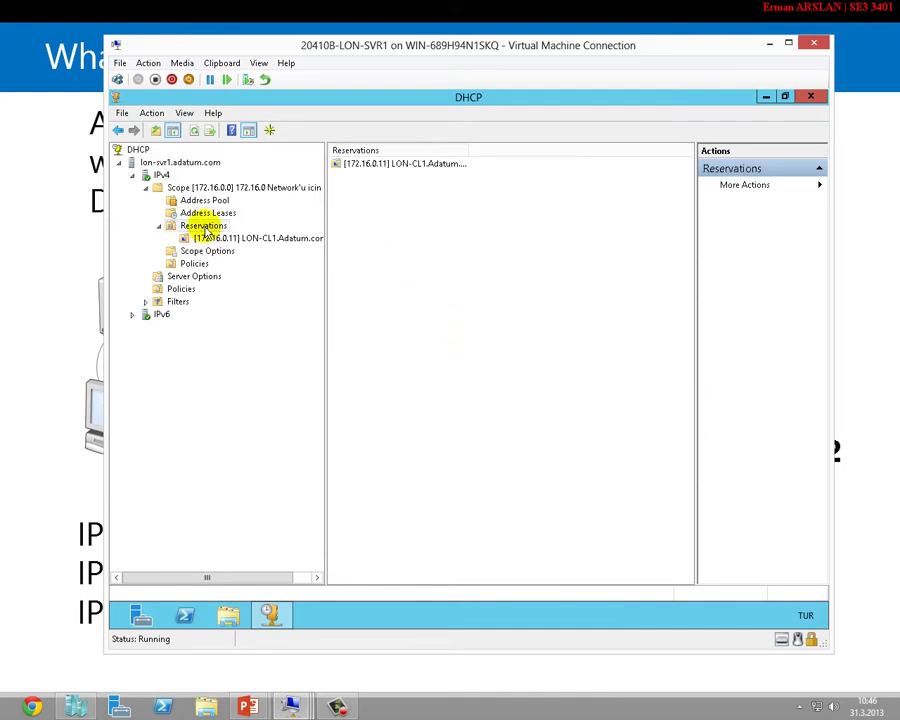
{"action": "right_click", "coordinate": [206, 228]}
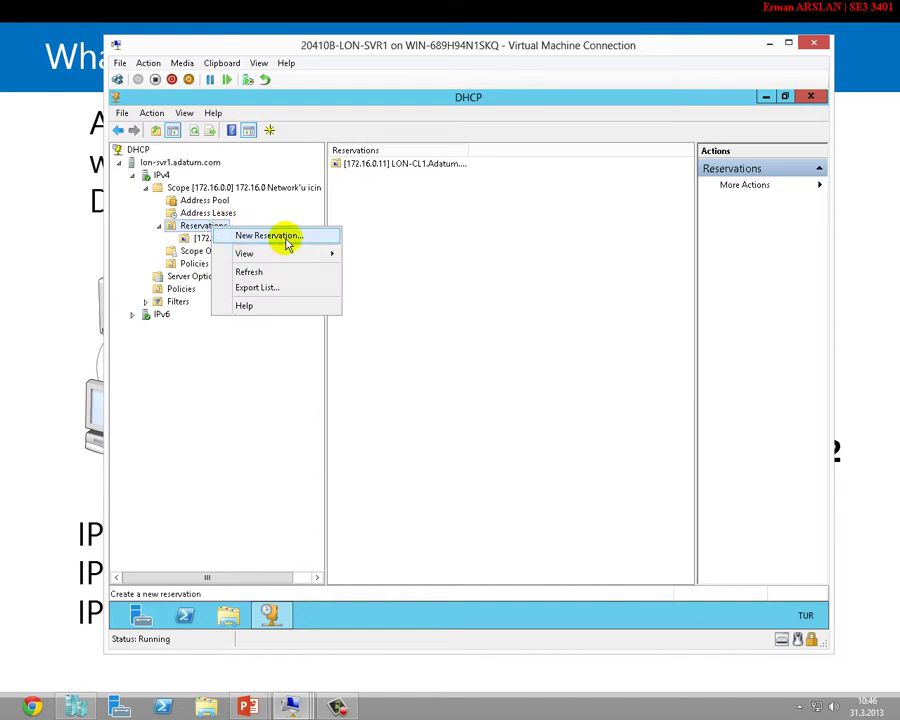
{"action": "left_click", "coordinate": [288, 236]}
{"action": "left_click_drag", "start_coordinate": [277, 156], "coordinate": [479, 232]}
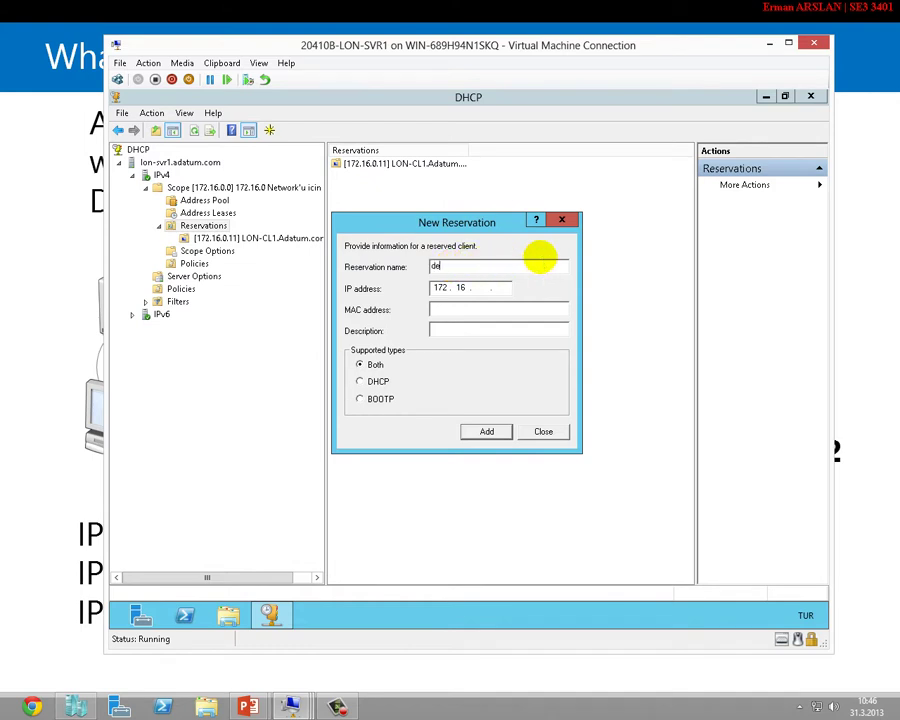
{"action": "left_click", "coordinate": [484, 288]}
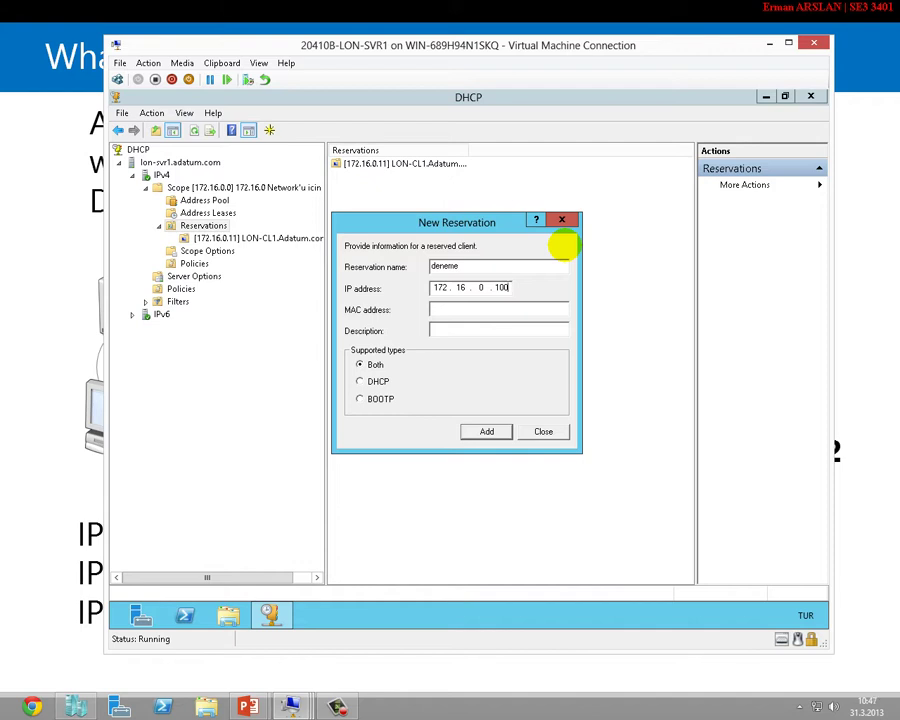
{"action": "left_click", "coordinate": [465, 310]}
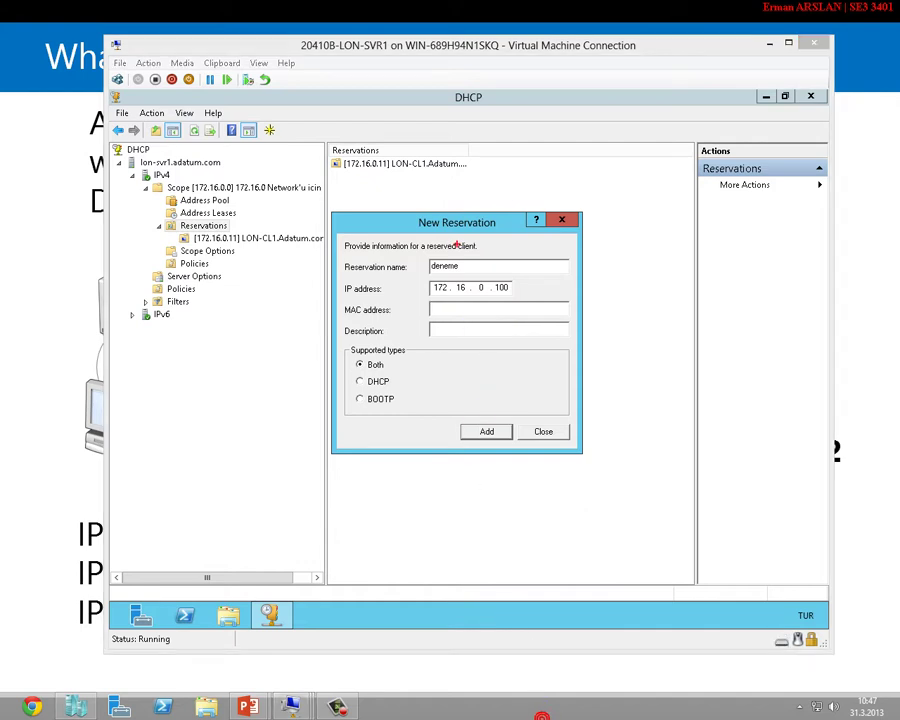
{"action": "left_click", "coordinate": [528, 161]}
{"action": "type", "text": "arp"}
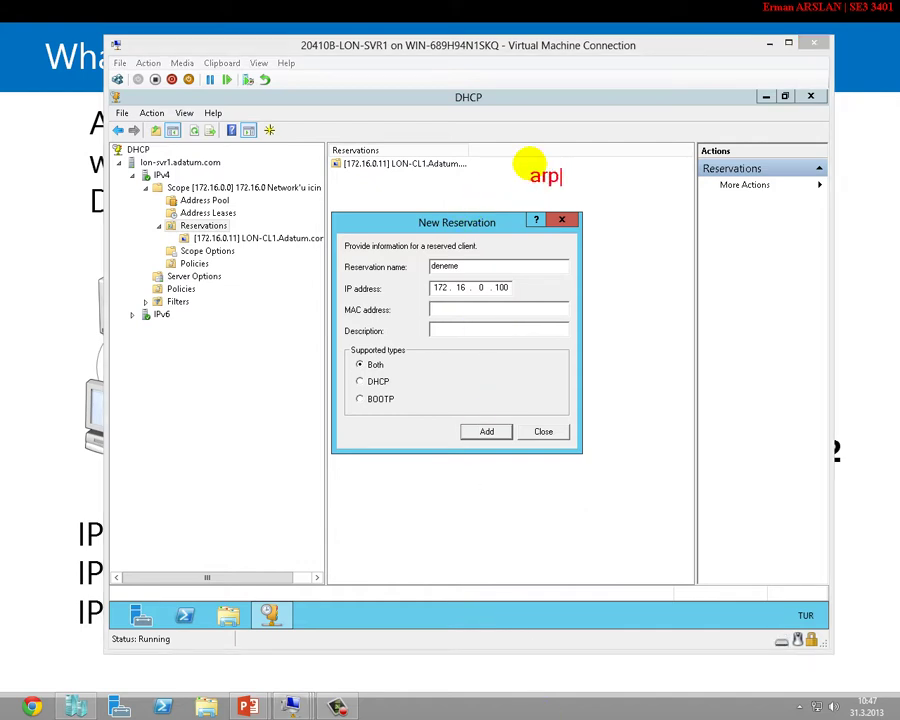
{"action": "type", "text": " -a"}
{"action": "key", "text": "Escape"}
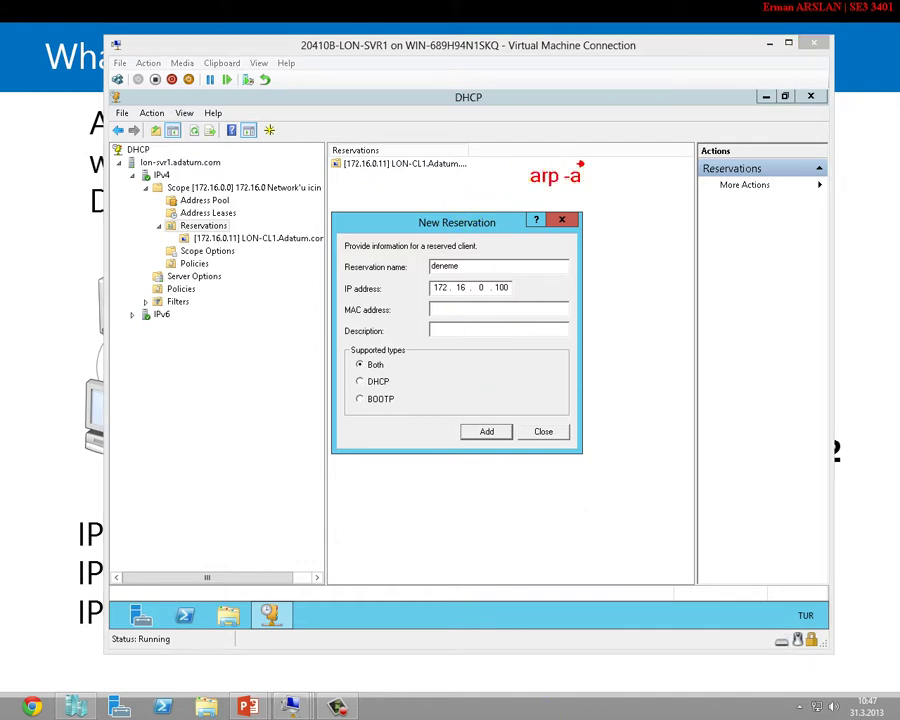
{"action": "left_click_drag", "start_coordinate": [533, 193], "coordinate": [580, 192]}
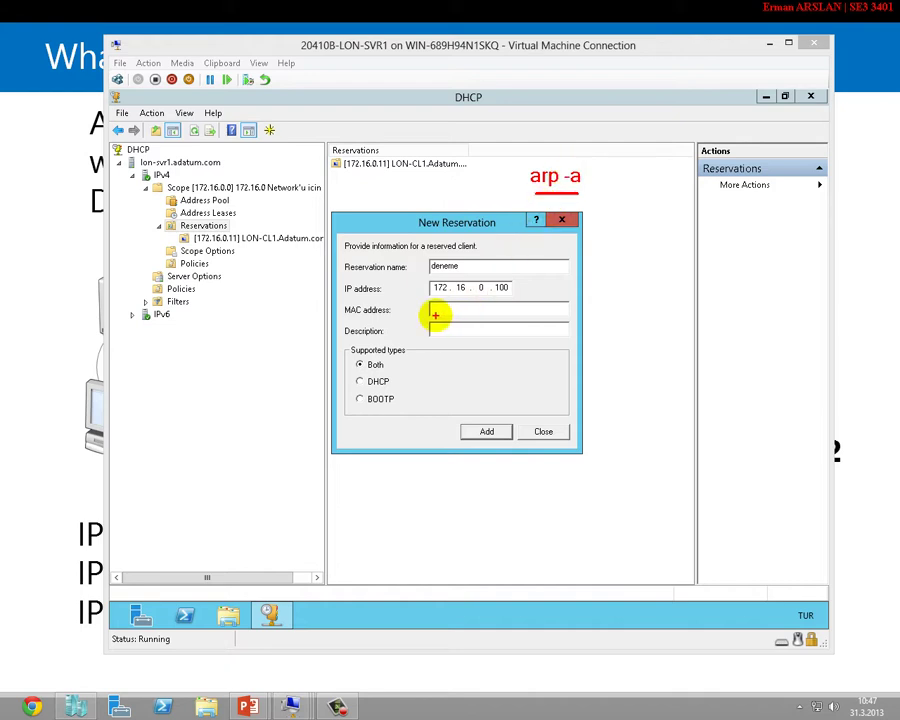
{"action": "left_click_drag", "start_coordinate": [433, 313], "coordinate": [461, 315]}
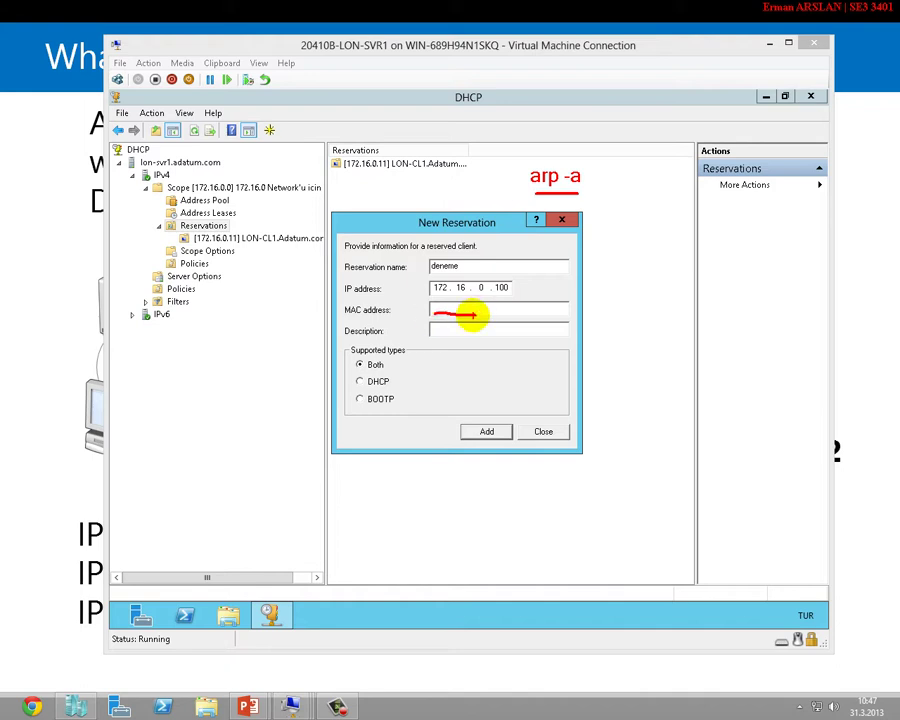
{"action": "key", "text": "Escape"}
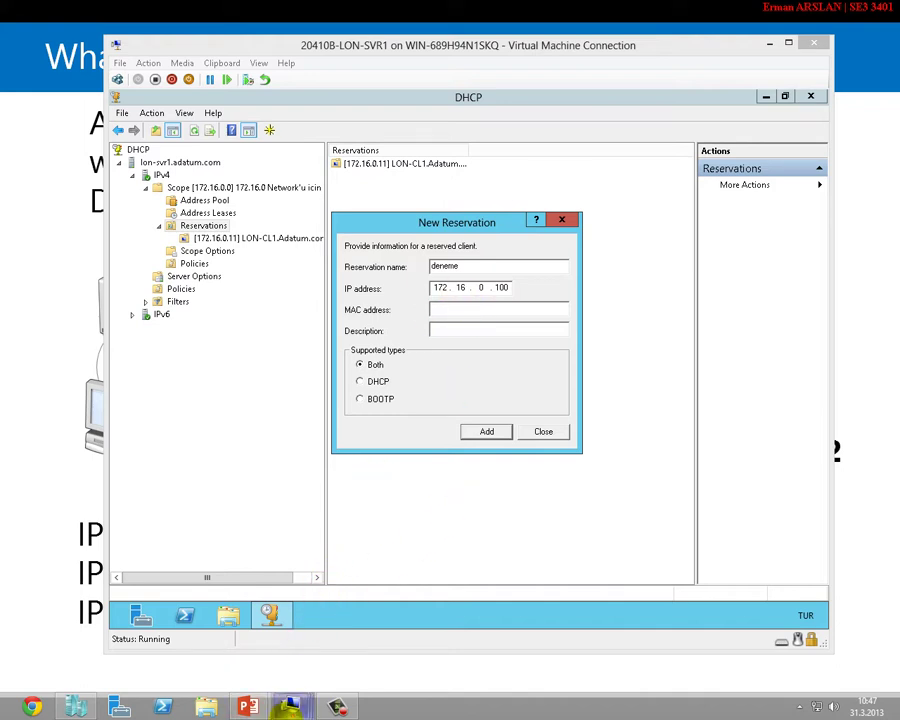
Switch to the LON-CL1 virtual machine and examine the network adapter's physical address in the Command Prompt.
{"action": "mouse_move", "coordinate": [290, 706]}
{"action": "left_click", "coordinate": [418, 607]}
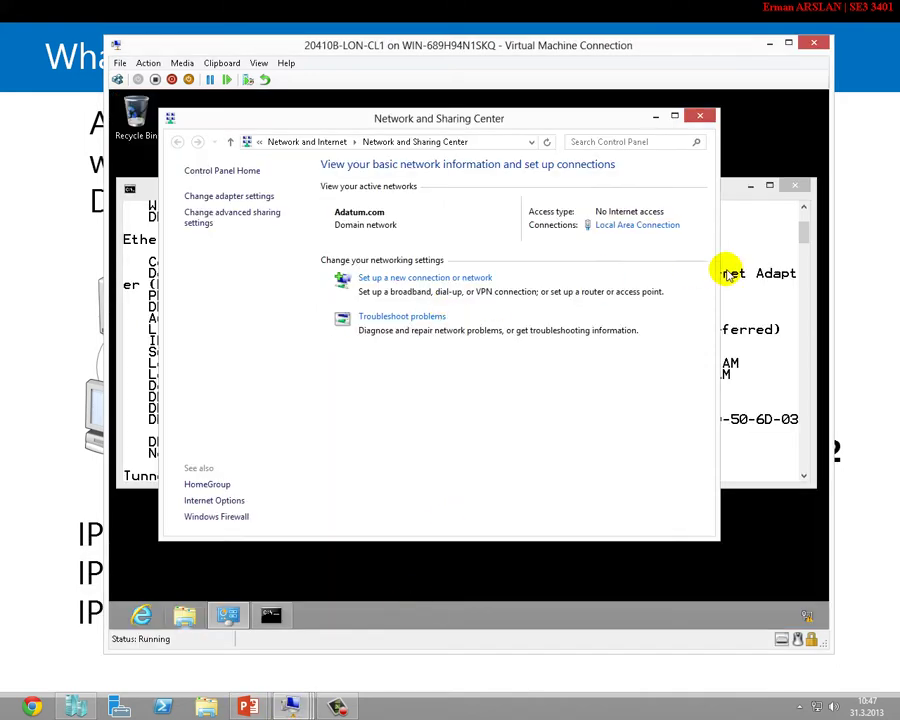
{"action": "left_click", "coordinate": [755, 262]}
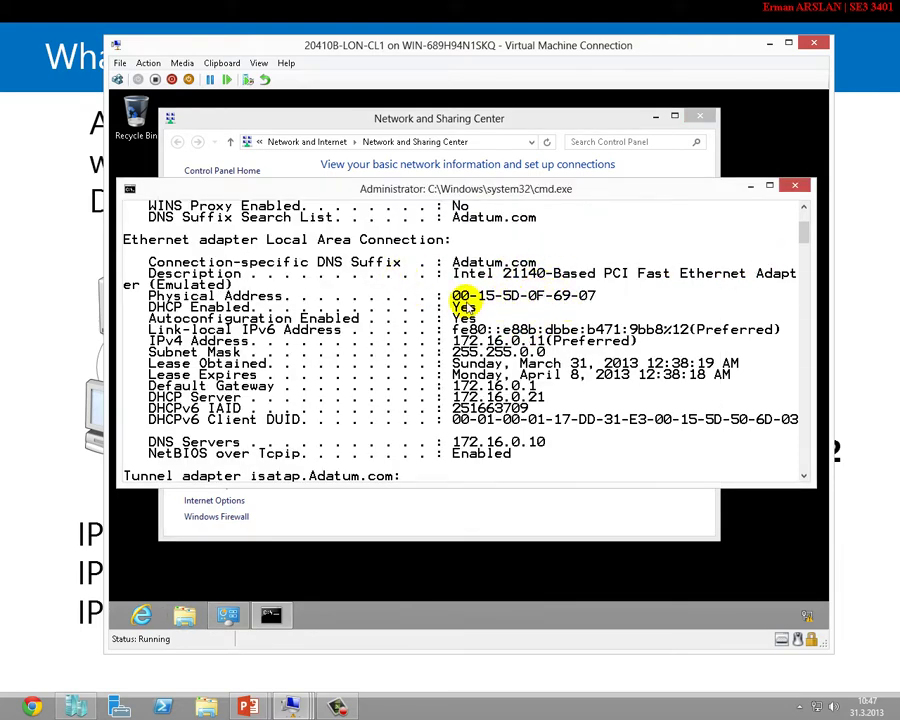
{"action": "right_click", "coordinate": [452, 285]}
{"action": "left_click", "coordinate": [447, 301]}
{"action": "left_click_drag", "start_coordinate": [452, 296], "coordinate": [605, 297]}
{"action": "left_click", "coordinate": [628, 297]}
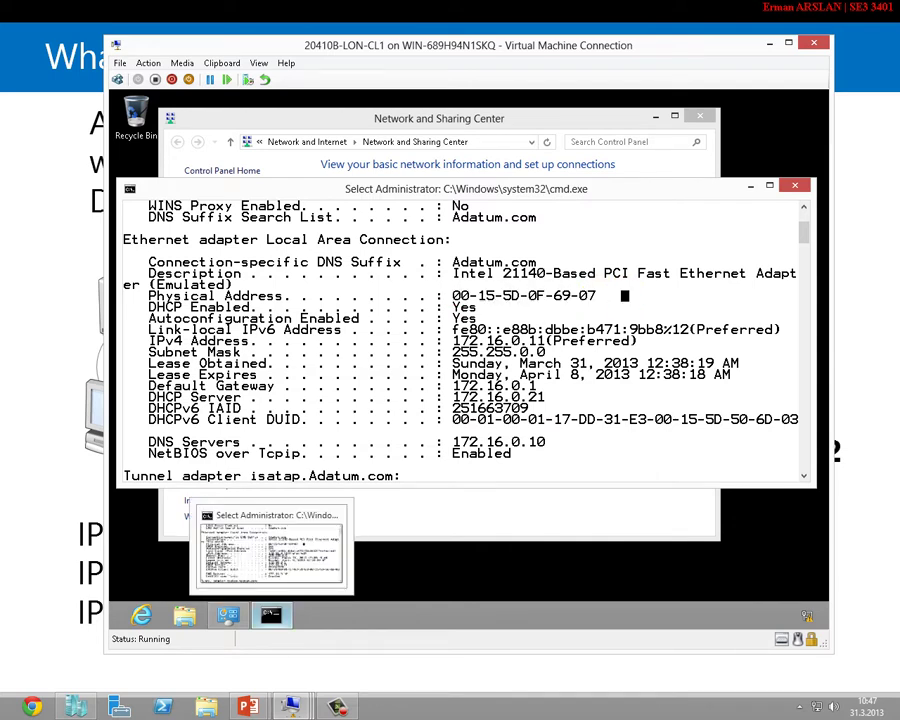
Switch to the LON-SVR1 virtual machine, open a Command Prompt and list the ARP table with arp -a.
{"action": "mouse_move", "coordinate": [290, 707]}
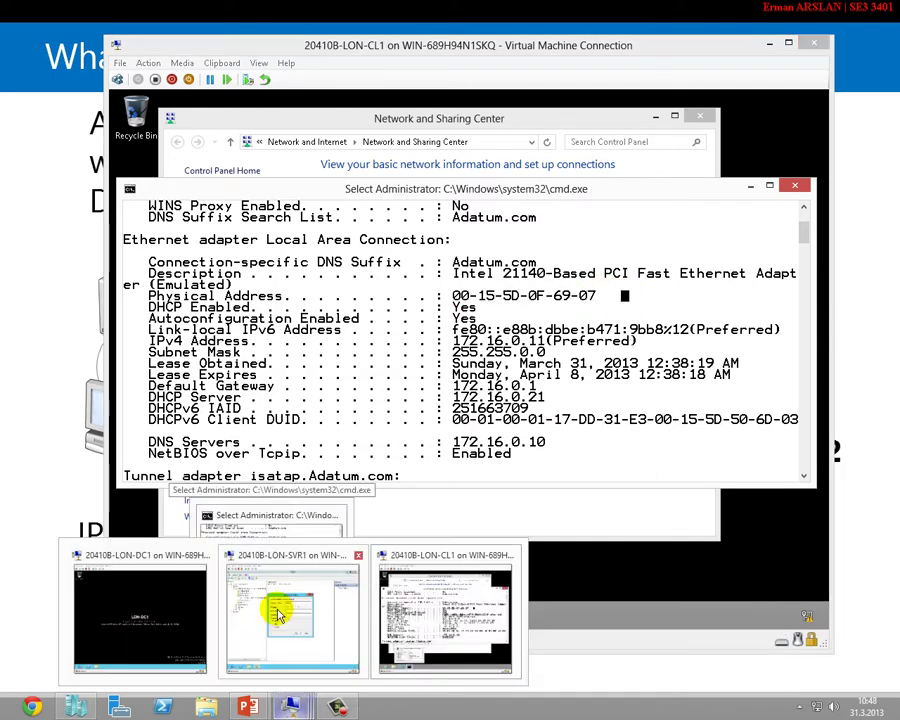
{"action": "left_click", "coordinate": [275, 657]}
{"action": "key", "text": "super+r"}
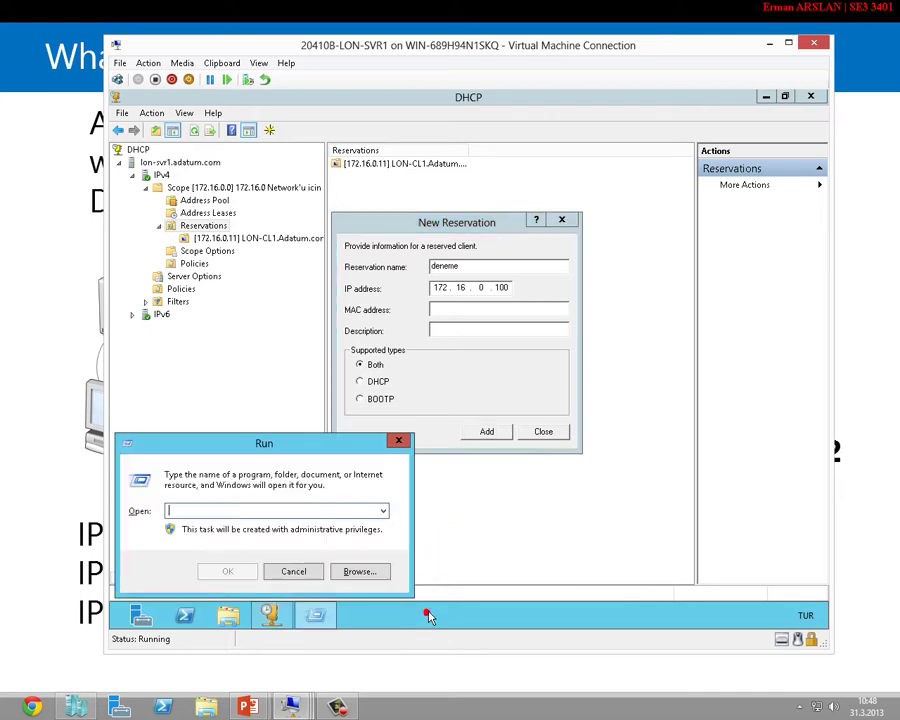
{"action": "type", "text": "cmd"}
{"action": "key", "text": "Return"}
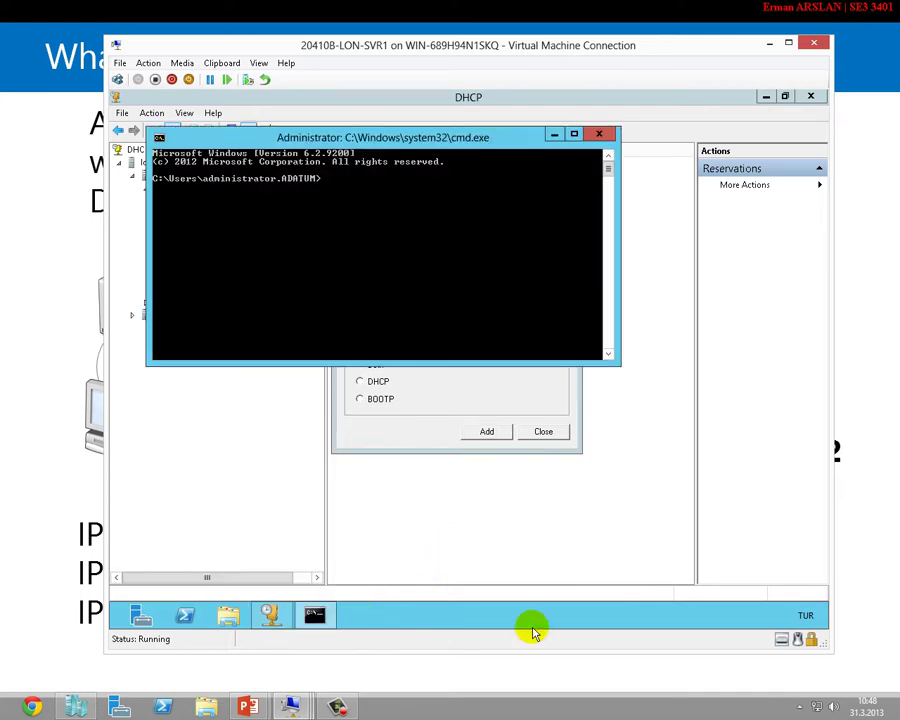
{"action": "double_click", "coordinate": [390, 136]}
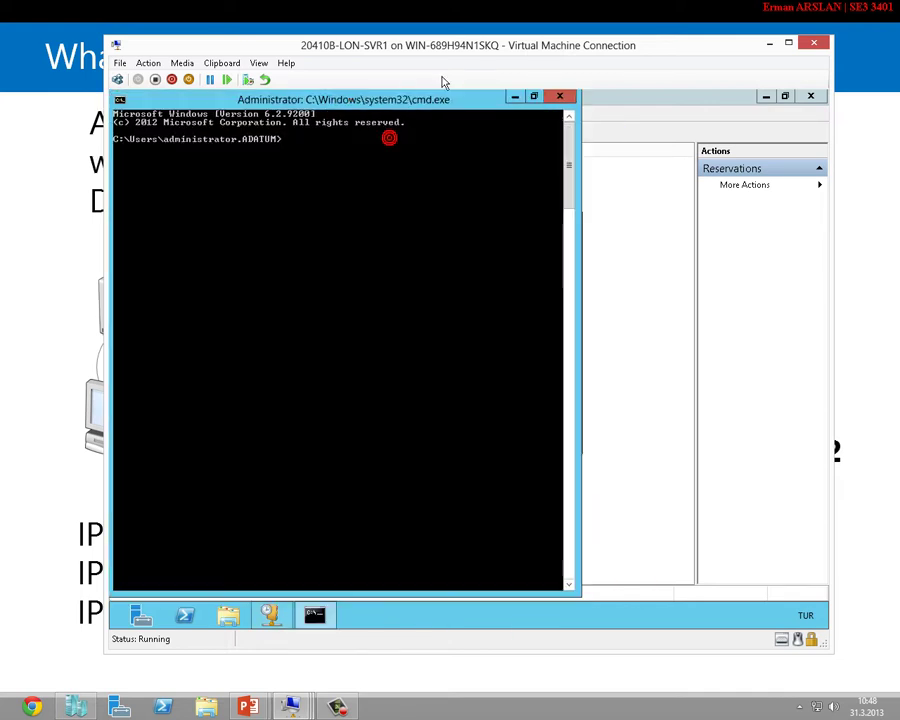
{"action": "double_click", "coordinate": [357, 102]}
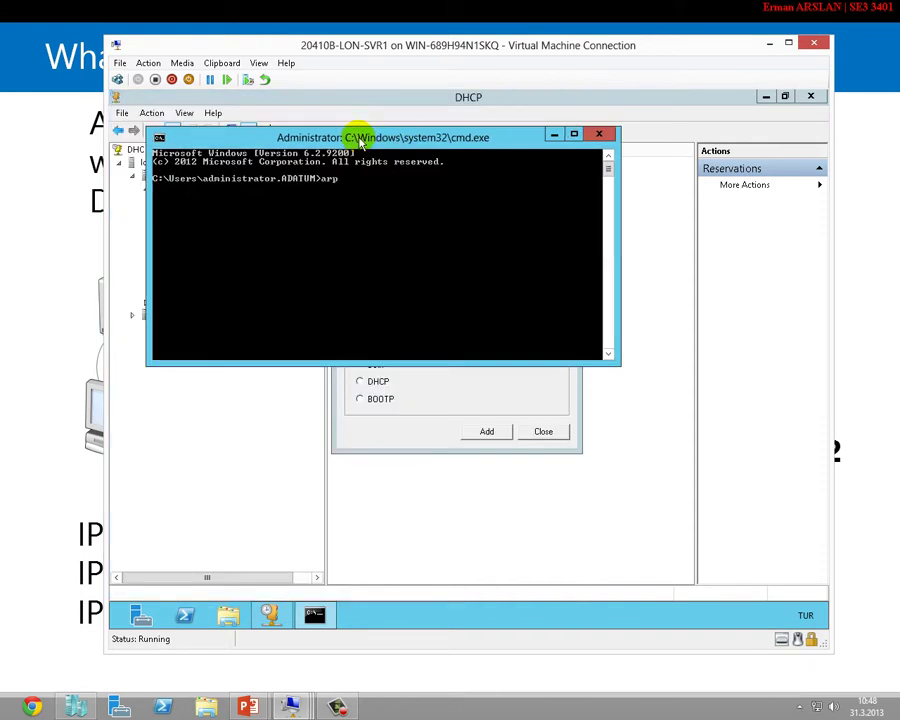
{"action": "key", "text": "Return"}
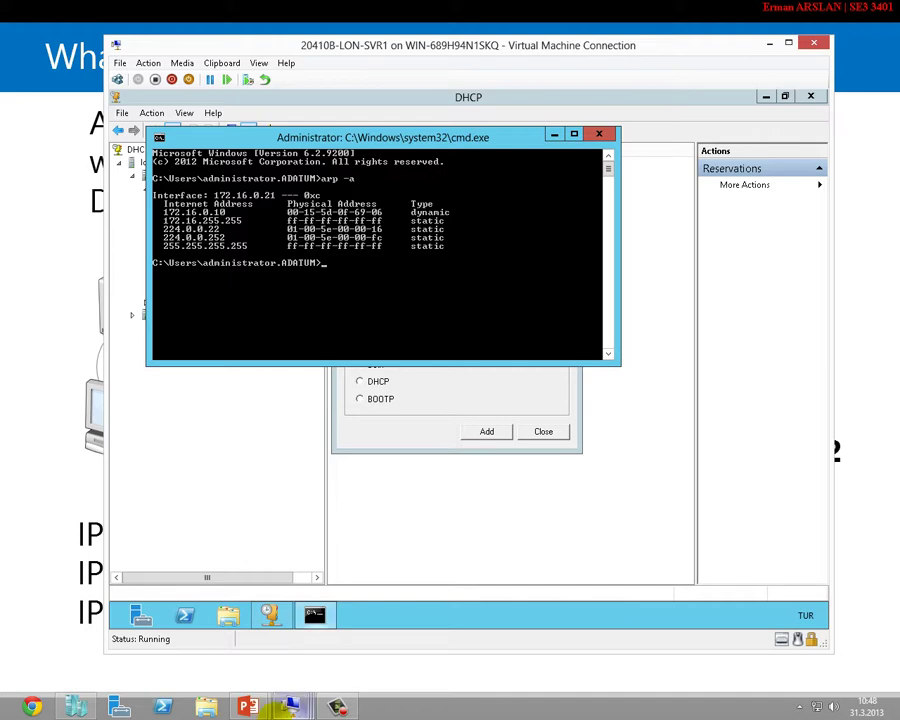
Compare the physical address shown on the LON-CL1 virtual machine with the ARP table on LON-SVR1.
{"action": "mouse_move", "coordinate": [290, 706]}
{"action": "left_click", "coordinate": [716, 615]}
{"action": "left_click", "coordinate": [396, 623]}
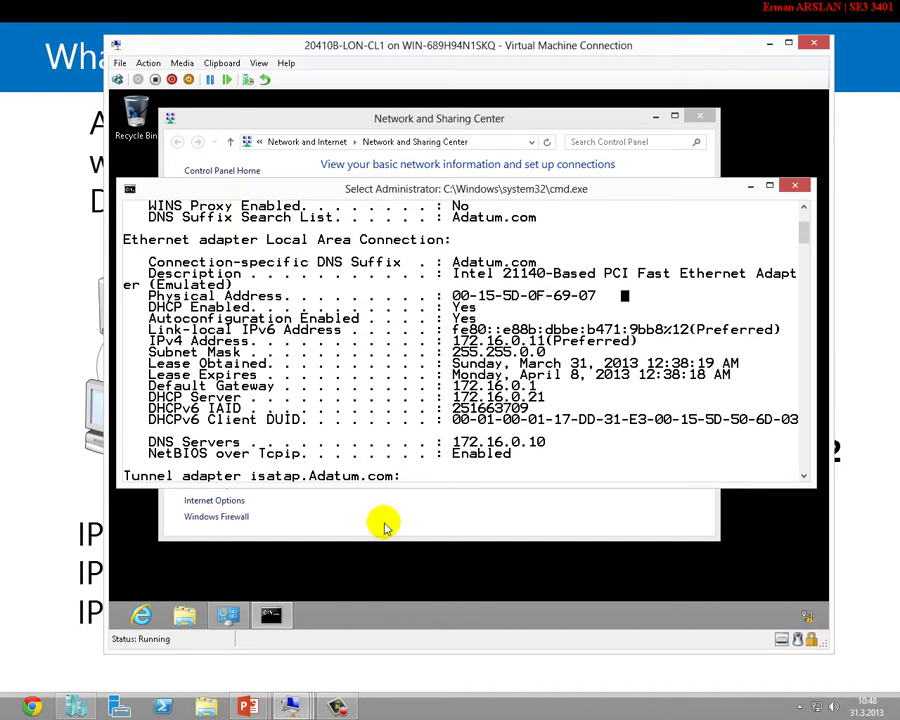
{"action": "mouse_move", "coordinate": [288, 710]}
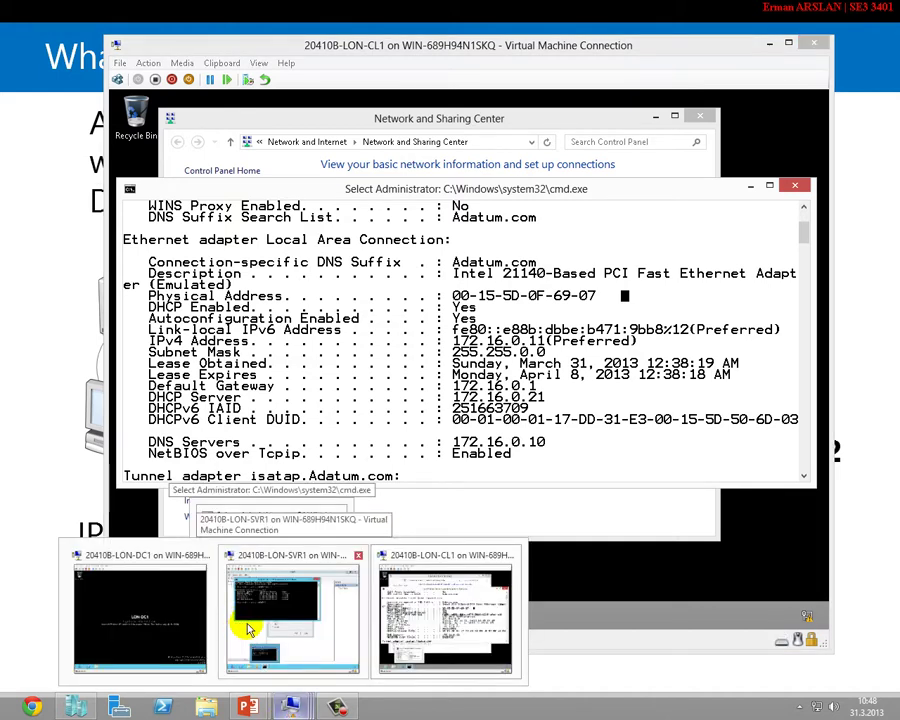
{"action": "left_click", "coordinate": [248, 628]}
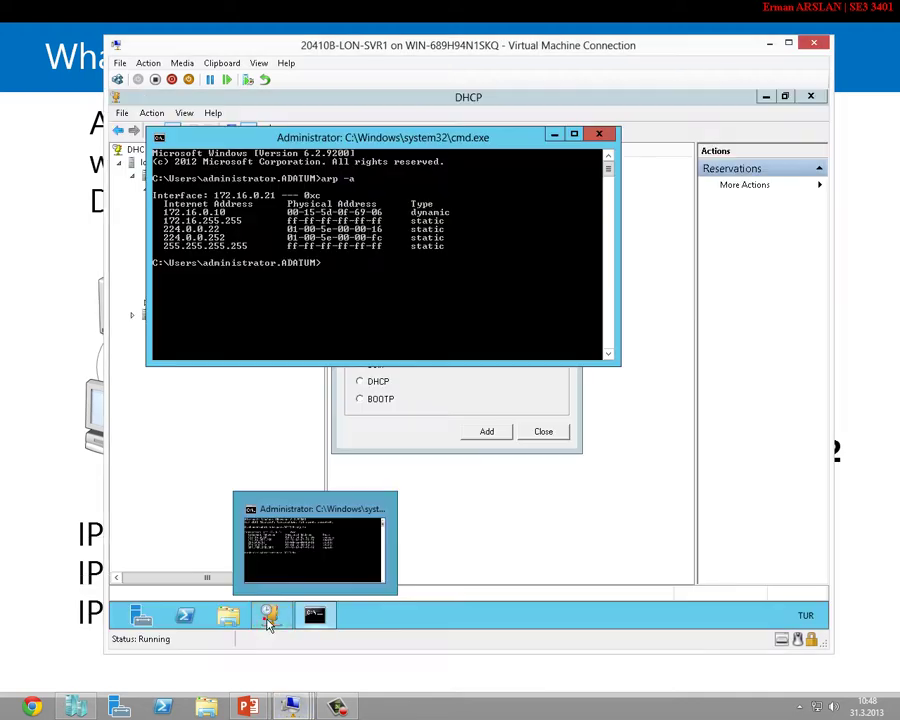
{"action": "mouse_move", "coordinate": [265, 622]}
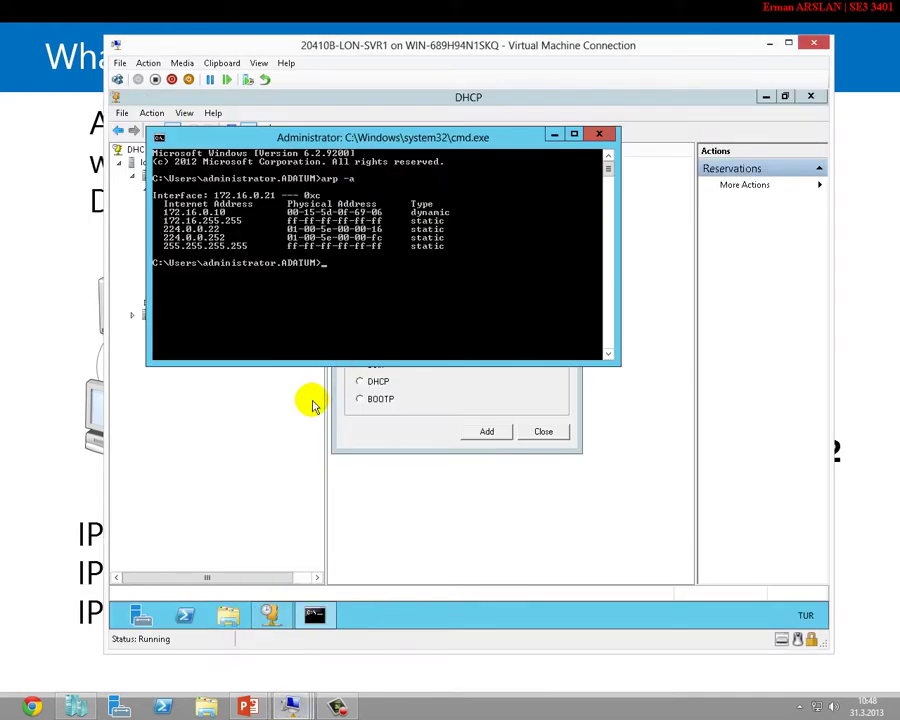
Switch to the LON-CL1 virtual machine, ping 172.16.0.21 from the Command Prompt and interrupt the ping.
{"action": "mouse_move", "coordinate": [295, 705]}
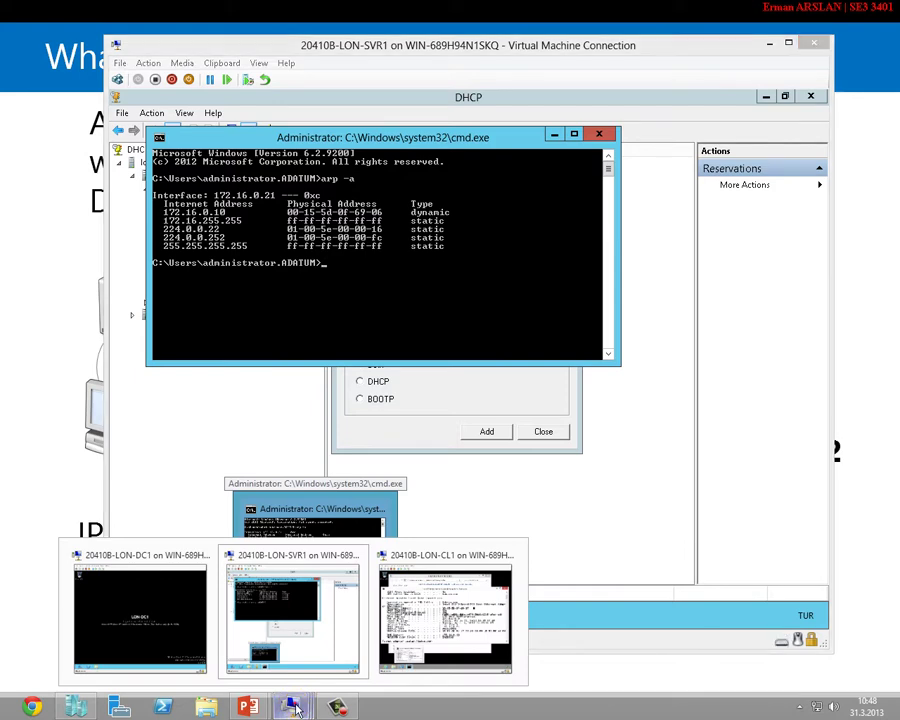
{"action": "left_click", "coordinate": [434, 624]}
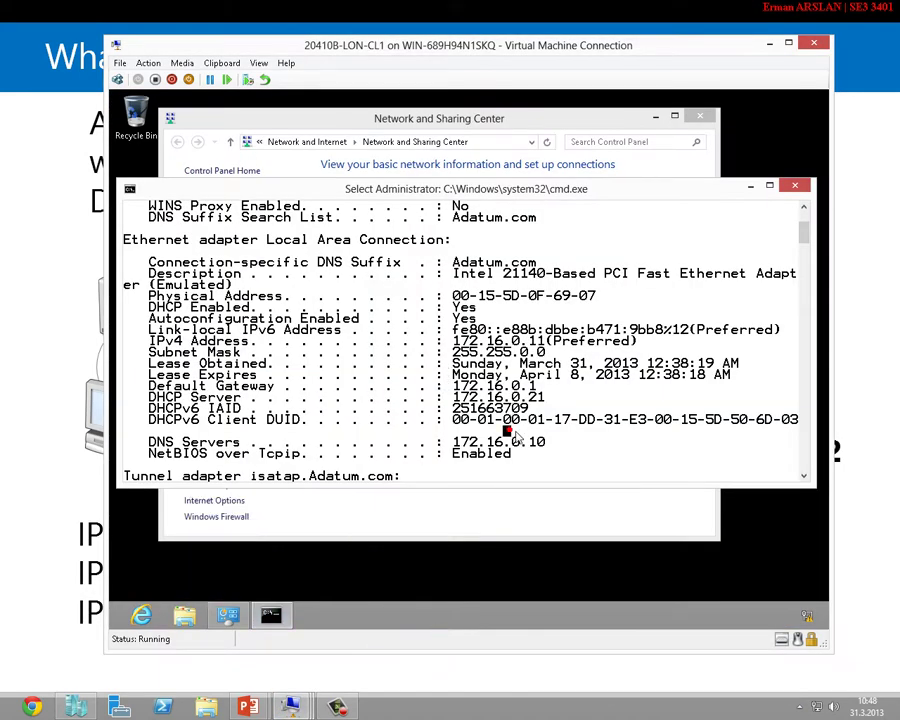
{"action": "scroll", "coordinate": [454, 426], "scroll_direction": "down", "scroll_amount": 8}
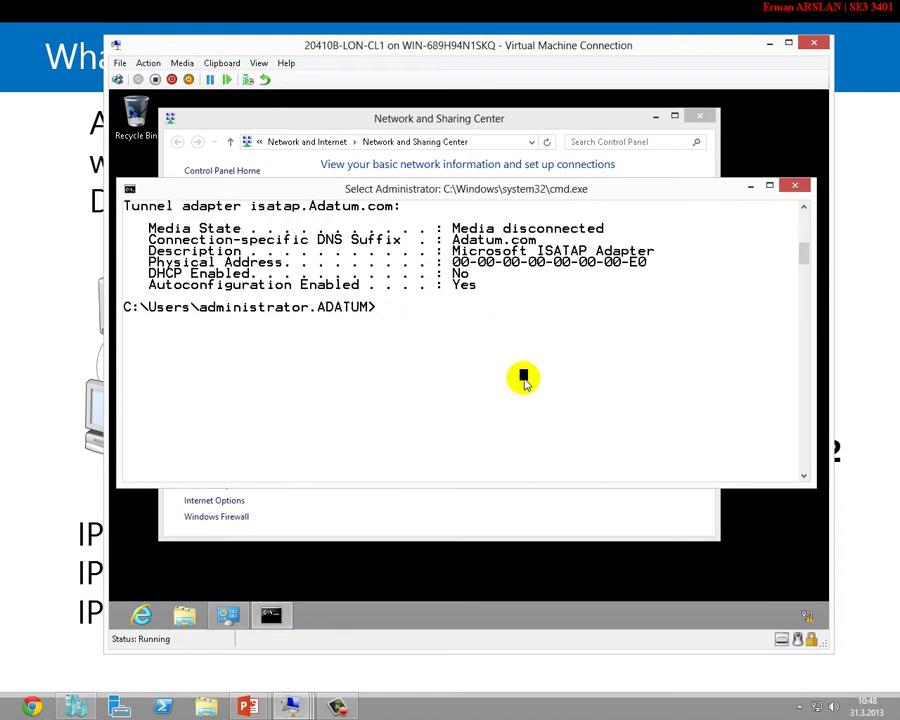
{"action": "type", "text": "ping 172.16.0.21"}
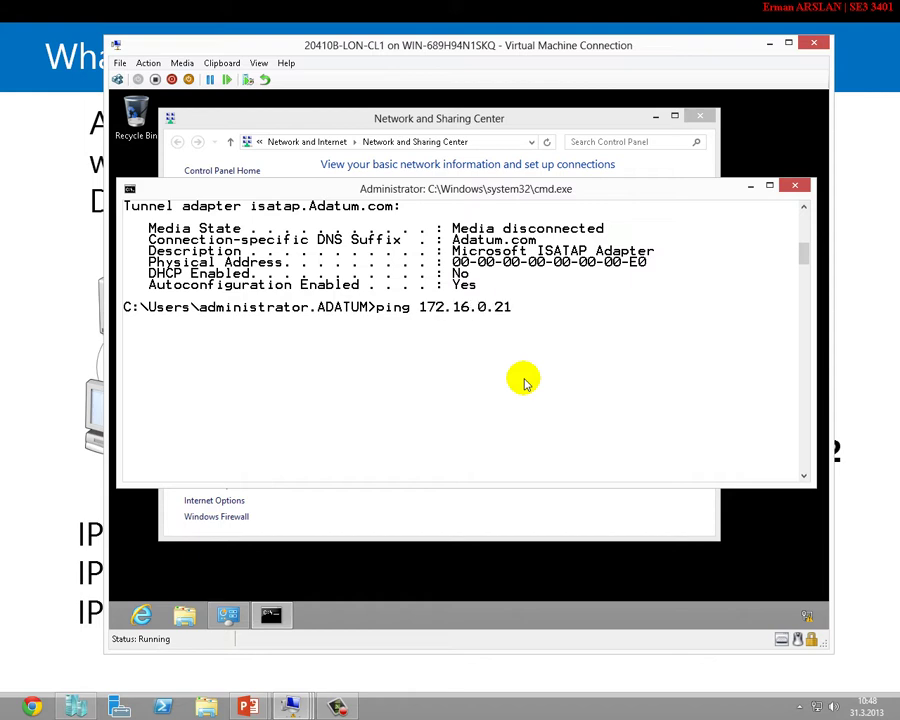
{"action": "key", "text": "Return"}
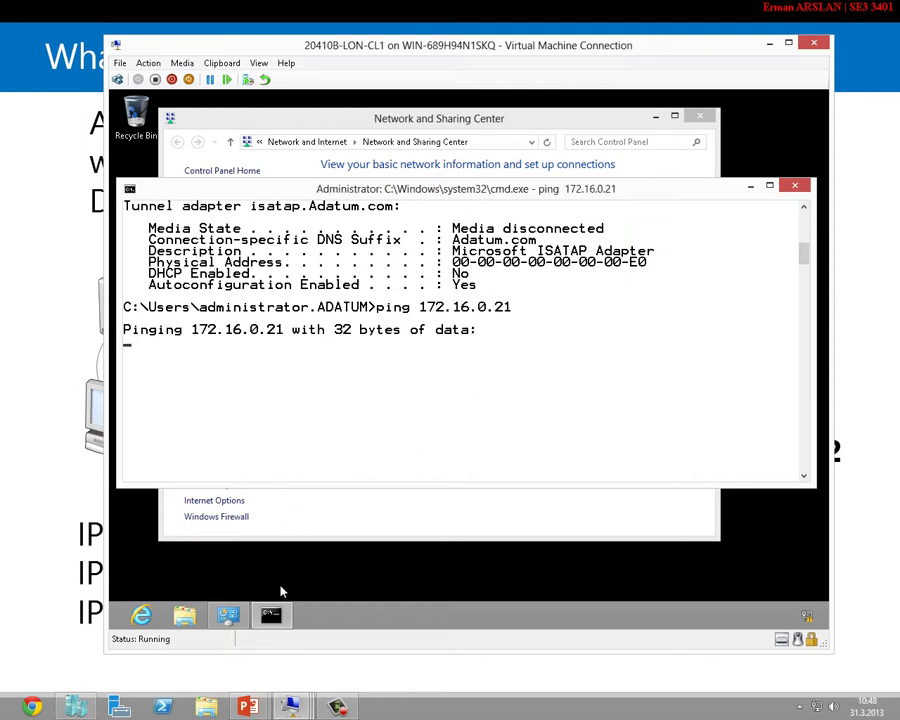
{"action": "key", "text": "ctrl+c"}
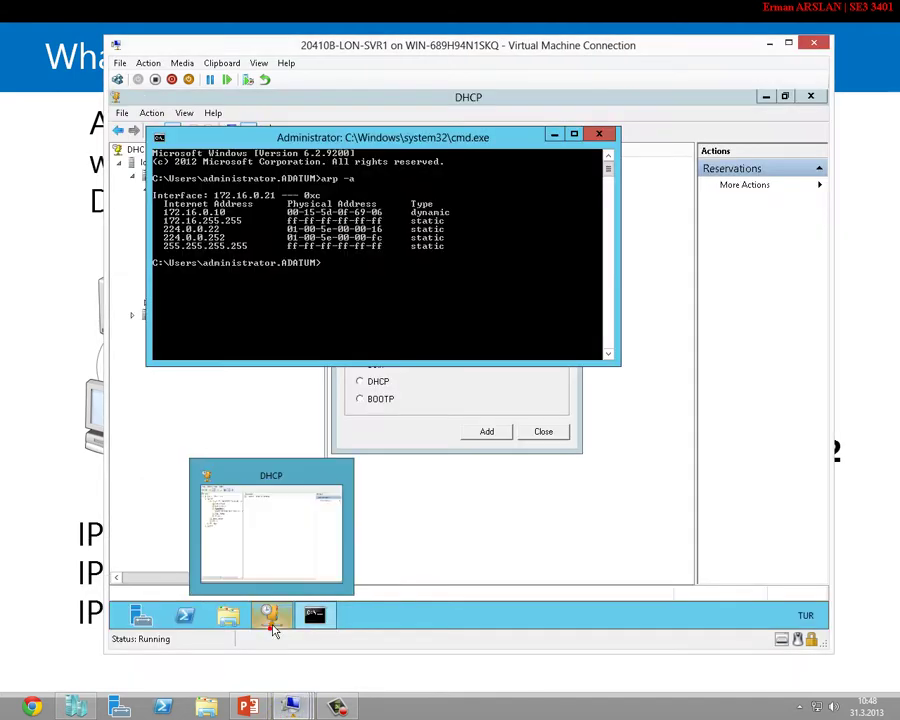
Return to the LON-SVR1 virtual machine and list the ARP table again with arp -a.
{"action": "left_click", "coordinate": [274, 628]}
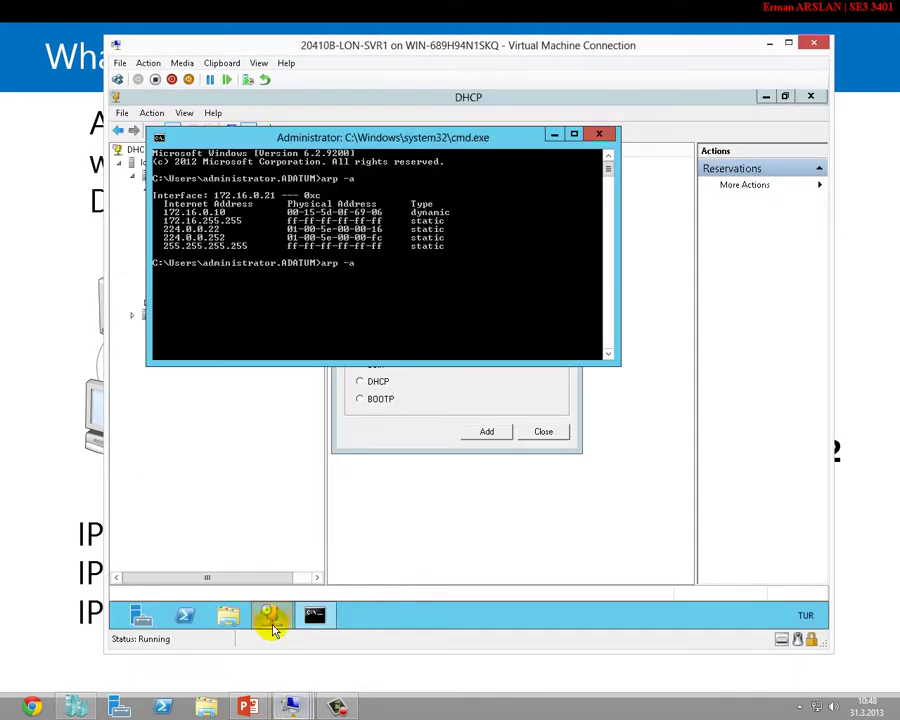
{"action": "key", "text": "Up"}
{"action": "key", "text": "Return"}
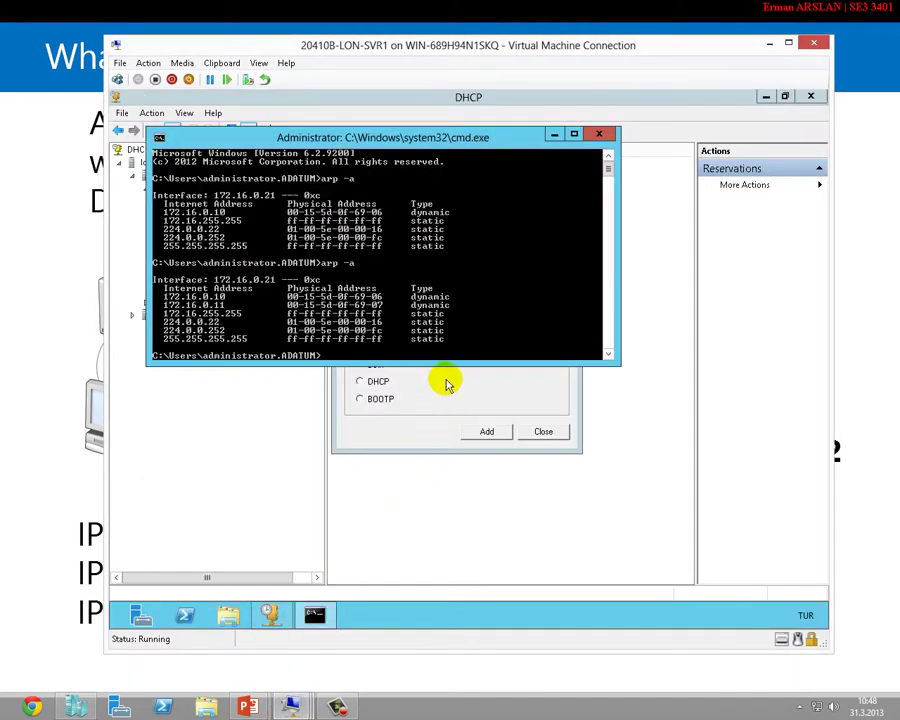
{"action": "key", "text": "Return"}
Ping 172.16.0.11 from LON-SVR1, interrupt the ping and list the refreshed ARP table with arp -a.
{"action": "type", "text": "pin"}
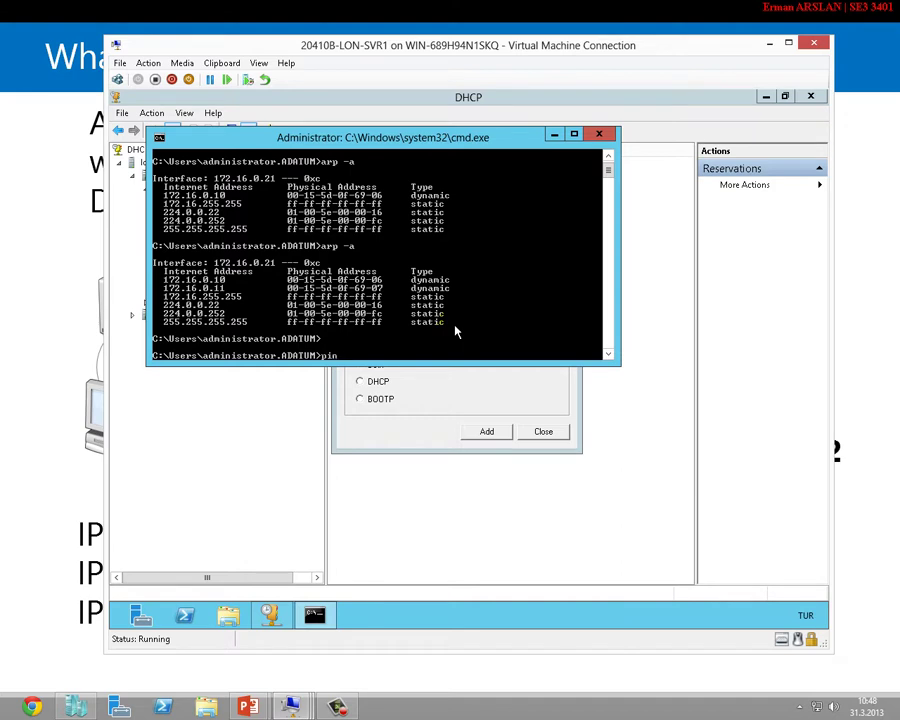
{"action": "type", "text": "g 172.16.0.11"}
{"action": "key", "text": "Return"}
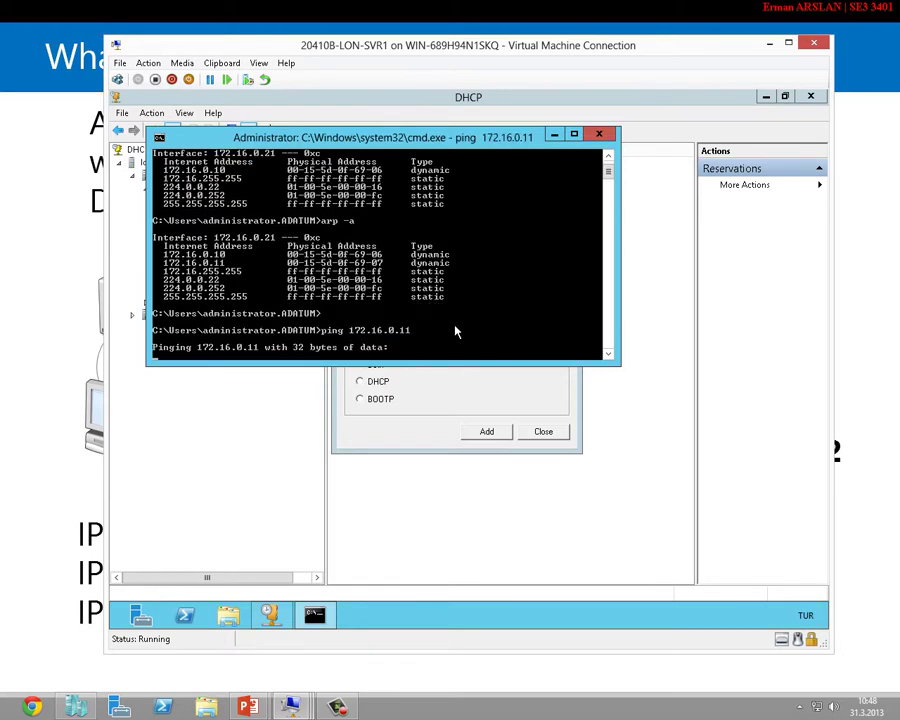
{"action": "key", "text": "ctrl+c"}
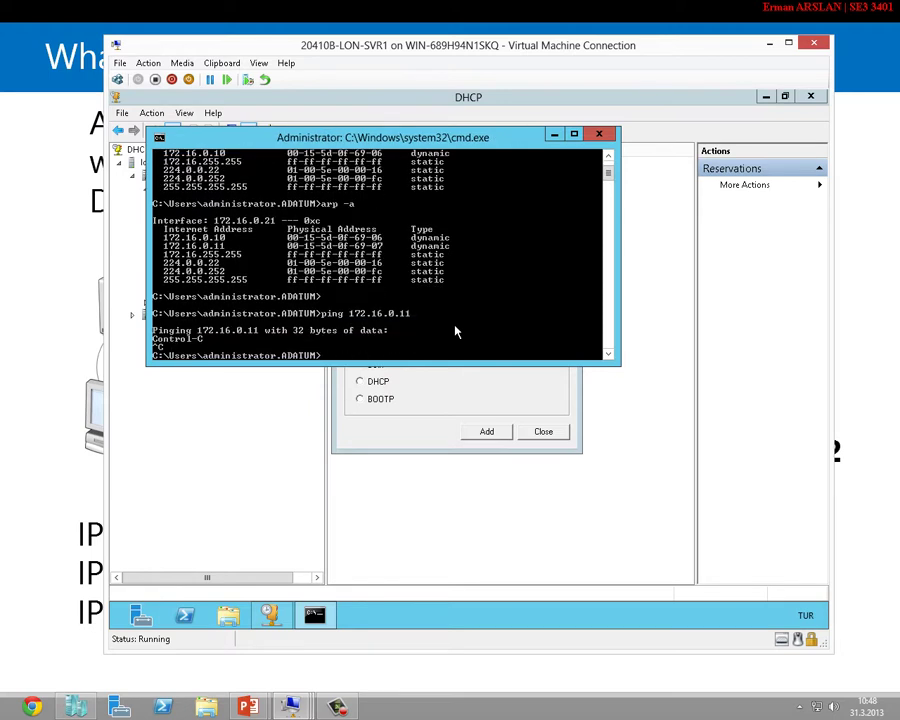
{"action": "type", "text": "arp -a"}
{"action": "key", "text": "Return"}
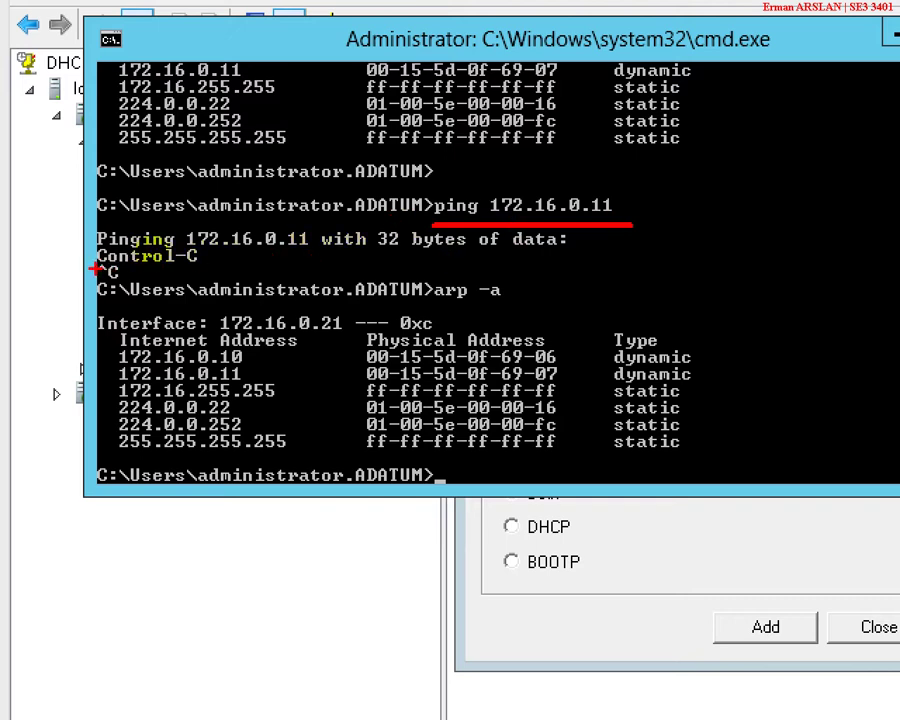
{"action": "left_click_drag", "start_coordinate": [97, 263], "coordinate": [221, 262]}
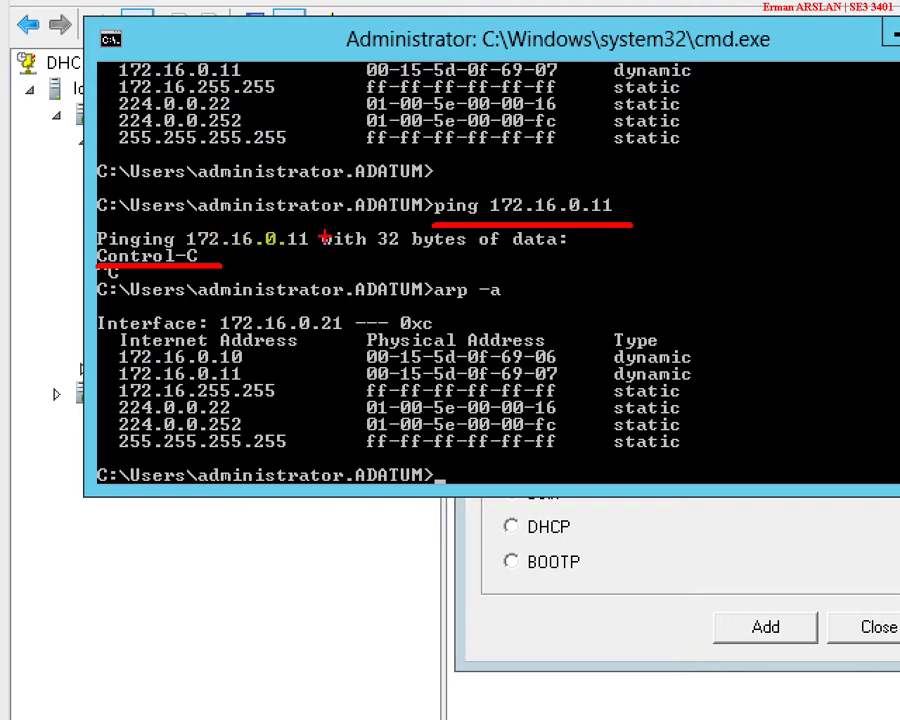
{"action": "left_click_drag", "start_coordinate": [432, 305], "coordinate": [511, 304]}
{"action": "mouse_move", "coordinate": [101, 363]}
{"action": "left_mouse_down"}
{"action": "mouse_move", "coordinate": [593, 392]}
{"action": "mouse_move", "coordinate": [766, 390]}
{"action": "left_mouse_up"}
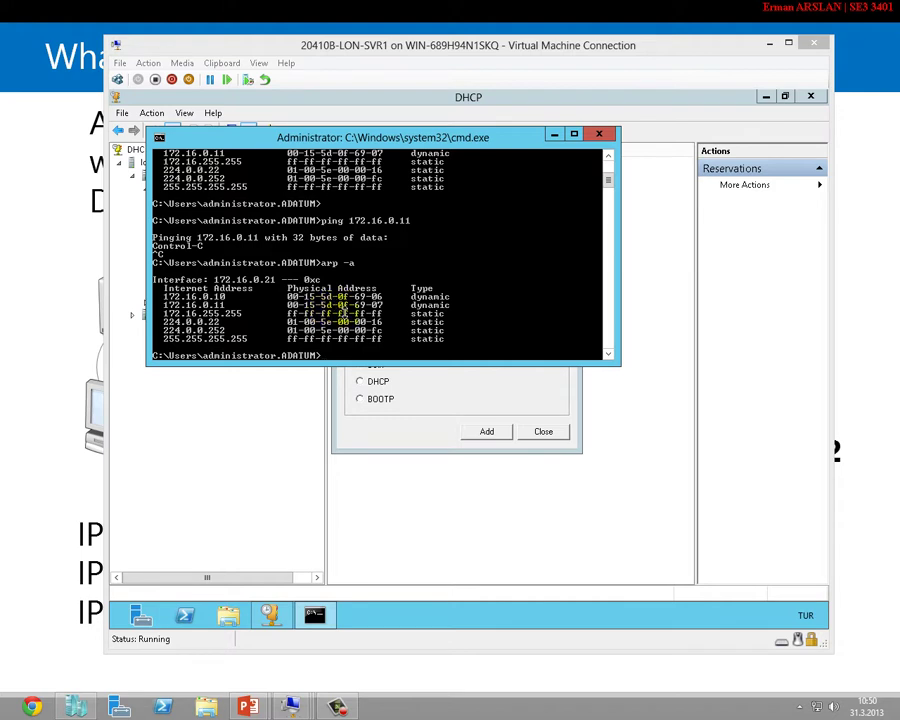
{"action": "right_click", "coordinate": [470, 356]}
{"action": "left_click", "coordinate": [458, 275]}
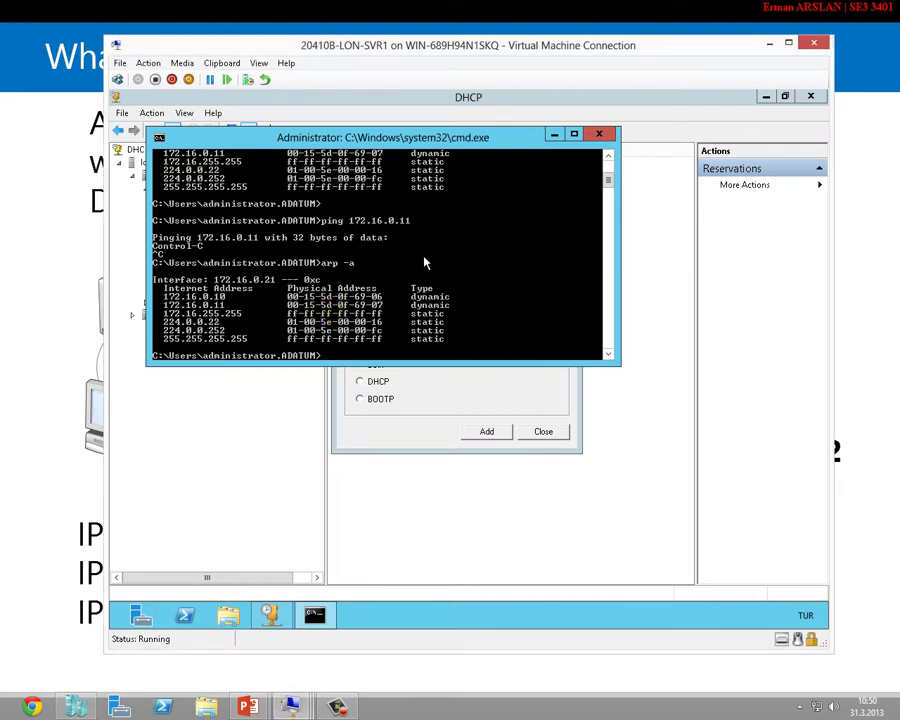
{"action": "right_click", "coordinate": [457, 258]}
{"action": "left_click", "coordinate": [436, 259]}
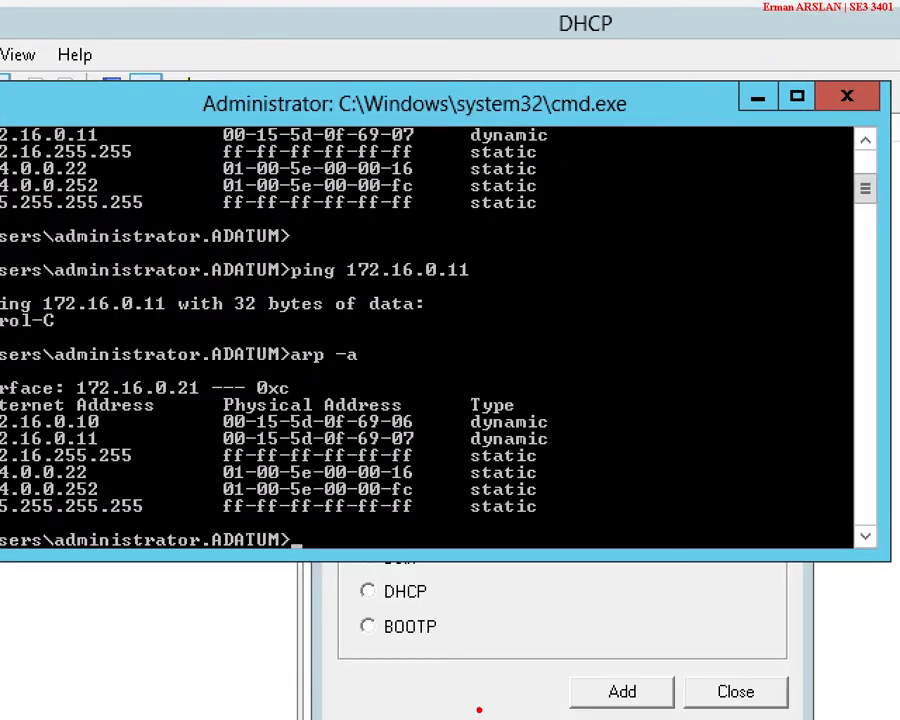
{"action": "left_click_drag", "start_coordinate": [292, 292], "coordinate": [486, 291]}
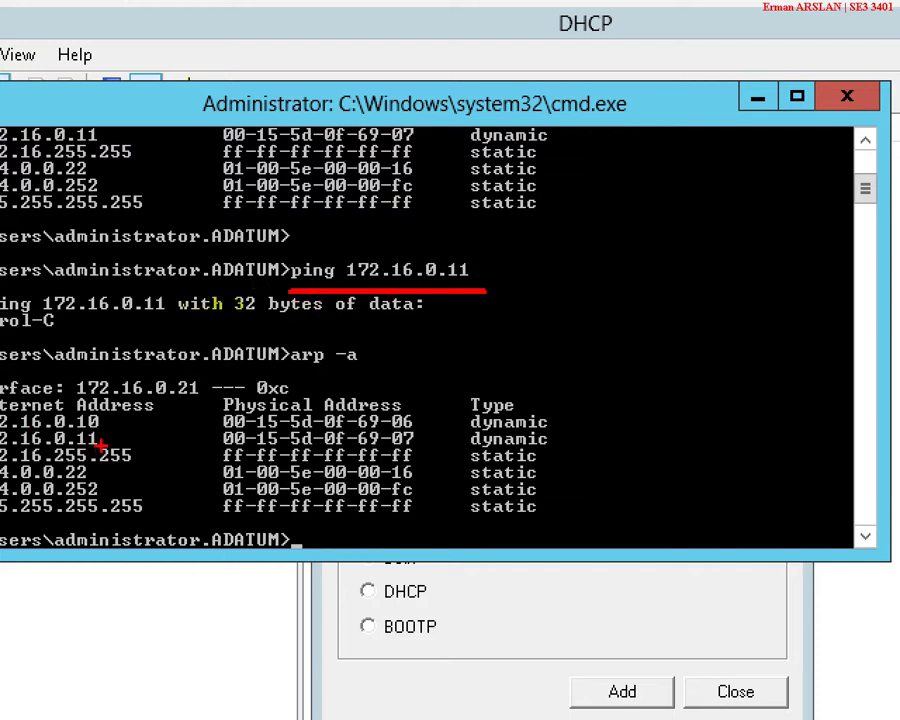
{"action": "left_click_drag", "start_coordinate": [102, 440], "coordinate": [124, 420]}
{"action": "key", "text": "Escape"}
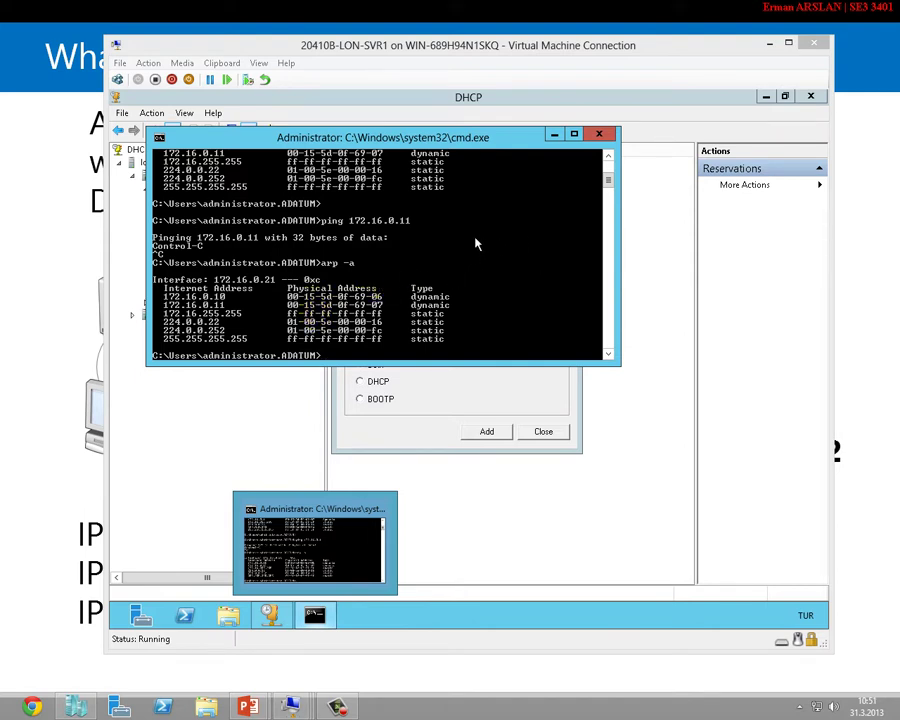
Mark and copy the physical address of the 172.16.0.11 entry, 00-15-5d-0f-69-07, from the latest ARP table.
{"action": "right_click", "coordinate": [393, 273]}
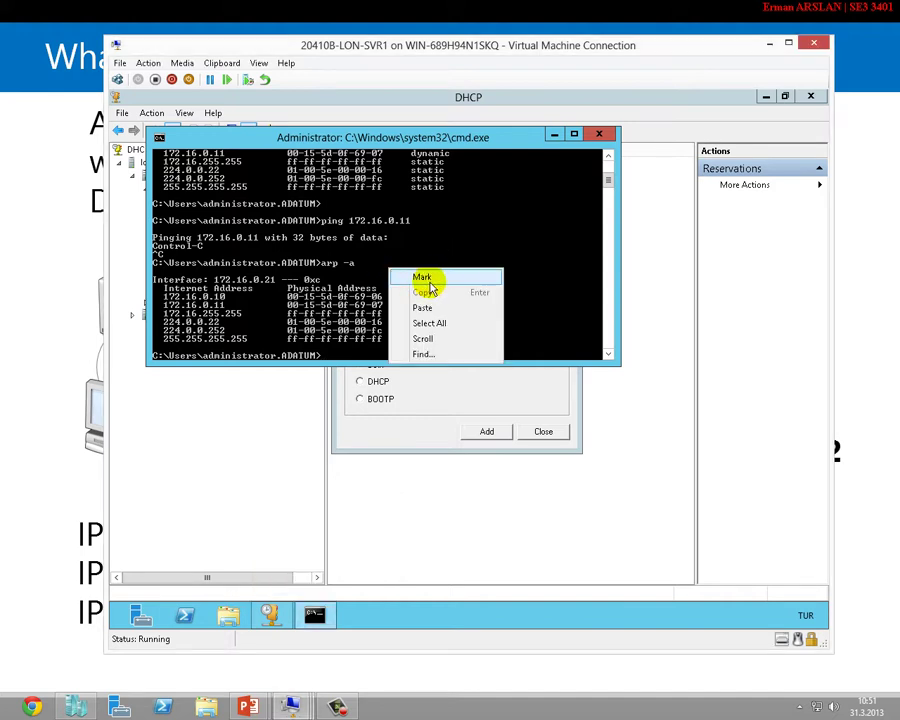
{"action": "left_click", "coordinate": [424, 278]}
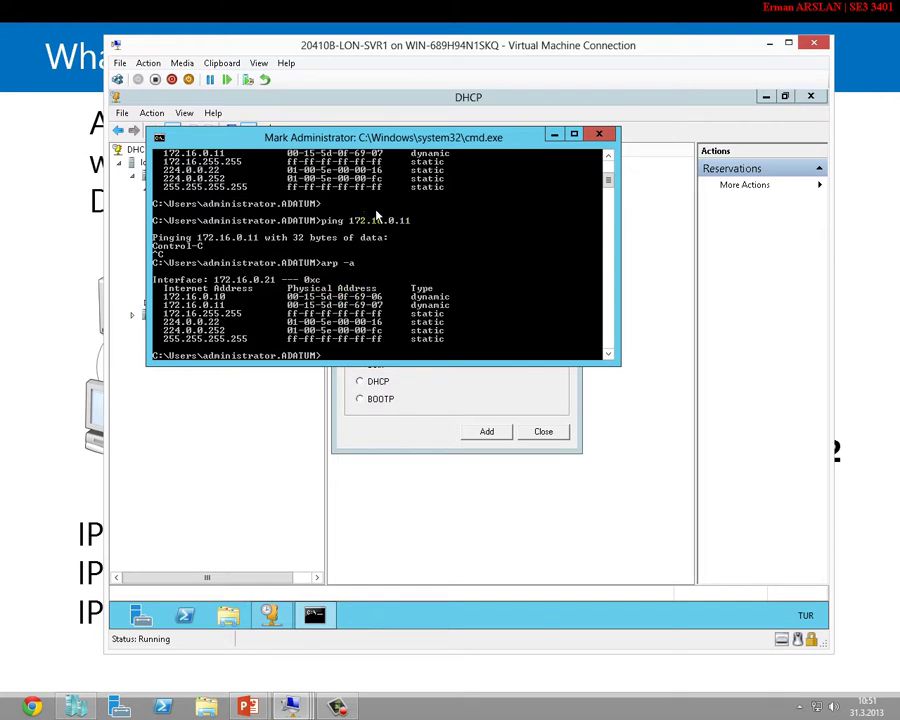
{"action": "left_click_drag", "start_coordinate": [288, 295], "coordinate": [381, 314]}
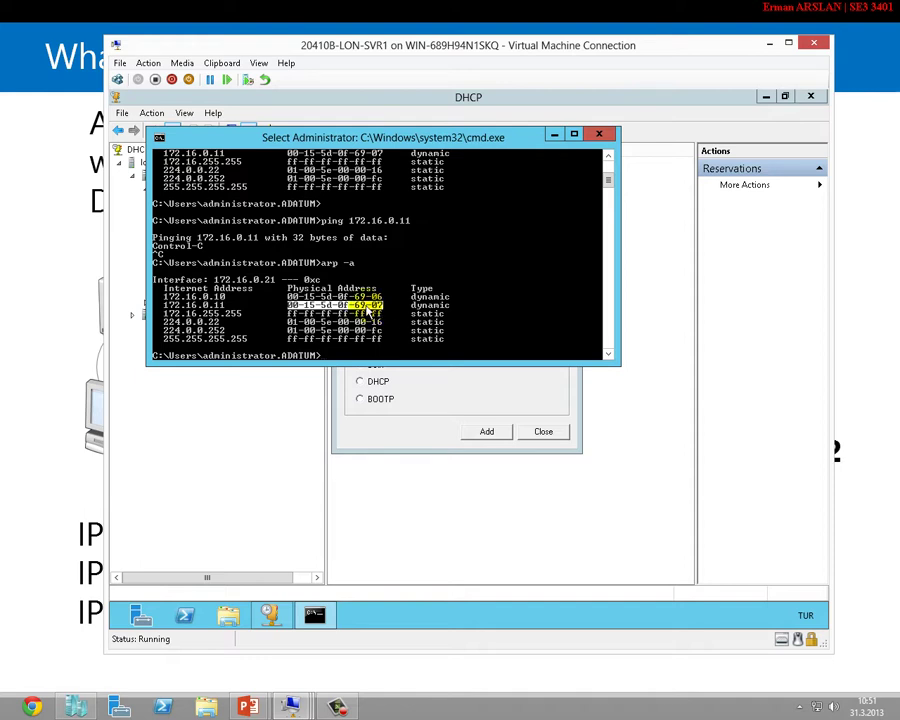
{"action": "right_click", "coordinate": [369, 313]}
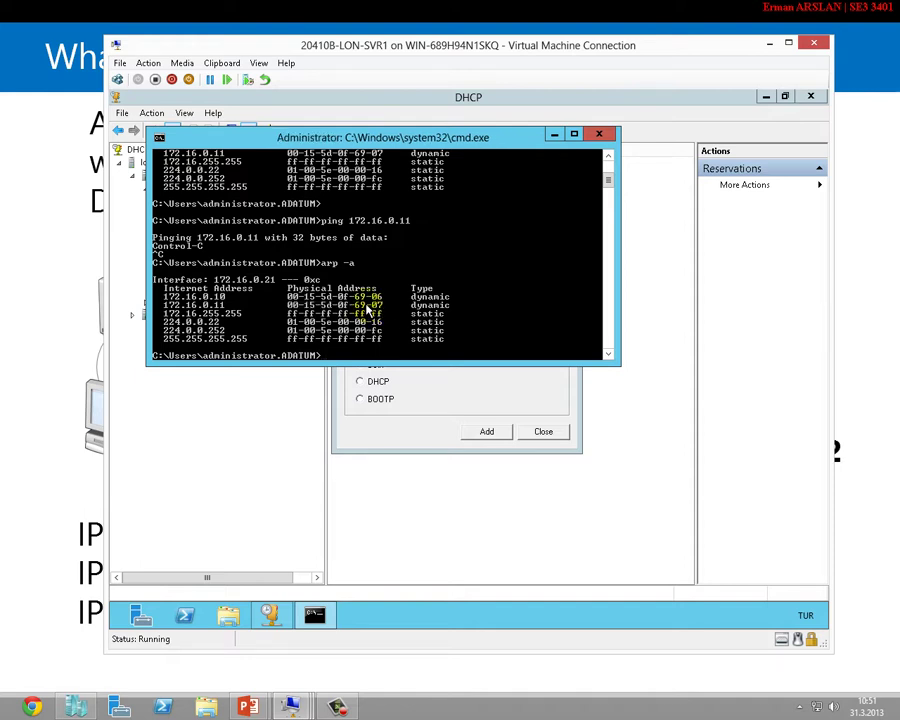
{"action": "right_click", "coordinate": [474, 230]}
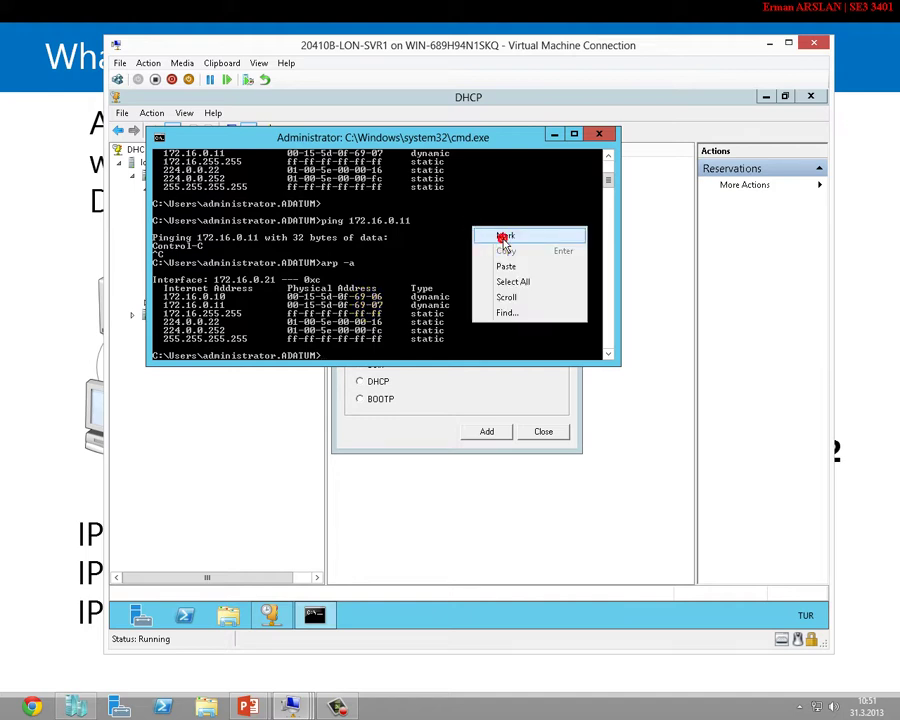
{"action": "left_click", "coordinate": [505, 238]}
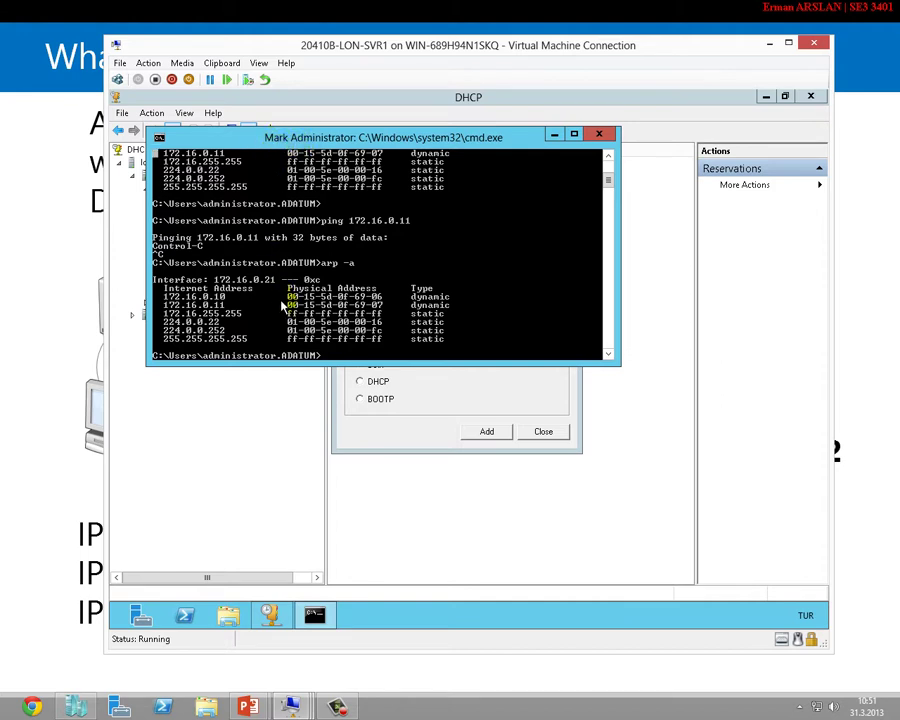
{"action": "left_click_drag", "start_coordinate": [289, 311], "coordinate": [381, 313]}
{"action": "key", "text": "Return"}
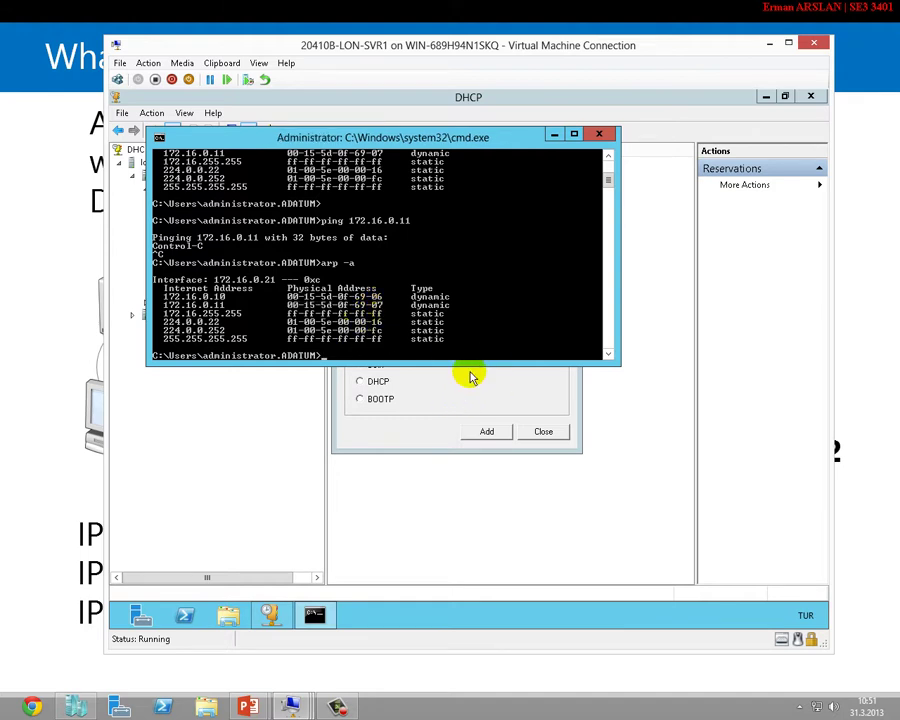
Paste the copied MAC address 00-15-5d-0f-69-07 into the new deneme reservation.
{"action": "left_click", "coordinate": [400, 421]}
{"action": "right_click", "coordinate": [463, 311]}
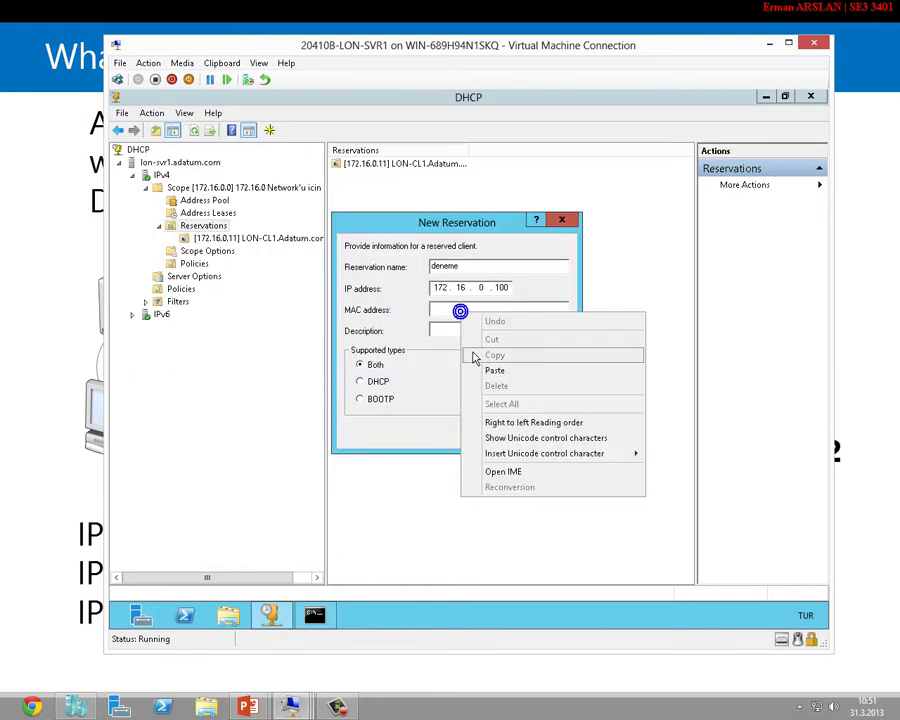
{"action": "left_click", "coordinate": [485, 368]}
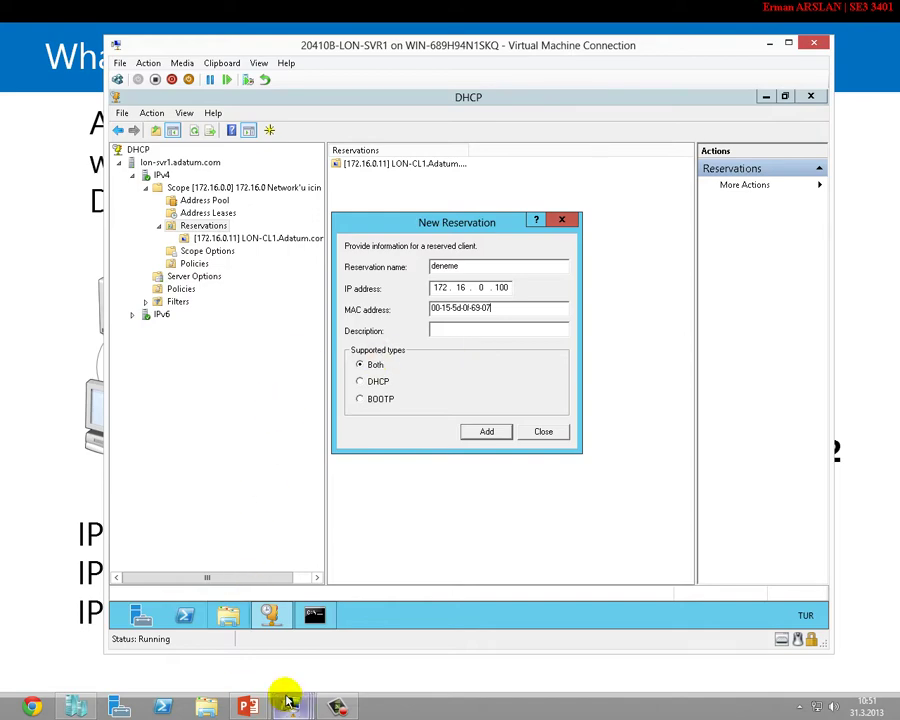
Check the pasted MAC address against the Ethernet adapter's physical address on LON-CL1, and return to the reservation on LON-SVR1.
{"action": "mouse_move", "coordinate": [291, 706]}
{"action": "left_click", "coordinate": [426, 612]}
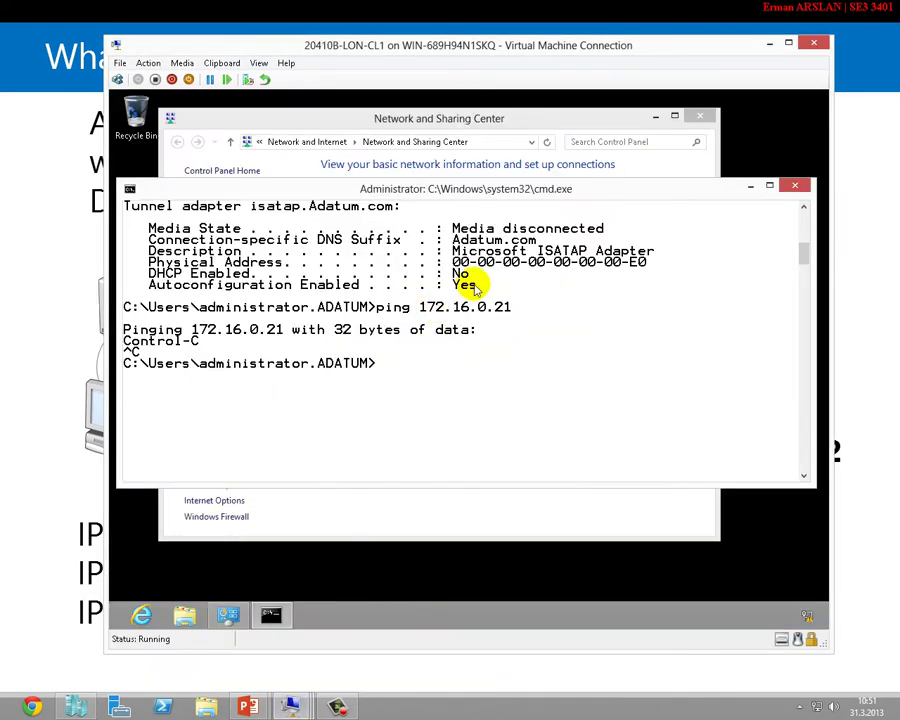
{"action": "scroll", "coordinate": [466, 287], "scroll_direction": "up", "scroll_amount": 10}
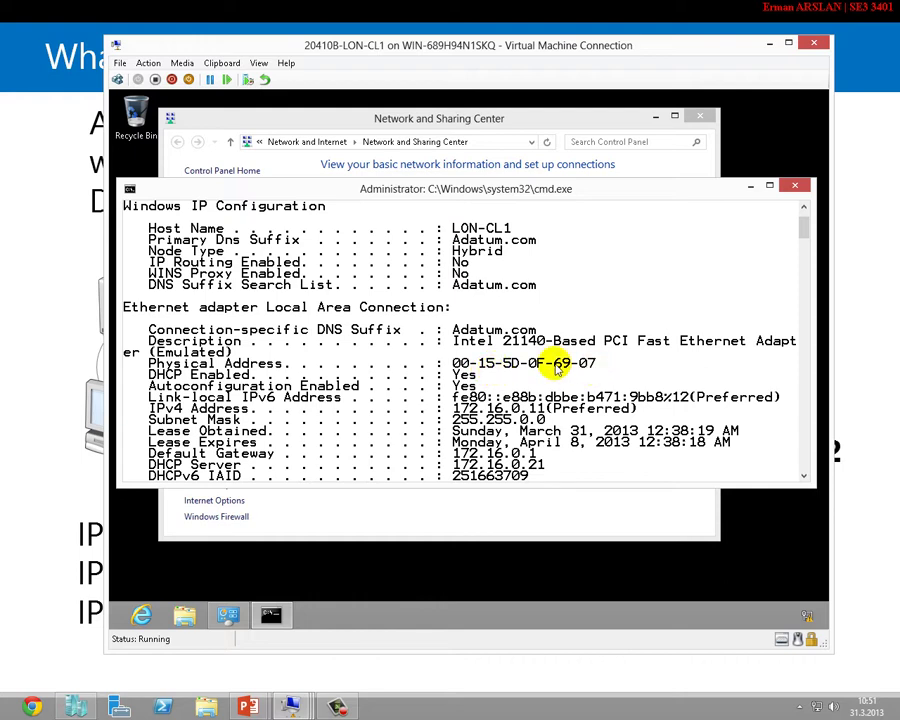
{"action": "mouse_move", "coordinate": [291, 706]}
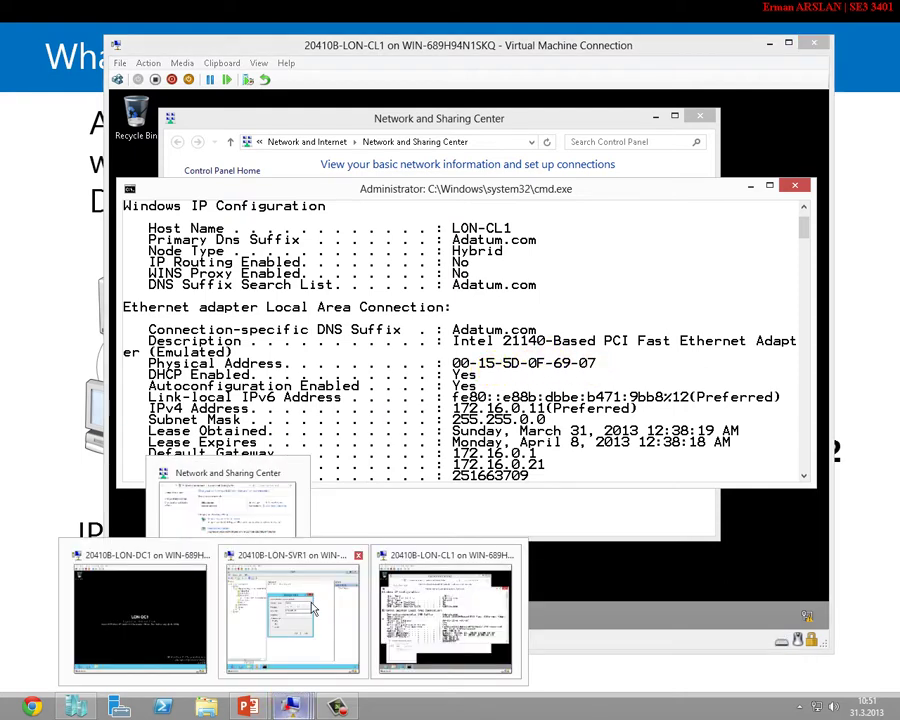
{"action": "left_click", "coordinate": [295, 675]}
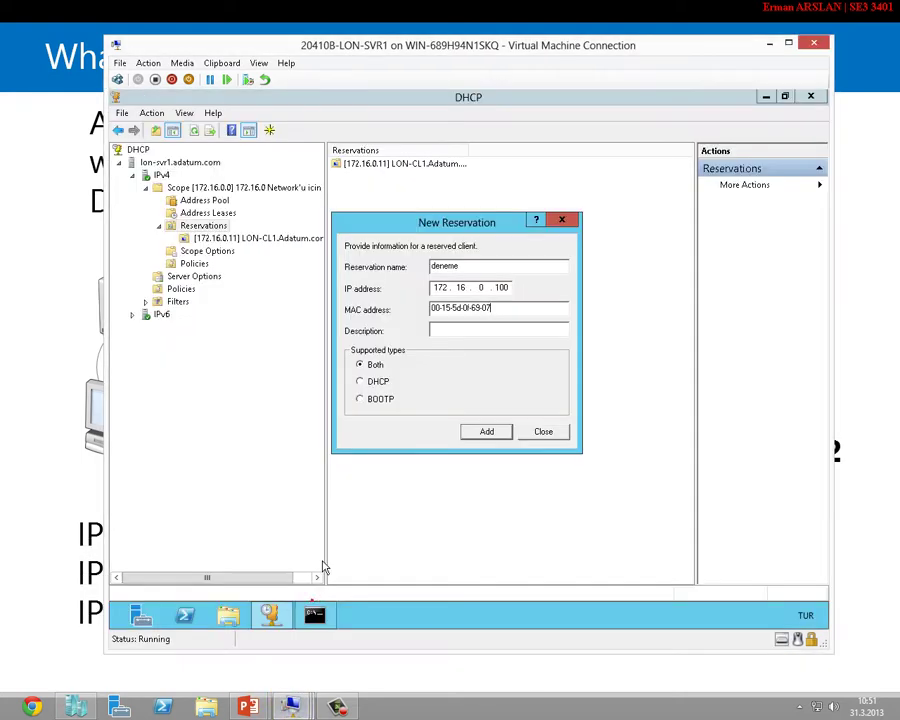
Try to add the deneme reservation for 172.16.0.100 with Both as the supported type.
{"action": "left_click", "coordinate": [473, 331]}
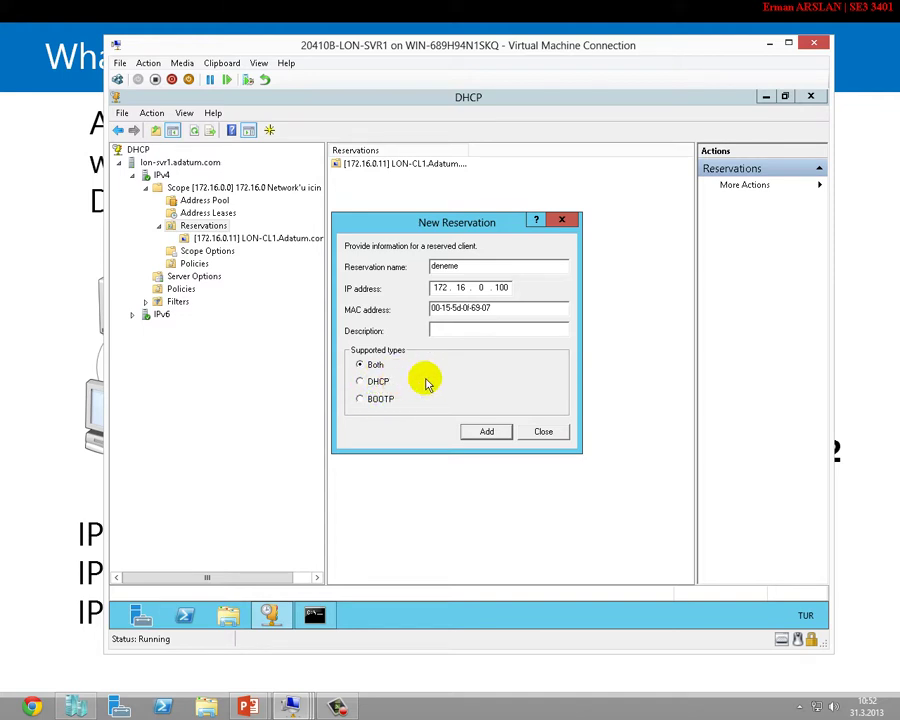
{"action": "left_click", "coordinate": [375, 387]}
{"action": "left_click", "coordinate": [376, 366]}
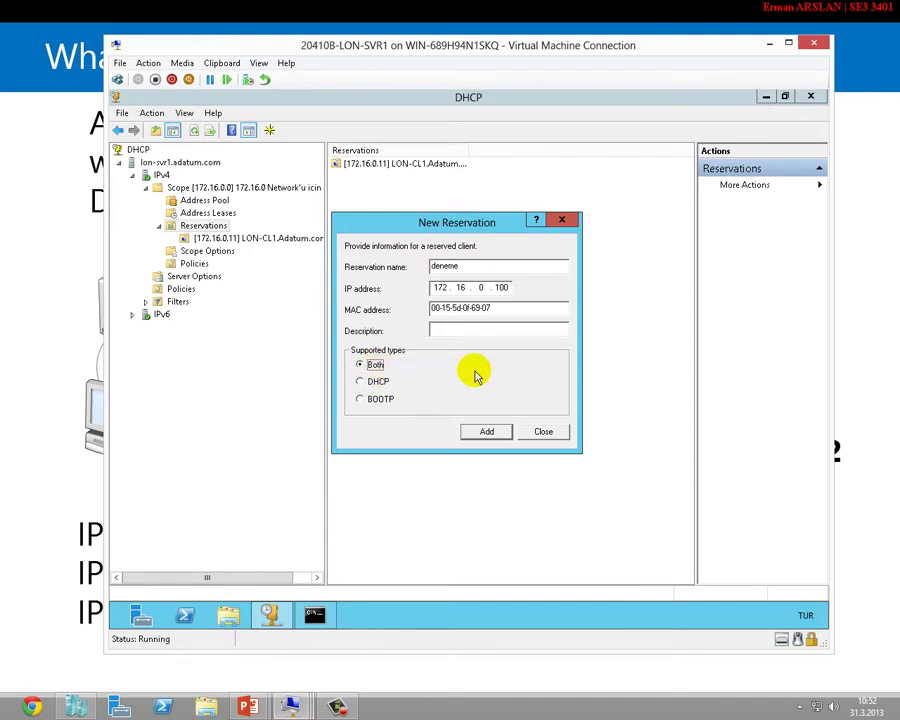
{"action": "left_click", "coordinate": [488, 434]}
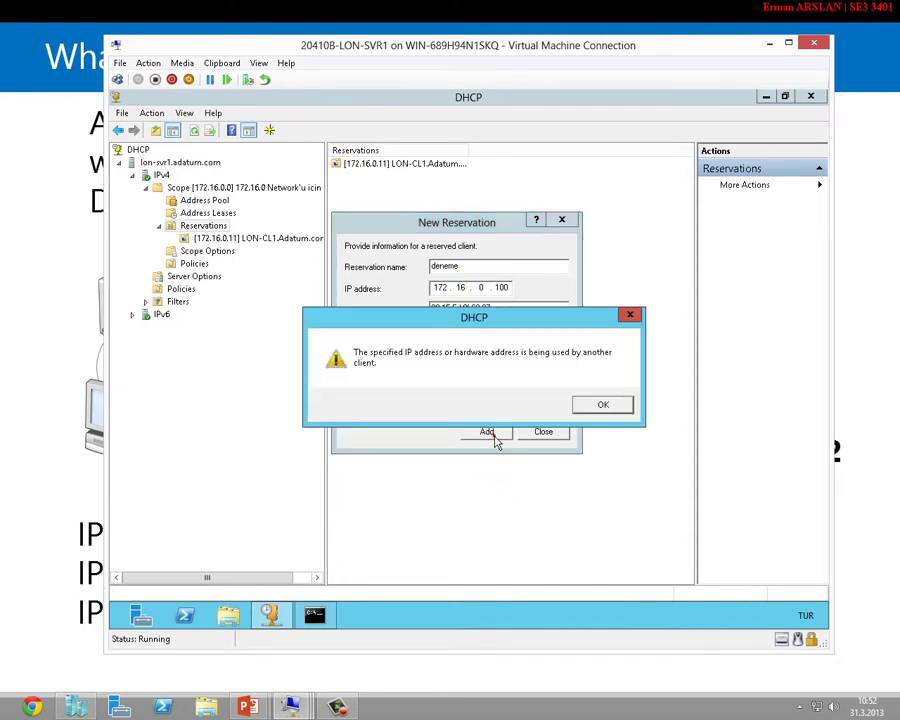
{"action": "left_click", "coordinate": [600, 408]}
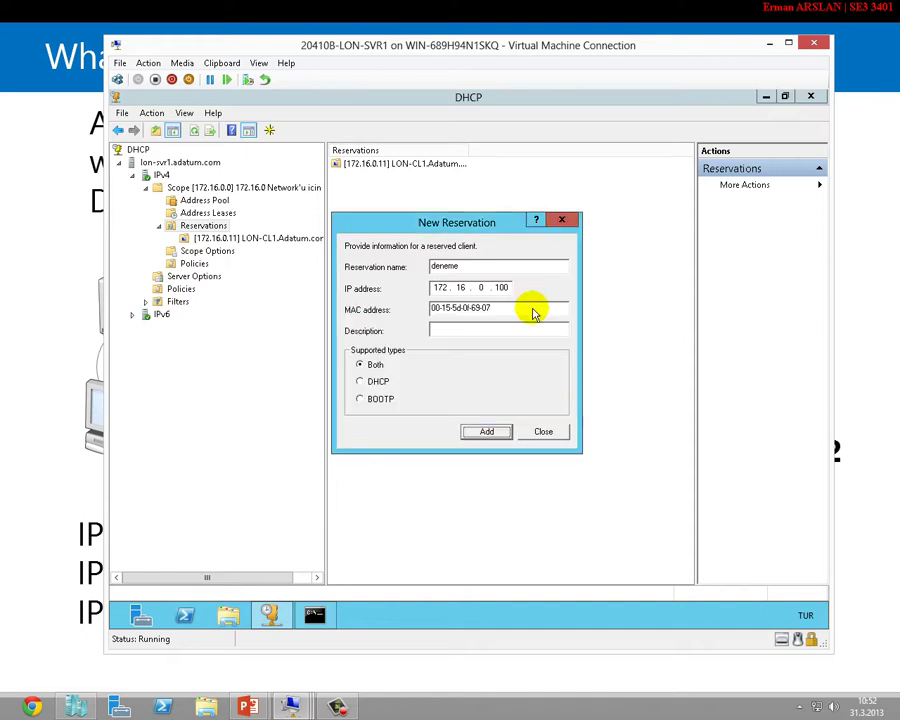
Change the deneme reservation's IP address to 172.16.0.105, try to add it again and close the reservation form.
{"action": "left_click", "coordinate": [500, 287]}
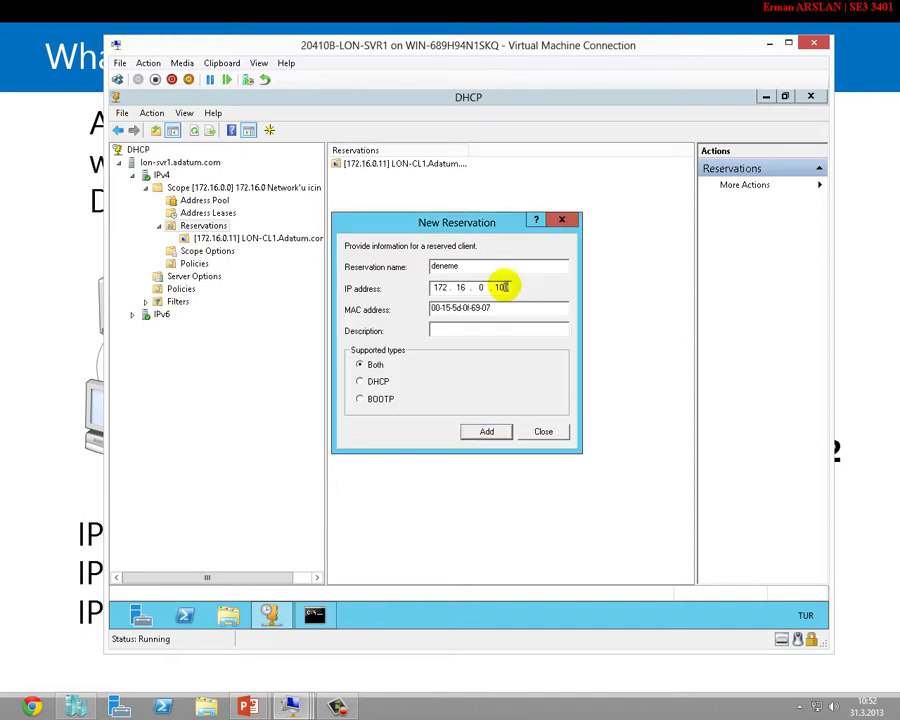
{"action": "key", "text": "BackSpace"}
{"action": "type", "text": "5"}
{"action": "left_click", "coordinate": [486, 430]}
{"action": "left_click", "coordinate": [592, 408]}
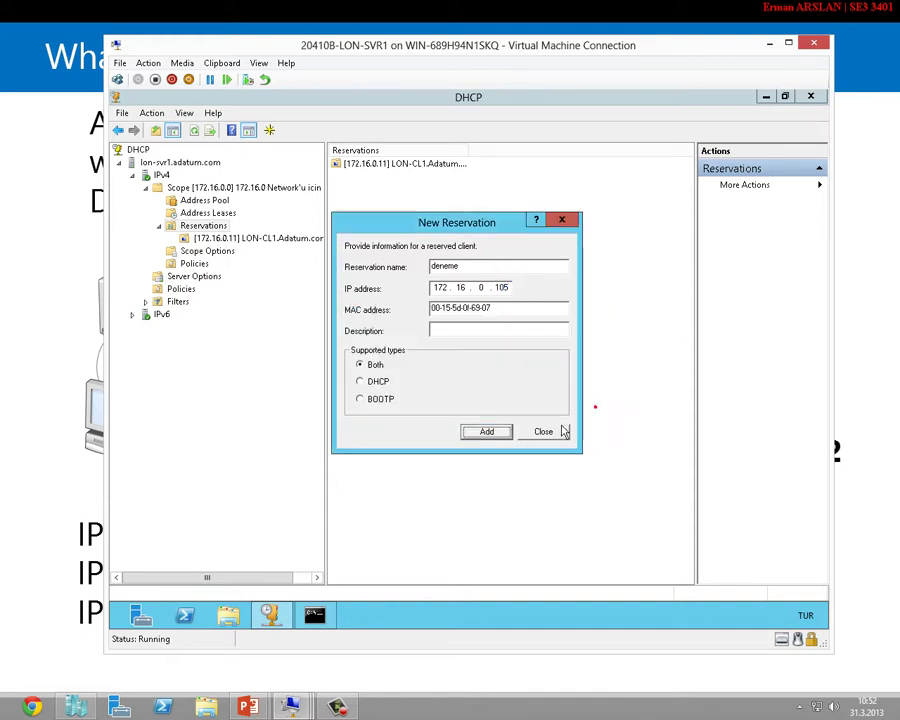
{"action": "left_click", "coordinate": [543, 432]}
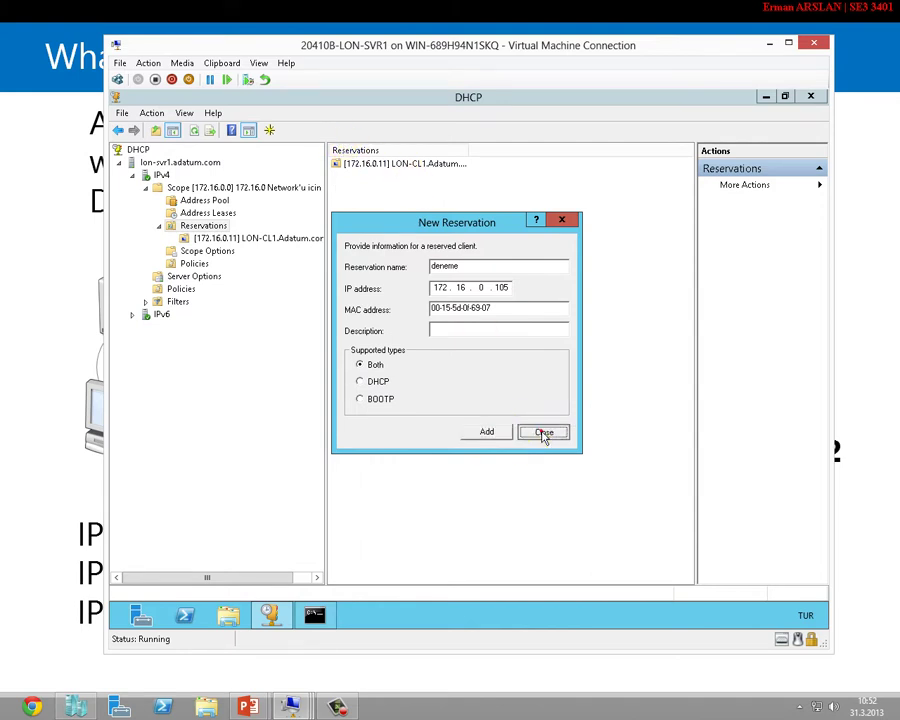
Delete the existing 172.16.0.11 LON-CL1 reservation.
{"action": "left_click", "coordinate": [364, 165]}
{"action": "right_click", "coordinate": [364, 166]}
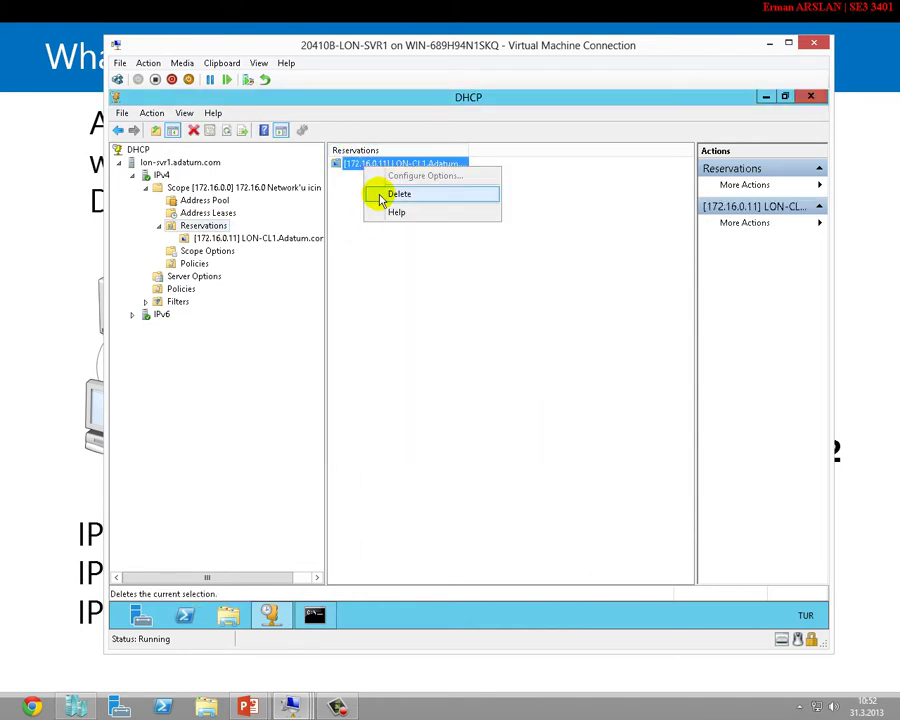
{"action": "left_click", "coordinate": [380, 200]}
{"action": "left_click", "coordinate": [514, 410]}
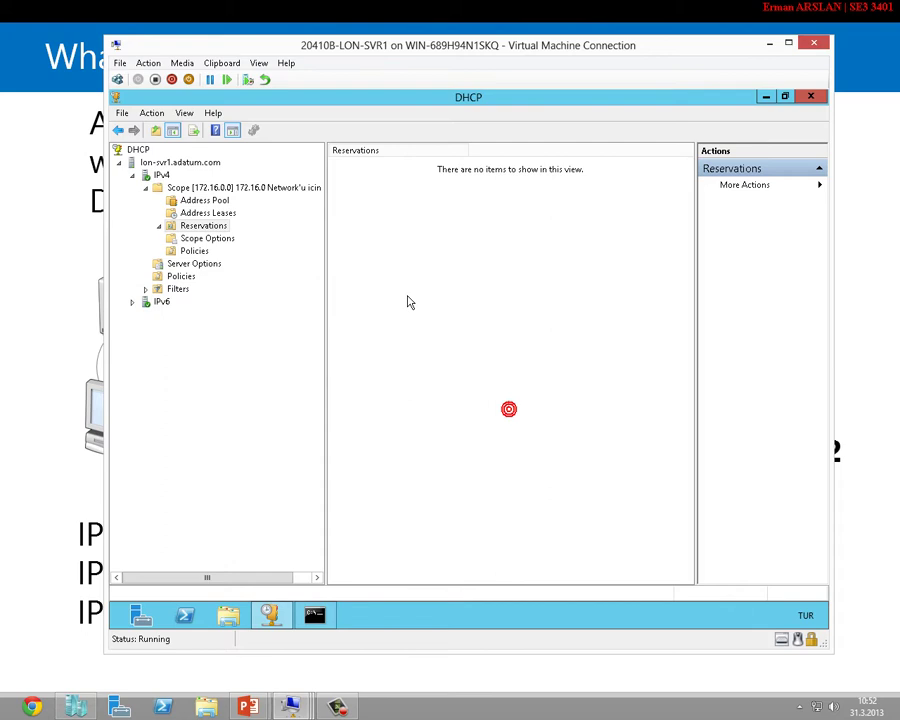
Start a new reservation named sadsadas with the IP address 172.16.0.10.
{"action": "left_click", "coordinate": [210, 226]}
{"action": "right_click", "coordinate": [230, 231]}
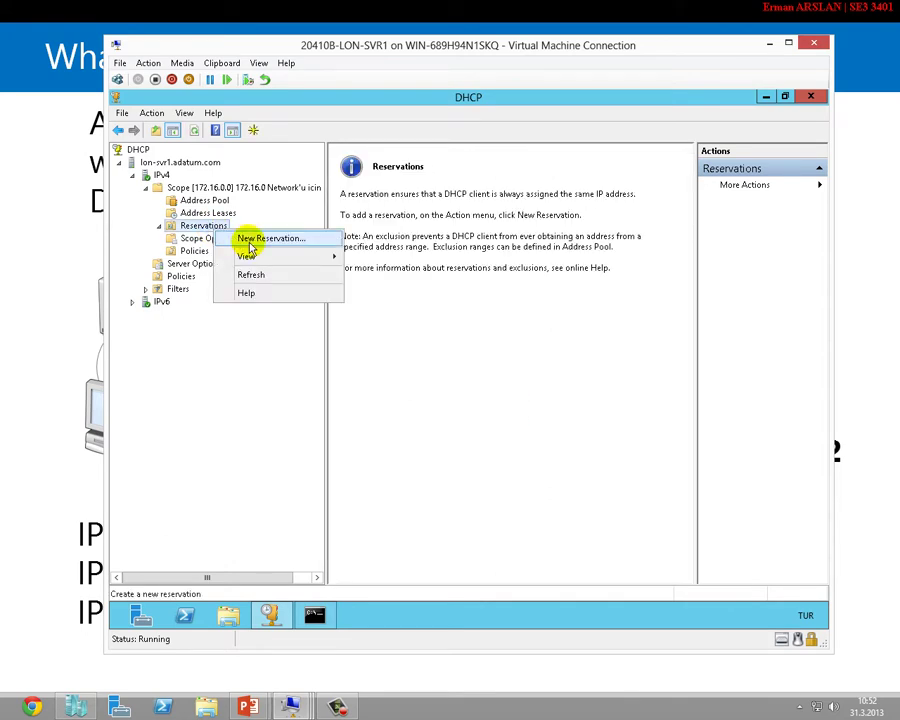
{"action": "left_click", "coordinate": [262, 238]}
{"action": "left_click_drag", "start_coordinate": [284, 152], "coordinate": [545, 265]}
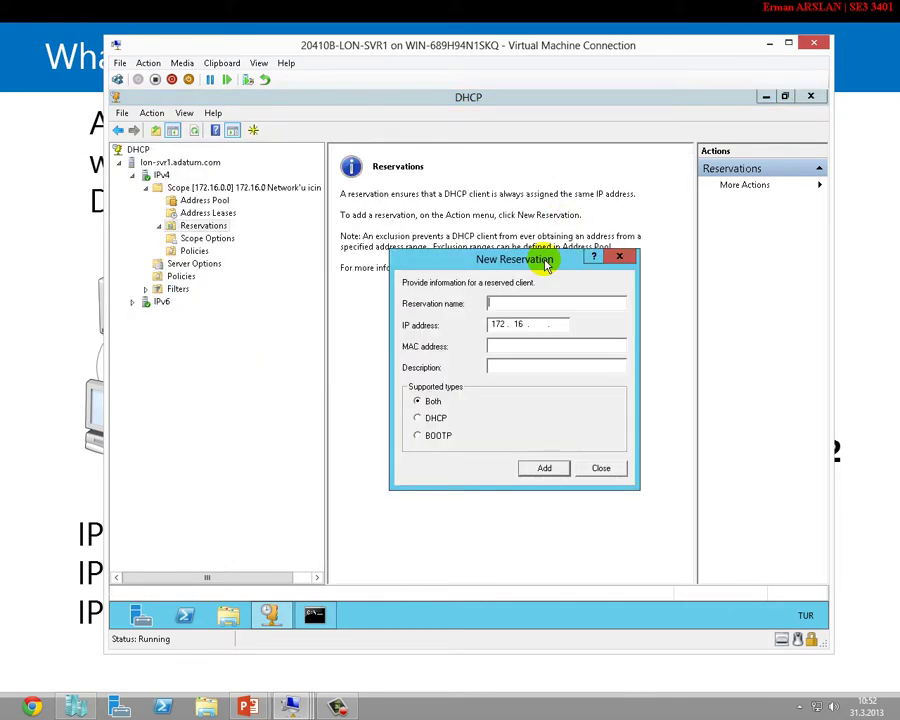
{"action": "type", "text": "sadsadas"}
{"action": "left_click", "coordinate": [546, 322]}
{"action": "type", "text": "0"}
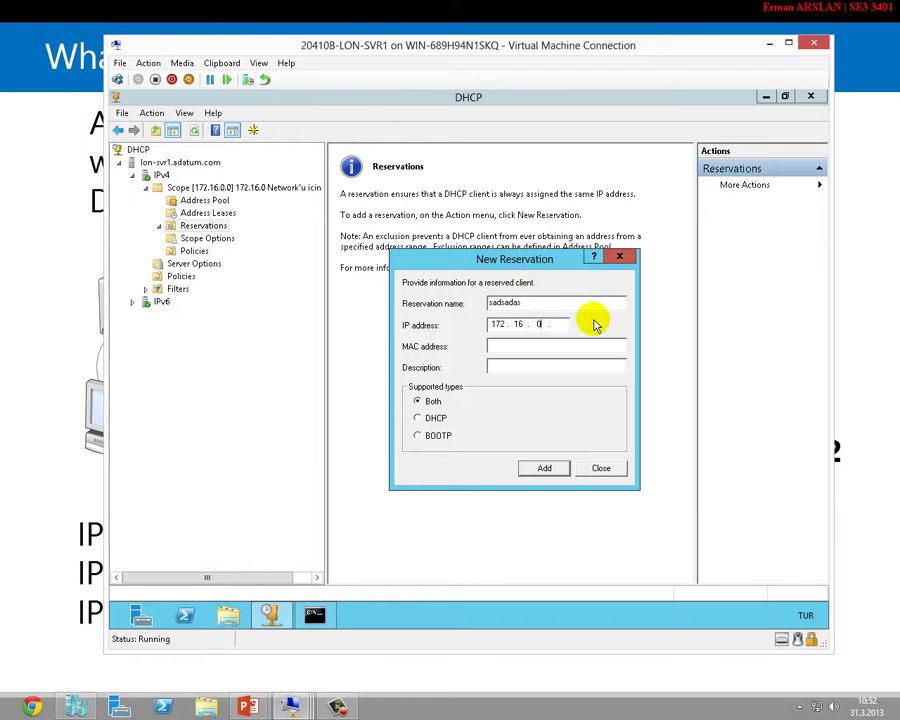
{"action": "left_click", "coordinate": [563, 326]}
{"action": "type", "text": "10"}
Paste the MAC address 00-15-5d-0f-69-07 into the sadsadas reservation, add it and close the reservation form.
{"action": "right_click", "coordinate": [545, 347]}
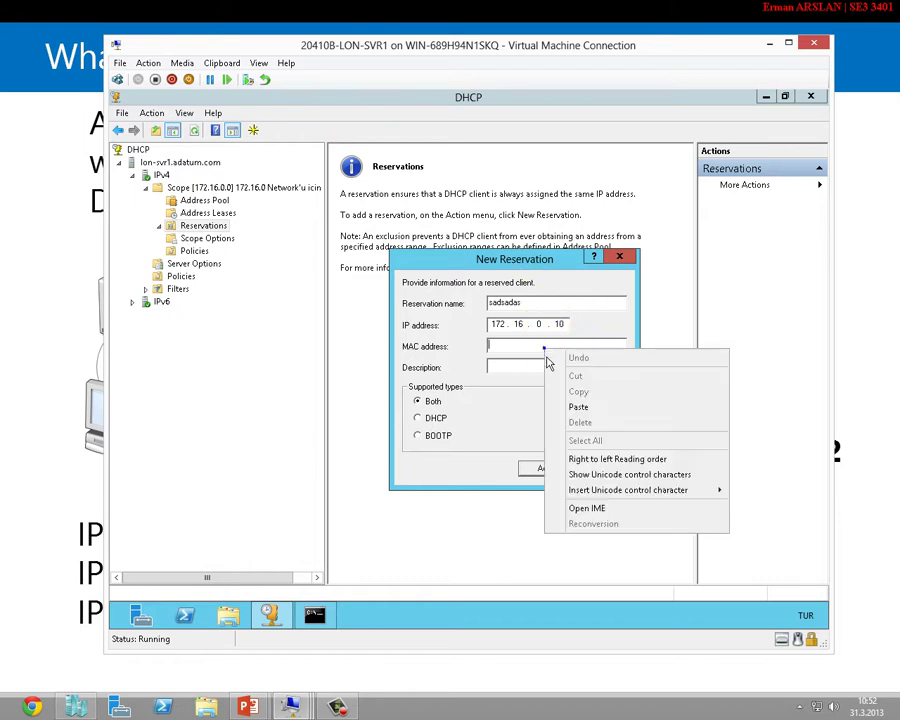
{"action": "left_click", "coordinate": [550, 407]}
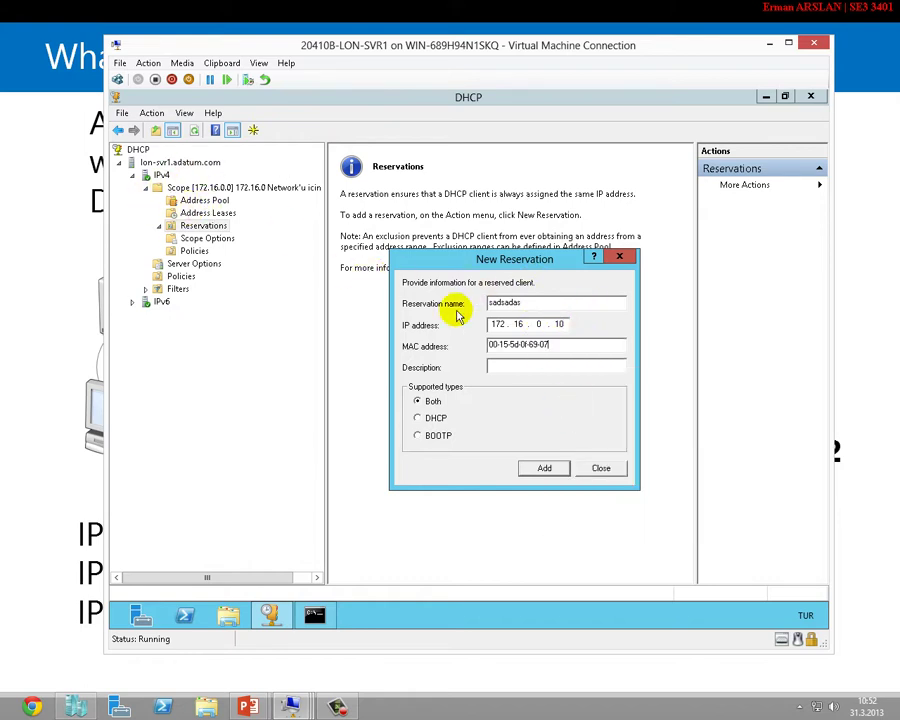
{"action": "left_click", "coordinate": [542, 470]}
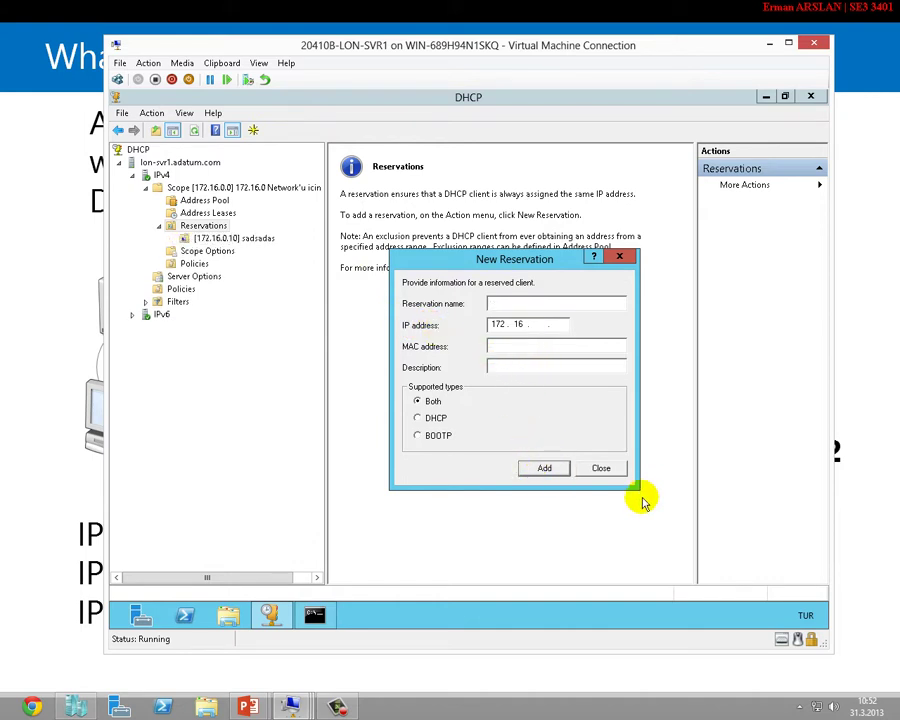
{"action": "left_click", "coordinate": [601, 468]}
Check the options of the sadsadas reservation and its entry in the Reservations list.
{"action": "left_click", "coordinate": [232, 239]}
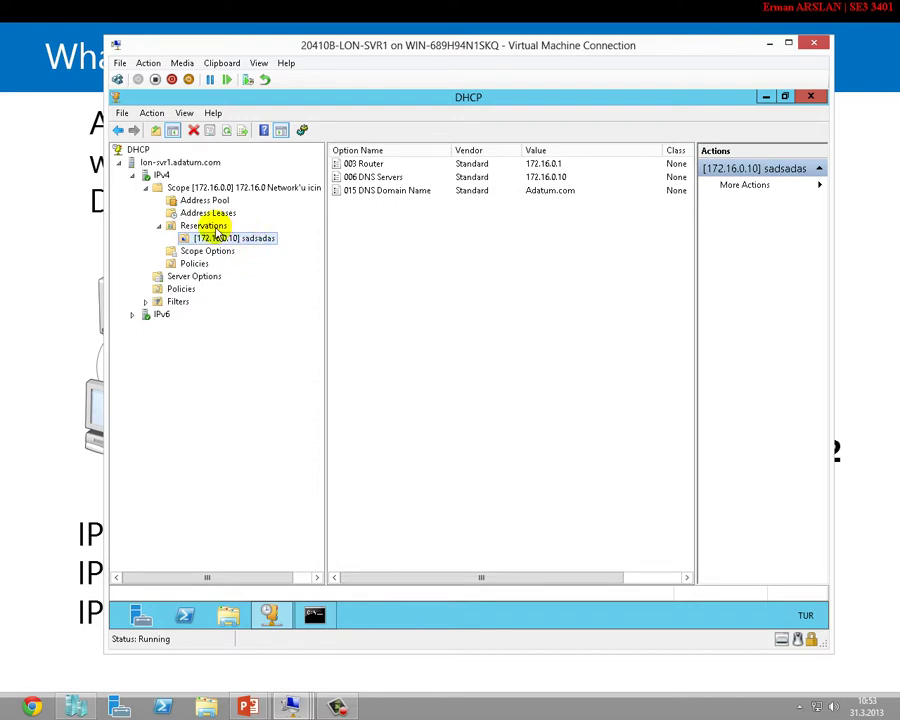
{"action": "left_click", "coordinate": [212, 226]}
{"action": "left_click", "coordinate": [241, 239]}
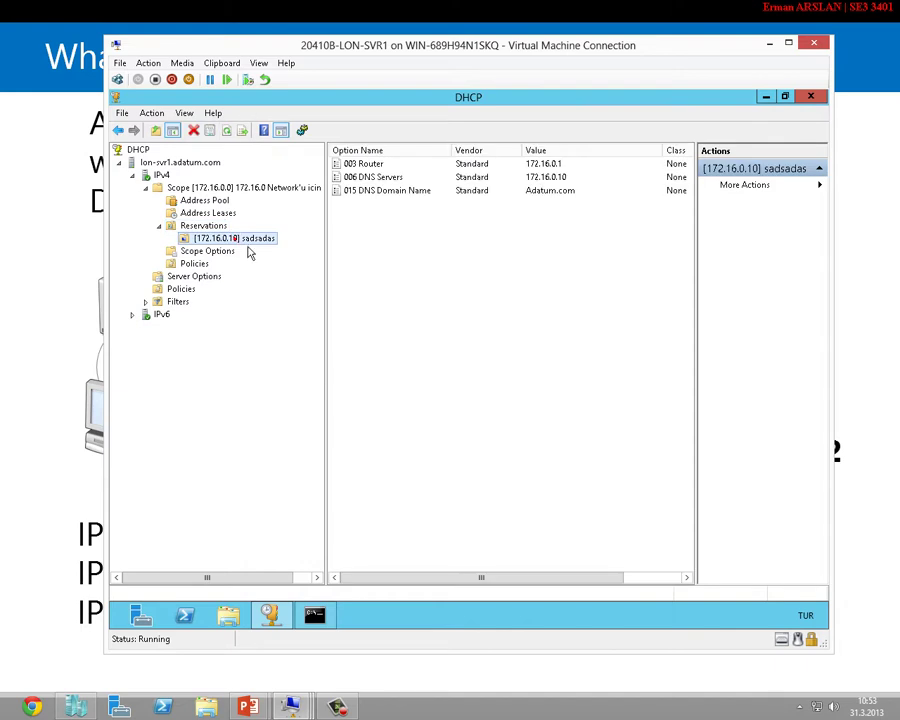
{"action": "left_click", "coordinate": [224, 226]}
{"action": "left_click", "coordinate": [232, 238]}
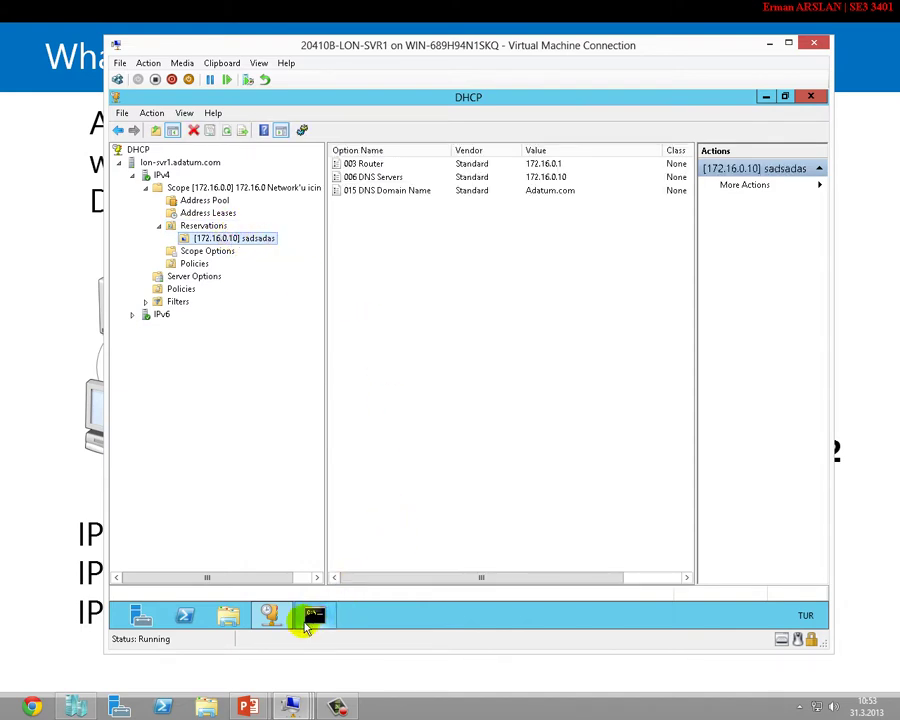
{"action": "left_click", "coordinate": [205, 226]}
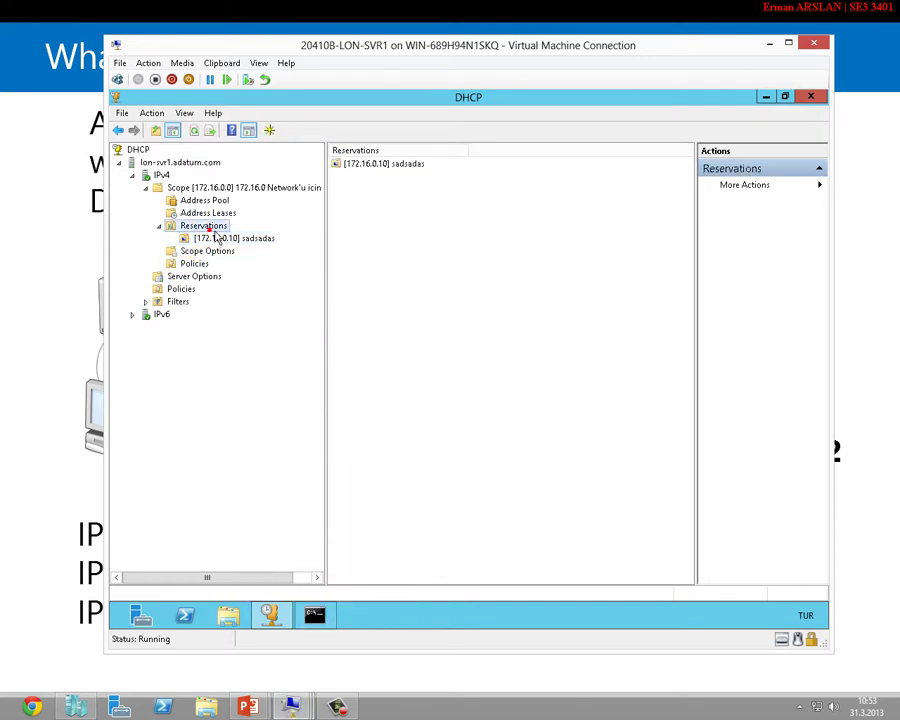
{"action": "left_click", "coordinate": [416, 171]}
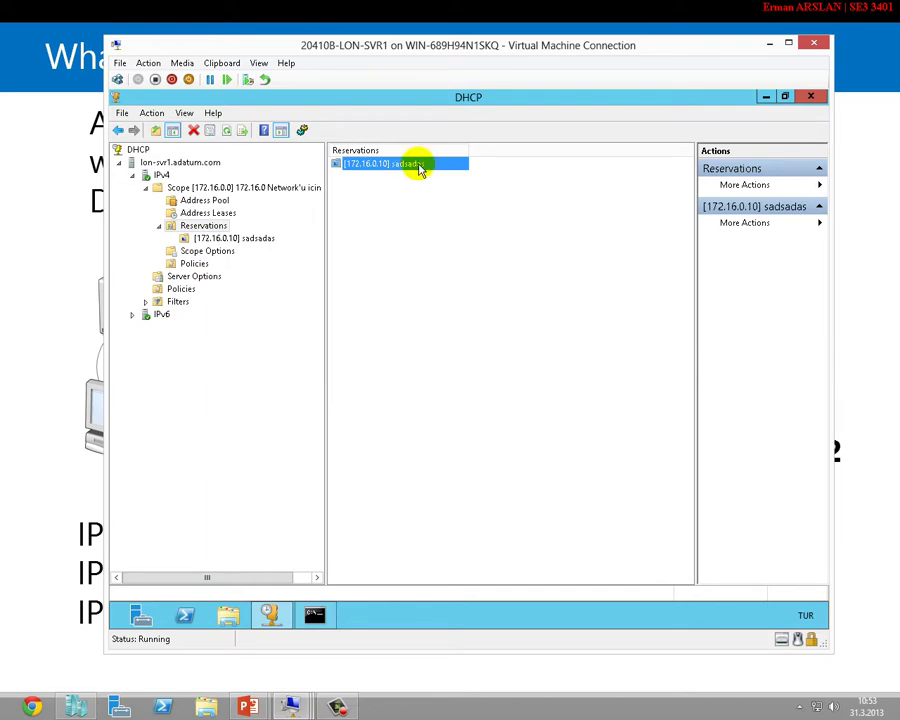
Switch to LON-CL1 and display its full IP configuration with ipconfig /all.
{"action": "mouse_move", "coordinate": [290, 707]}
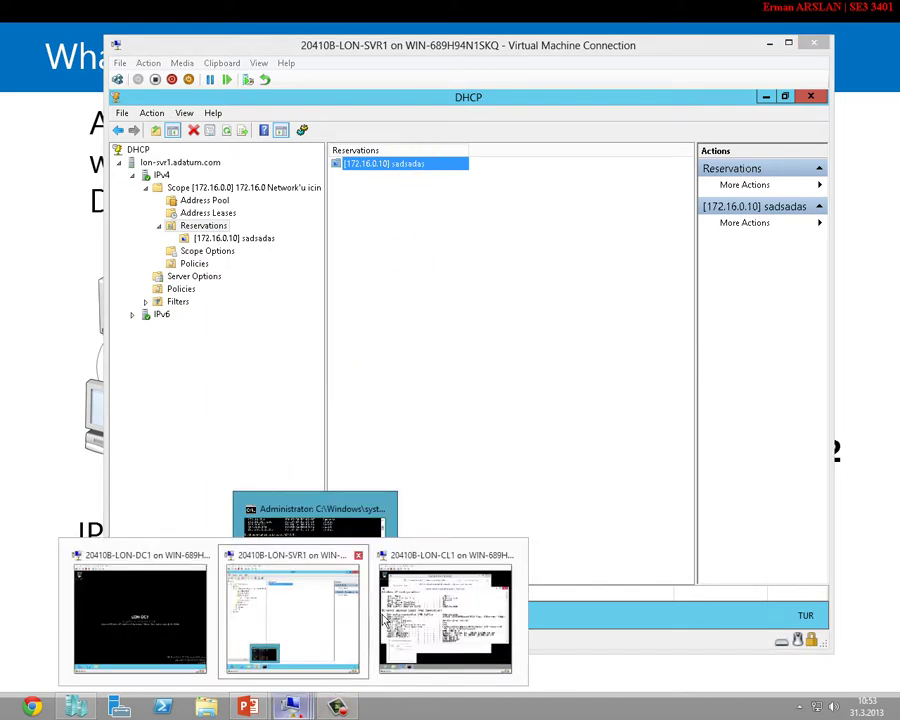
{"action": "left_click", "coordinate": [408, 615]}
{"action": "scroll", "coordinate": [402, 466], "scroll_direction": "down", "scroll_amount": 9}
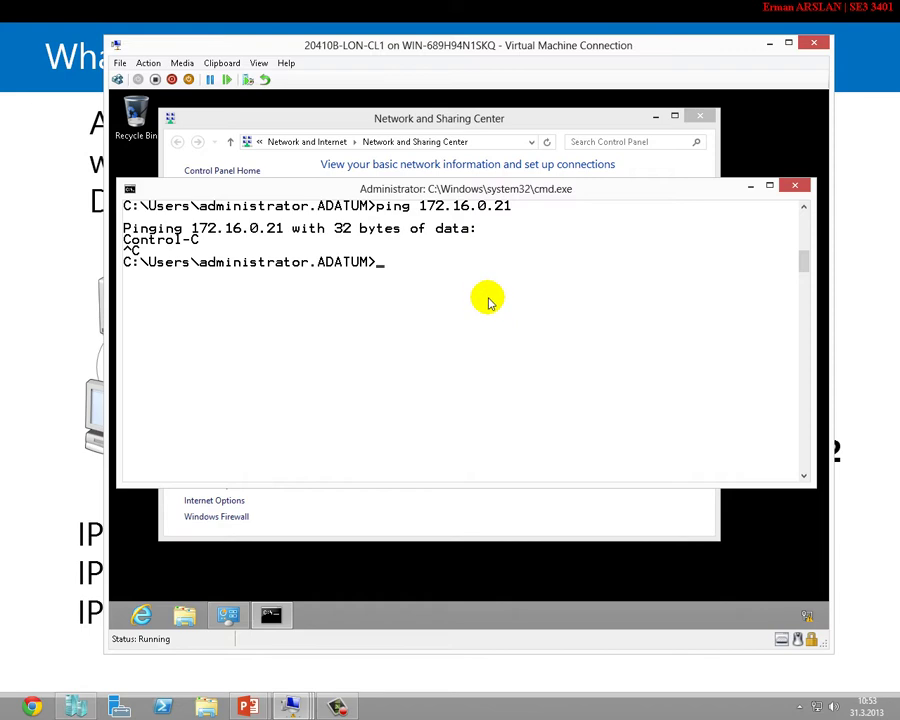
{"action": "key", "text": "Up"}
{"action": "key", "text": "Up"}
{"action": "key", "text": "Return"}
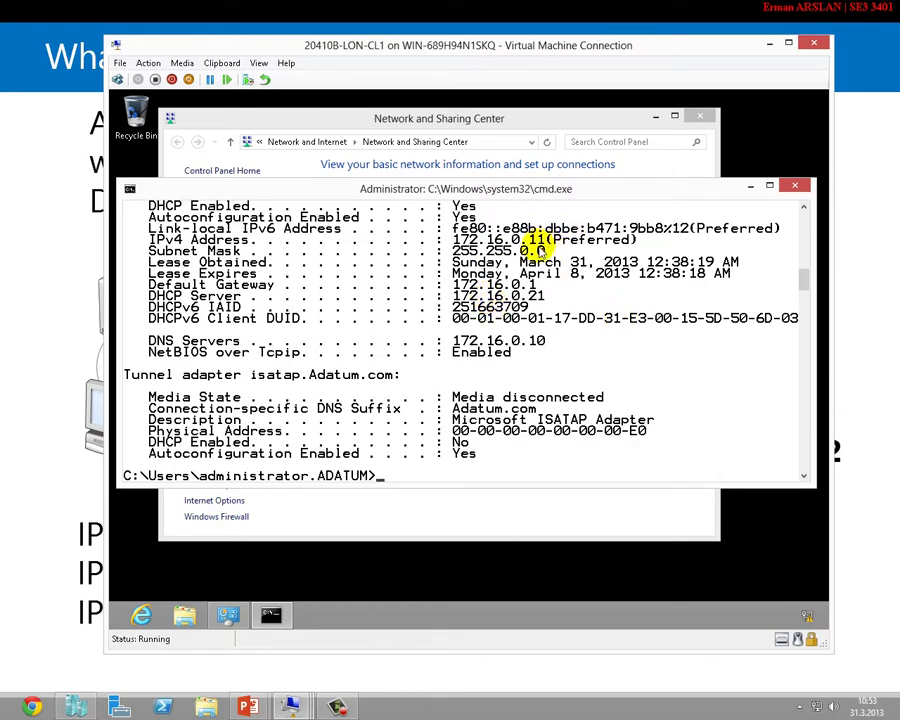
{"action": "scroll", "coordinate": [500, 307], "scroll_direction": "down", "scroll_amount": 3}
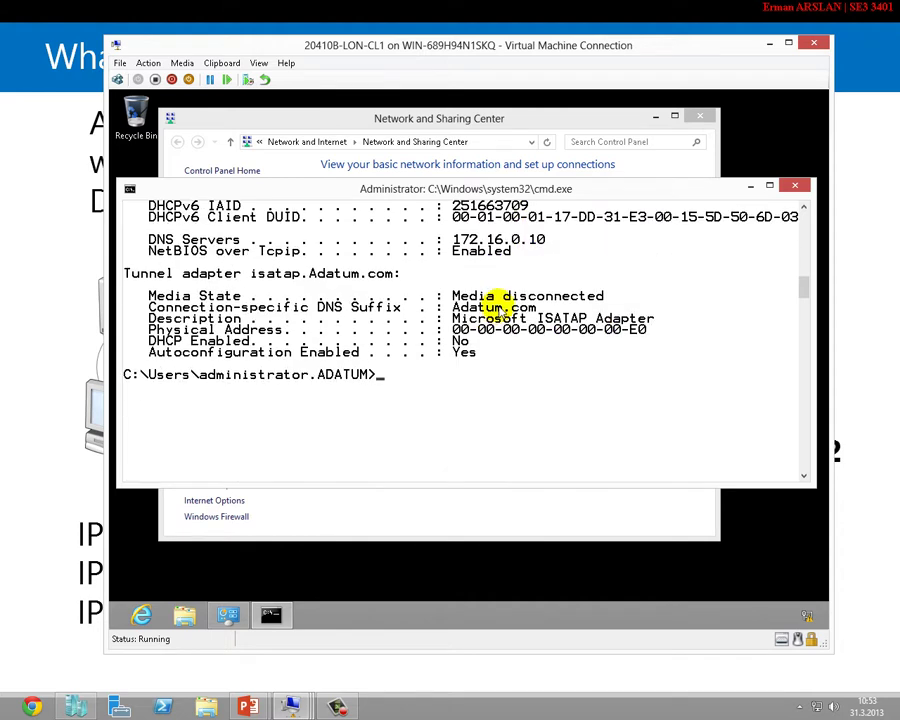
Clear the console on LON-CL1, release the IP address with ipconfig /release and try to renew it with ipconfig /renew.
{"action": "type", "text": "cls"}
{"action": "key", "text": "Return"}
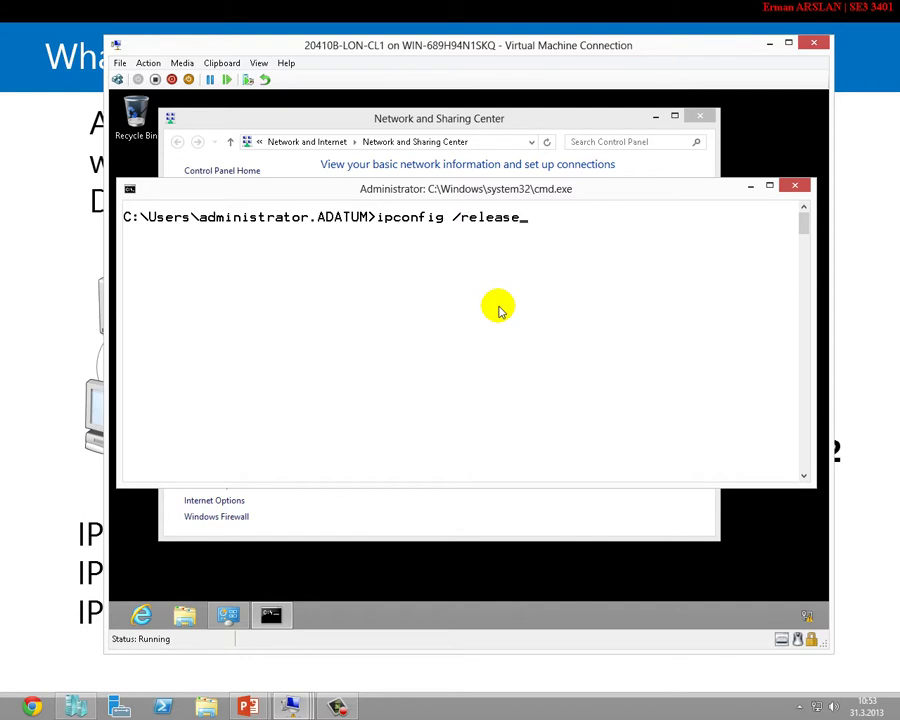
{"action": "key", "text": "Return"}
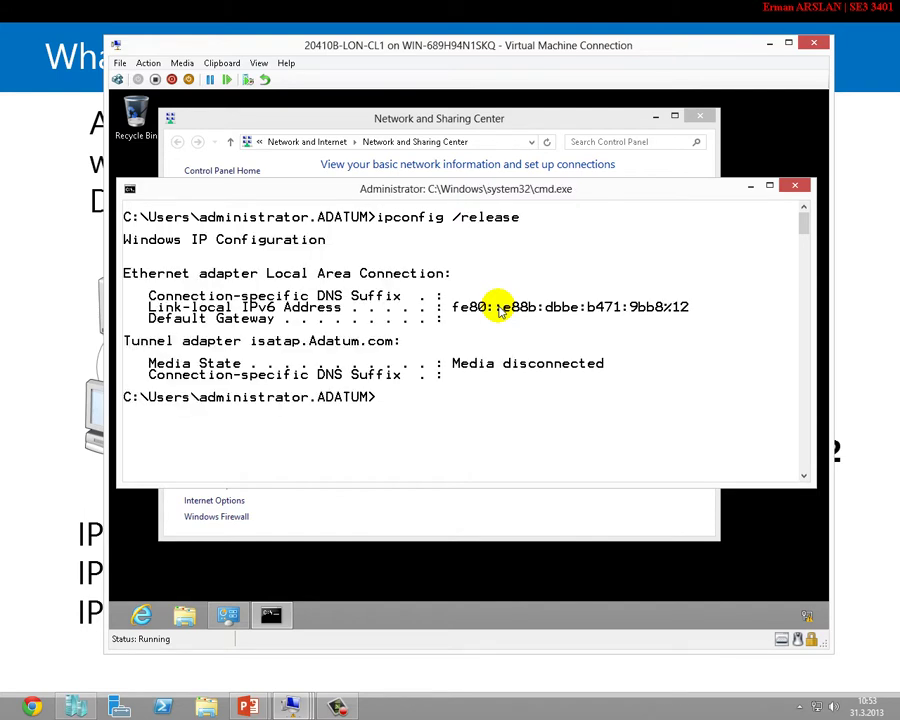
{"action": "key", "text": "Up"}
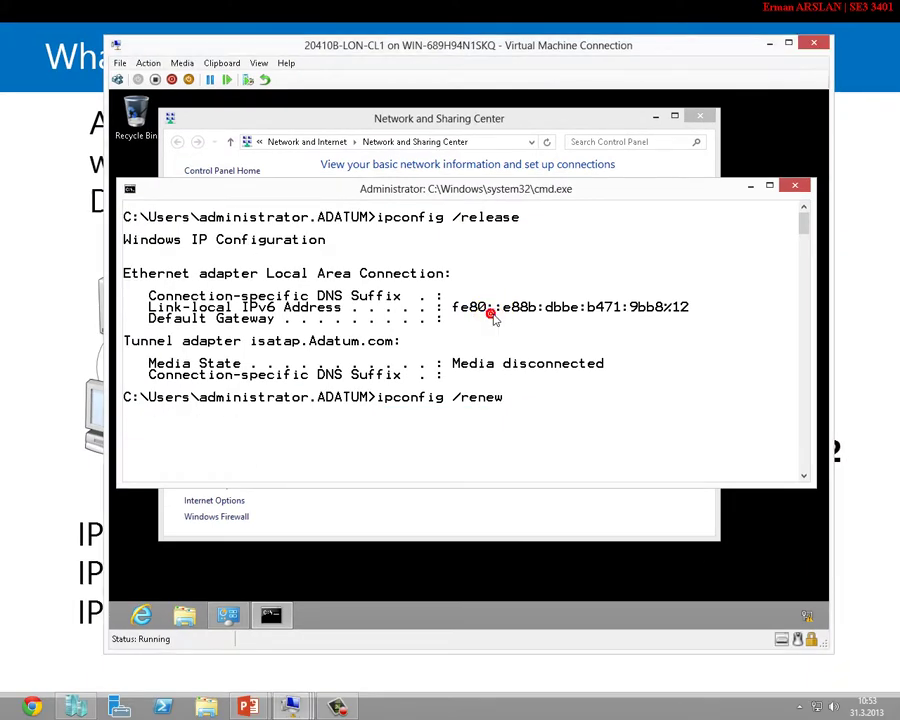
{"action": "key", "text": "Return"}
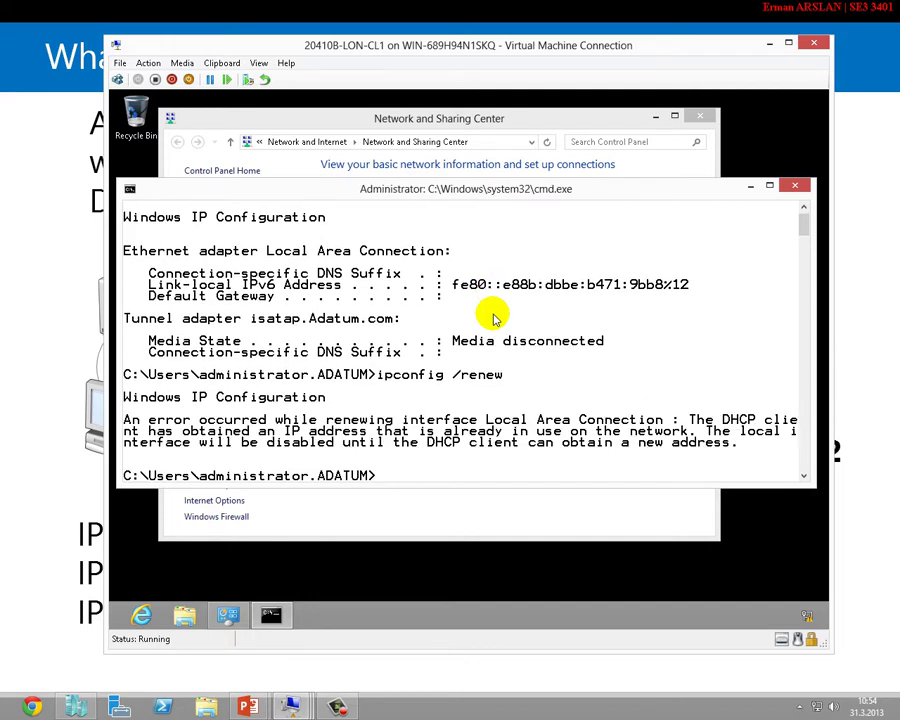
Run ipconfig /all on LON-CL1 and examine the Local Area Connection adapter's addressing details.
{"action": "key", "text": "Up"}
{"action": "key", "text": "Up"}
{"action": "key", "text": "Up"}
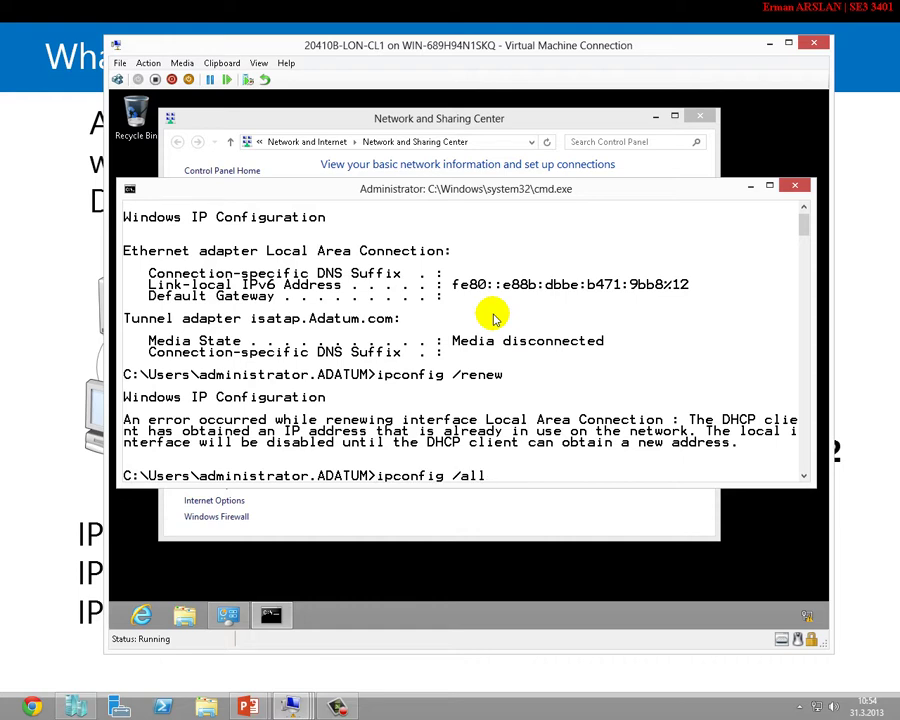
{"action": "key", "text": "Return"}
{"action": "key", "text": "Up"}
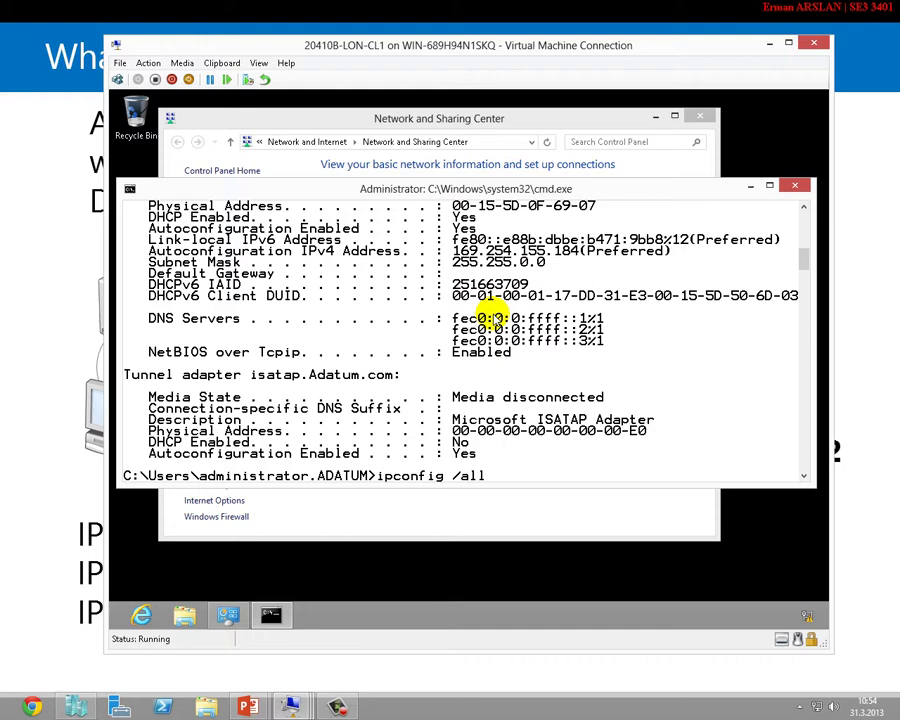
{"action": "scroll", "coordinate": [622, 376], "scroll_direction": "up", "scroll_amount": 5}
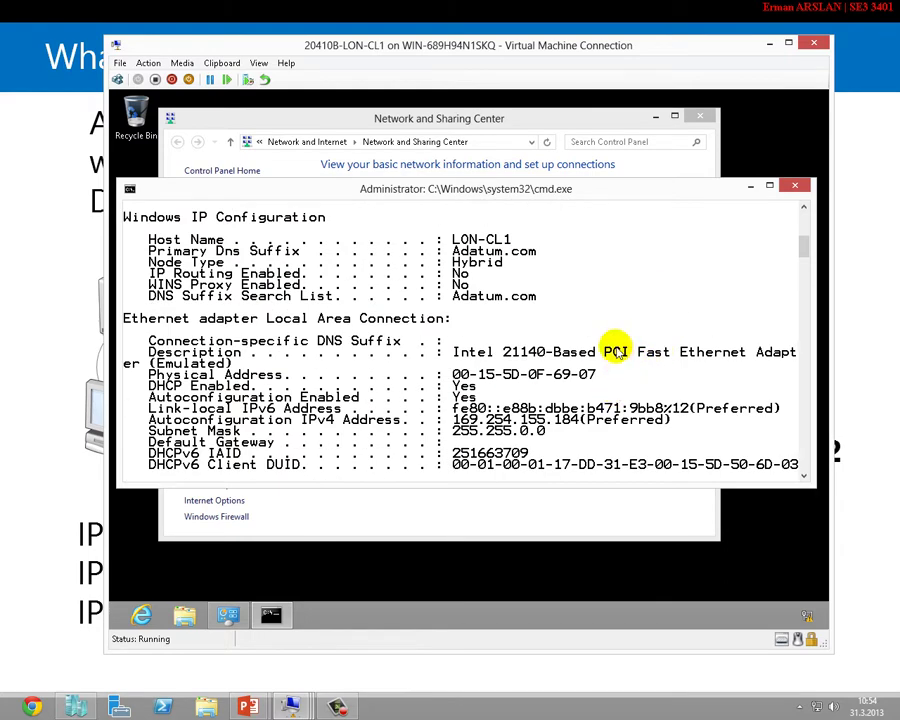
{"action": "scroll", "coordinate": [618, 370], "scroll_direction": "down", "scroll_amount": 8}
{"action": "scroll", "coordinate": [613, 362], "scroll_direction": "up", "scroll_amount": 3}
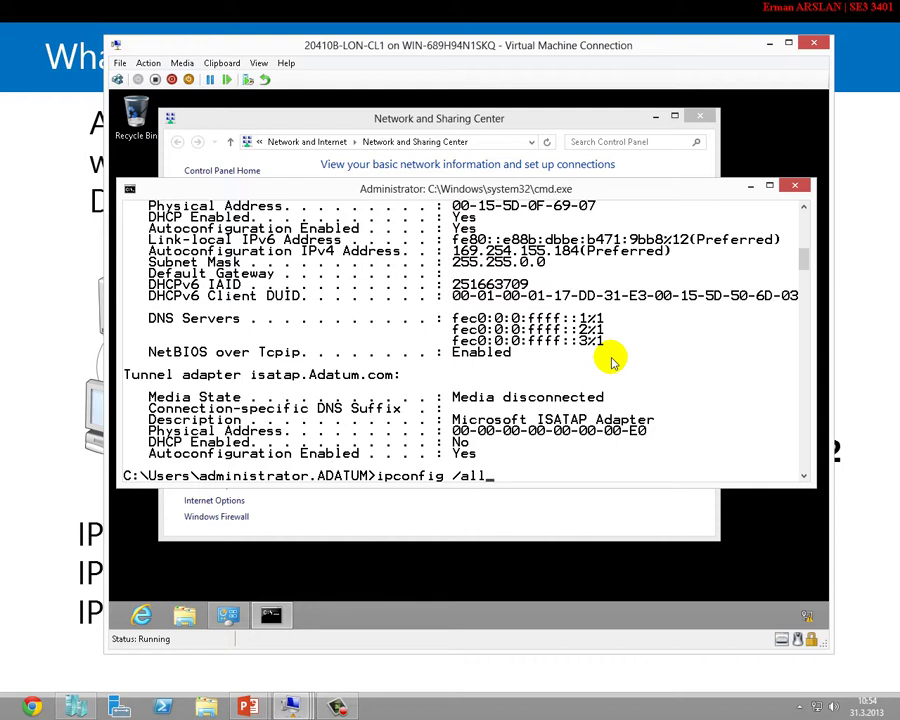
Try again to renew the IP address on LON-CL1 with ipconfig /renew.
{"action": "key", "text": "Up"}
{"action": "key", "text": "Up"}
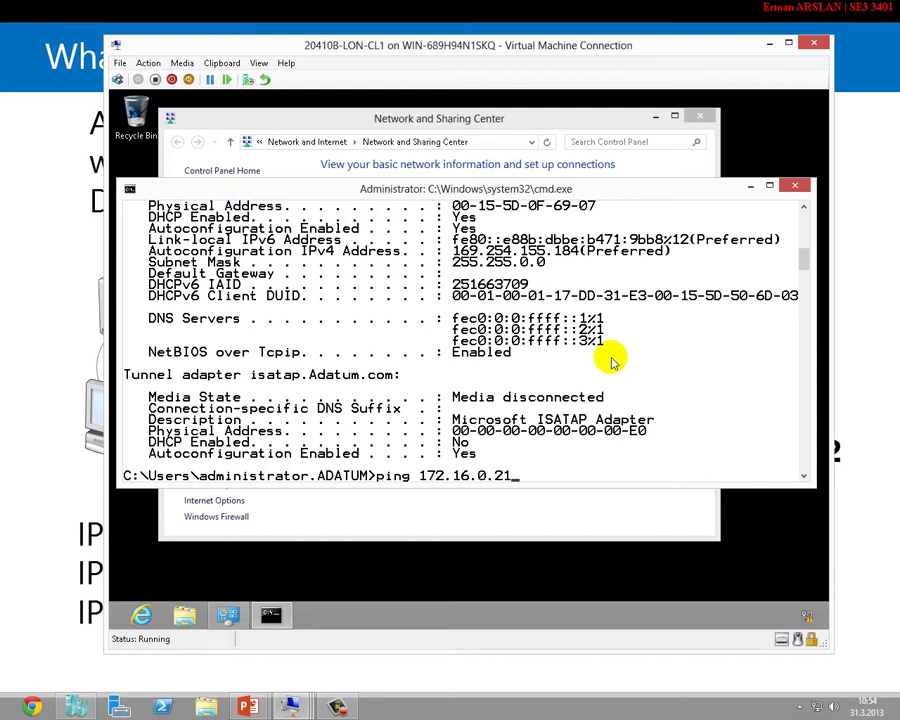
{"action": "key", "text": "Up"}
{"action": "key", "text": "Up"}
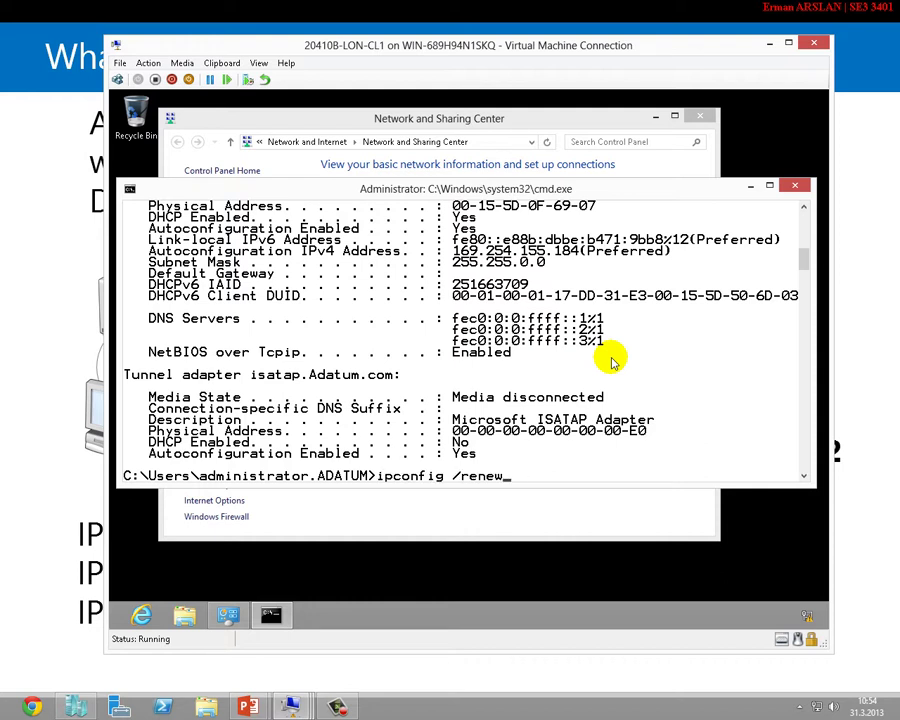
{"action": "key", "text": "Return"}
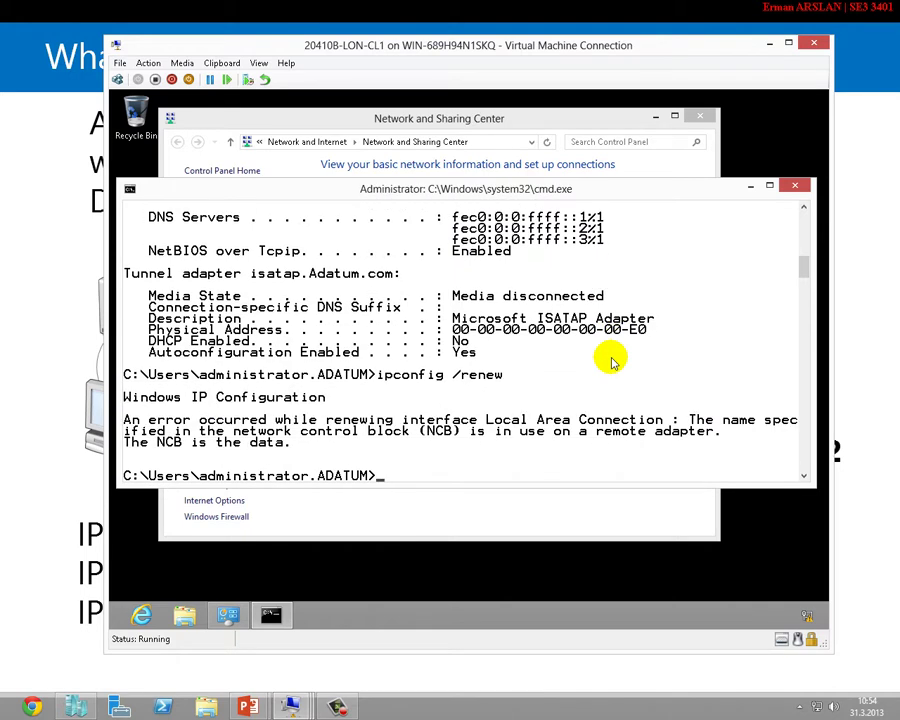
Repeat ipconfig /renew on LON-CL1, then run ipconfig /all to review the Local Area Connection adapter's settings.
{"action": "key", "text": "Up"}
{"action": "key", "text": "Return"}
{"action": "key", "text": "Up"}
{"action": "key", "text": "Up"}
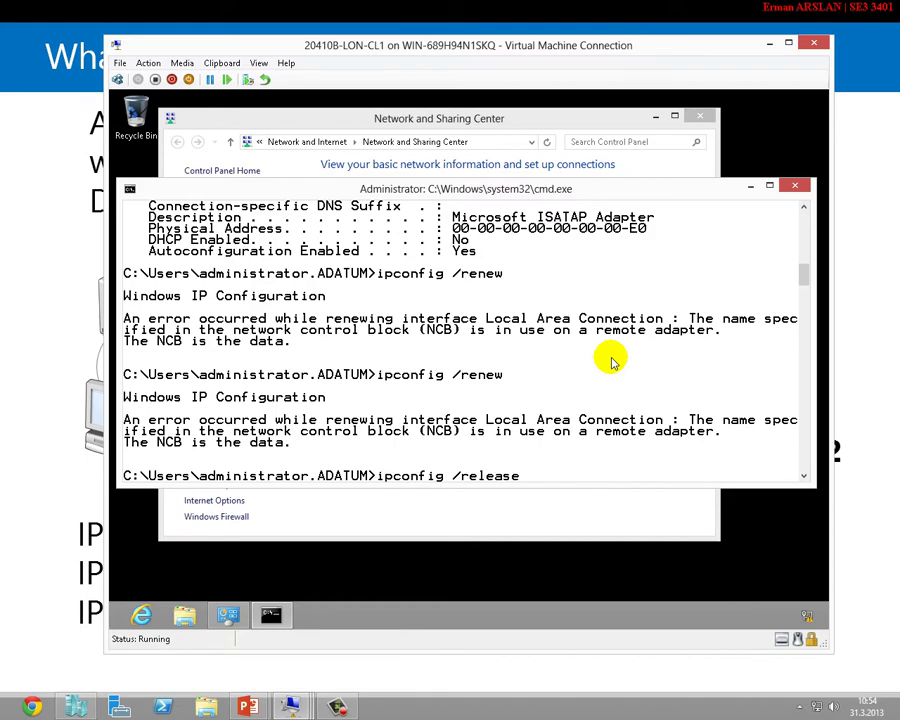
{"action": "key", "text": "Up"}
{"action": "key", "text": "Up"}
{"action": "key", "text": "Up"}
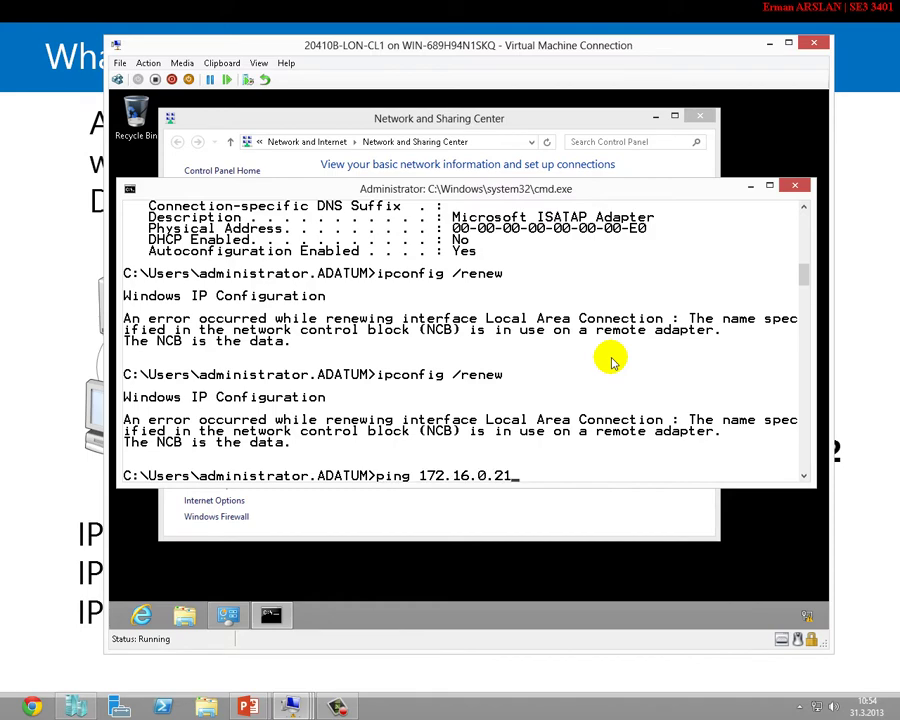
{"action": "key", "text": "Down"}
{"action": "key", "text": "Return"}
{"action": "scroll", "coordinate": [612, 357], "scroll_direction": "up", "scroll_amount": 6}
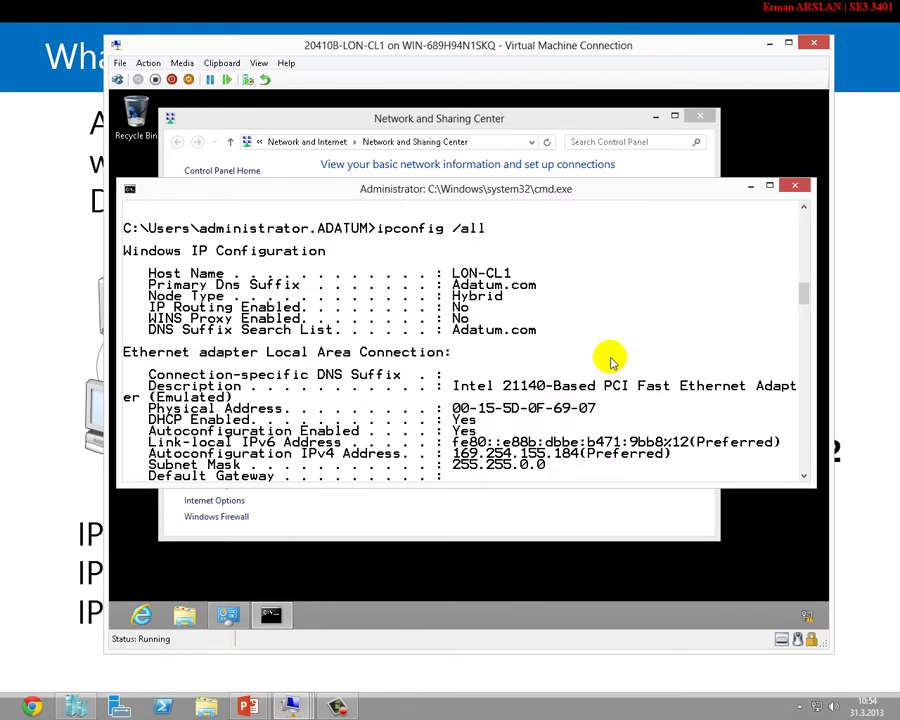
{"action": "scroll", "coordinate": [588, 382], "scroll_direction": "down", "scroll_amount": 8}
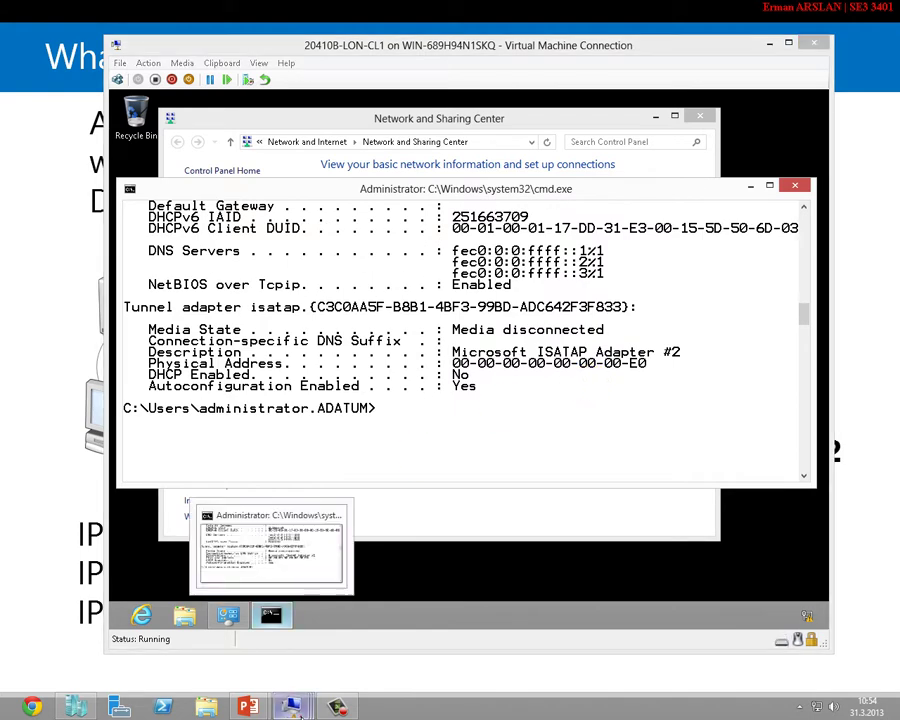
Switch to LON-SVR1 and review the 172.16.0.0 scope's address pool, exclusion ranges and address leases in DHCP.
{"action": "mouse_move", "coordinate": [290, 707]}
{"action": "left_click", "coordinate": [297, 635]}
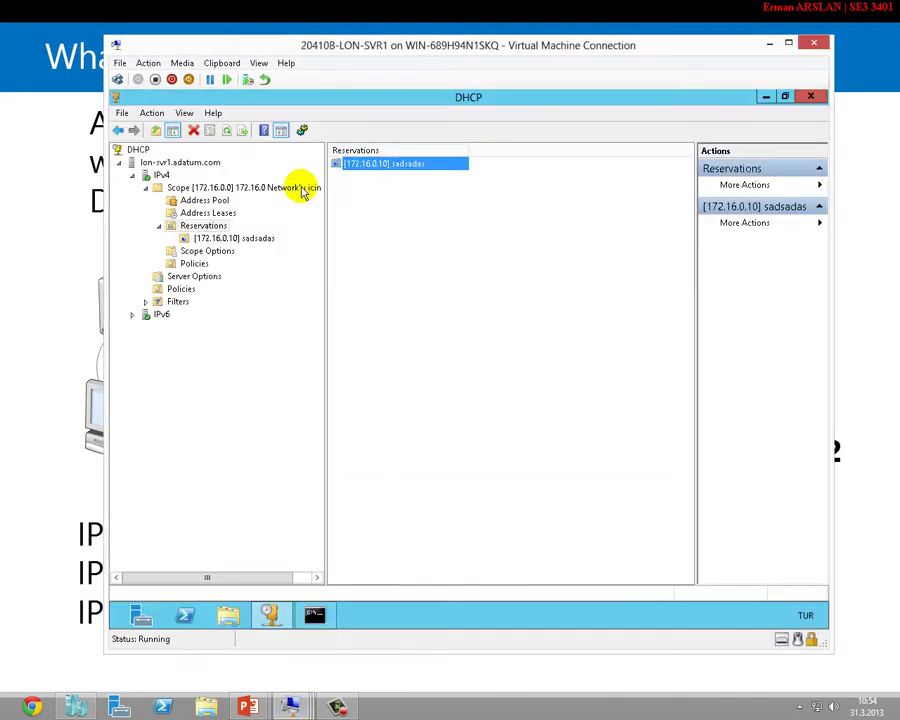
{"action": "left_click", "coordinate": [226, 188]}
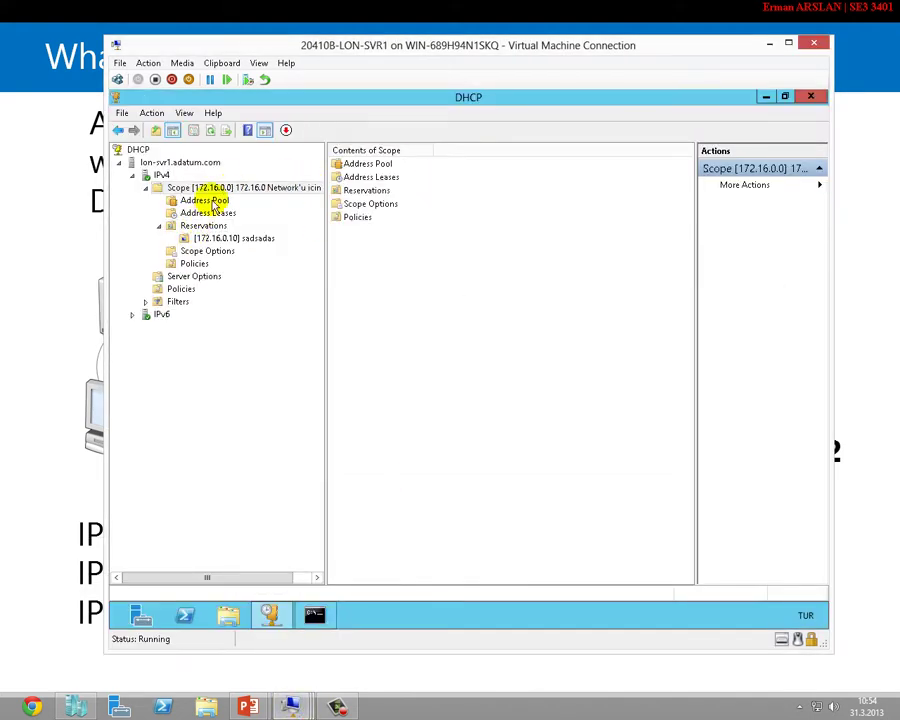
{"action": "left_click", "coordinate": [198, 201]}
{"action": "left_click", "coordinate": [216, 213]}
{"action": "left_click", "coordinate": [208, 201]}
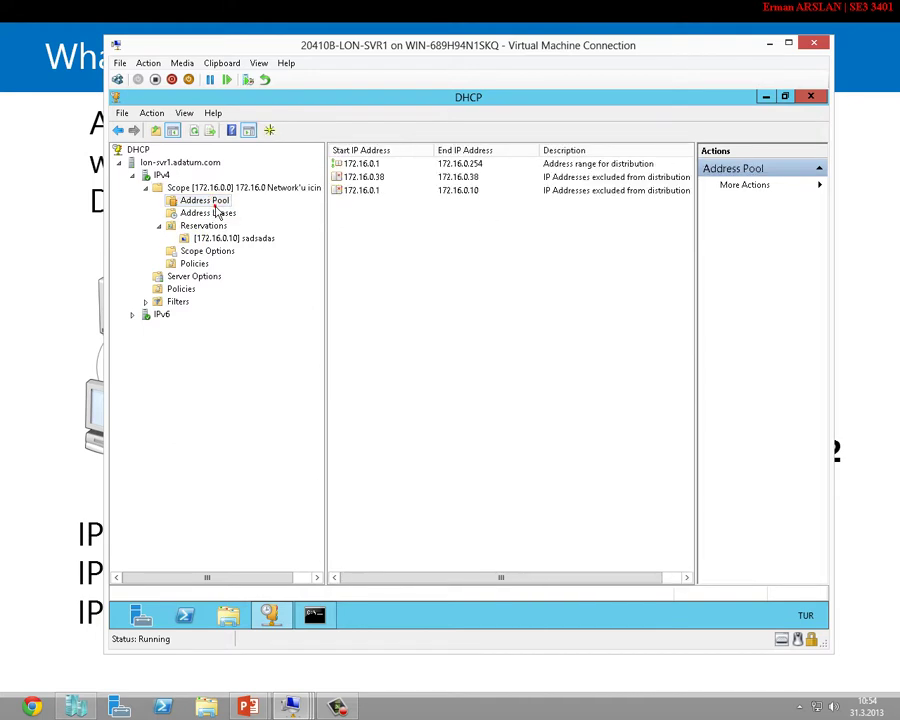
{"action": "left_click", "coordinate": [475, 192]}
{"action": "right_click", "coordinate": [484, 300]}
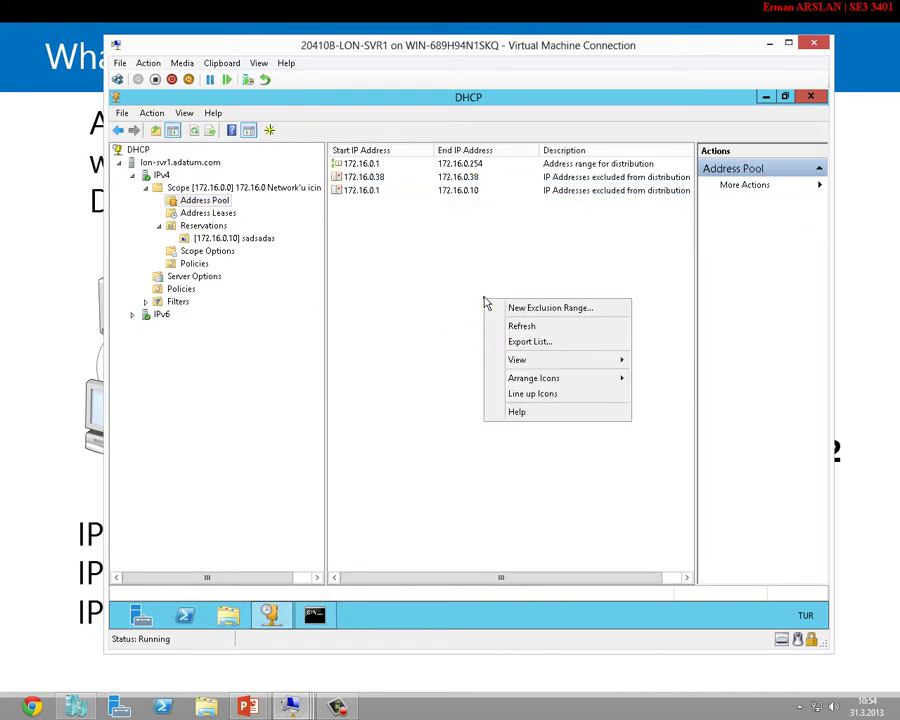
View the reservation list and the DHCP options applied to the 172.16.0.10 reservation.
{"action": "left_click", "coordinate": [236, 238]}
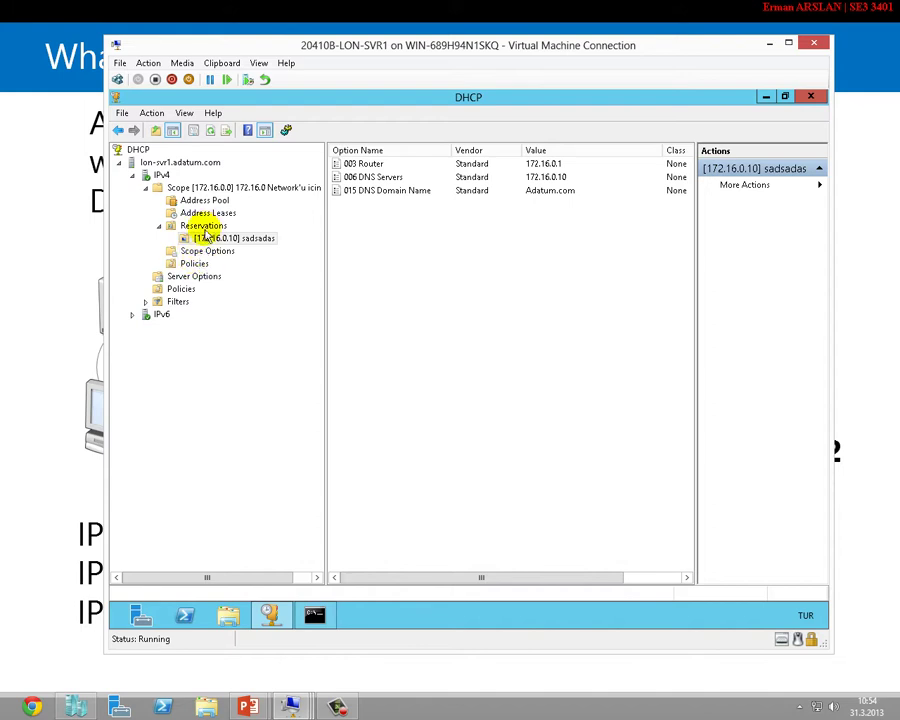
{"action": "left_click", "coordinate": [203, 225]}
{"action": "left_click", "coordinate": [214, 240]}
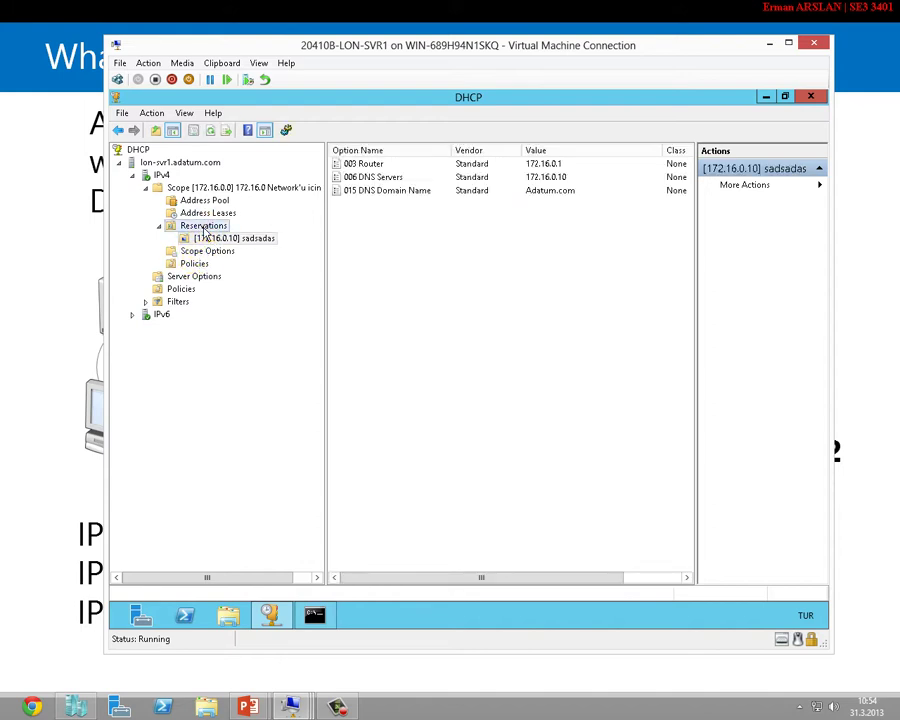
{"action": "left_click", "coordinate": [214, 226]}
{"action": "left_click", "coordinate": [213, 238]}
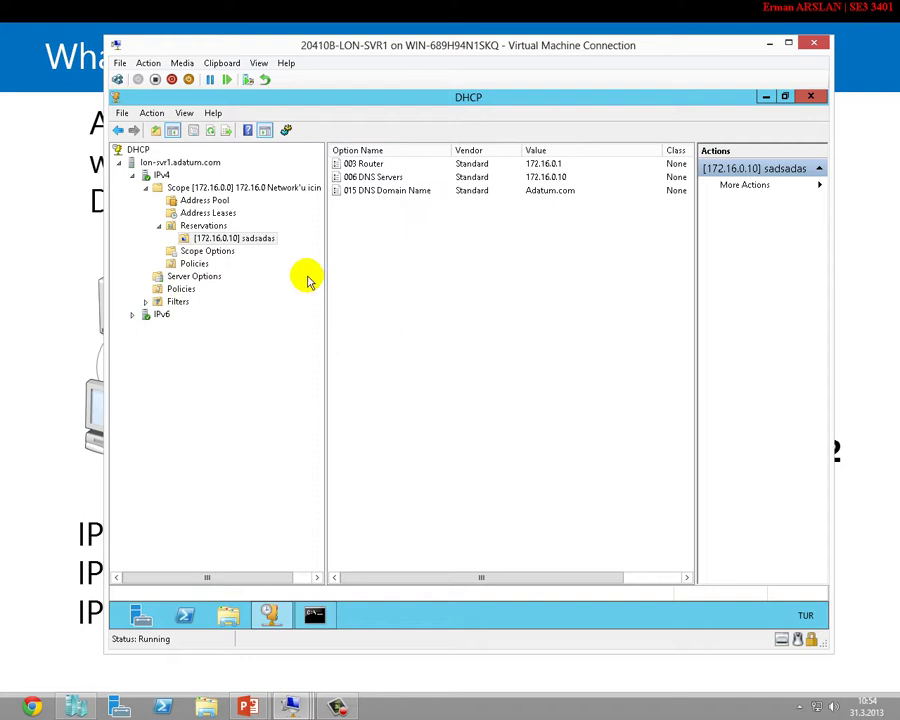
{"action": "left_click", "coordinate": [246, 241]}
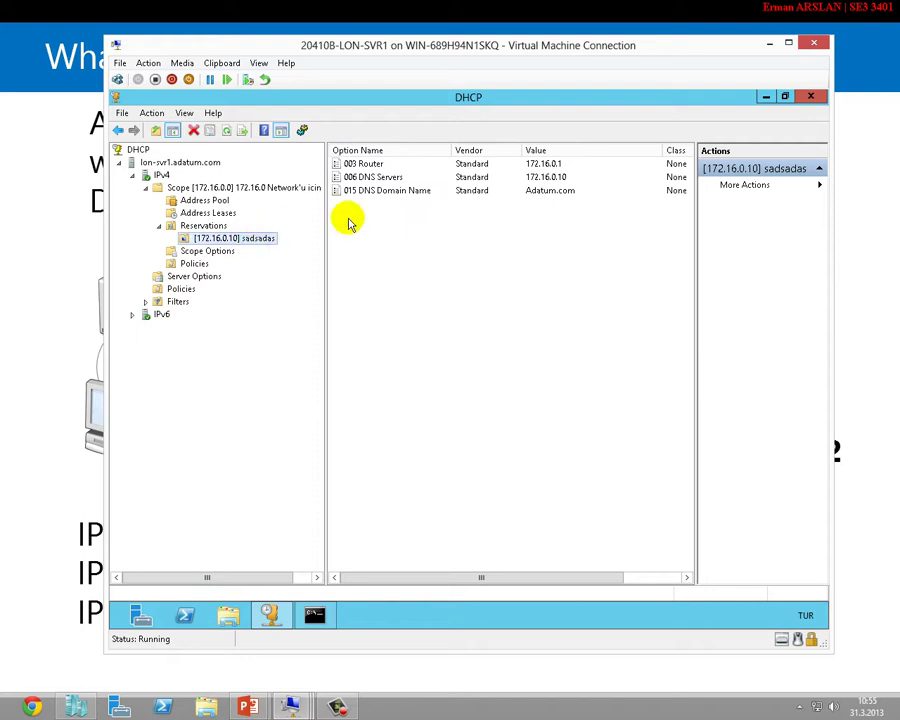
Check the properties of the 172.16.0.10 reservation and delete that reservation from the scope.
{"action": "left_click", "coordinate": [224, 227]}
{"action": "right_click", "coordinate": [375, 173]}
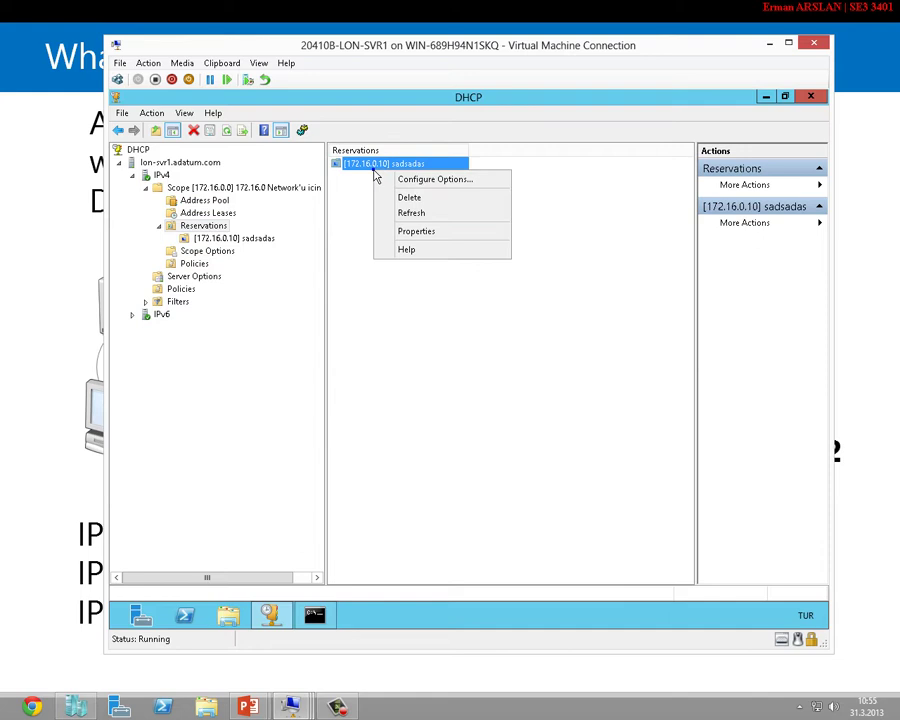
{"action": "left_click", "coordinate": [410, 230]}
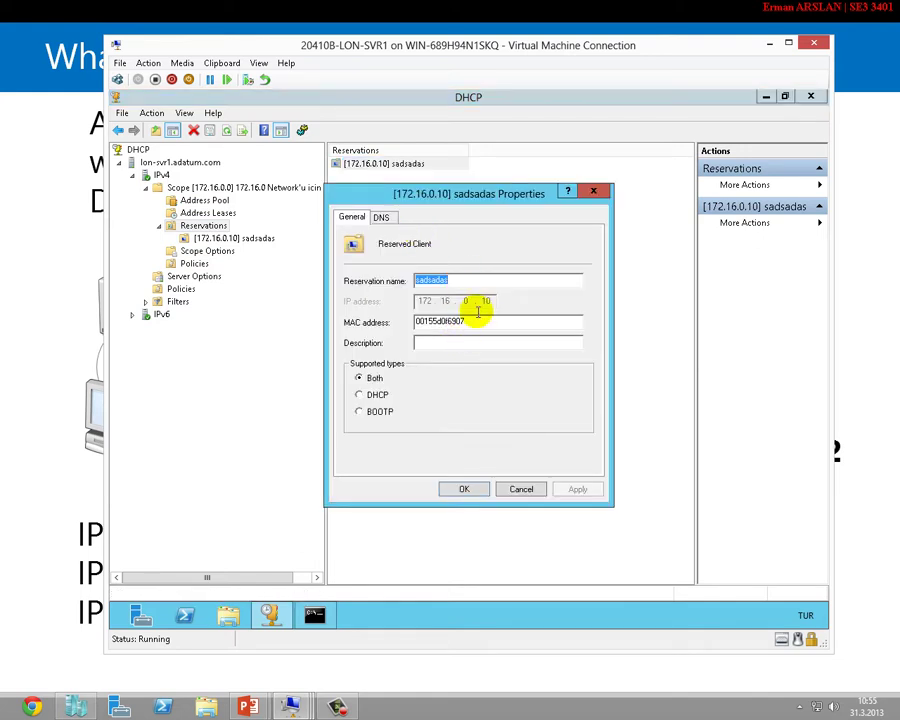
{"action": "key", "text": "Escape"}
{"action": "right_click", "coordinate": [393, 165]}
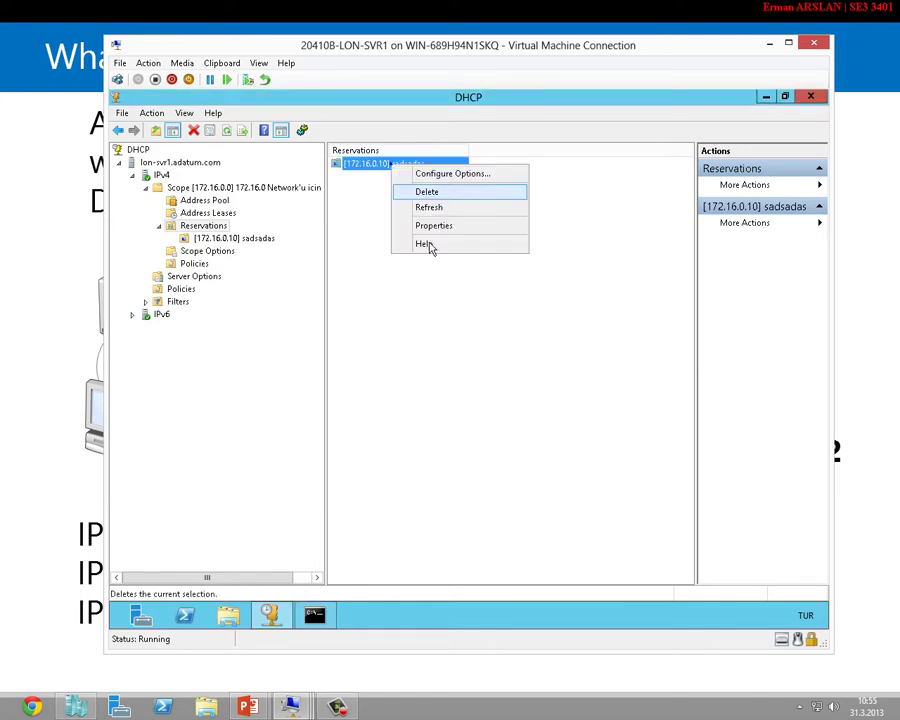
{"action": "left_click", "coordinate": [454, 193]}
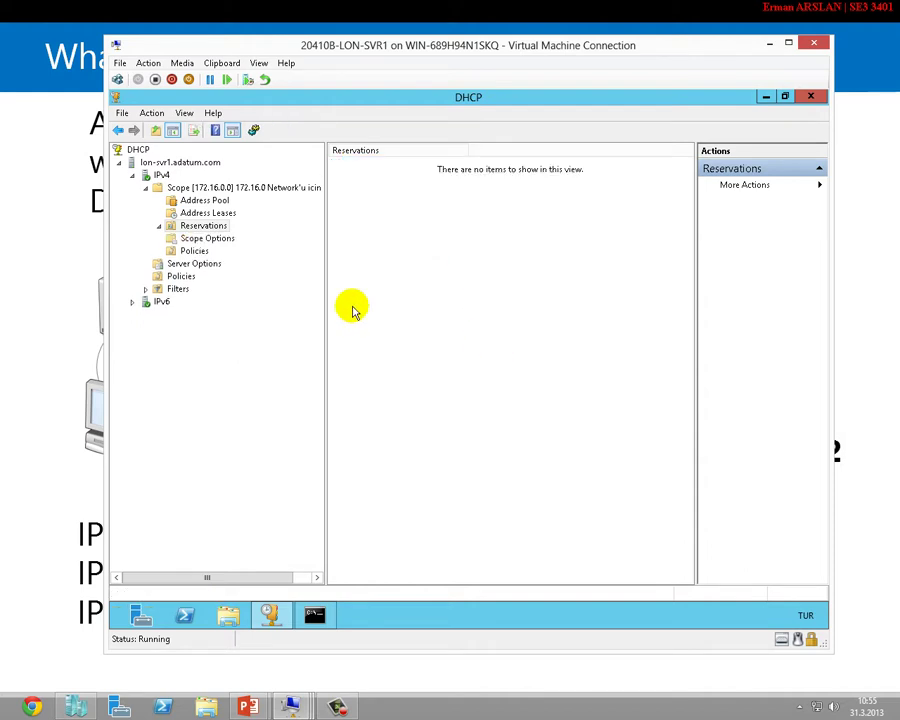
Add a reservation named asdad for IP address 172.16.0.100 with MAC address 00-15-5d-0f-69-07, supporting both types.
{"action": "right_click", "coordinate": [228, 226]}
{"action": "left_click", "coordinate": [245, 239]}
{"action": "left_click", "coordinate": [271, 198]}
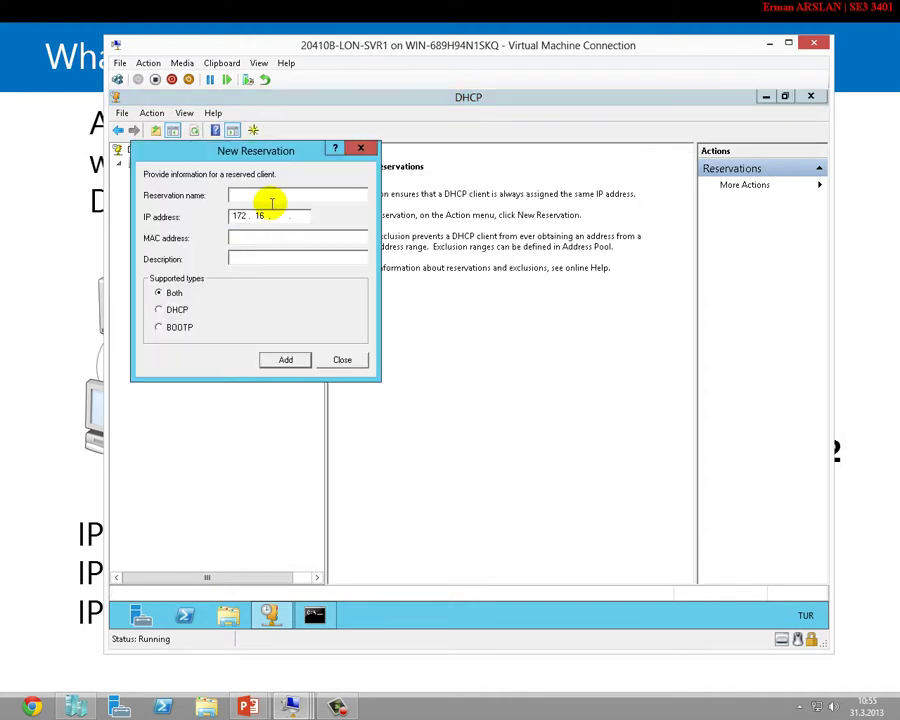
{"action": "type", "text": "asdad"}
{"action": "left_click", "coordinate": [281, 216]}
{"action": "type", "text": "0"}
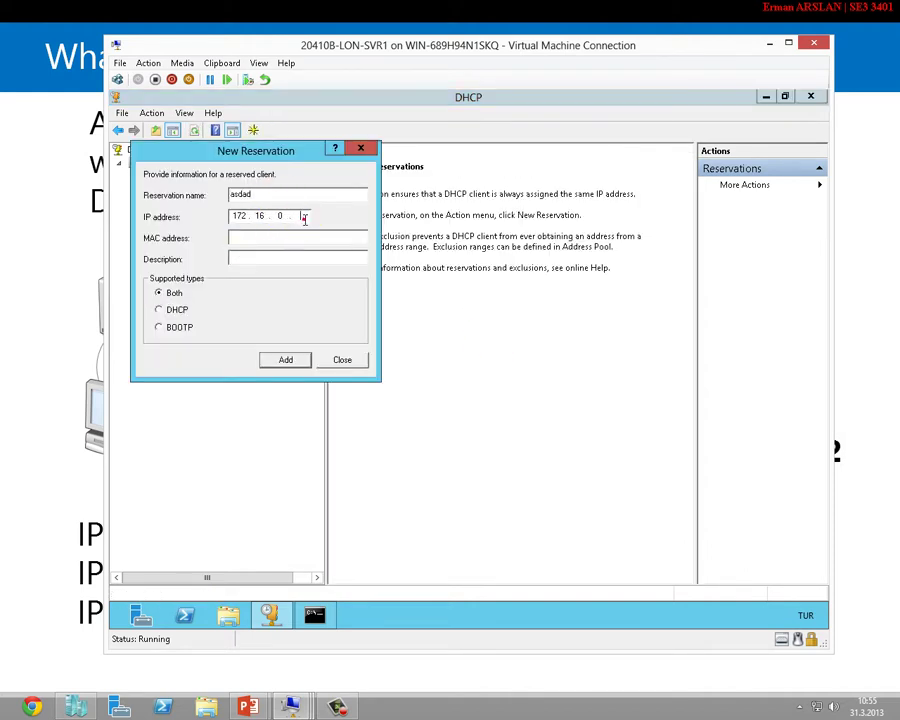
{"action": "left_click", "coordinate": [301, 215]}
{"action": "type", "text": "100"}
{"action": "right_click", "coordinate": [275, 234]}
{"action": "left_click", "coordinate": [309, 295]}
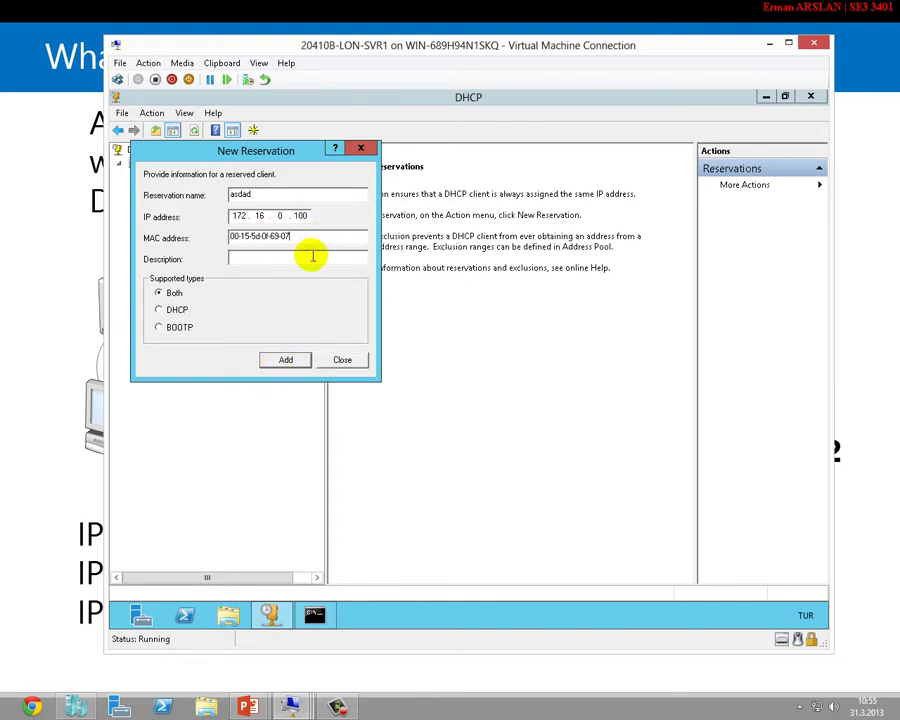
{"action": "left_click", "coordinate": [287, 361]}
{"action": "left_click", "coordinate": [343, 360]}
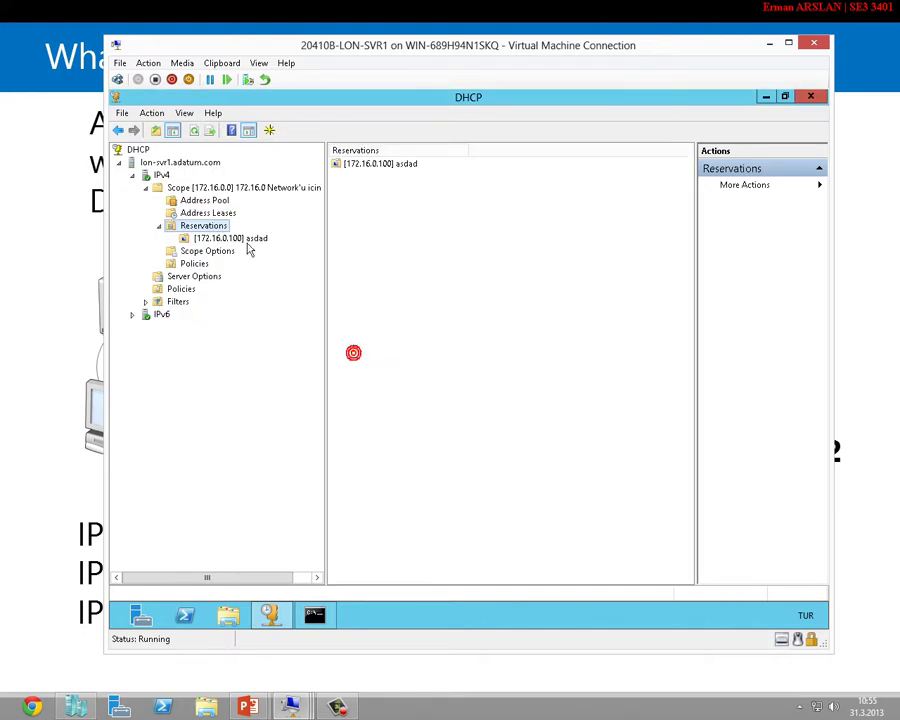
{"action": "left_click", "coordinate": [212, 237]}
{"action": "left_click", "coordinate": [211, 225]}
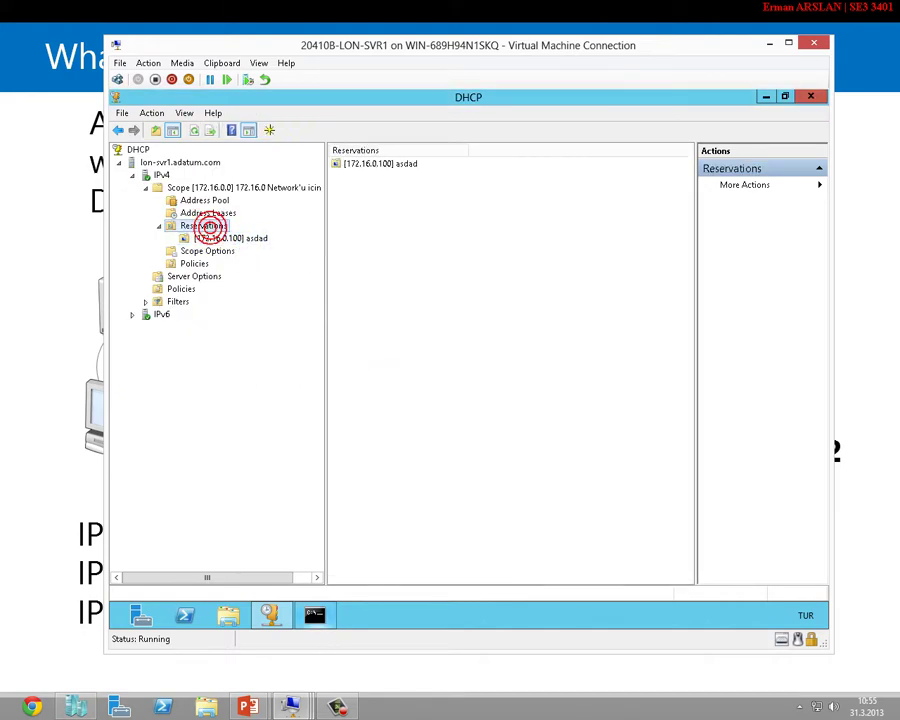
Switch to the LON-CL1 virtual machine and try to renew its IP address with ipconfig /renew.
{"action": "key", "text": "alt+Tab"}
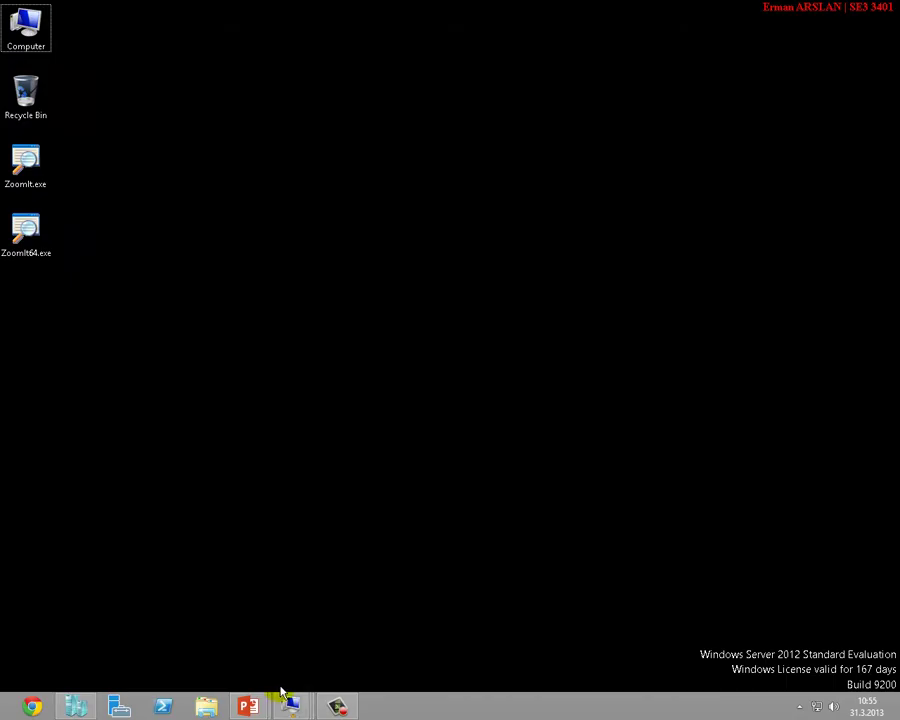
{"action": "mouse_move", "coordinate": [291, 705]}
{"action": "left_click", "coordinate": [395, 615]}
{"action": "left_click", "coordinate": [421, 481]}
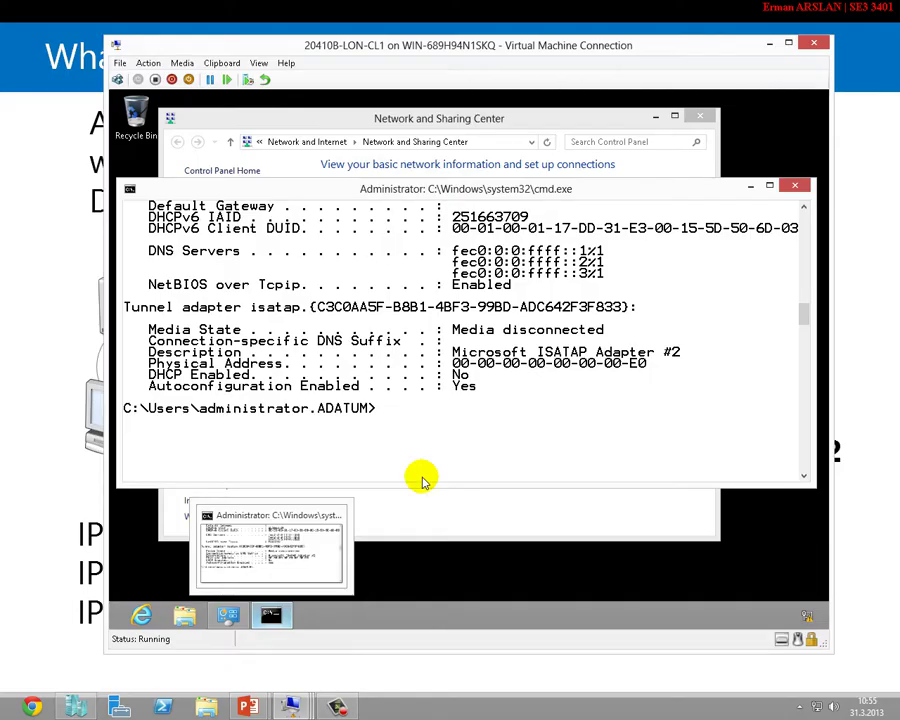
{"action": "key", "text": "Up"}
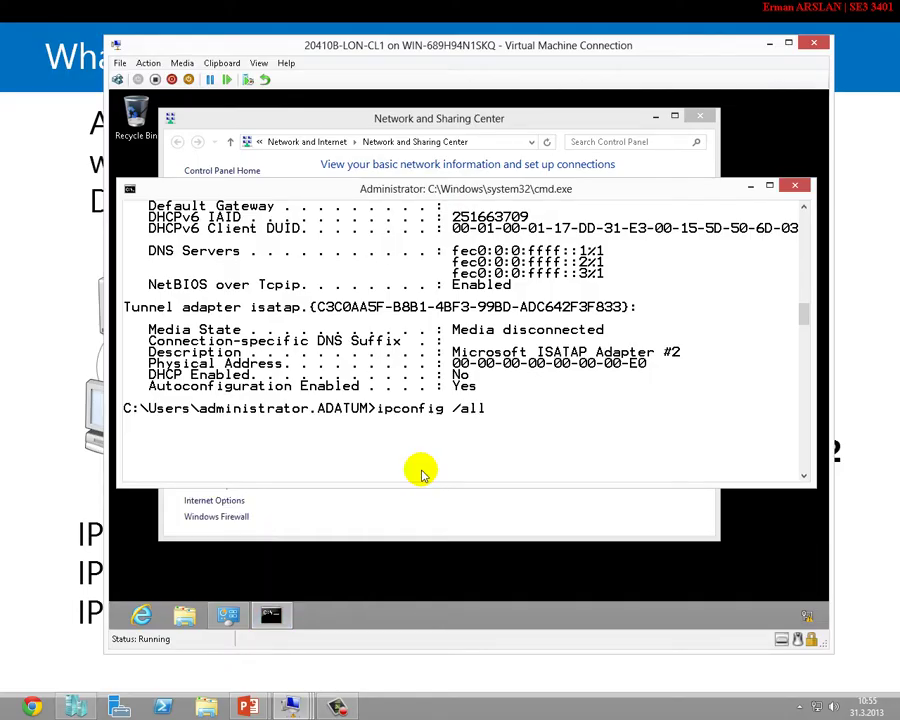
{"action": "key", "text": "Up"}
{"action": "key", "text": "Down"}
{"action": "key", "text": "Up"}
{"action": "key", "text": "Up"}
{"action": "key", "text": "Return"}
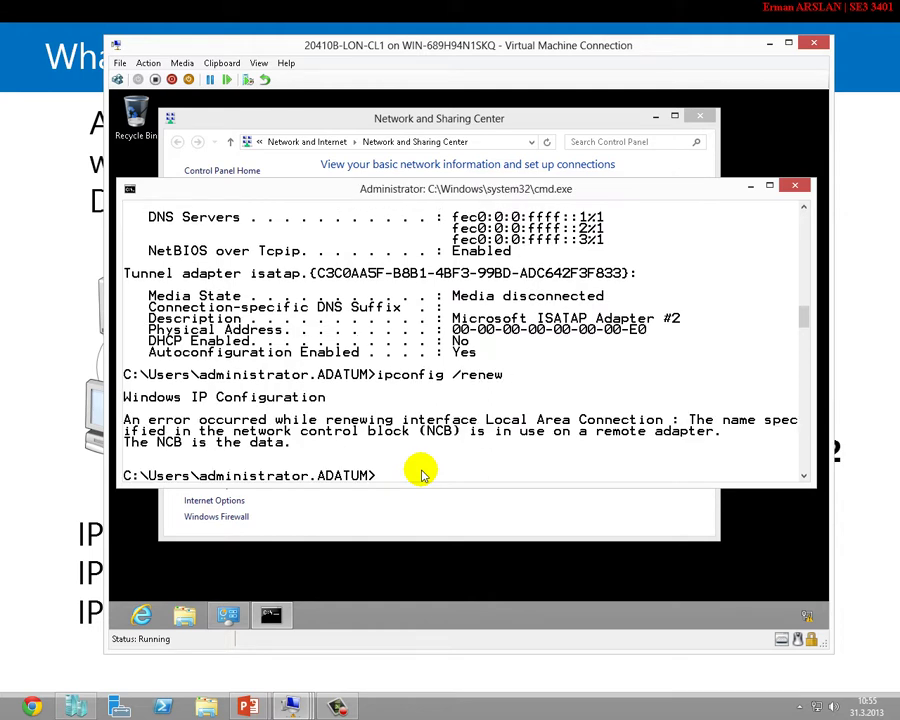
Release LON-CL1's IP address with ipconfig /release, renew it with ipconfig /renew and check the assigned IPv4 address.
{"action": "key", "text": "Up"}
{"action": "key", "text": "Return"}
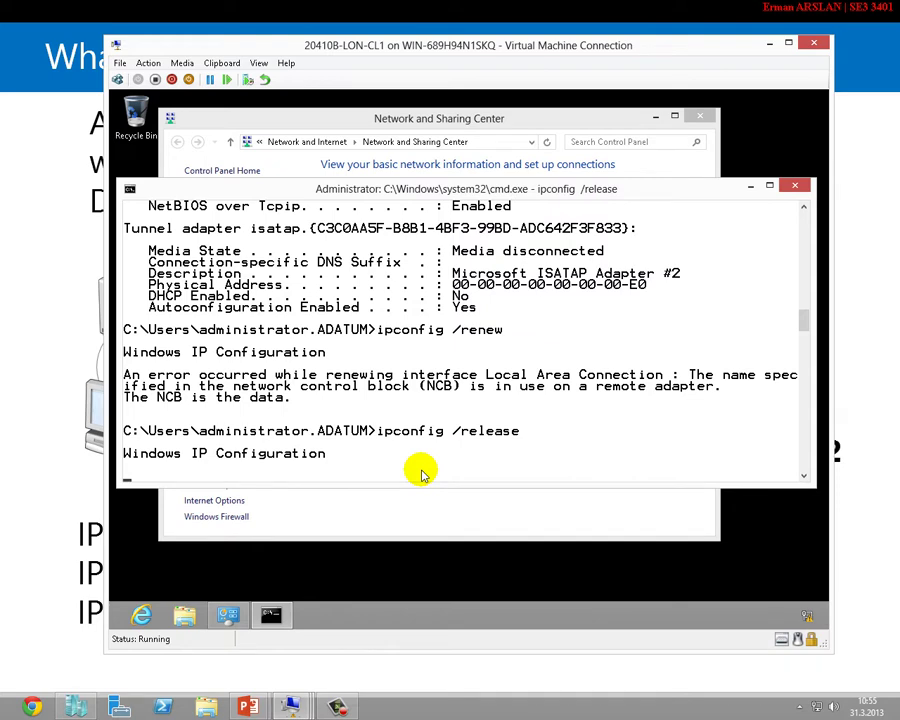
{"action": "key", "text": "Up"}
{"action": "key", "text": "Up"}
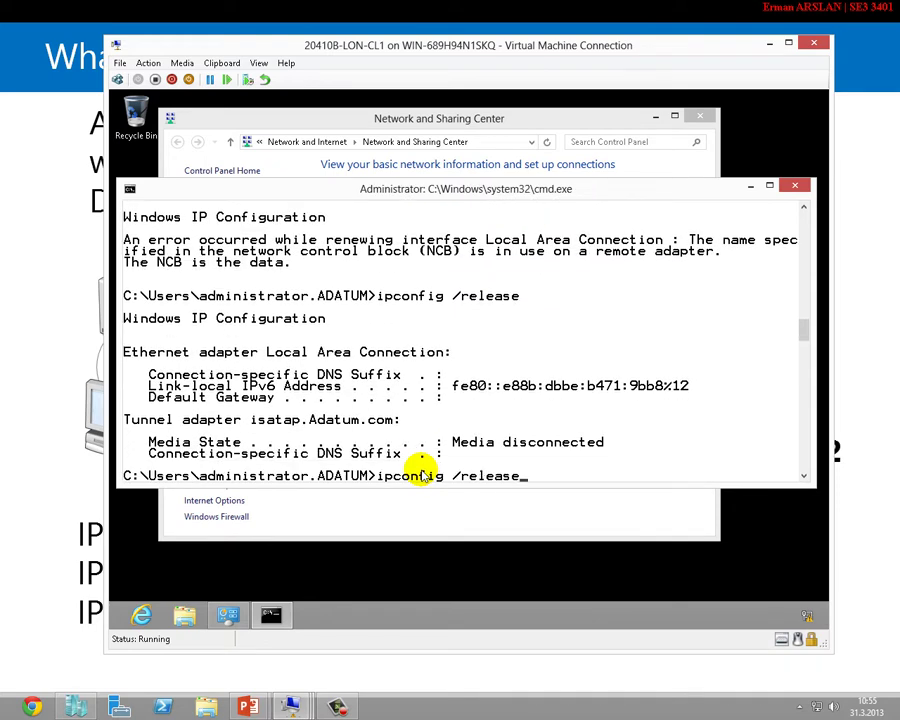
{"action": "key", "text": "Up"}
{"action": "key", "text": "Return"}
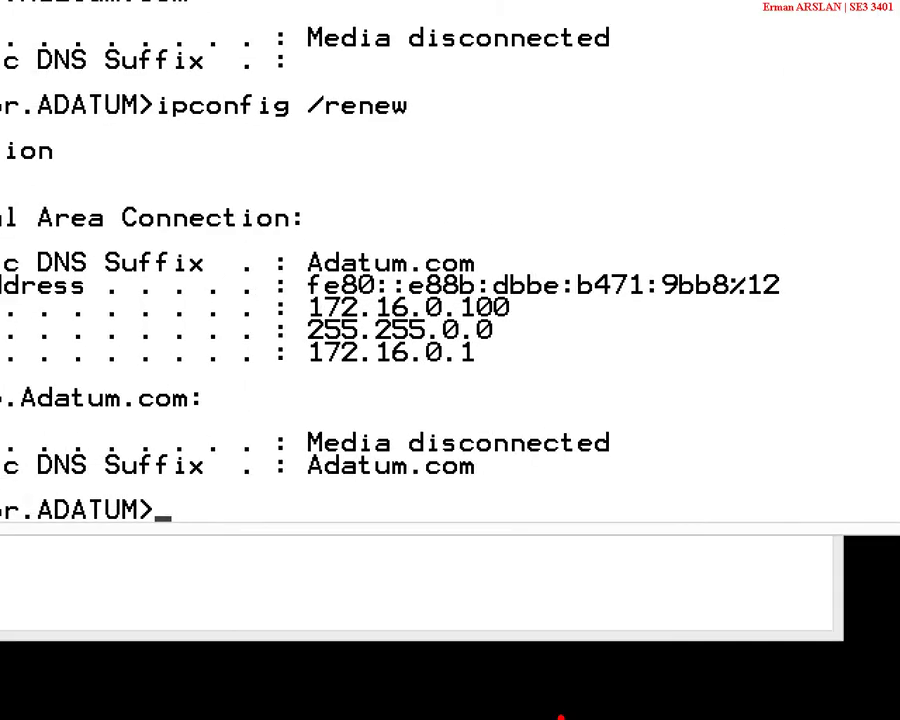
{"action": "left_click_drag", "start_coordinate": [510, 301], "coordinate": [608, 297]}
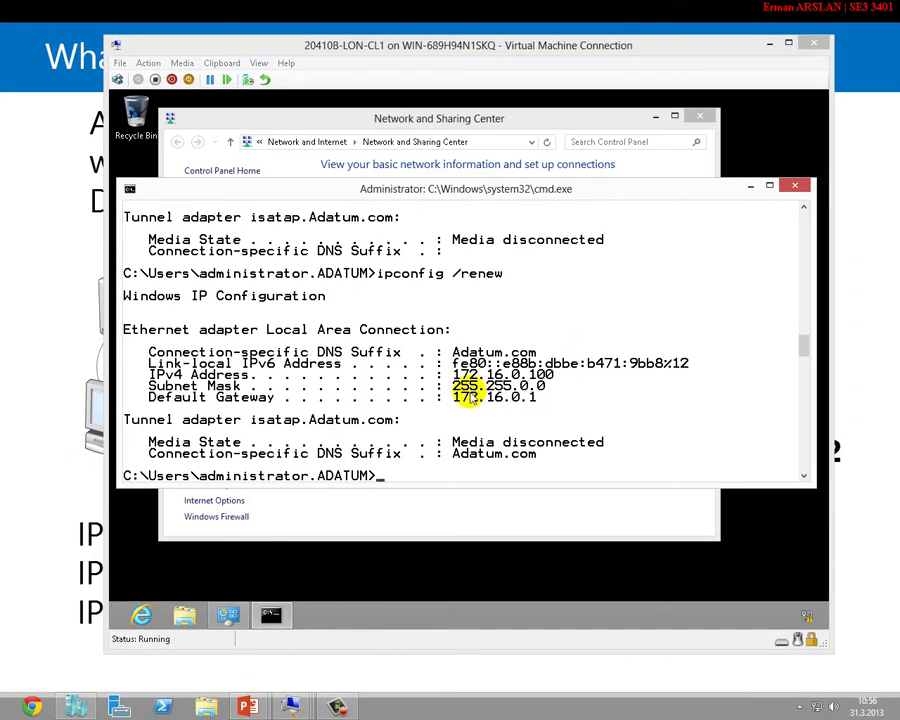
Switch to LON-SVR1 and view the DHCP options of the 172.16.0.100 reservation.
{"action": "mouse_move", "coordinate": [289, 707]}
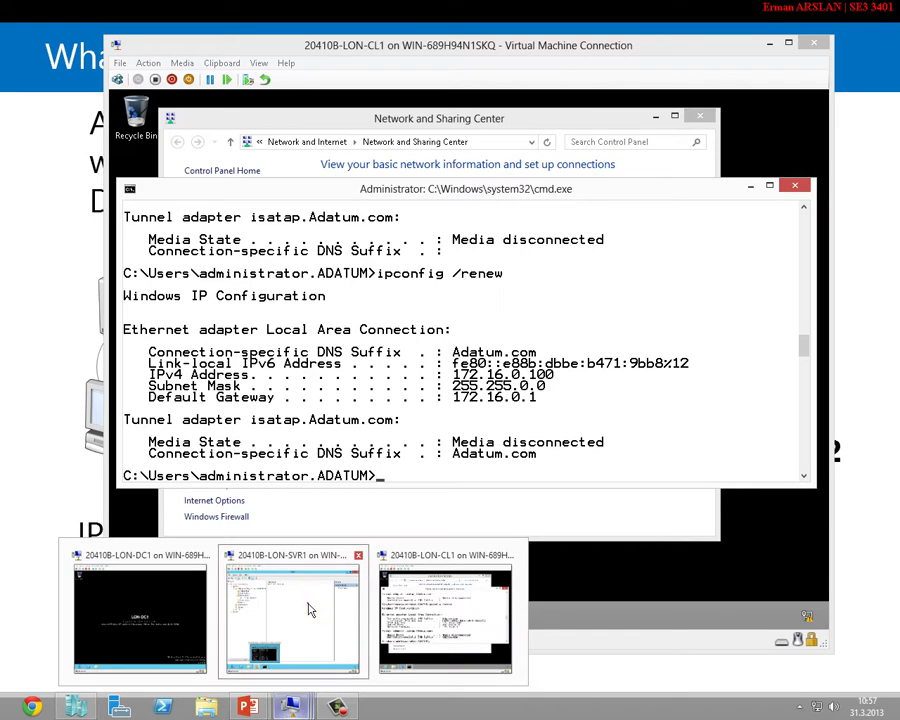
{"action": "left_click", "coordinate": [311, 606]}
{"action": "left_click", "coordinate": [227, 237]}
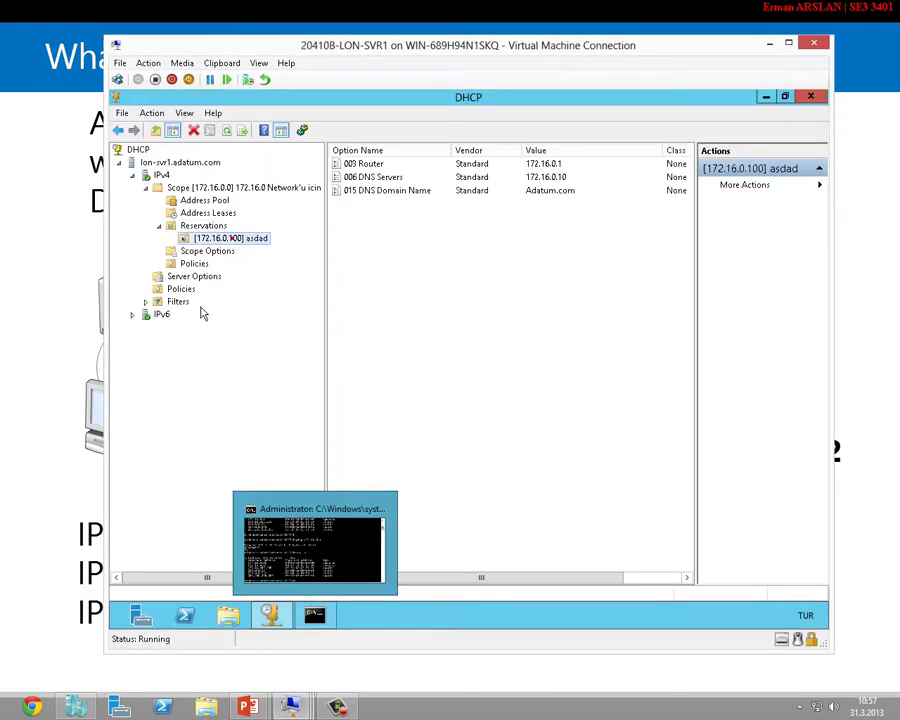
{"action": "key", "text": "alt+Tab"}
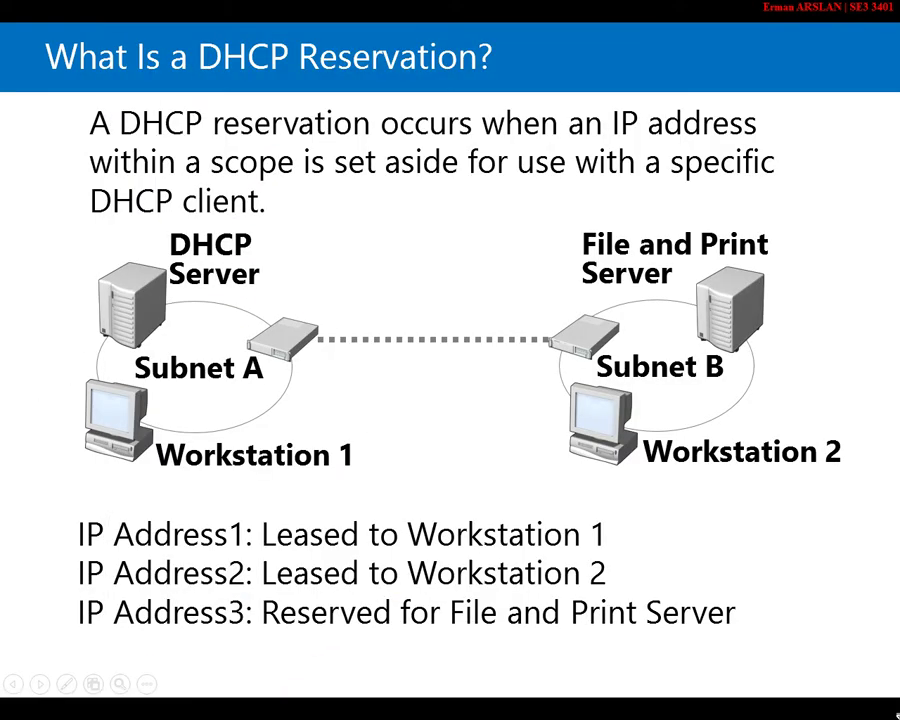
{"action": "key", "text": "Right"}
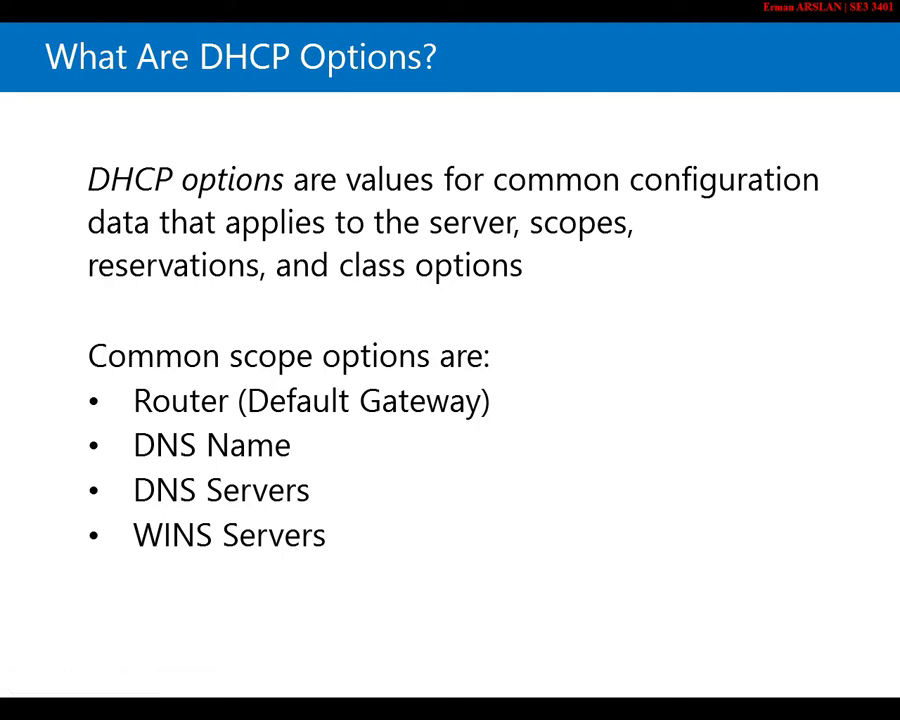
{"action": "key", "text": "Right"}
{"action": "key", "text": "Left"}
{"action": "key", "text": "Right"}
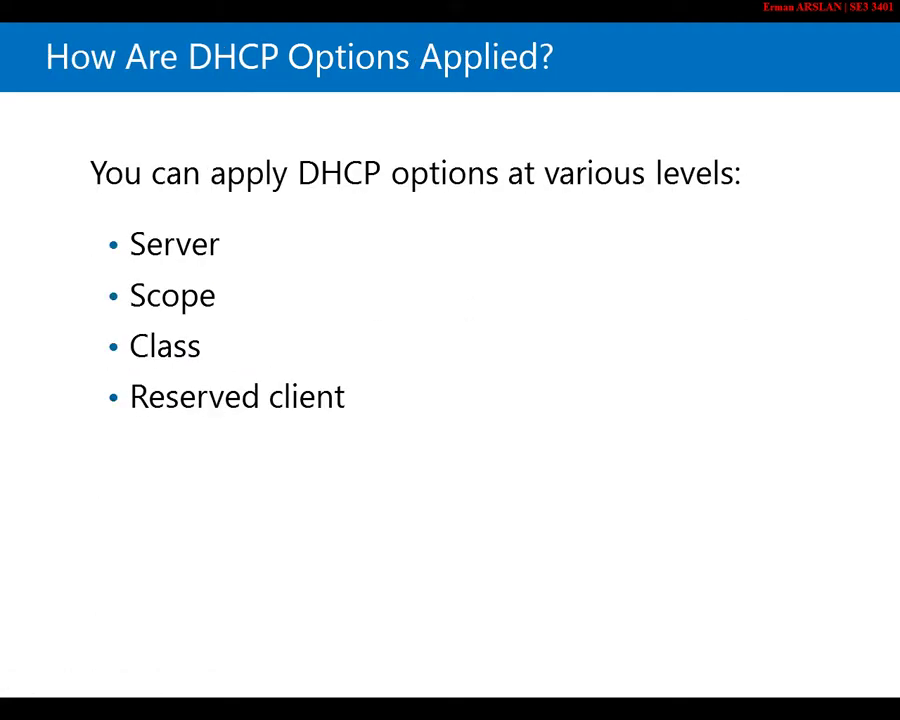
{"action": "key", "text": "Left"}
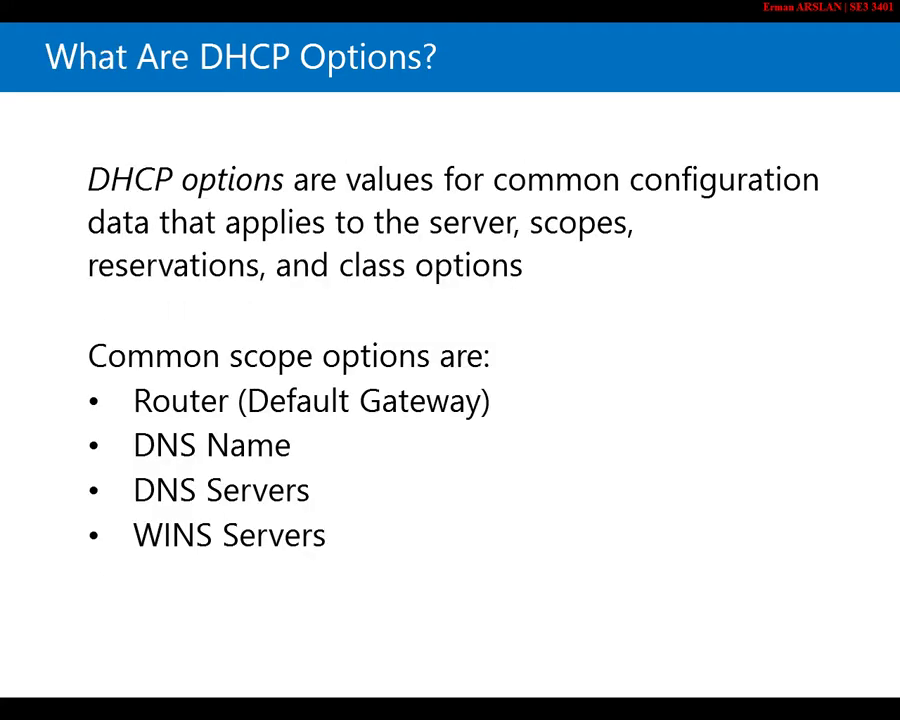
Return to the DHCP console on LON-SVR1 and delete the reservation for 172.16.0.100.
{"action": "key", "text": "super+d"}
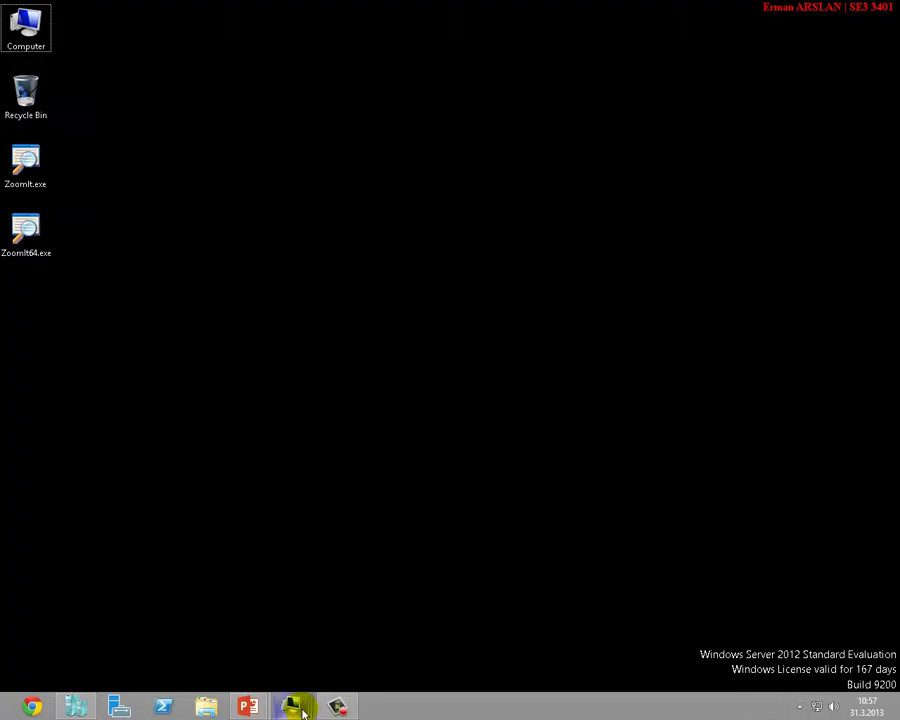
{"action": "mouse_move", "coordinate": [292, 707]}
{"action": "left_click", "coordinate": [311, 620]}
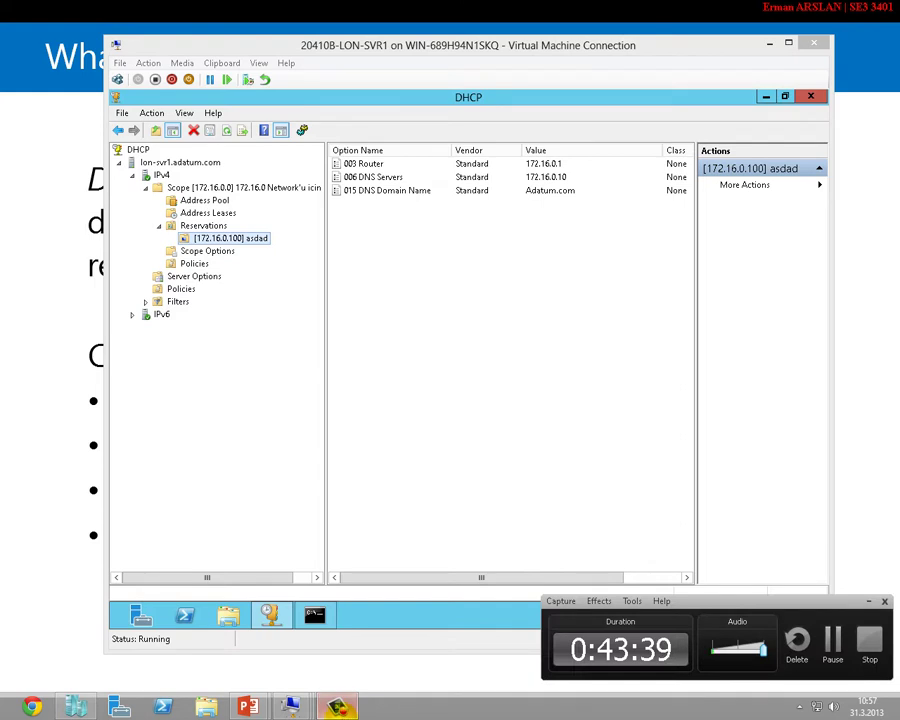
{"action": "left_click", "coordinate": [203, 251]}
{"action": "left_click", "coordinate": [188, 251]}
{"action": "left_click", "coordinate": [198, 238]}
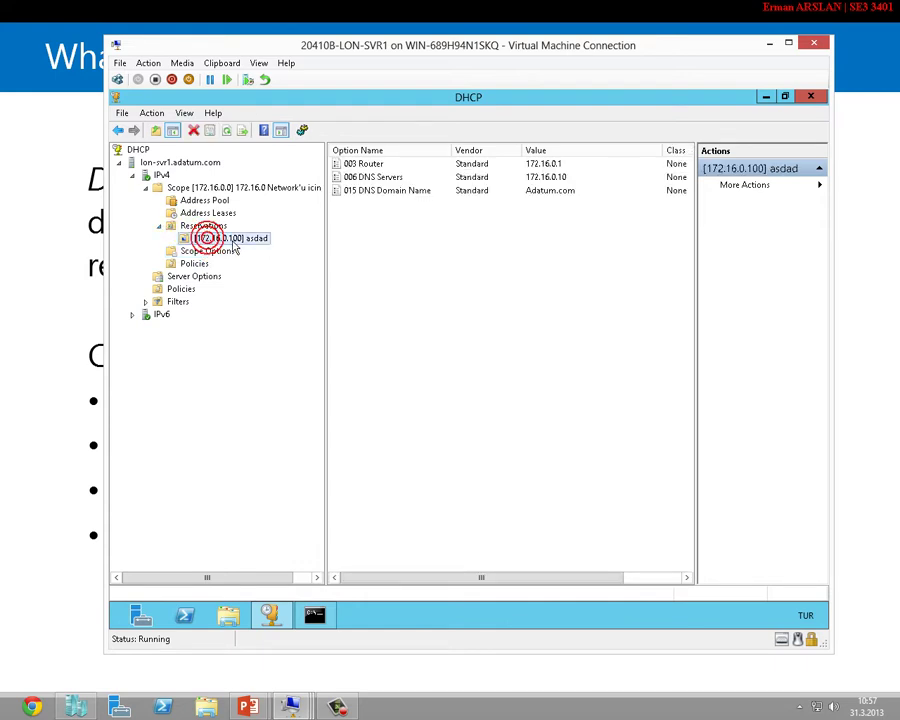
{"action": "right_click", "coordinate": [232, 242]}
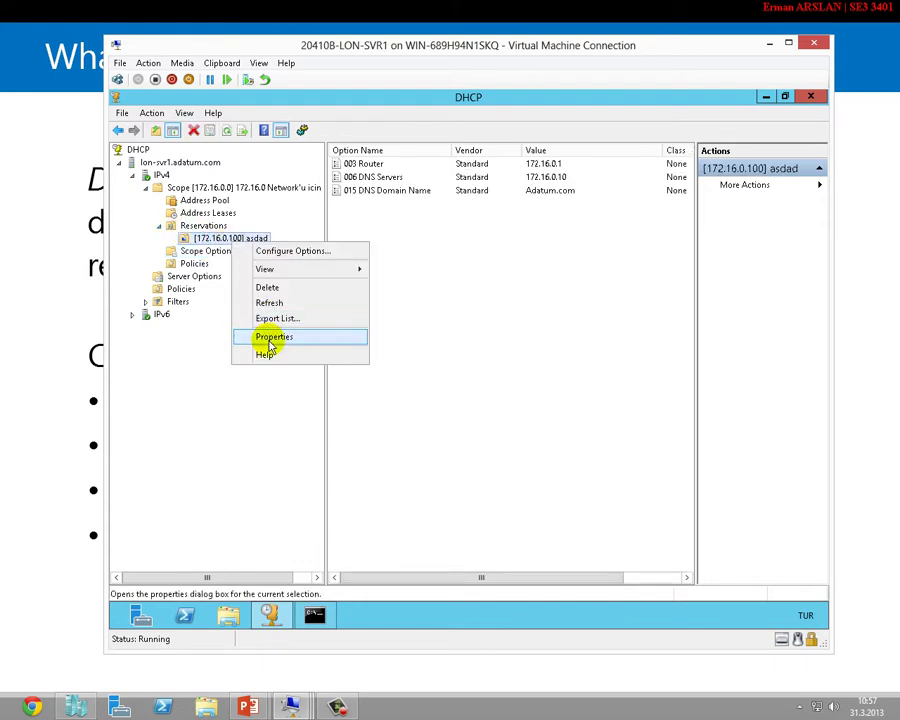
{"action": "left_click", "coordinate": [279, 288]}
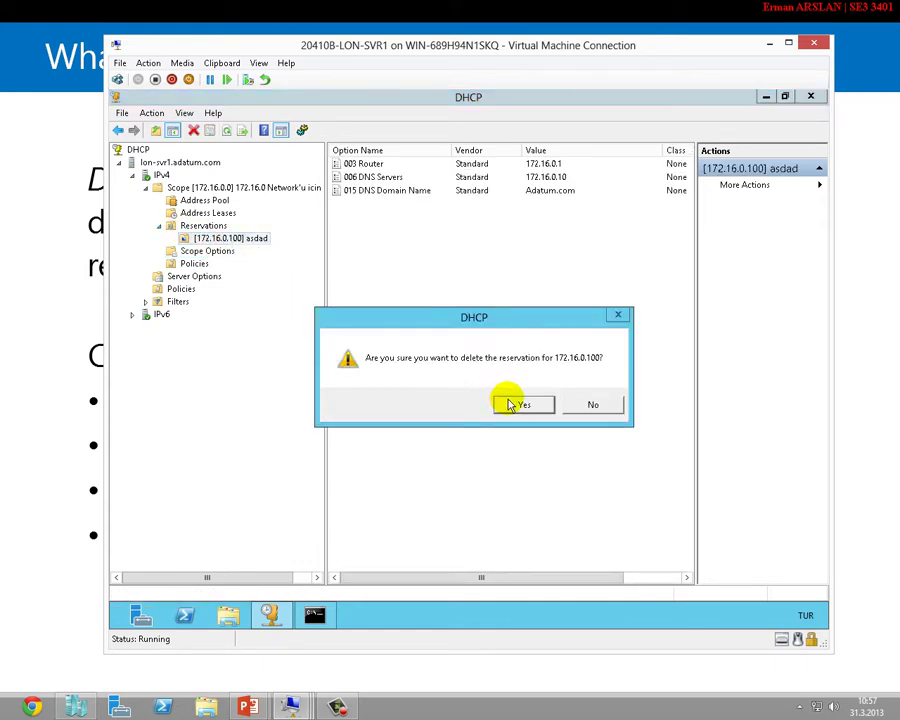
{"action": "left_click", "coordinate": [508, 401]}
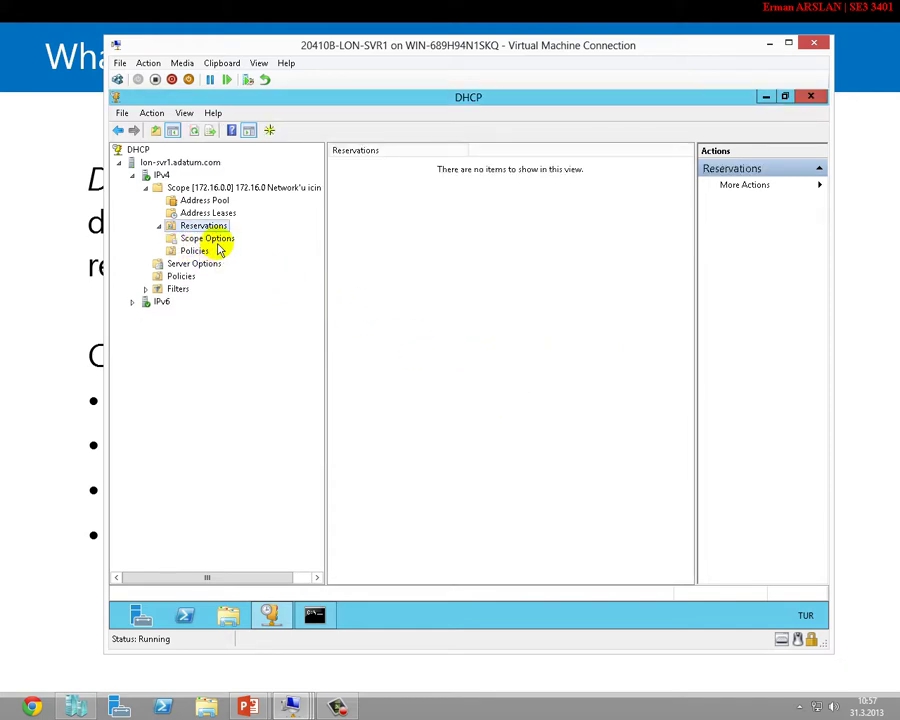
View the scope's options and mark the Router, DNS Servers and DNS Domain Name entries with on-screen annotations.
{"action": "left_click", "coordinate": [212, 238]}
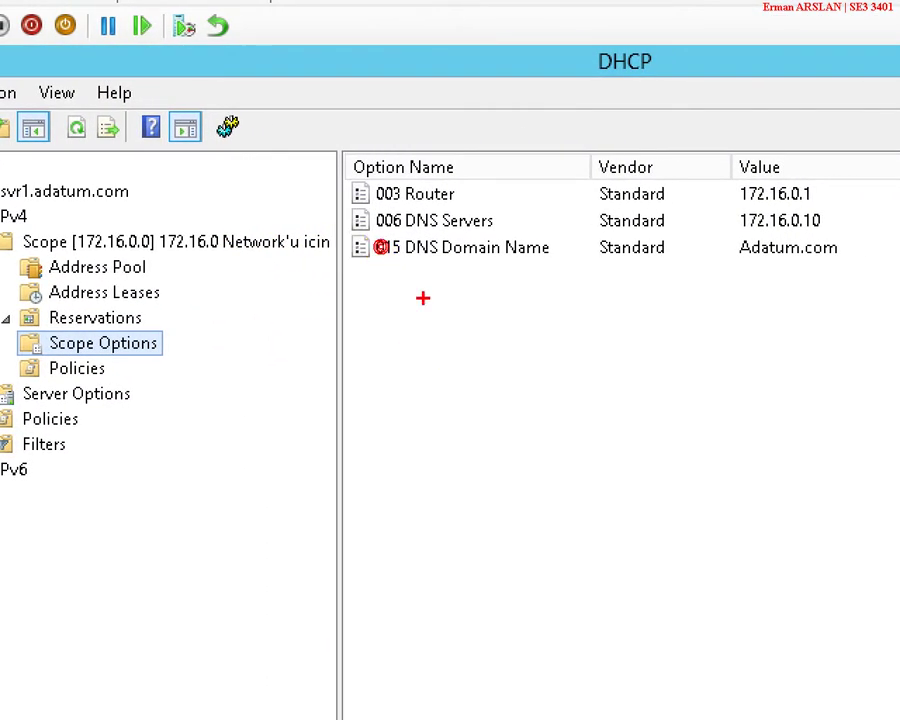
{"action": "left_click_drag", "start_coordinate": [573, 189], "coordinate": [460, 190]}
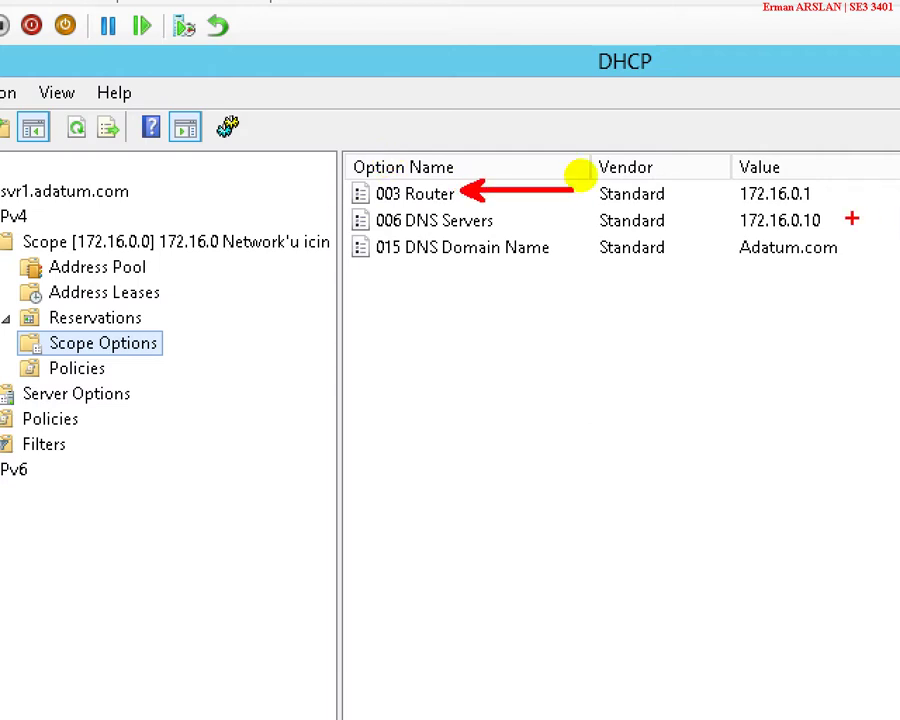
{"action": "left_click_drag", "start_coordinate": [503, 222], "coordinate": [588, 221]}
{"action": "left_click_drag", "start_coordinate": [552, 258], "coordinate": [858, 267]}
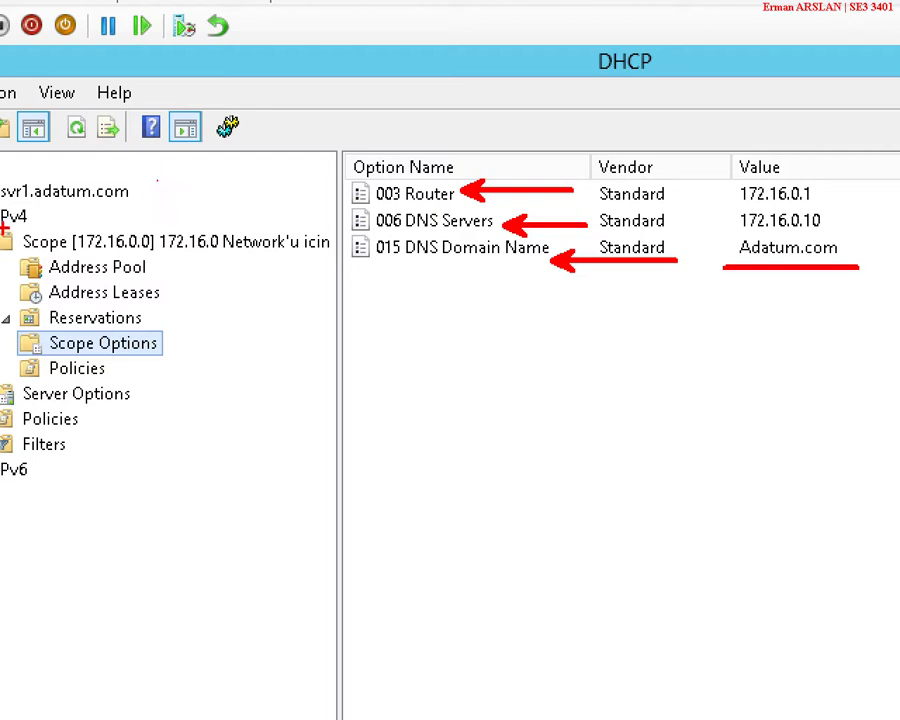
{"action": "left_click_drag", "start_coordinate": [5, 228], "coordinate": [215, 307]}
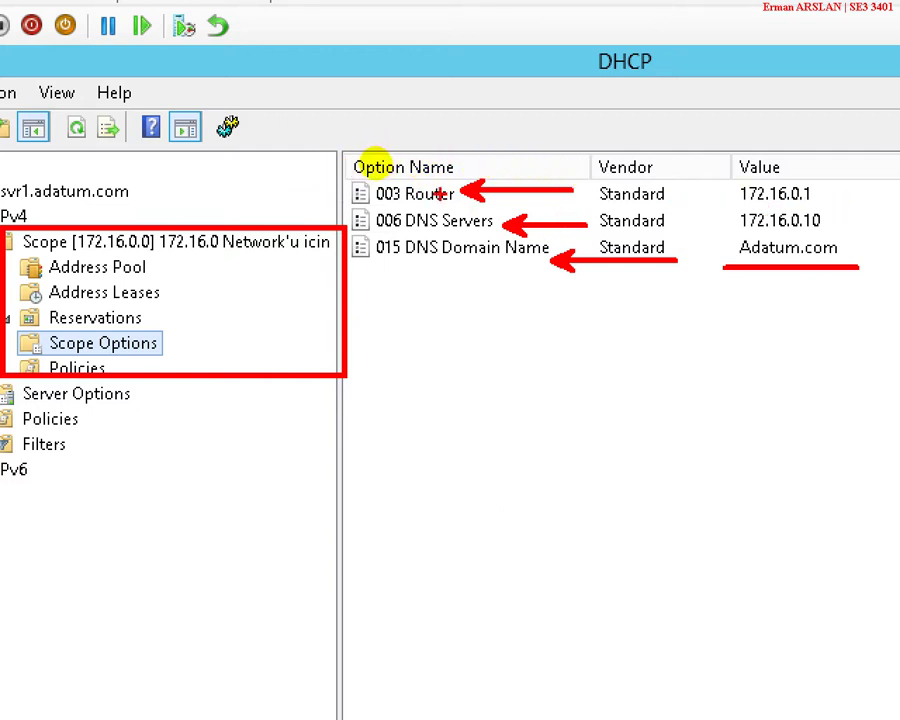
{"action": "mouse_move", "coordinate": [398, 180]}
{"action": "left_mouse_down"}
{"action": "mouse_move", "coordinate": [455, 213]}
{"action": "mouse_move", "coordinate": [362, 182]}
{"action": "left_mouse_up"}
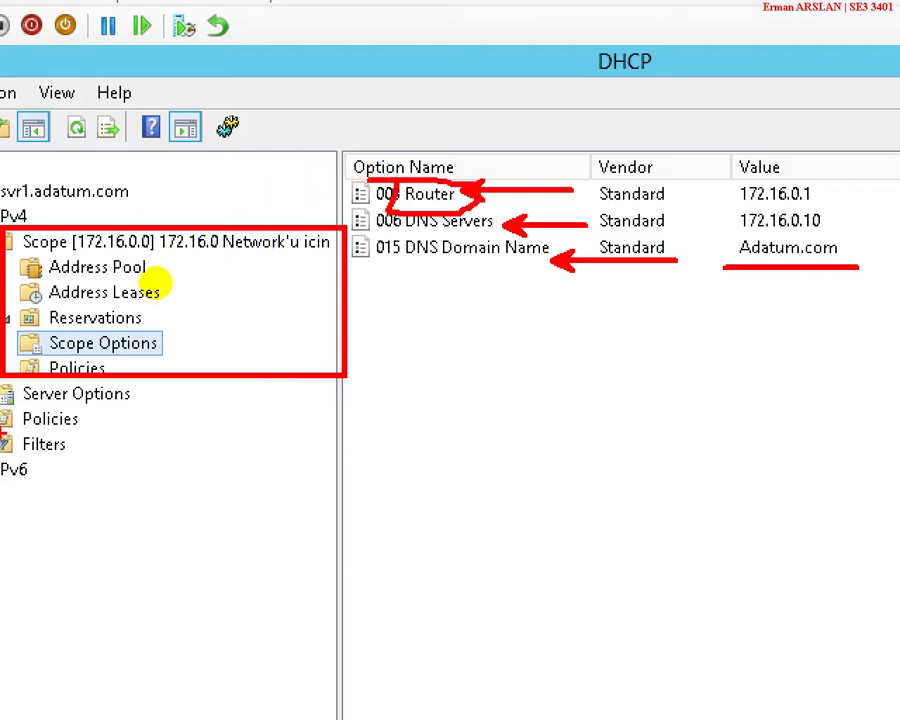
{"action": "left_click_drag", "start_coordinate": [20, 406], "coordinate": [150, 407]}
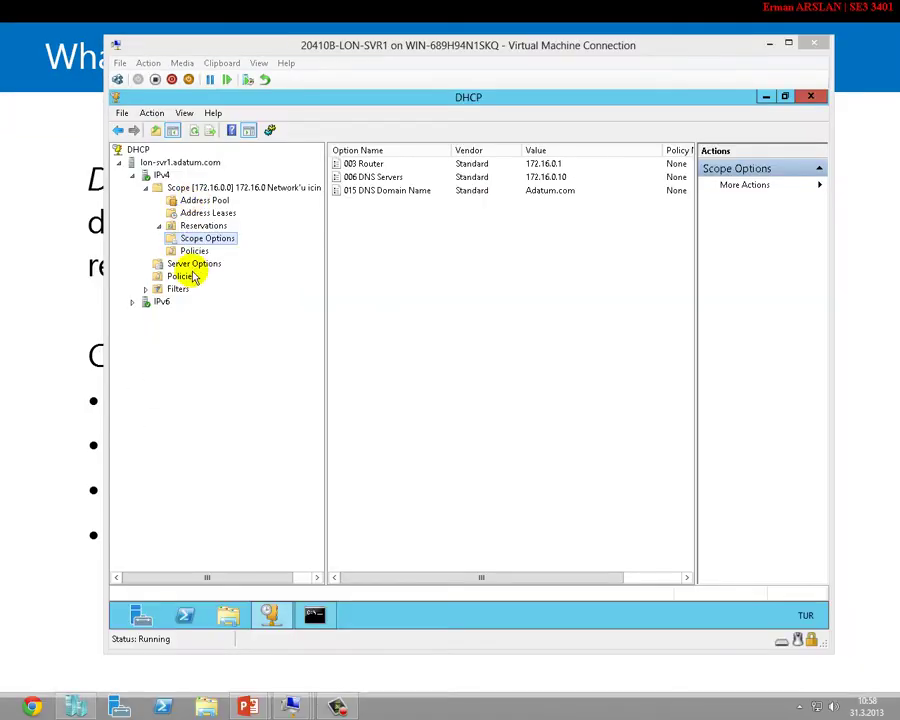
Compare Server Options with Scope Options in the console tree and draw annotation boxes around both nodes.
{"action": "left_click", "coordinate": [190, 275]}
{"action": "left_click", "coordinate": [193, 263]}
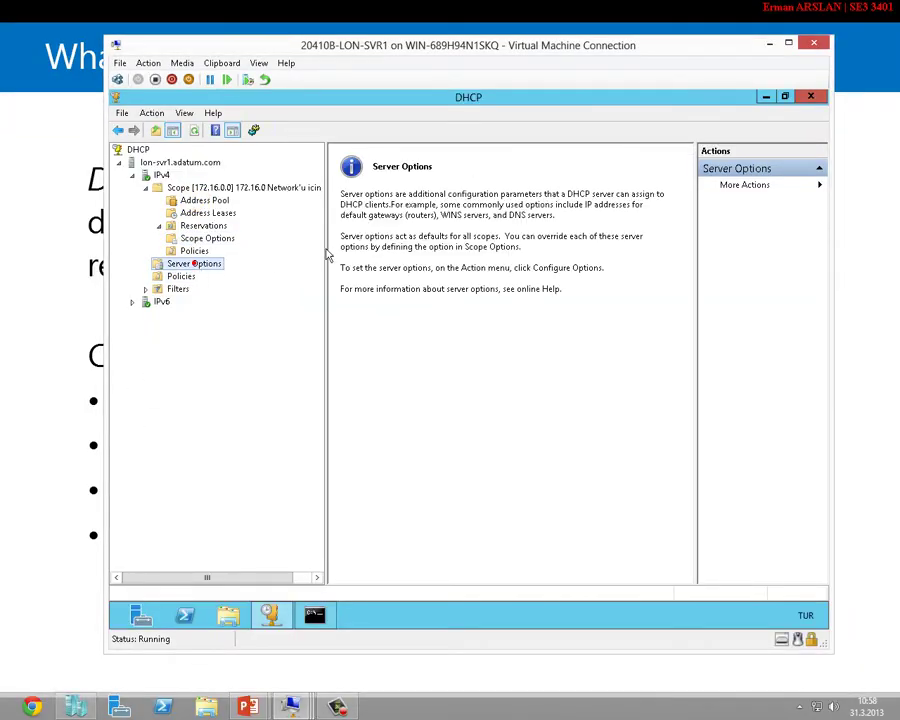
{"action": "left_click", "coordinate": [212, 238]}
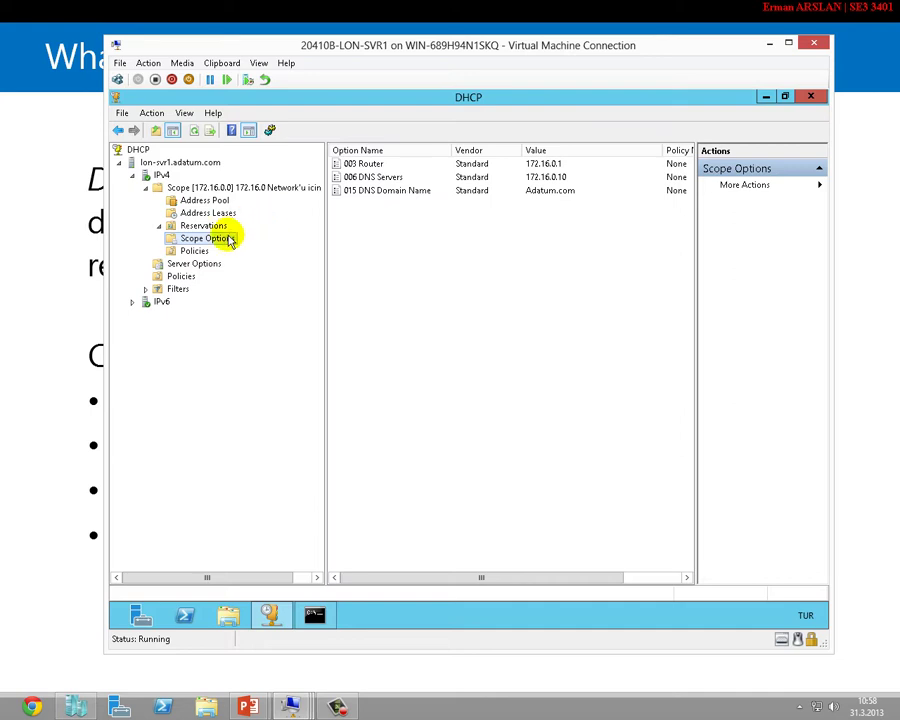
{"action": "left_click", "coordinate": [195, 264]}
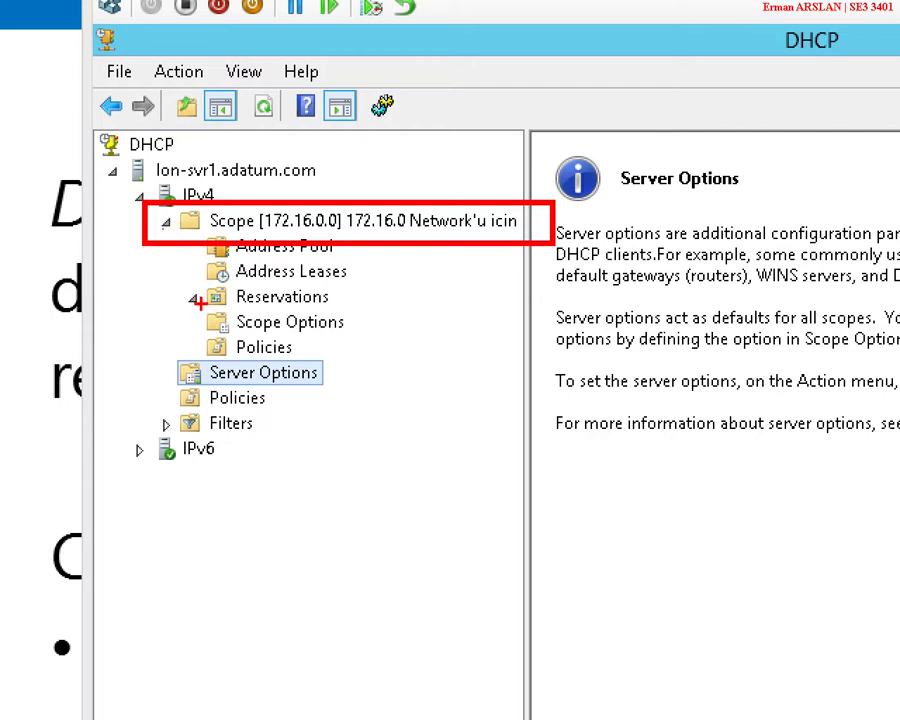
{"action": "left_click_drag", "start_coordinate": [200, 303], "coordinate": [391, 345]}
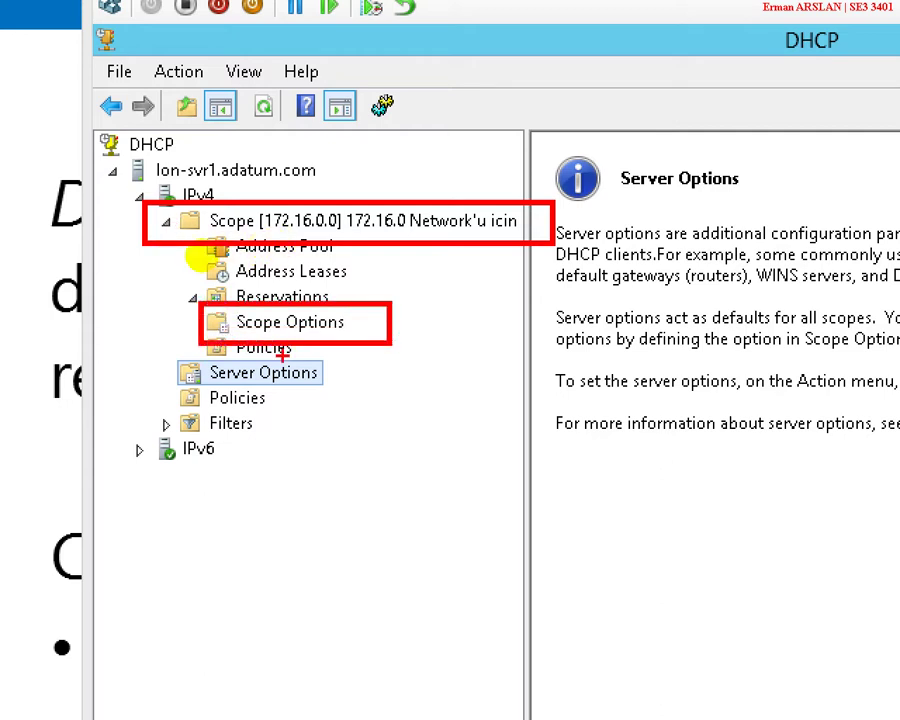
{"action": "left_click_drag", "start_coordinate": [167, 362], "coordinate": [353, 389]}
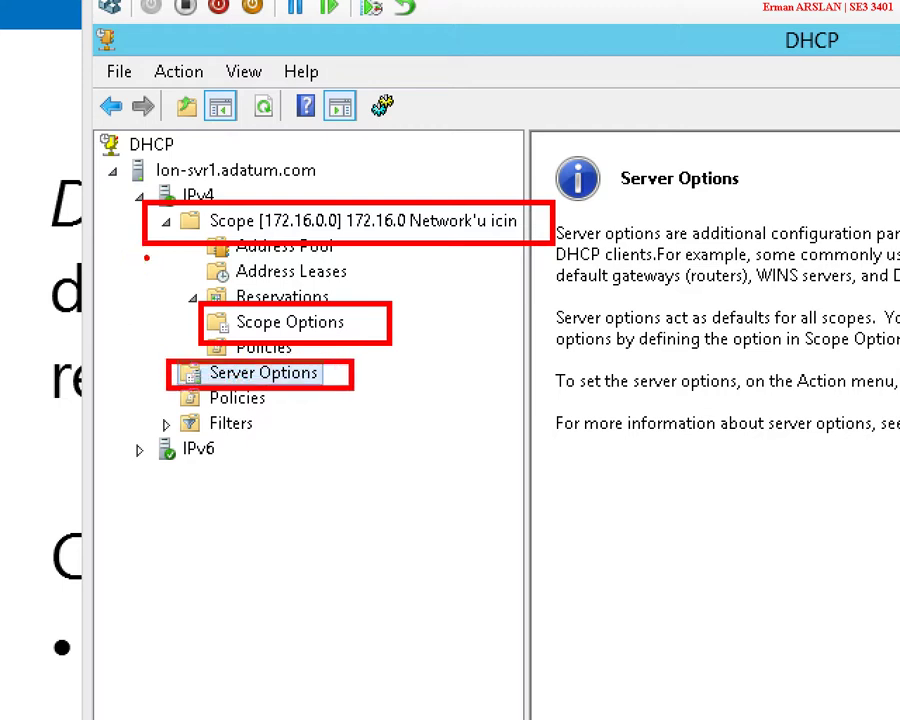
{"action": "key", "text": "y"}
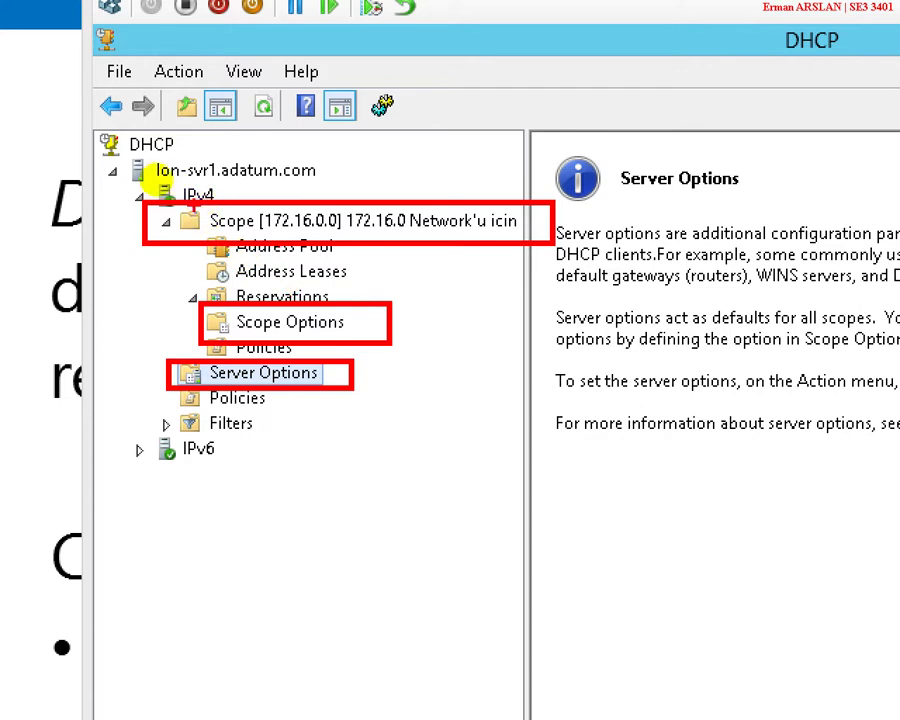
Box the lon-svr1.adatum.com node and sketch further boxes and connecting lines to illustrate how server options cover several scopes.
{"action": "left_click_drag", "start_coordinate": [130, 153], "coordinate": [545, 188]}
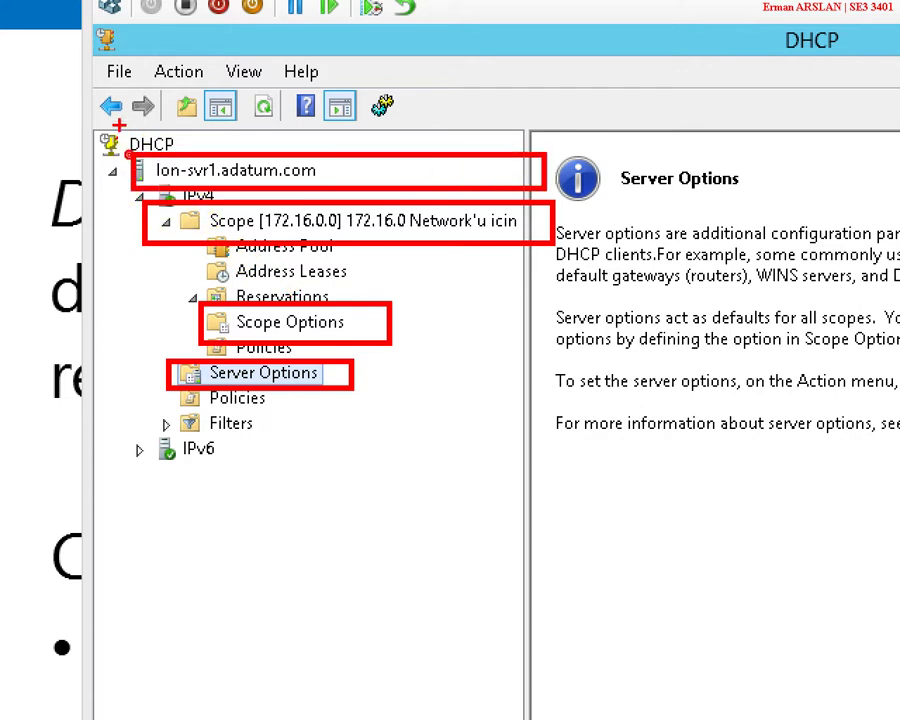
{"action": "mouse_move", "coordinate": [119, 125]}
{"action": "left_mouse_down"}
{"action": "mouse_move", "coordinate": [416, 115]}
{"action": "mouse_move", "coordinate": [520, 100]}
{"action": "left_mouse_up"}
{"action": "mouse_move", "coordinate": [84, 14]}
{"action": "left_mouse_down"}
{"action": "mouse_move", "coordinate": [271, 56]}
{"action": "mouse_move", "coordinate": [413, 73]}
{"action": "left_mouse_up"}
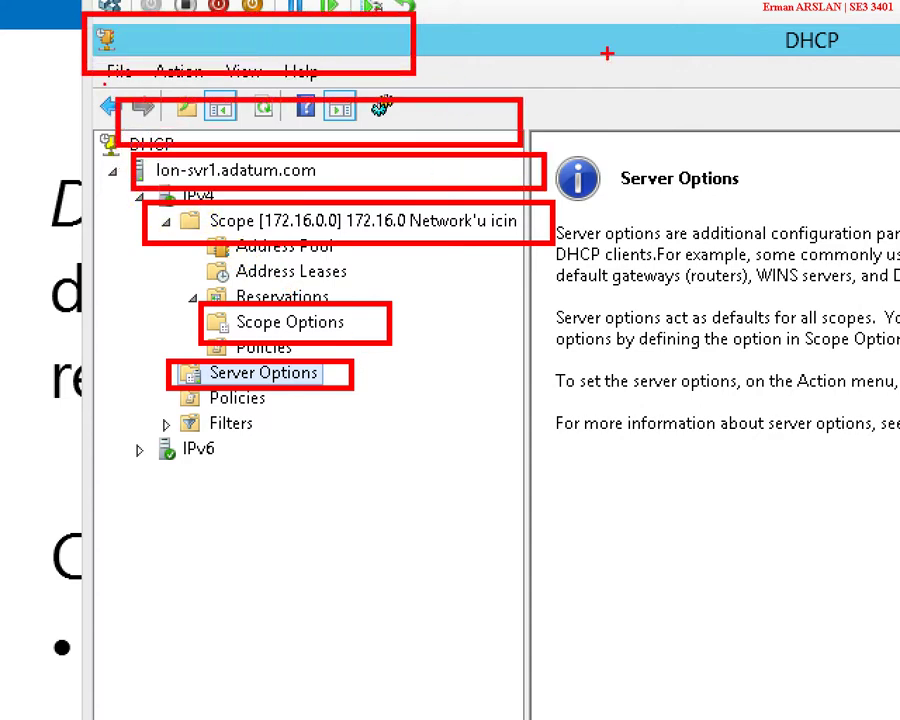
{"action": "left_click_drag", "start_coordinate": [472, 26], "coordinate": [548, 33]}
{"action": "left_click_drag", "start_coordinate": [550, 102], "coordinate": [652, 104]}
{"action": "left_click_drag", "start_coordinate": [542, 176], "coordinate": [620, 185]}
{"action": "mouse_move", "coordinate": [578, 228]}
{"action": "left_mouse_down"}
{"action": "mouse_move", "coordinate": [690, 268]}
{"action": "mouse_move", "coordinate": [830, 284]}
{"action": "left_mouse_up"}
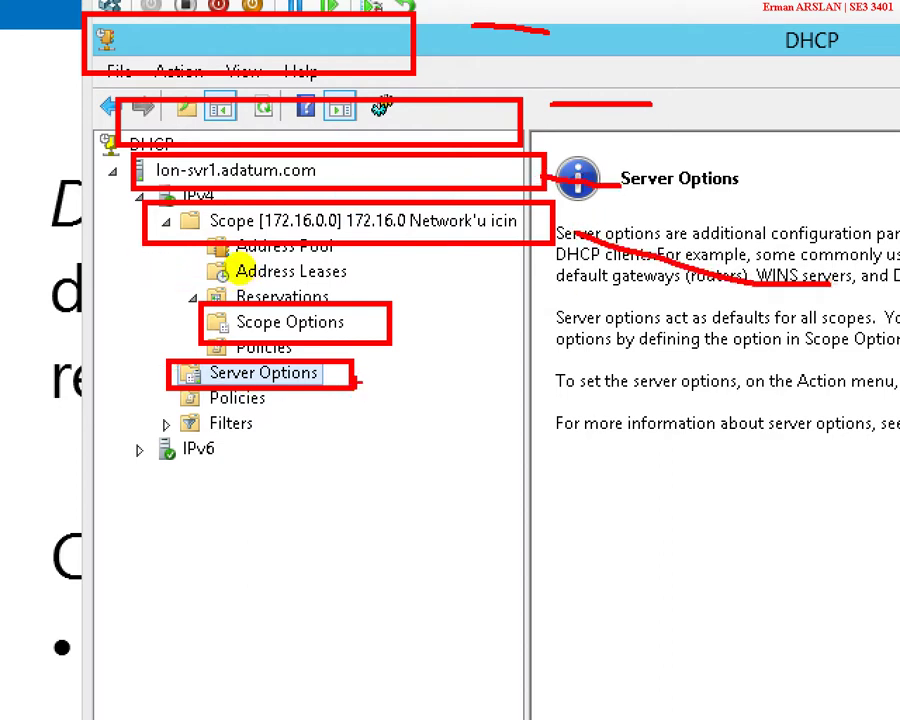
{"action": "left_click_drag", "start_coordinate": [355, 381], "coordinate": [545, 437]}
{"action": "mouse_move", "coordinate": [478, 2]}
{"action": "left_mouse_down"}
{"action": "mouse_move", "coordinate": [500, 30]}
{"action": "mouse_move", "coordinate": [541, 330]}
{"action": "left_mouse_up"}
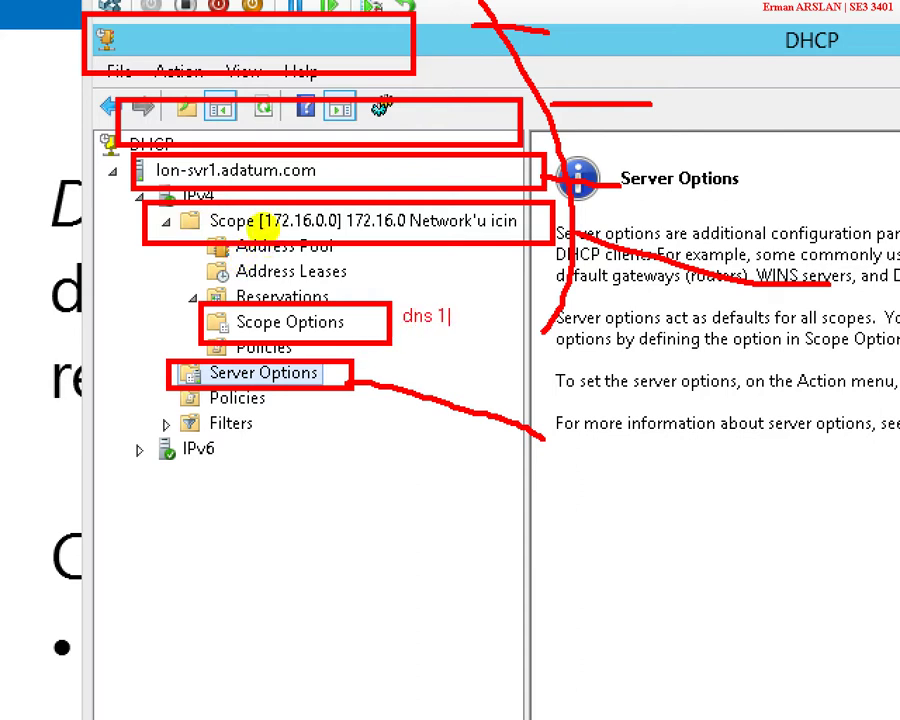
Annotate Scope Options with dns 172.16.0.7 and Server Options with 172.16.0.8, adding arrows and example boxes to illustrate precedence.
{"action": "type", "text": "16.0.7"}
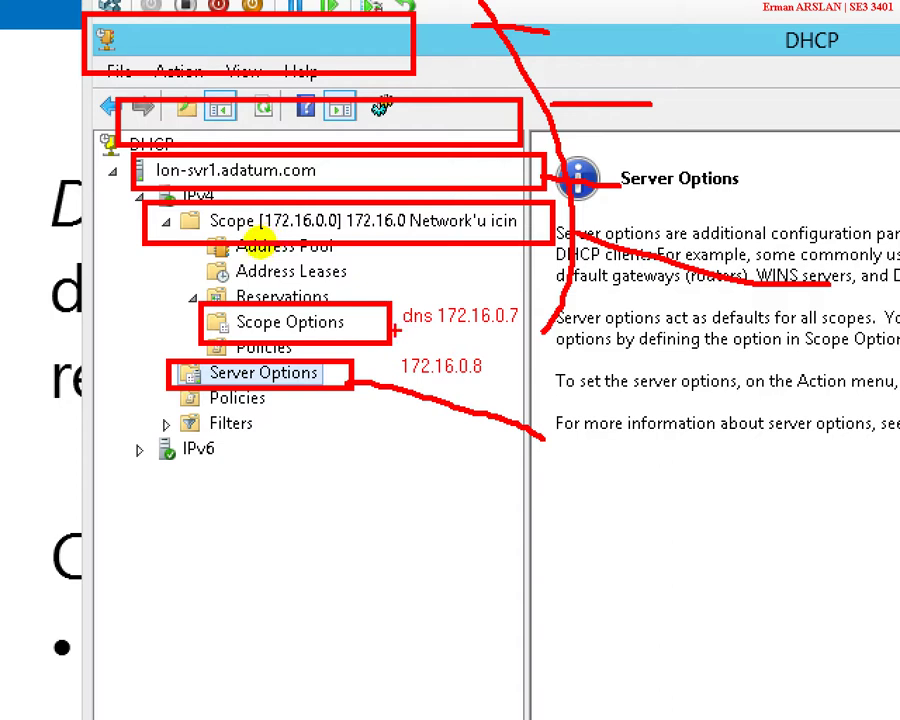
{"action": "left_click_drag", "start_coordinate": [396, 328], "coordinate": [465, 342]}
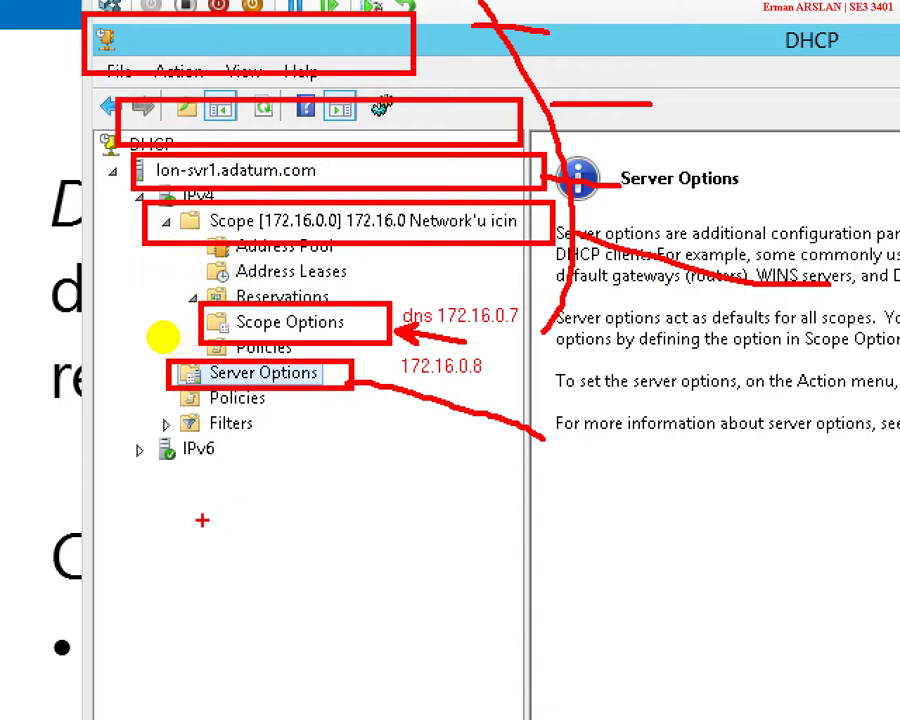
{"action": "left_click_drag", "start_coordinate": [200, 520], "coordinate": [360, 558]}
{"action": "left_click_drag", "start_coordinate": [163, 591], "coordinate": [392, 670]}
{"action": "left_click_drag", "start_coordinate": [168, 693], "coordinate": [383, 719]}
{"action": "left_click_drag", "start_coordinate": [537, 573], "coordinate": [645, 636]}
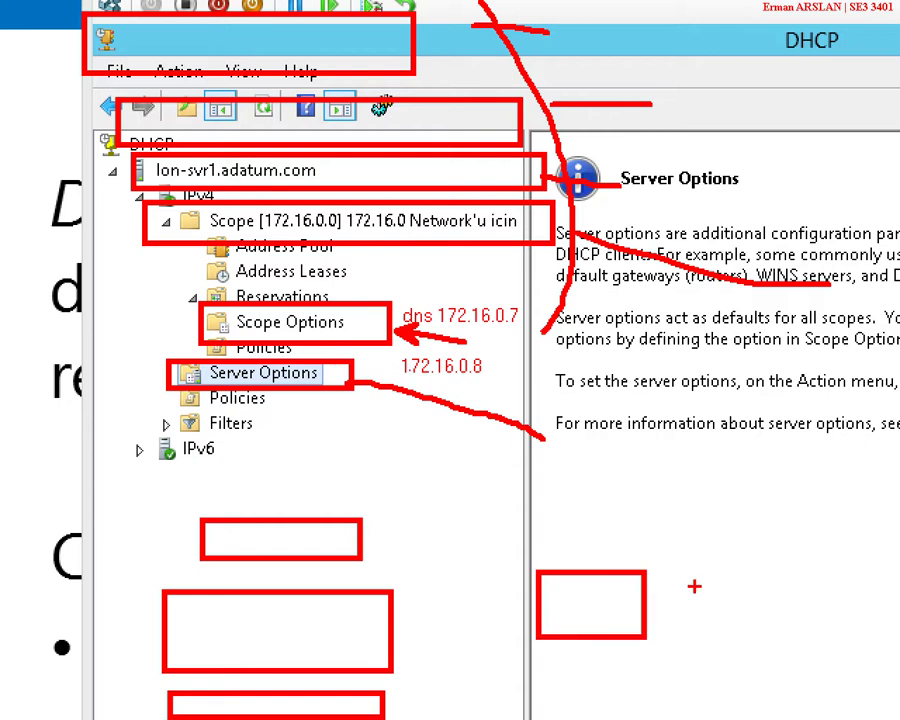
{"action": "left_click_drag", "start_coordinate": [693, 587], "coordinate": [892, 667]}
{"action": "left_click_drag", "start_coordinate": [216, 328], "coordinate": [22, 380]}
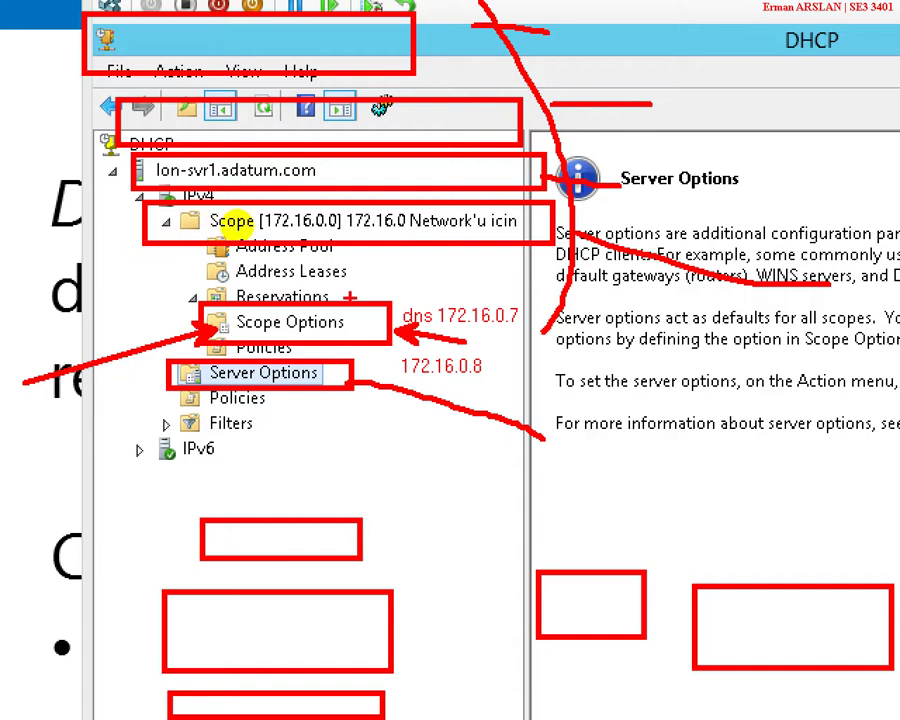
{"action": "left_click_drag", "start_coordinate": [370, 327], "coordinate": [407, 314]}
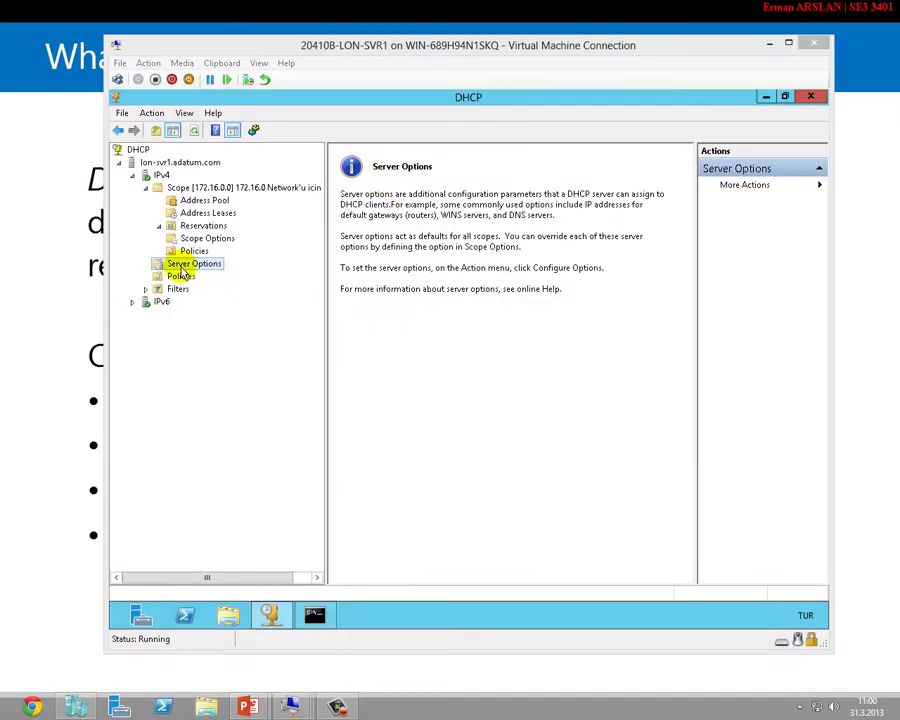
Configure the server options by enabling 003 Router with the IP address 123.213.123.123.
{"action": "right_click", "coordinate": [228, 373]}
{"action": "left_click", "coordinate": [208, 278]}
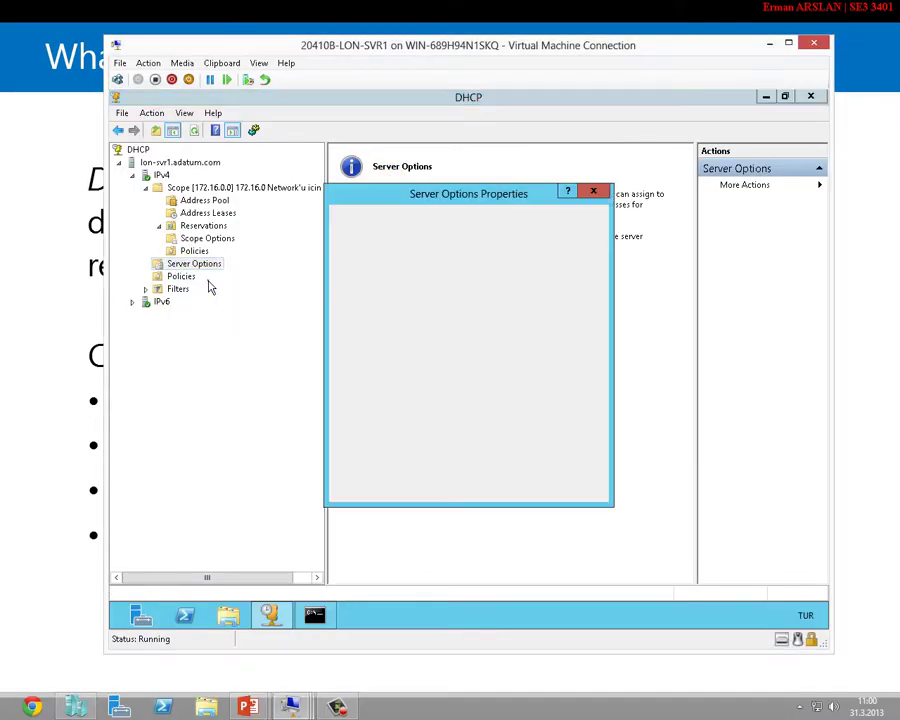
{"action": "left_click", "coordinate": [352, 265]}
{"action": "left_click", "coordinate": [372, 387]}
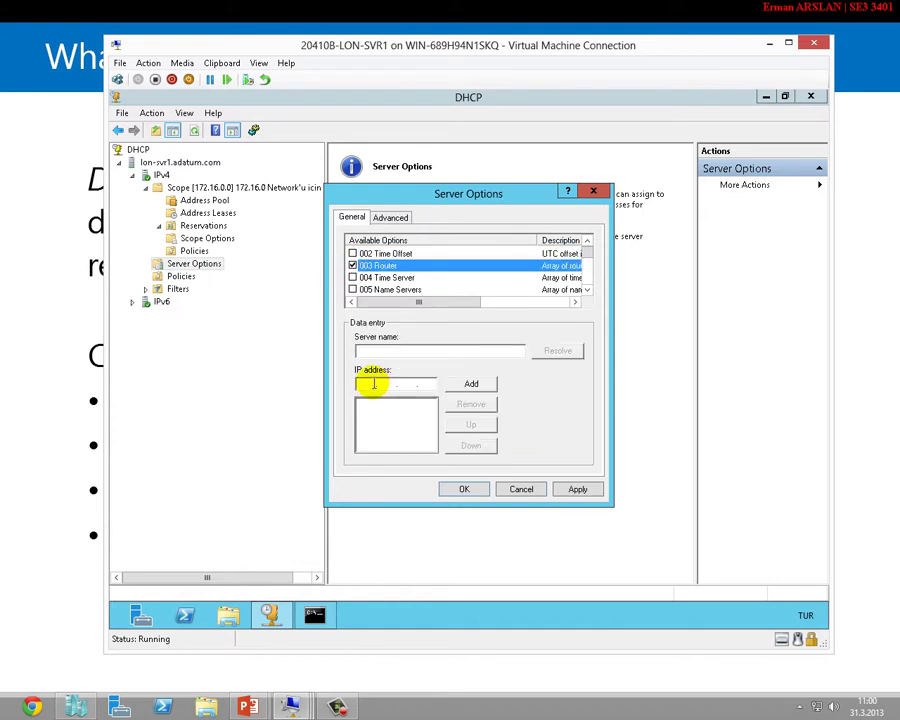
{"action": "type", "text": "123.213.123.123"}
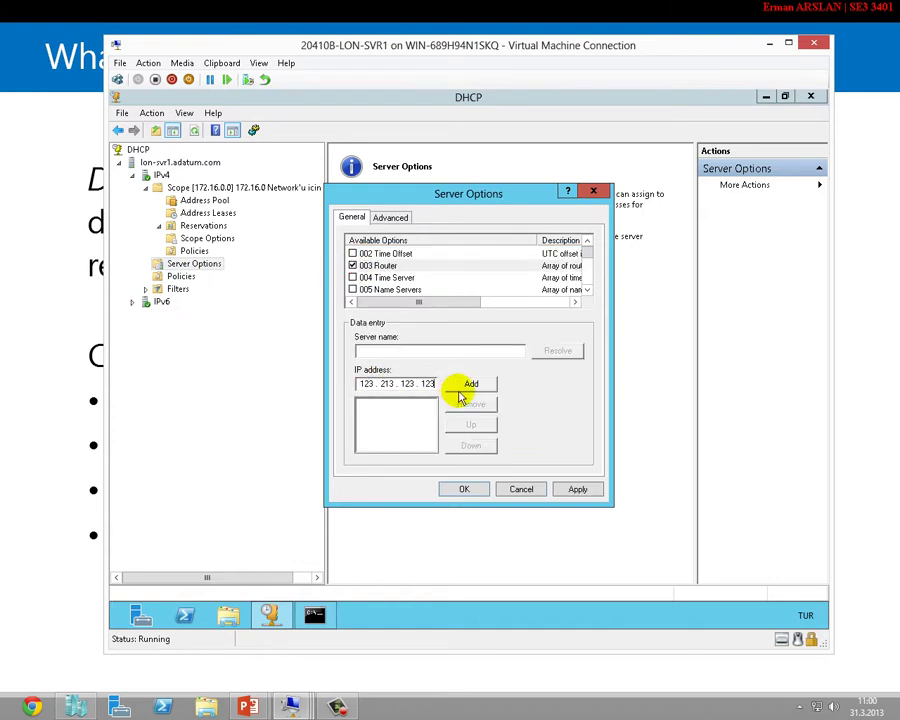
{"action": "left_click", "coordinate": [466, 384]}
{"action": "left_click", "coordinate": [470, 489]}
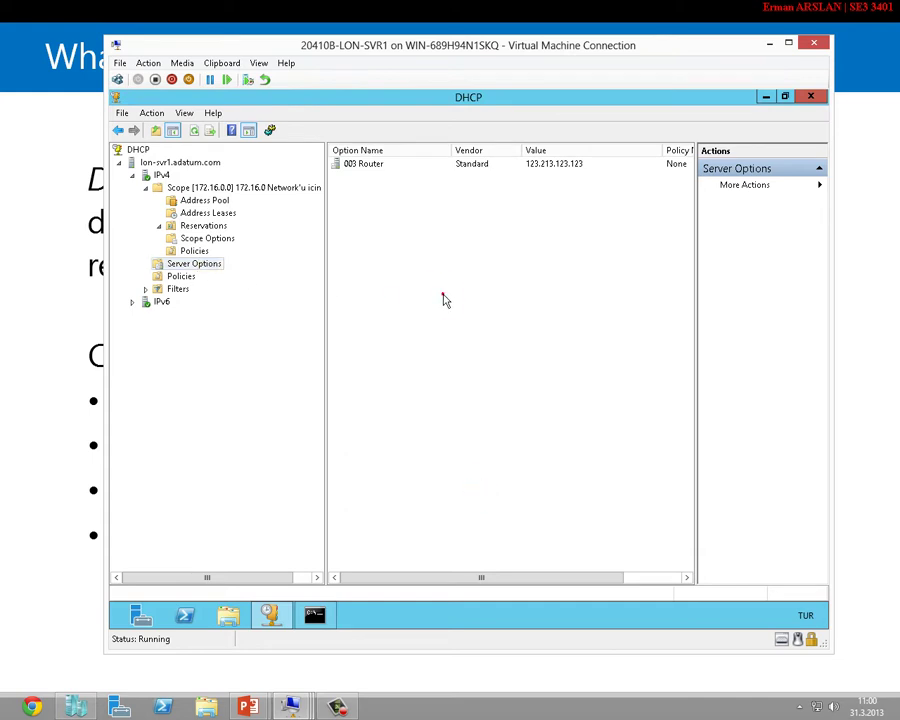
Compare the 003 Router entry in Server Options with the one in Scope Options.
{"action": "left_click", "coordinate": [200, 265]}
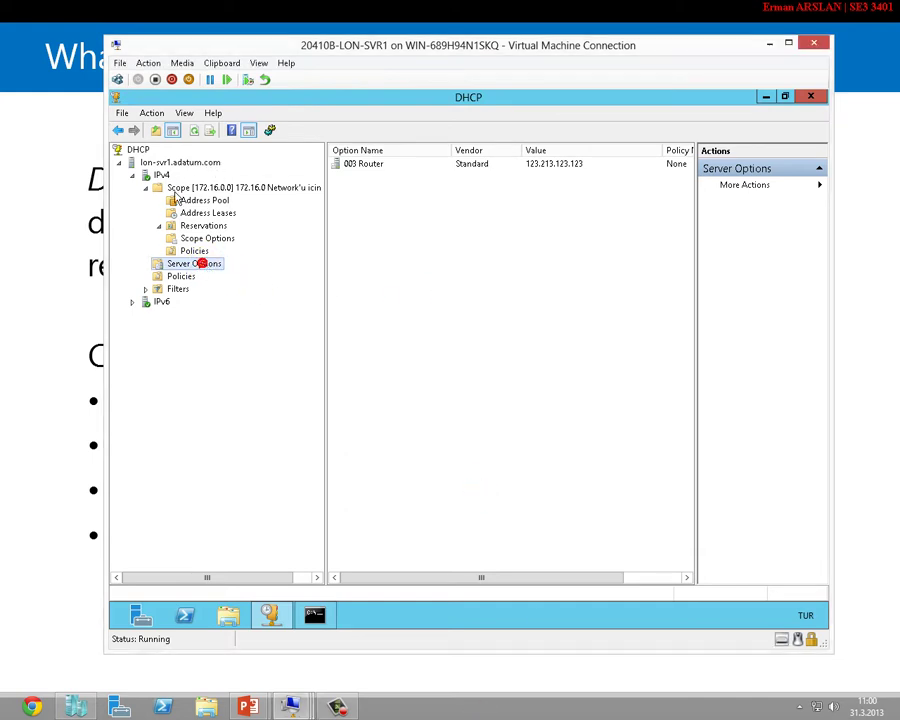
{"action": "left_click", "coordinate": [390, 167]}
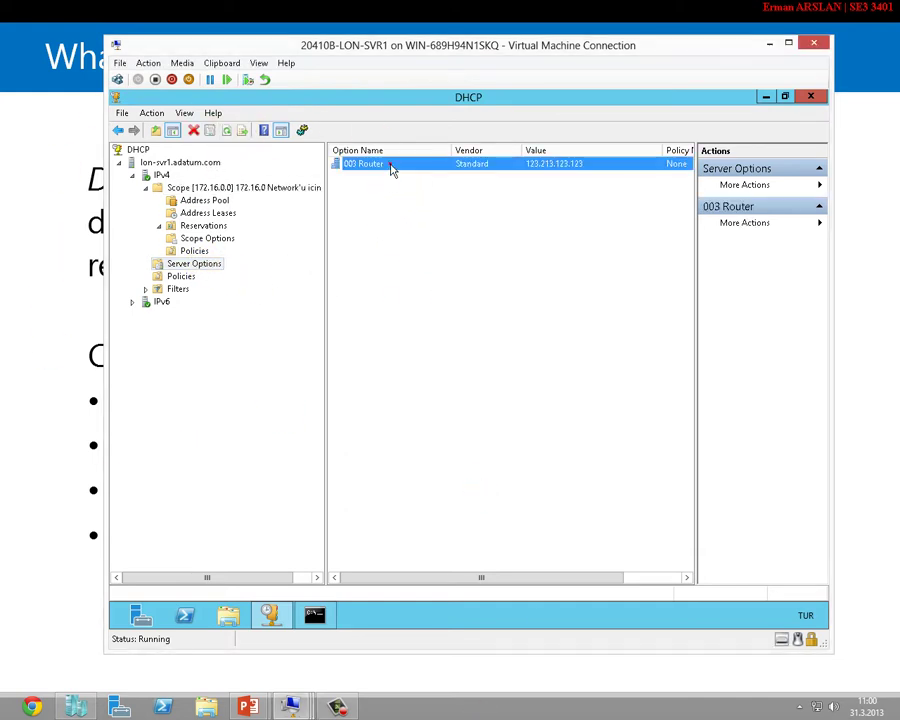
{"action": "left_click", "coordinate": [205, 238]}
{"action": "left_click", "coordinate": [421, 247]}
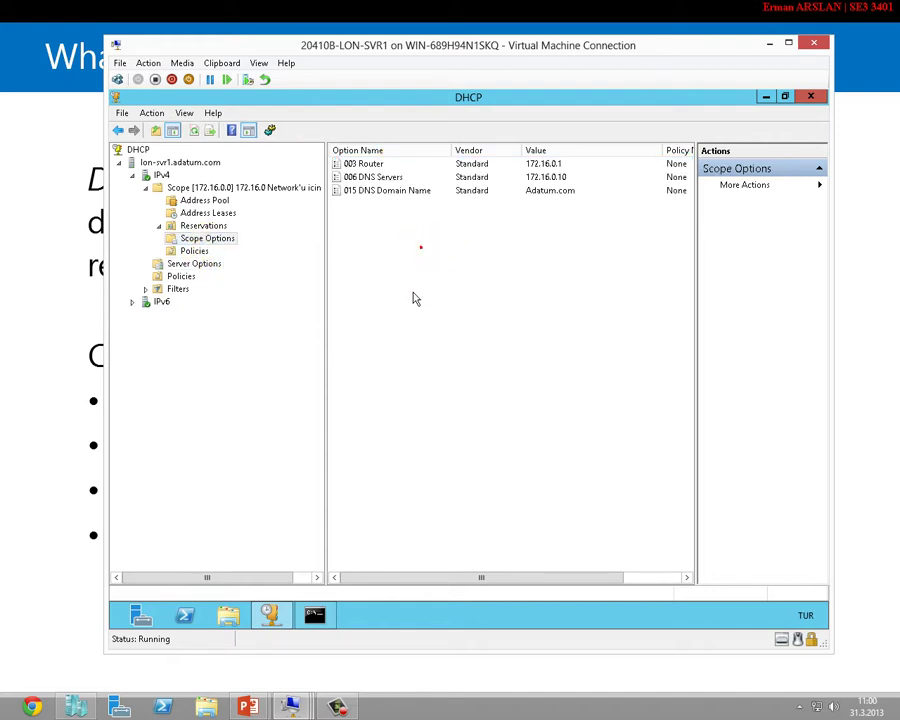
{"action": "left_click", "coordinate": [362, 164]}
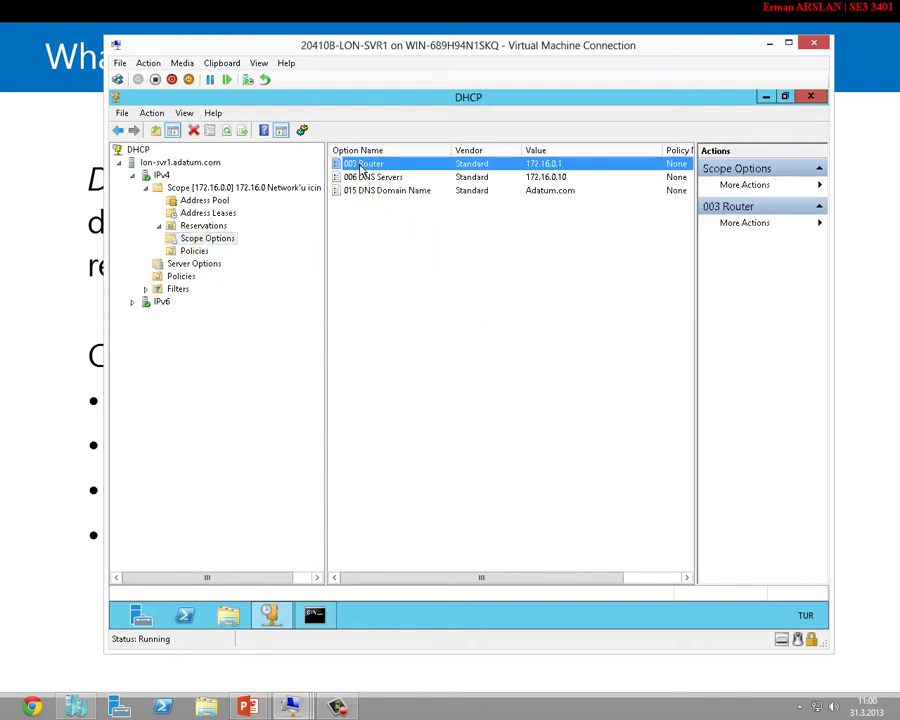
Switch between Scope Options and Server Options to examine which options each level lists and their 003 Router addresses.
{"action": "right_click", "coordinate": [362, 166]}
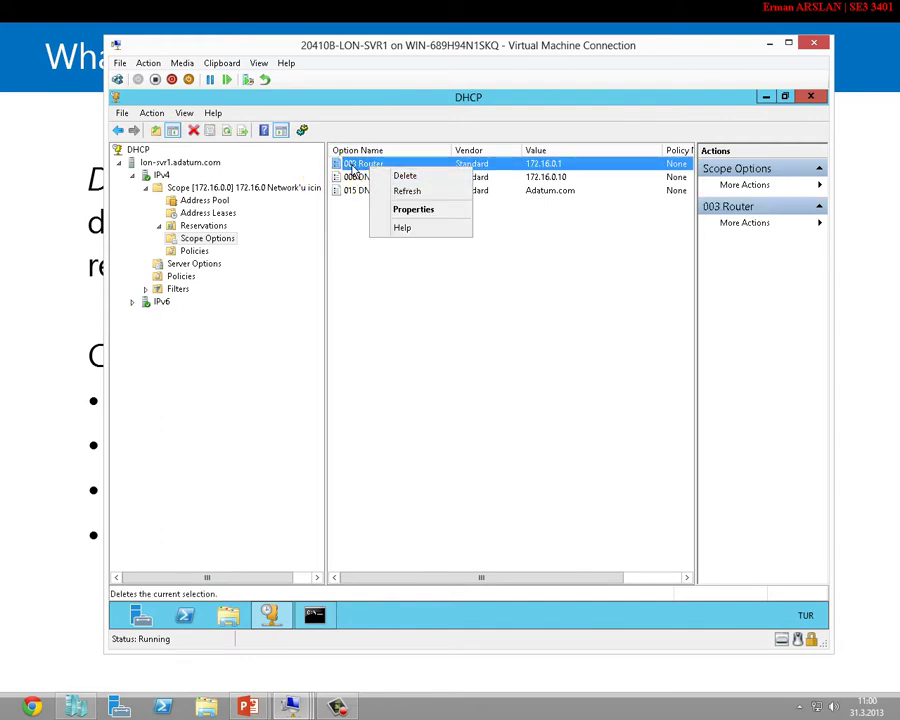
{"action": "left_click", "coordinate": [353, 164]}
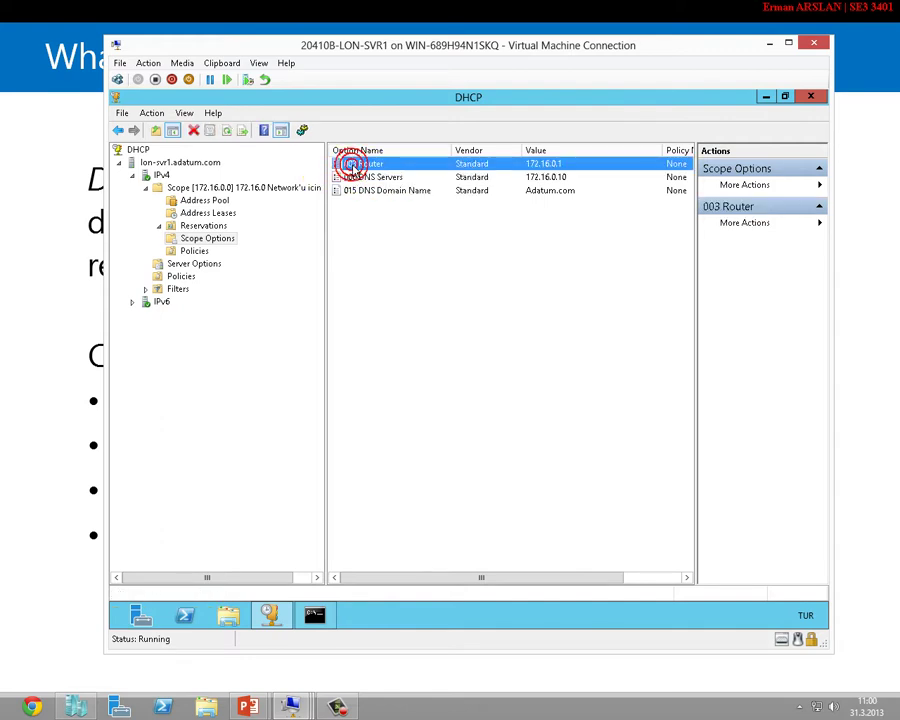
{"action": "right_click", "coordinate": [405, 165]}
{"action": "left_click", "coordinate": [546, 176]}
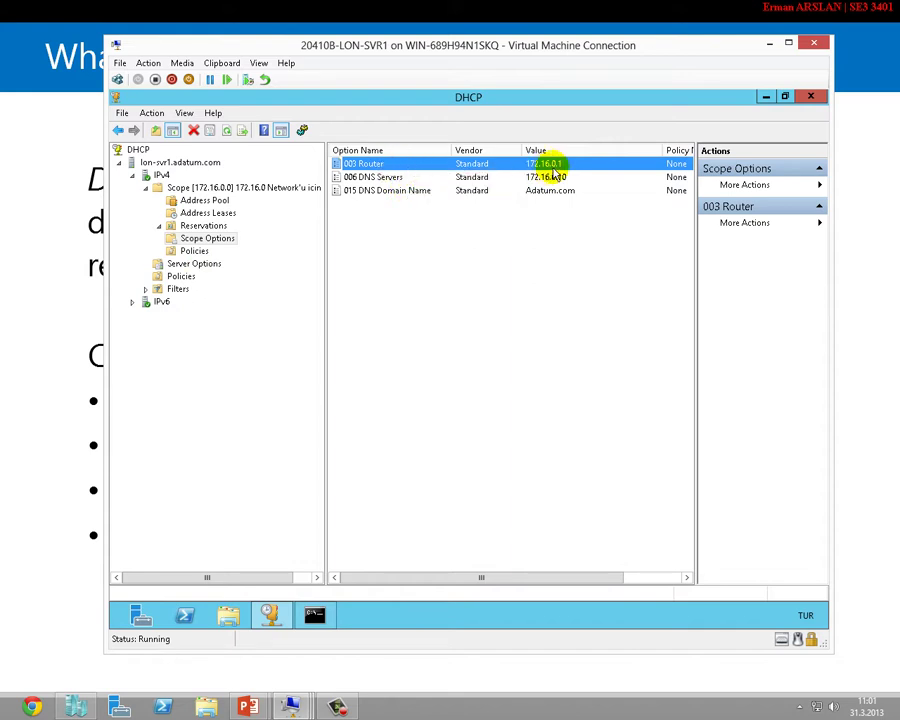
{"action": "left_click", "coordinate": [210, 264]}
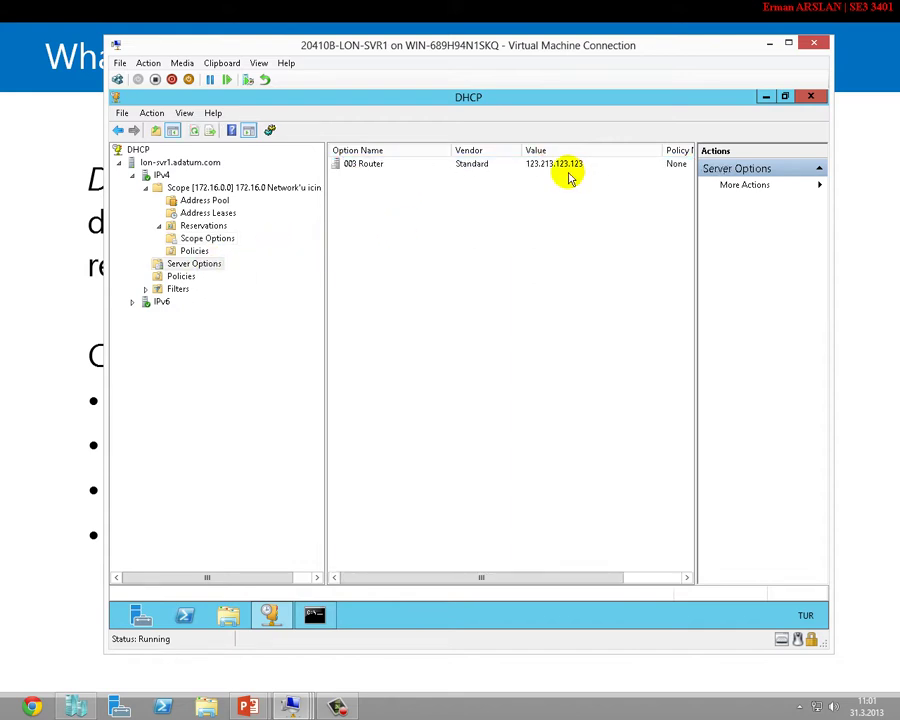
{"action": "left_click", "coordinate": [594, 163]}
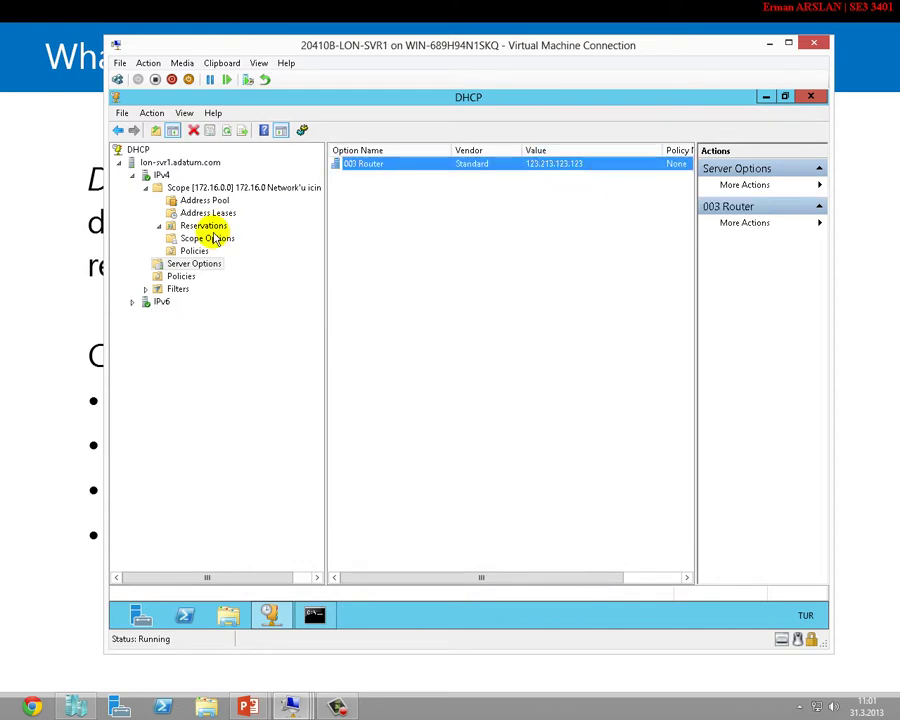
{"action": "left_click", "coordinate": [548, 165]}
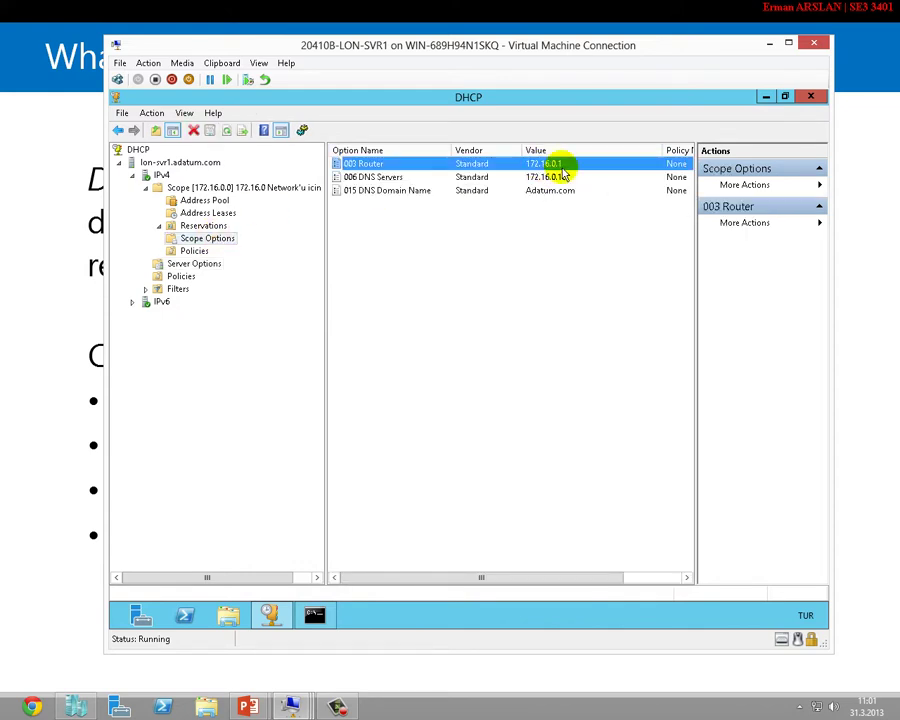
{"action": "left_click", "coordinate": [194, 265]}
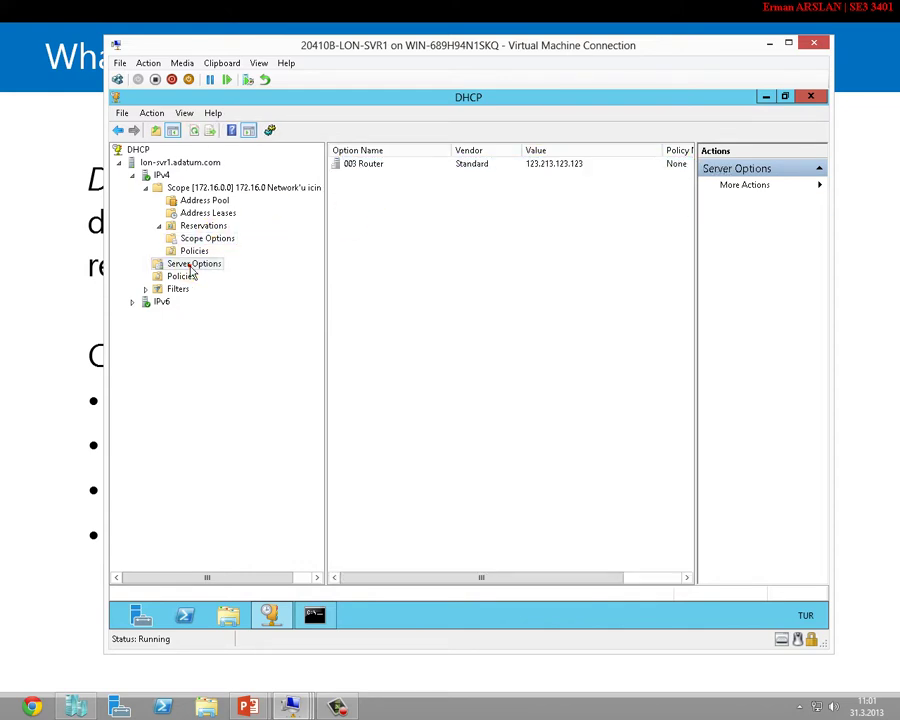
{"action": "left_click", "coordinate": [207, 238]}
{"action": "left_click_drag", "start_coordinate": [410, 250], "coordinate": [400, 173]}
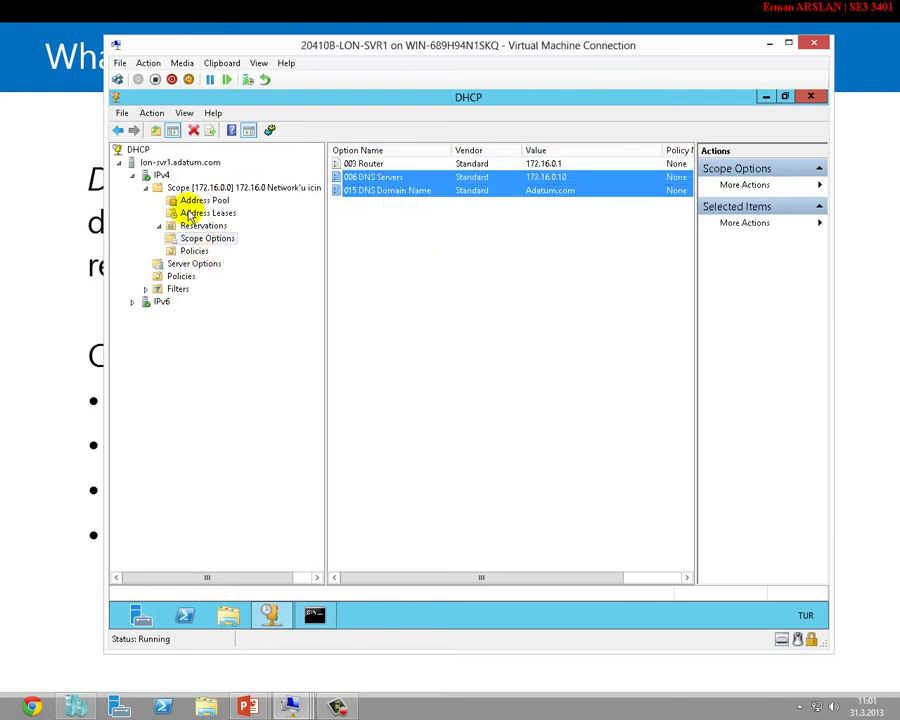
{"action": "left_click", "coordinate": [202, 266]}
{"action": "left_click_drag", "start_coordinate": [466, 255], "coordinate": [390, 175]}
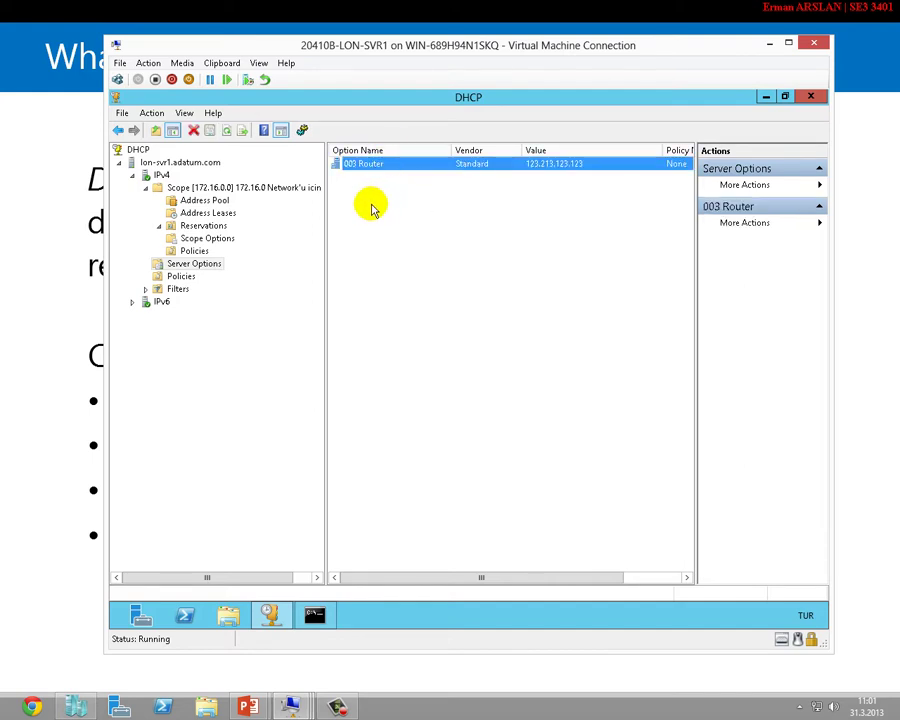
Delete the 003 Router option from Scope Options and confirm the deletion.
{"action": "left_click", "coordinate": [210, 240]}
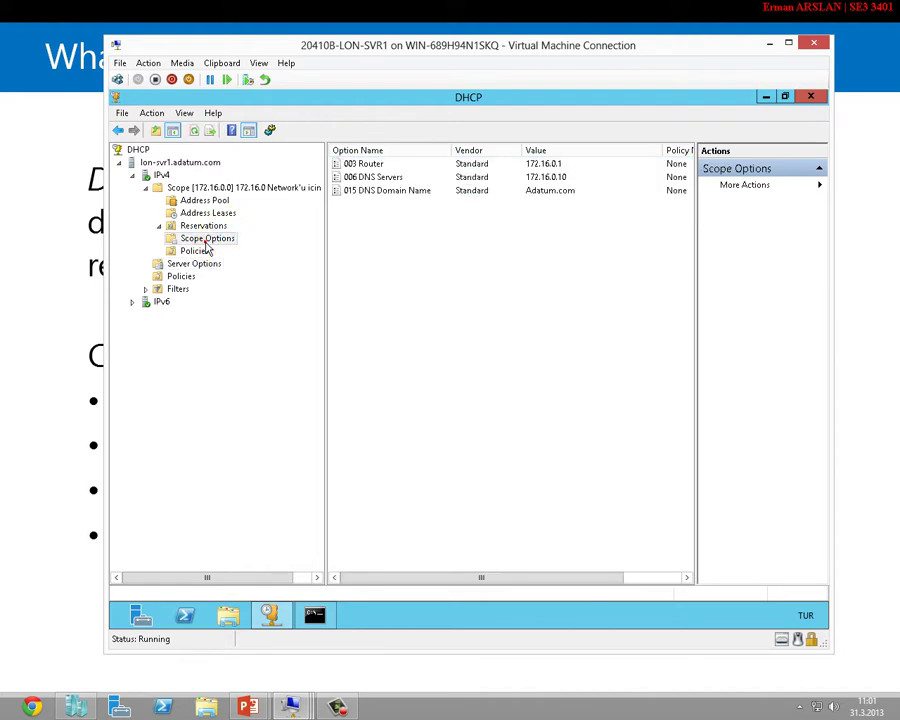
{"action": "right_click", "coordinate": [436, 169]}
{"action": "left_click", "coordinate": [452, 175]}
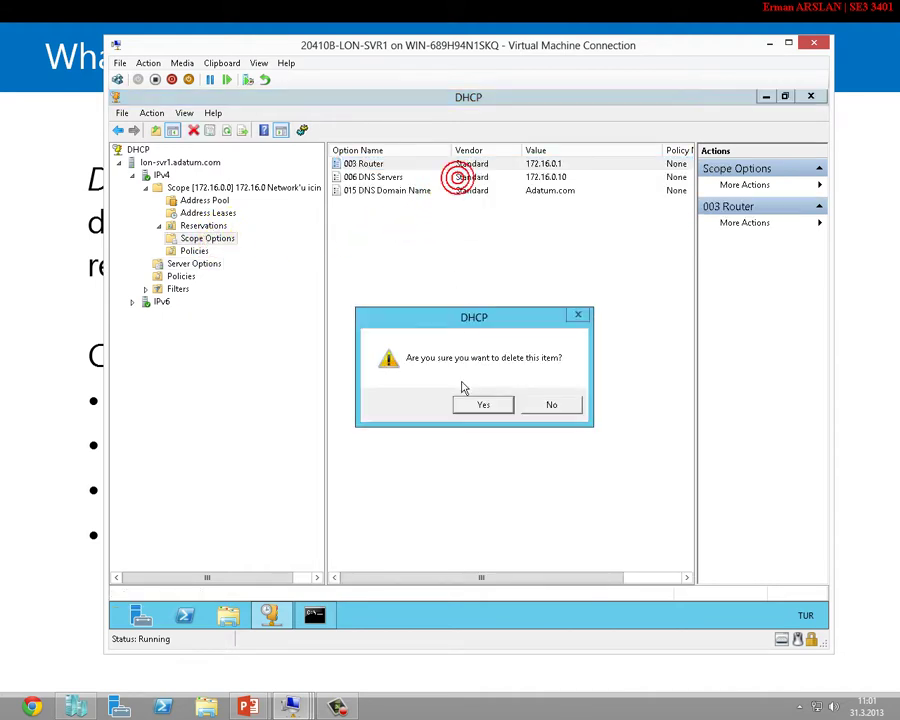
{"action": "left_click", "coordinate": [476, 406]}
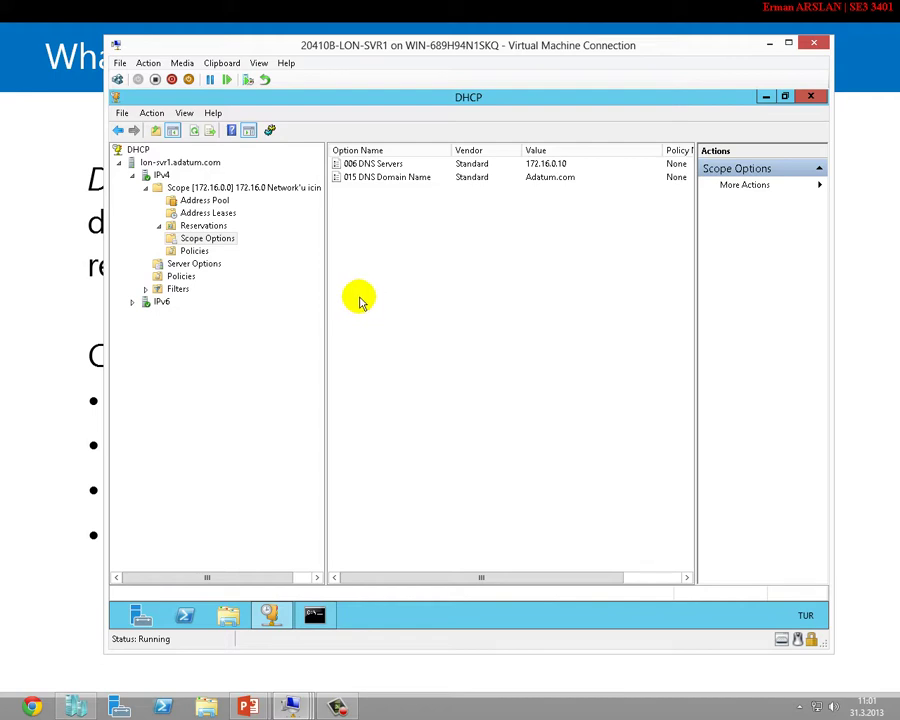
Delete the 006 DNS Servers option from Scope Options and confirm the deletion.
{"action": "left_click_drag", "start_coordinate": [392, 248], "coordinate": [368, 127]}
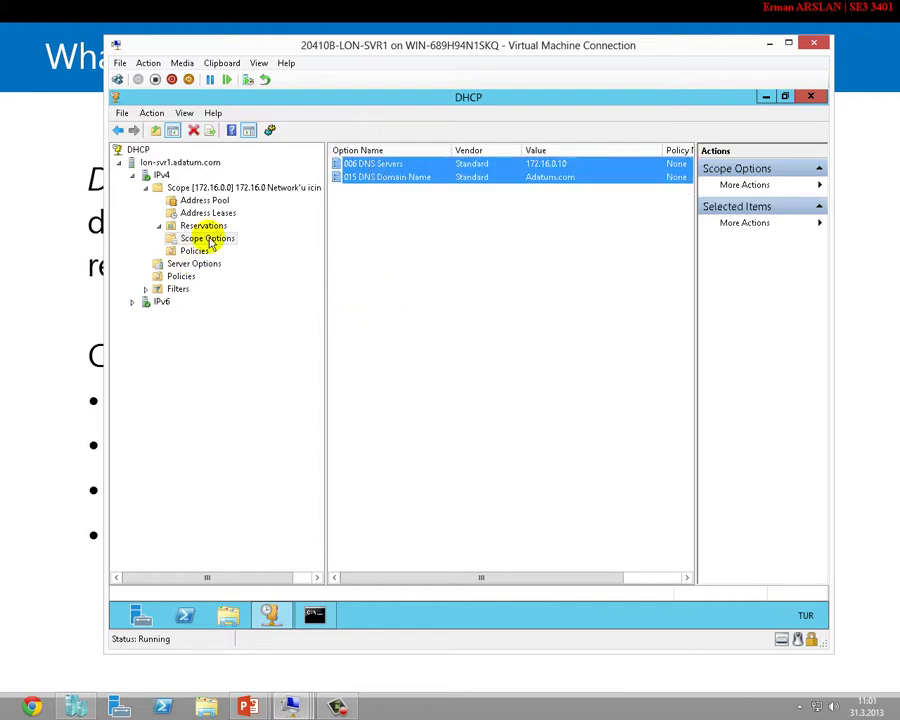
{"action": "left_click", "coordinate": [161, 238]}
{"action": "left_click", "coordinate": [384, 166]}
{"action": "right_click", "coordinate": [382, 167]}
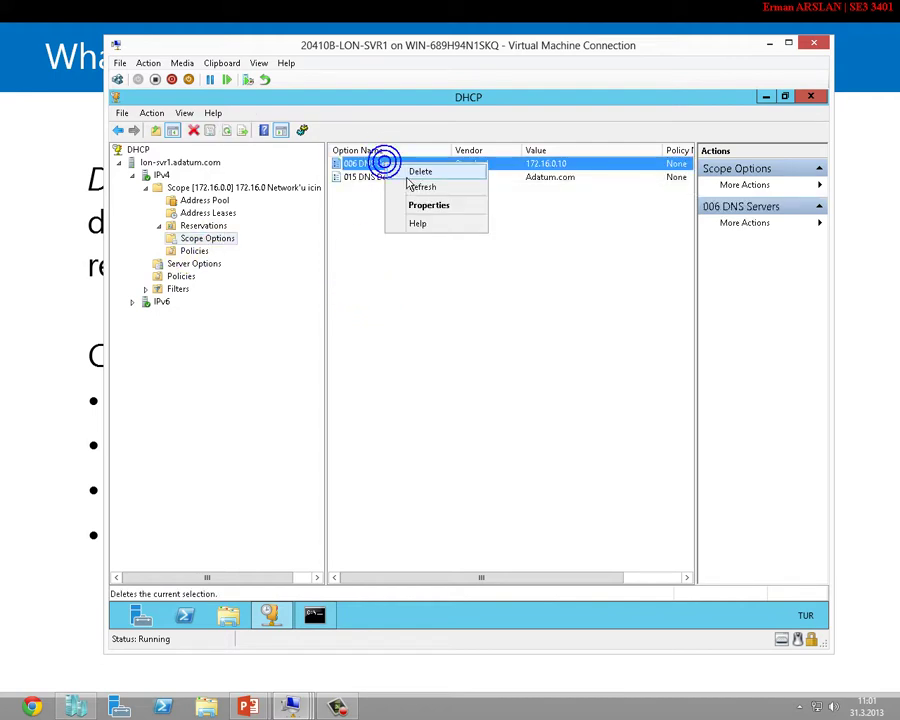
{"action": "left_click", "coordinate": [410, 172]}
{"action": "left_click", "coordinate": [472, 405]}
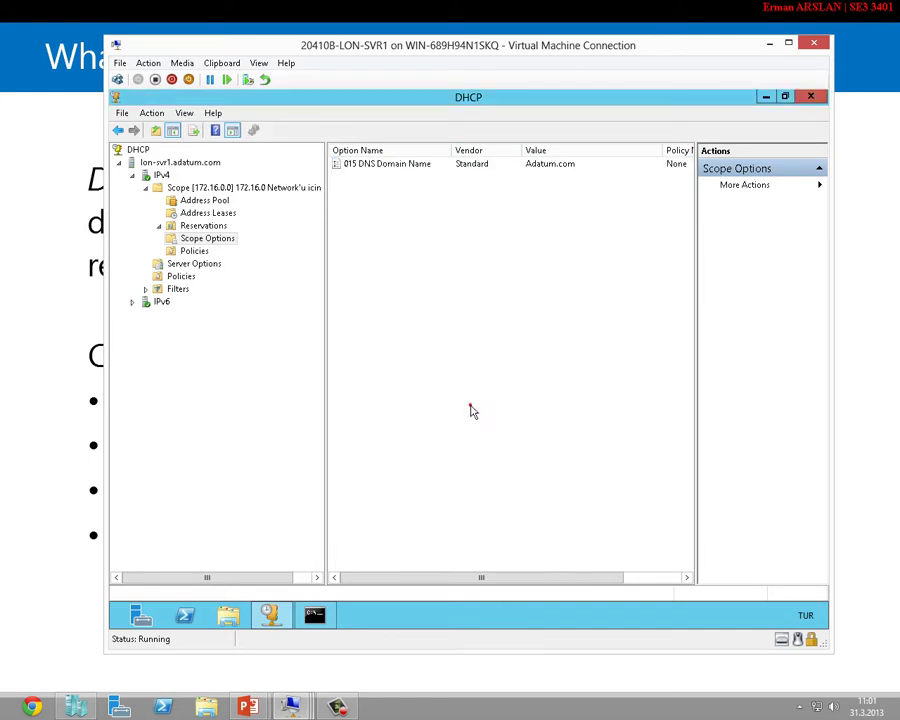
Check the option list in Server Options and compare it with the options listed in Scope Options.
{"action": "left_click", "coordinate": [160, 262]}
{"action": "left_click_drag", "start_coordinate": [377, 268], "coordinate": [350, 140]}
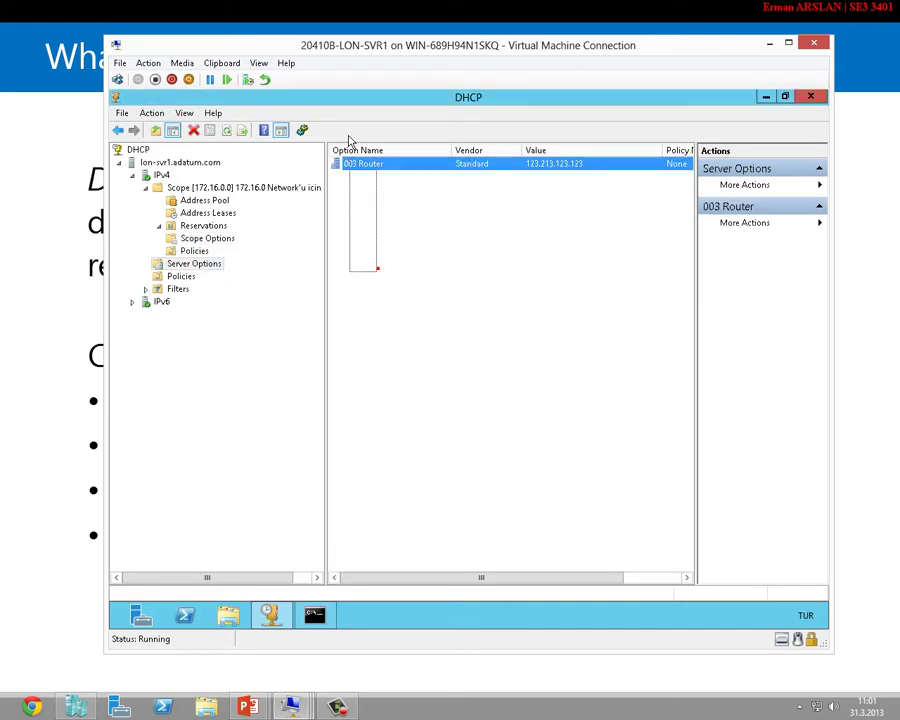
{"action": "left_click", "coordinate": [210, 238]}
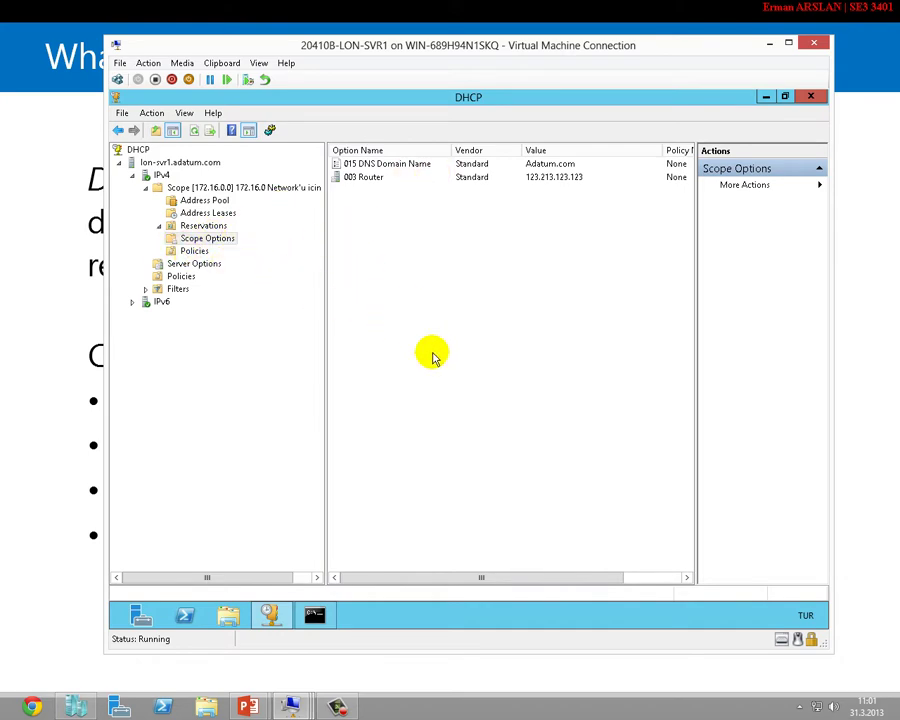
{"action": "left_click", "coordinate": [202, 238]}
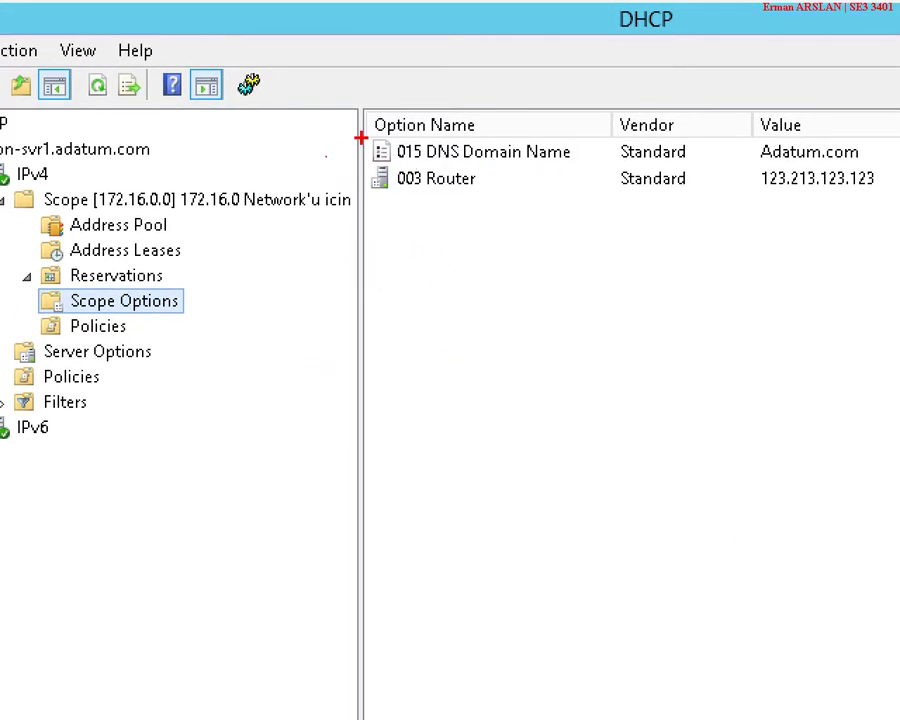
Box the Scope Options list and the 003 Router icon in red, and draw a line from Server Options toward that entry.
{"action": "left_click_drag", "start_coordinate": [360, 137], "coordinate": [875, 232]}
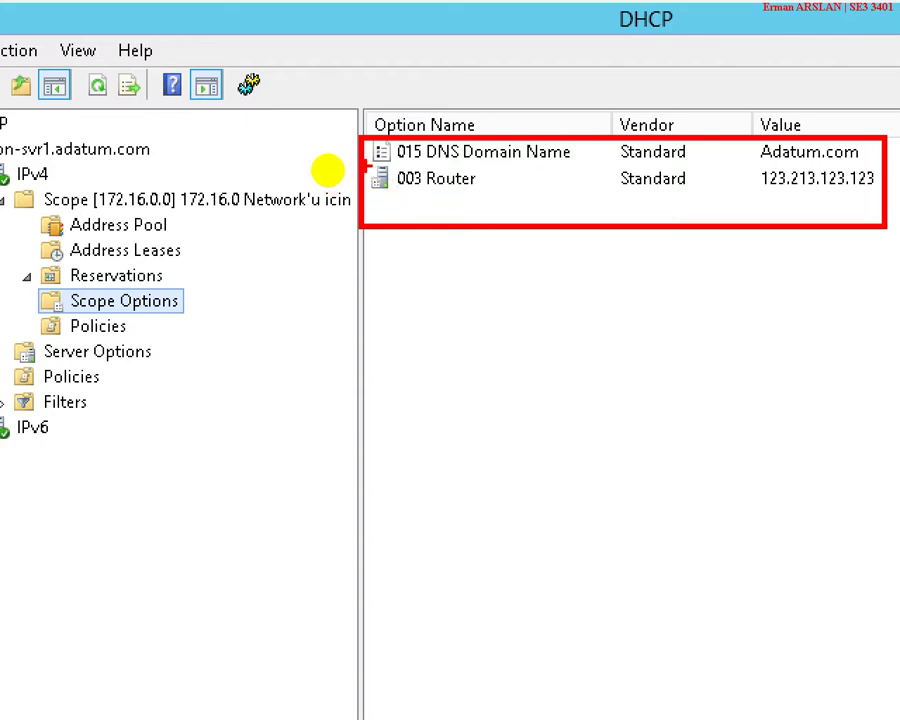
{"action": "left_click_drag", "start_coordinate": [368, 166], "coordinate": [399, 207]}
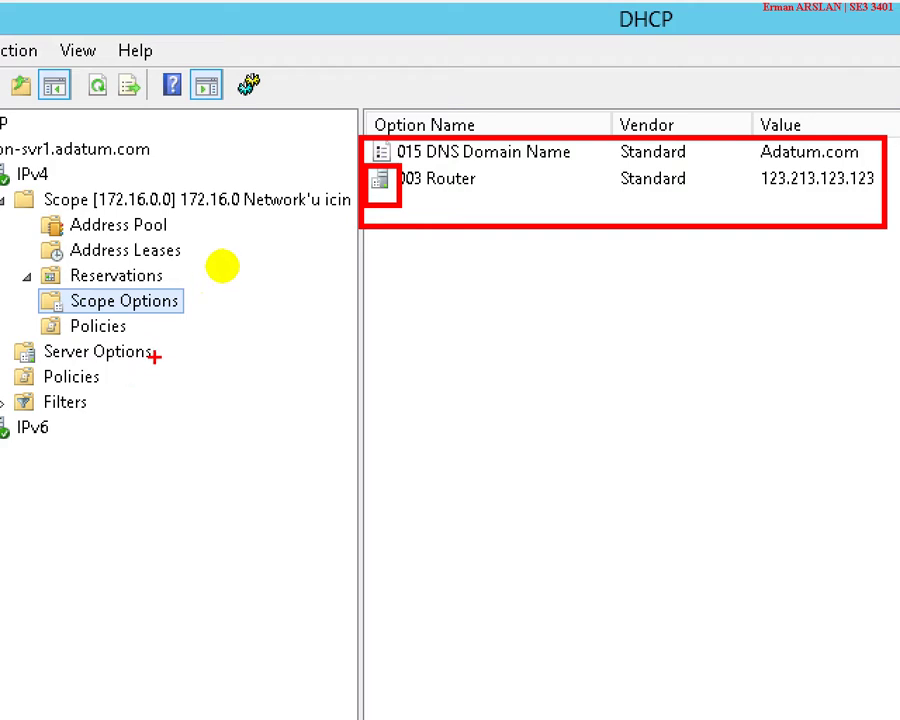
{"action": "mouse_move", "coordinate": [155, 356]}
{"action": "left_mouse_down"}
{"action": "mouse_move", "coordinate": [410, 252]}
{"action": "mouse_move", "coordinate": [414, 146]}
{"action": "mouse_move", "coordinate": [360, 210]}
{"action": "left_mouse_up"}
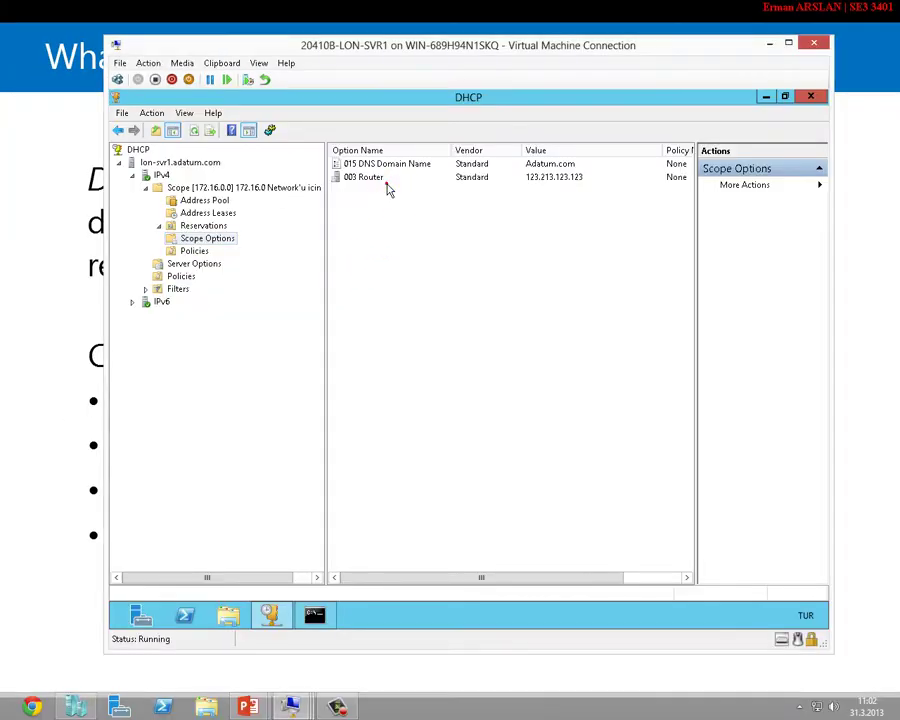
Try to delete the server-level 003 Router entry from Scope Options.
{"action": "right_click", "coordinate": [486, 183]}
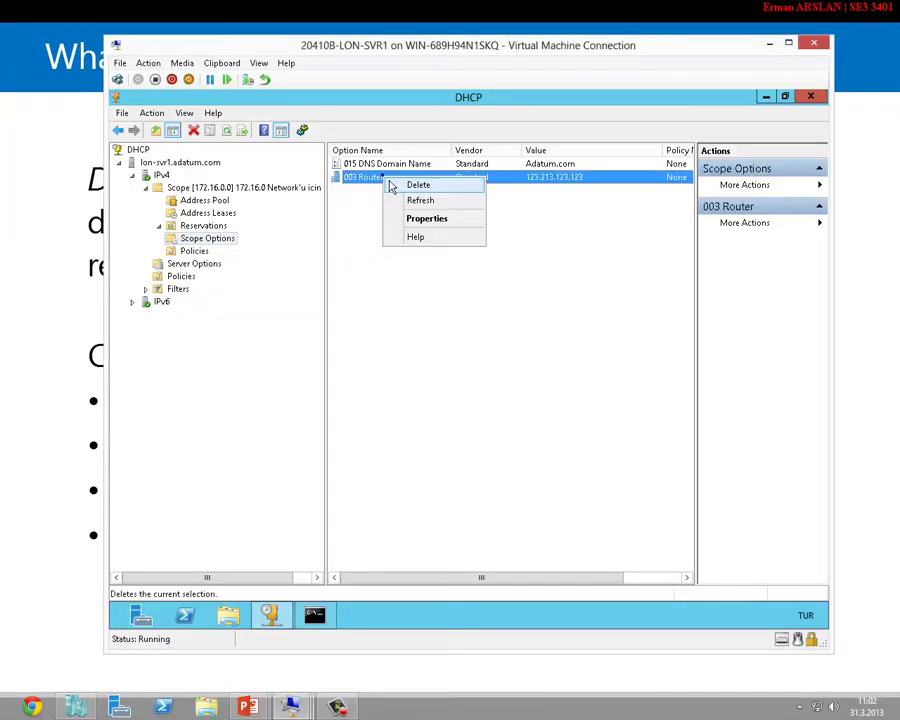
{"action": "left_click", "coordinate": [416, 218]}
{"action": "left_click", "coordinate": [602, 406]}
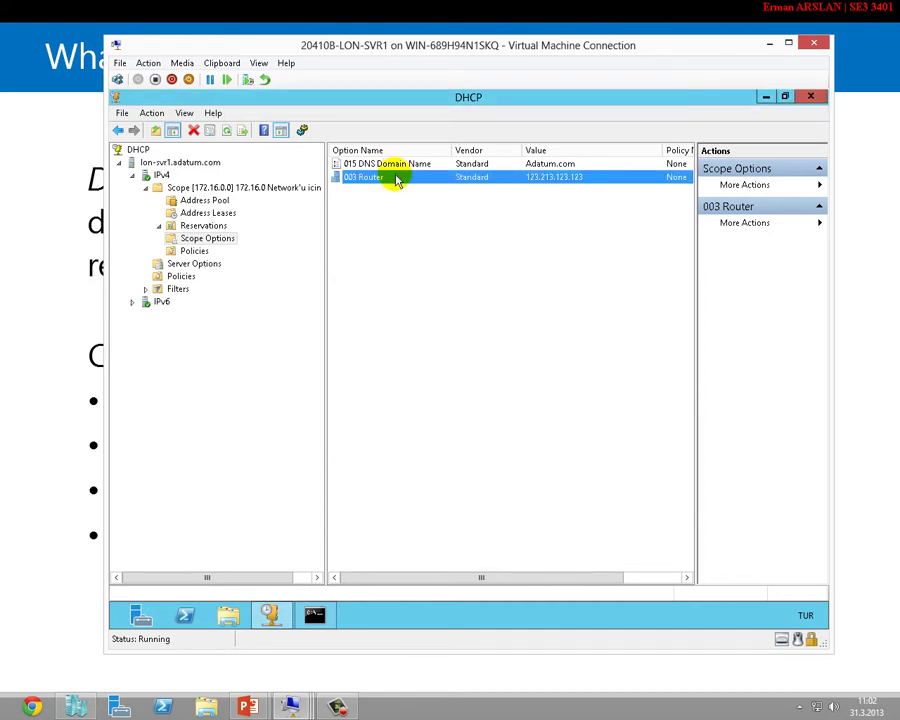
{"action": "right_click", "coordinate": [397, 180]}
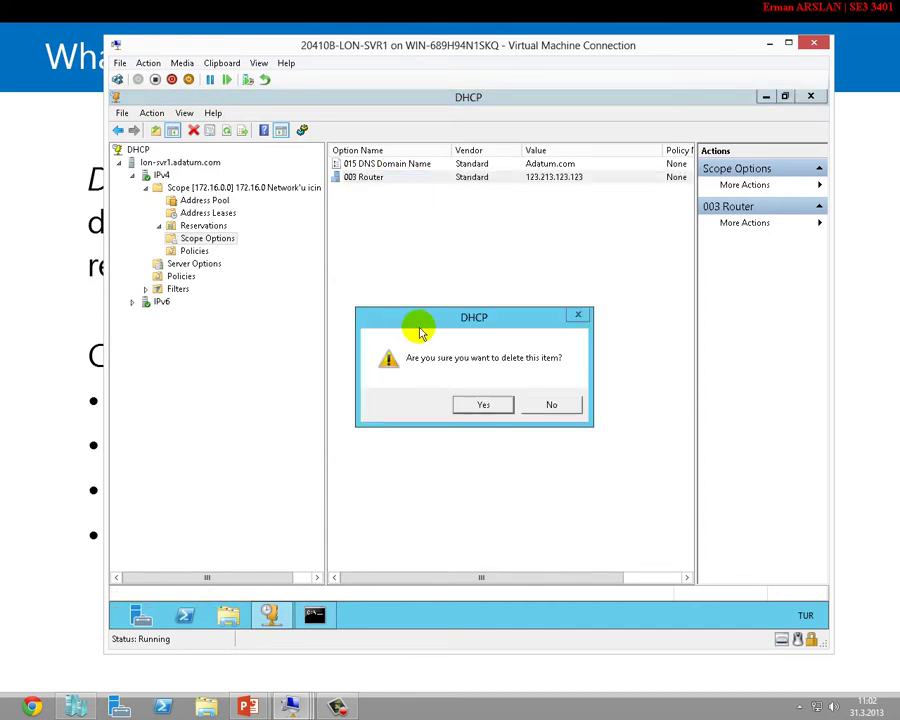
{"action": "left_click", "coordinate": [483, 405]}
{"action": "left_click", "coordinate": [603, 406]}
Look at the 003 Router entry in Server Options.
{"action": "left_click", "coordinate": [208, 262]}
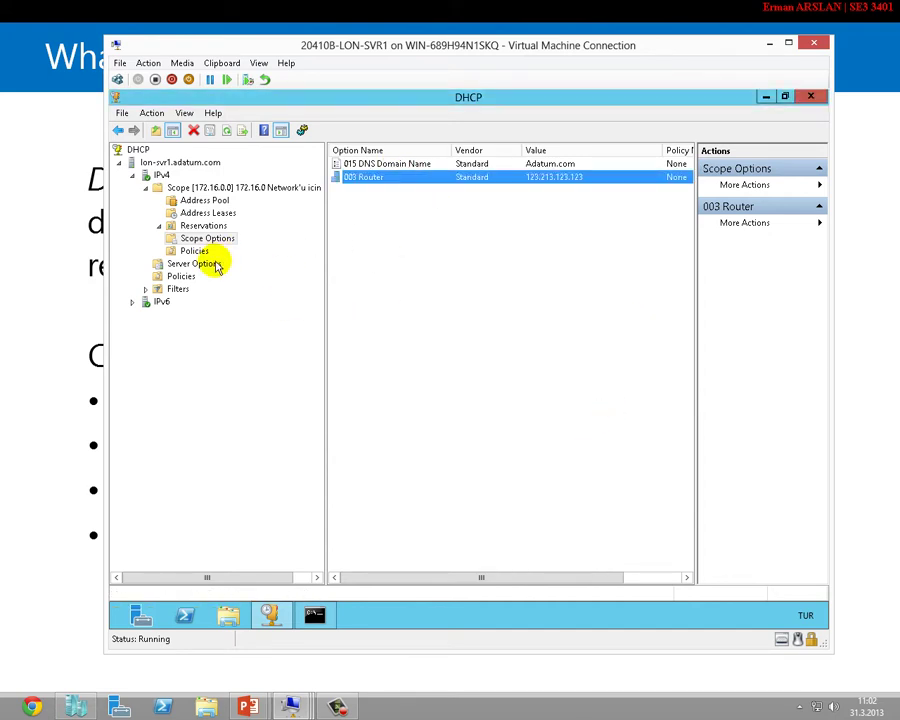
{"action": "left_click", "coordinate": [365, 164]}
{"action": "left_click", "coordinate": [366, 207]}
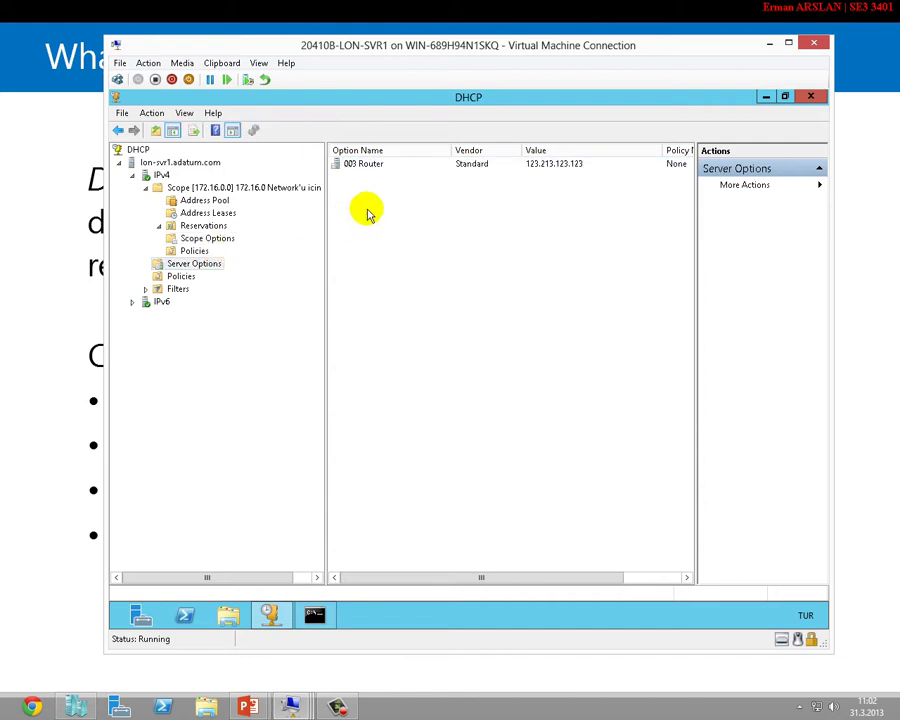
Return to Scope Options and try once more to delete the inherited 003 Router entry.
{"action": "left_click", "coordinate": [176, 242]}
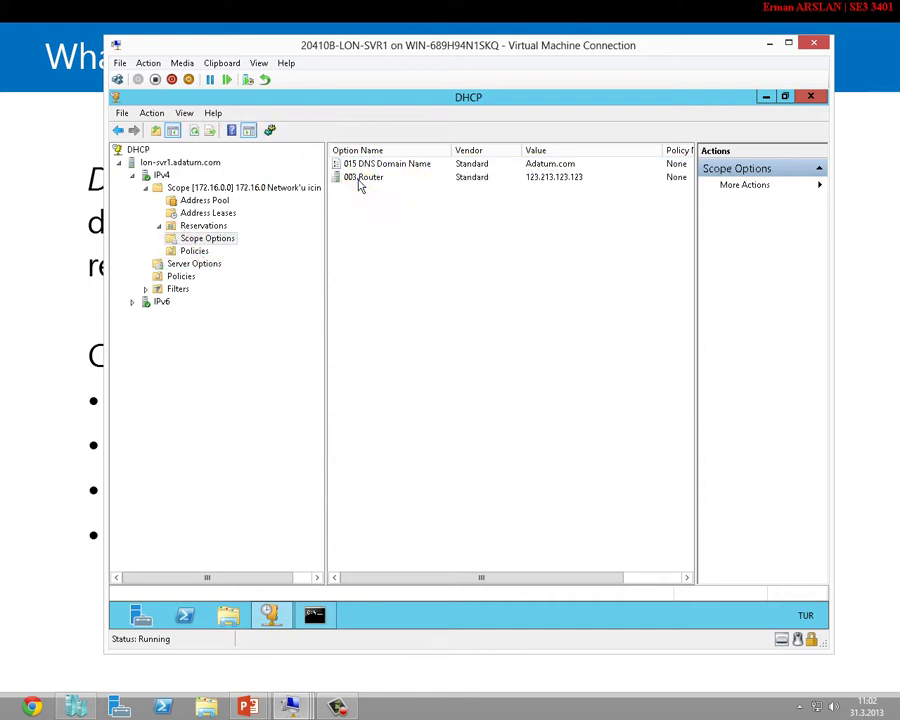
{"action": "right_click", "coordinate": [362, 180]}
{"action": "left_click", "coordinate": [376, 186]}
{"action": "left_click", "coordinate": [484, 401]}
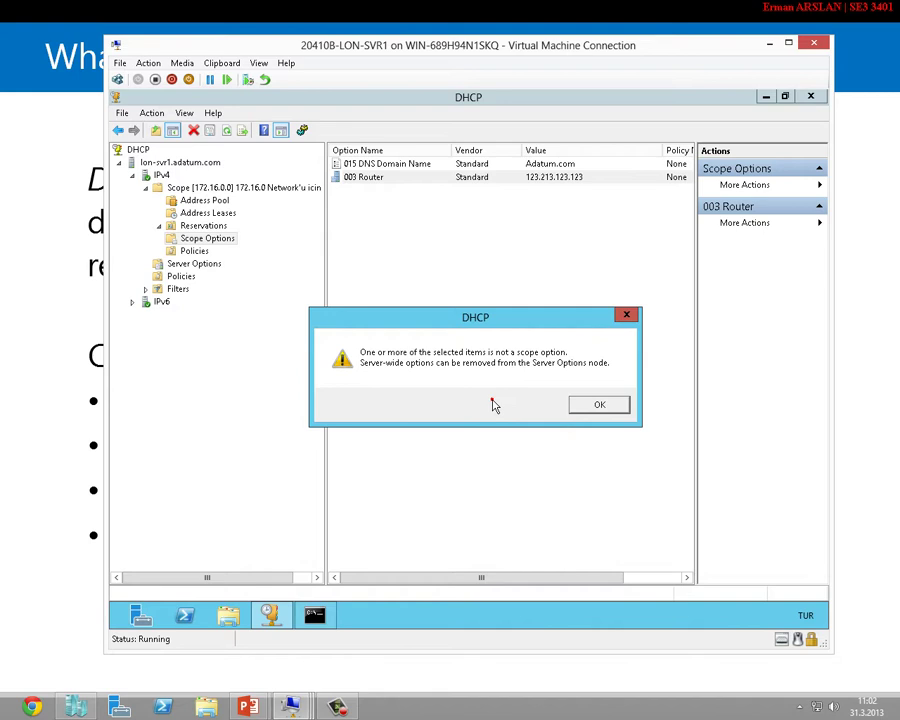
{"action": "left_click", "coordinate": [598, 406]}
Configure the scope options by enabling 003 Router with the IP address 1.2.3.4.
{"action": "right_click", "coordinate": [222, 238]}
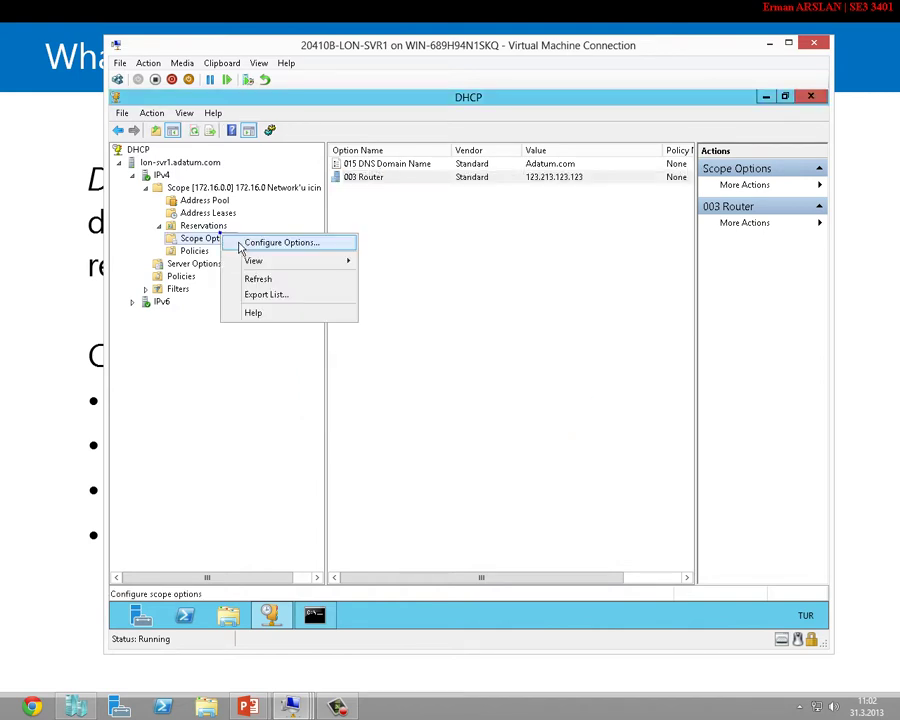
{"action": "left_click", "coordinate": [245, 242]}
{"action": "left_click", "coordinate": [353, 265]}
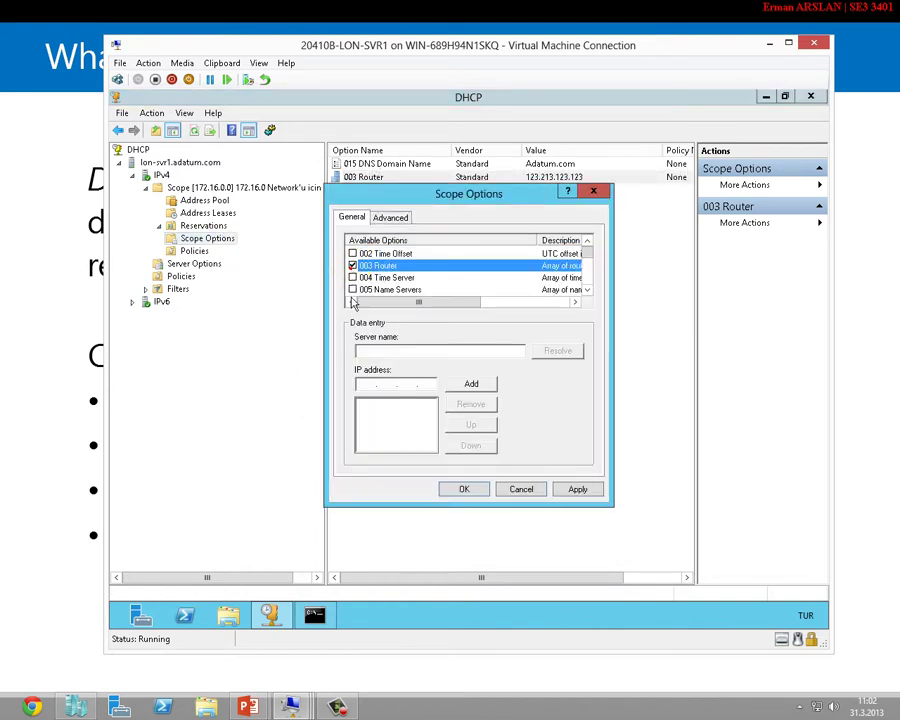
{"action": "left_click", "coordinate": [366, 380]}
{"action": "type", "text": "1.2.3.4"}
{"action": "left_click", "coordinate": [471, 384]}
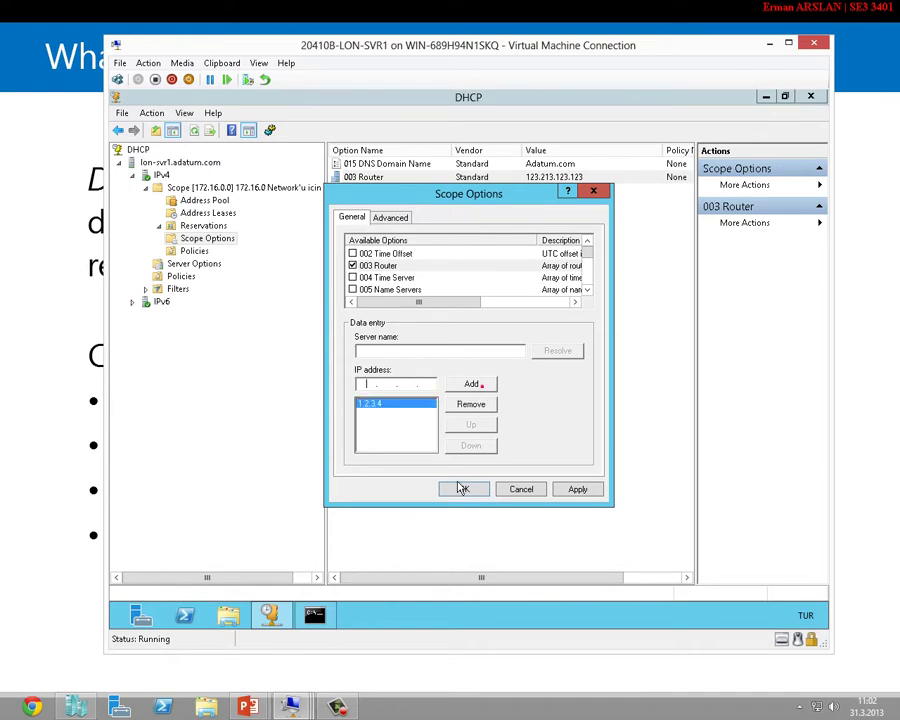
{"action": "left_click", "coordinate": [461, 490]}
Box the 003 Router icon, point an arrow at Scope Options and draw a large cross beneath the entry, then clear the annotations.
{"action": "left_click", "coordinate": [364, 164]}
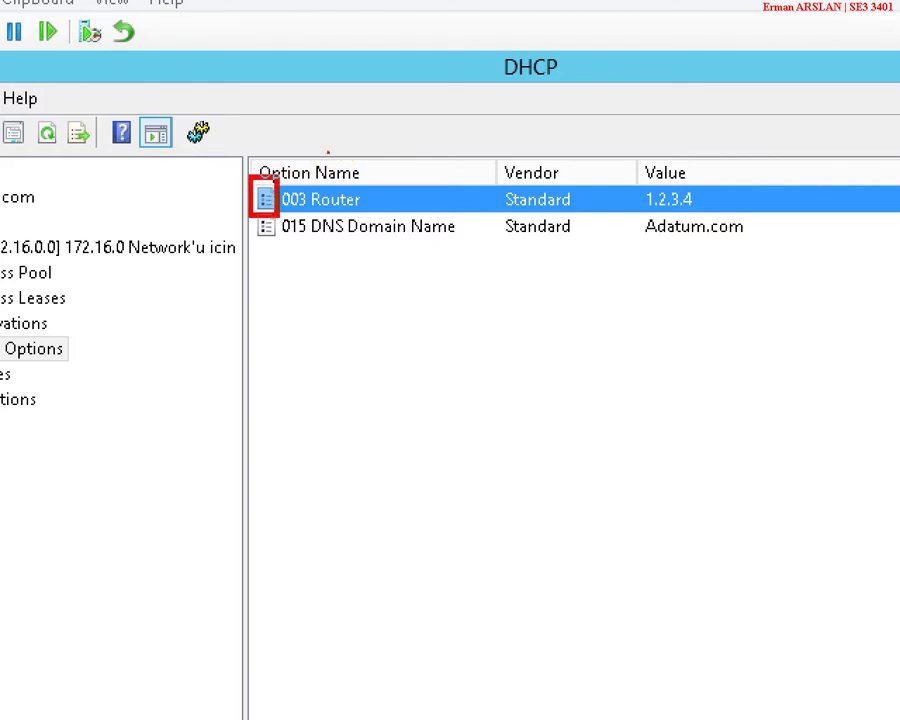
{"action": "left_click", "coordinate": [386, 208]}
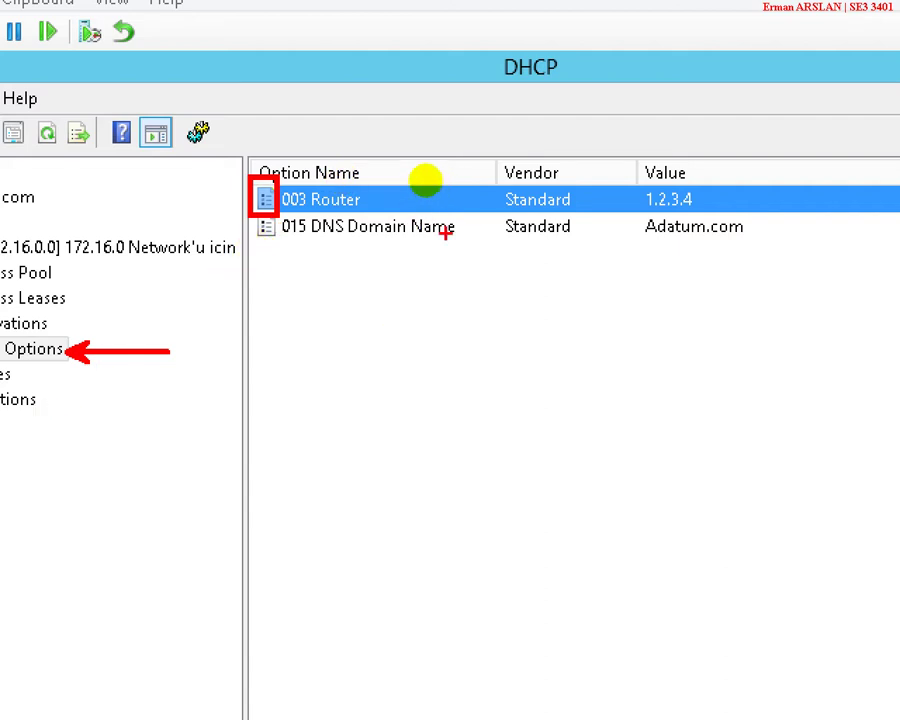
{"action": "left_click_drag", "start_coordinate": [450, 224], "coordinate": [330, 348]}
{"action": "left_click_drag", "start_coordinate": [335, 234], "coordinate": [440, 345]}
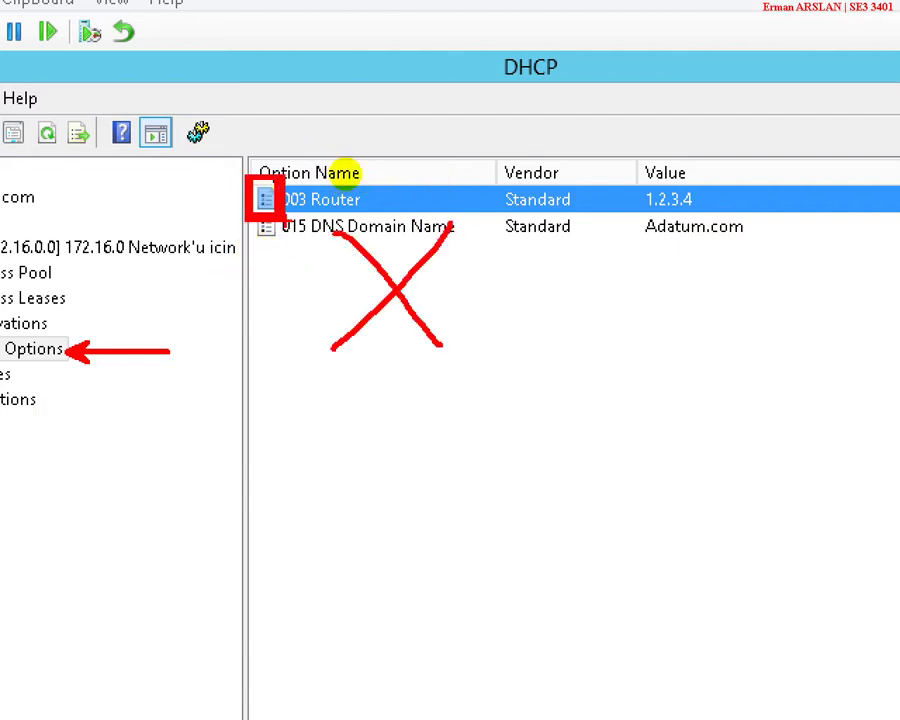
{"action": "key", "text": "Escape"}
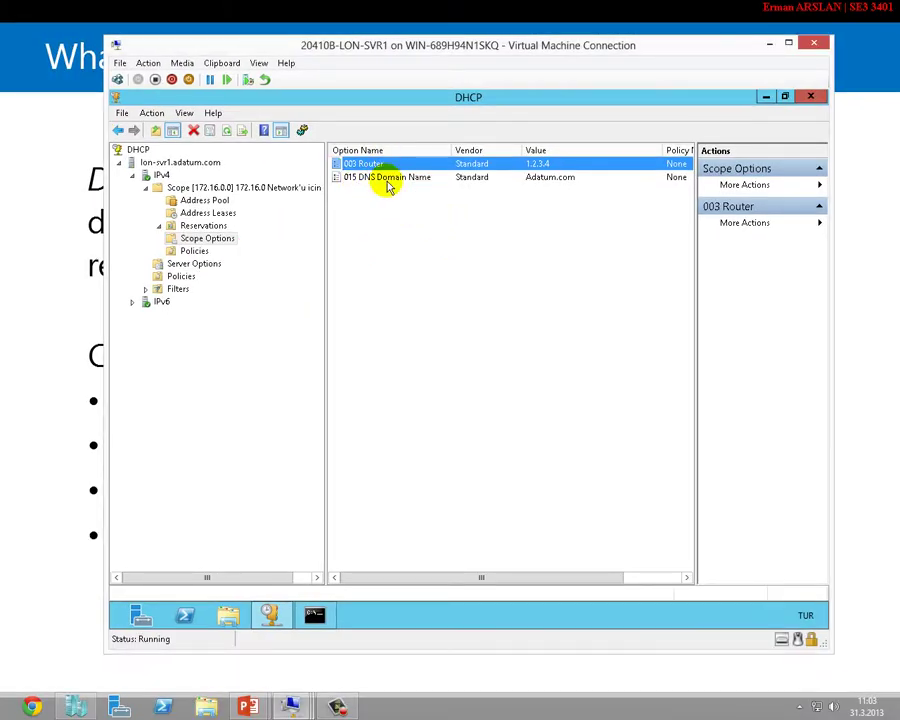
Delete the 003 Router option from Server Options and confirm the deletion.
{"action": "left_click", "coordinate": [214, 240]}
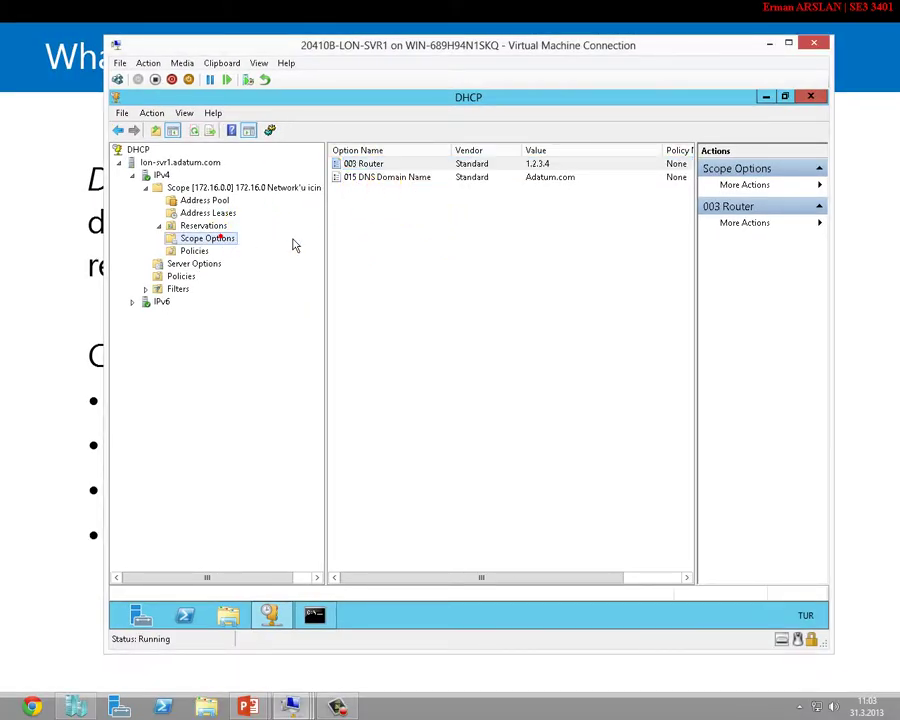
{"action": "left_click", "coordinate": [203, 266]}
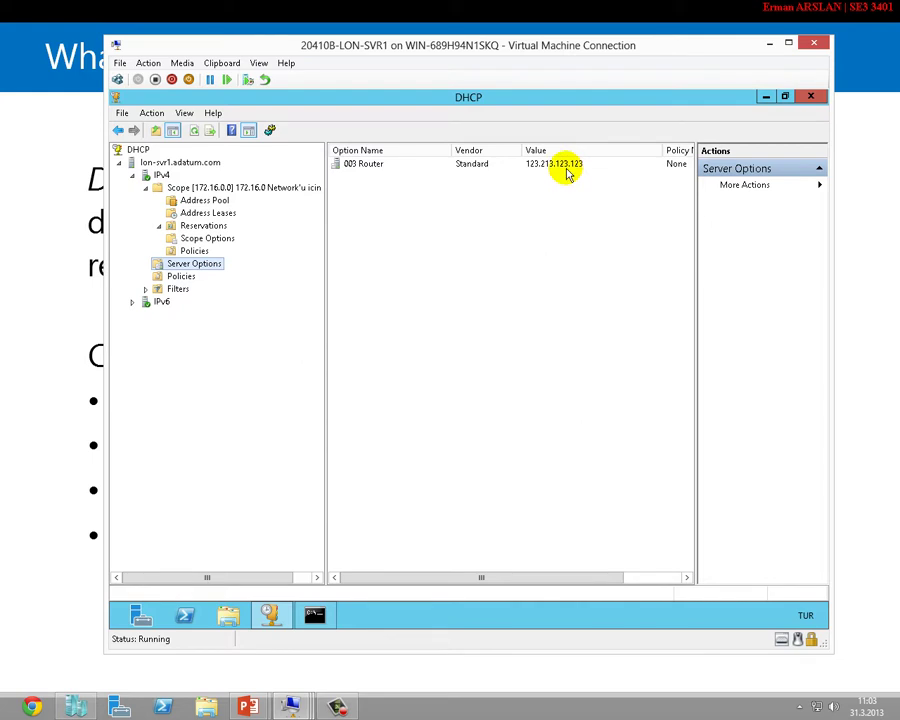
{"action": "left_click", "coordinate": [566, 172]}
{"action": "right_click", "coordinate": [570, 173]}
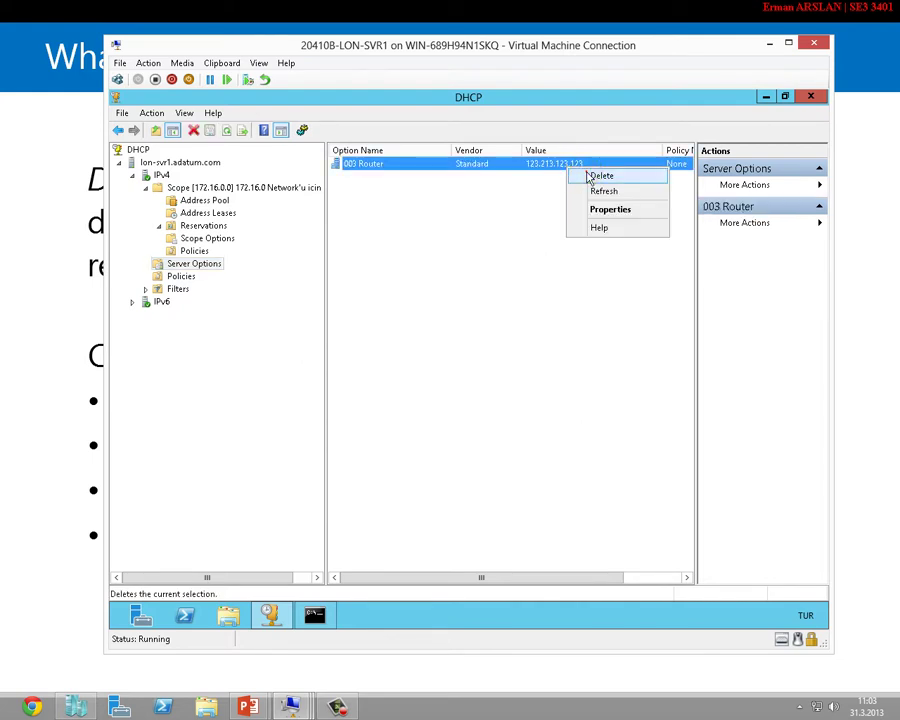
{"action": "left_click", "coordinate": [586, 172]}
{"action": "left_click", "coordinate": [476, 403]}
Return to Scope Options and check its option list and available commands without configuring anything.
{"action": "left_click", "coordinate": [220, 239]}
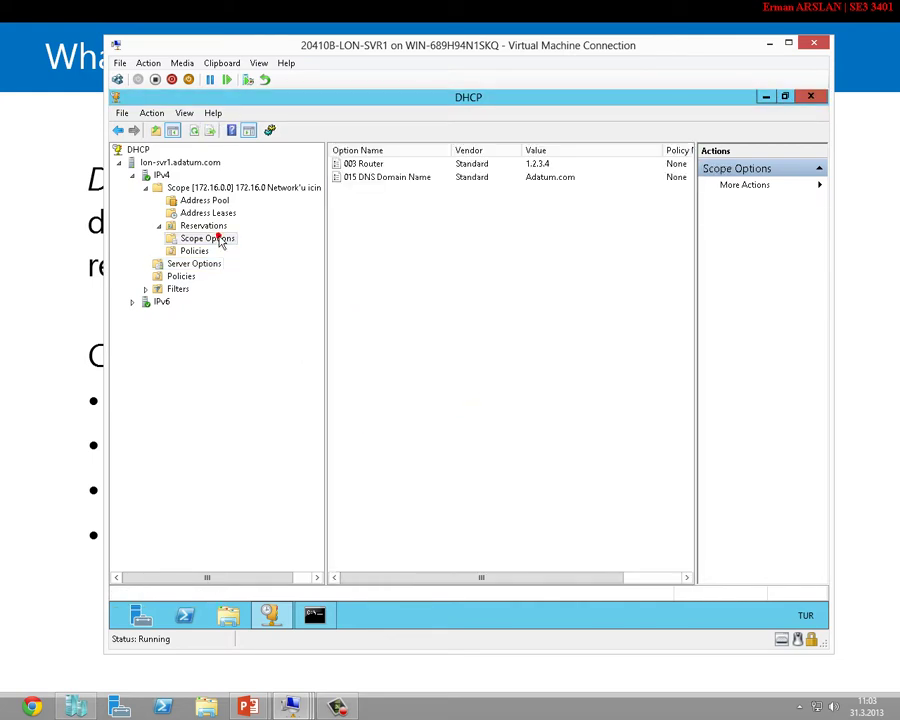
{"action": "right_click", "coordinate": [221, 239]}
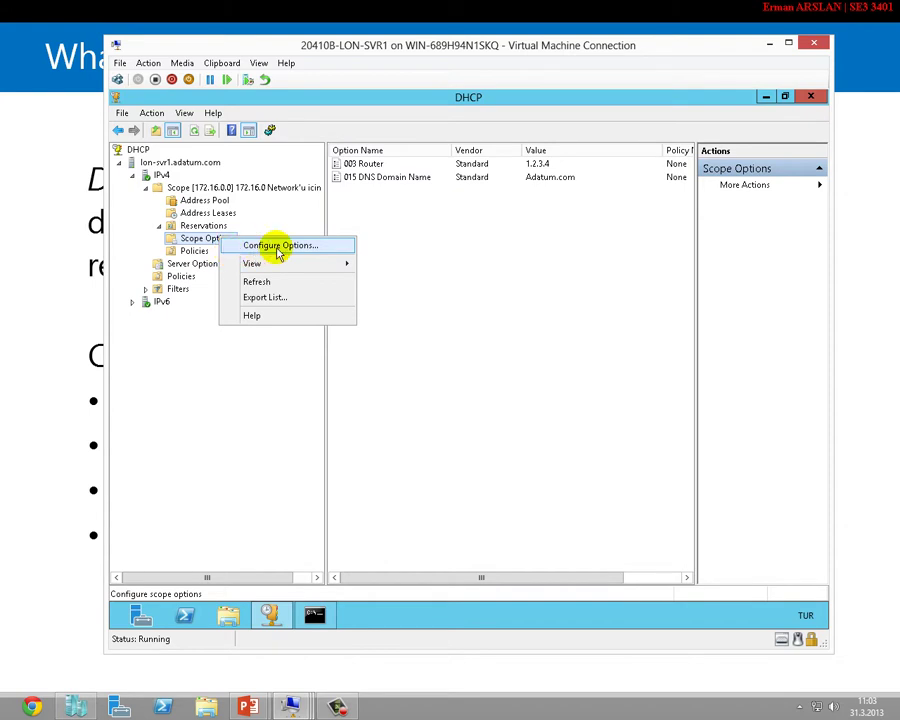
{"action": "left_click", "coordinate": [457, 292]}
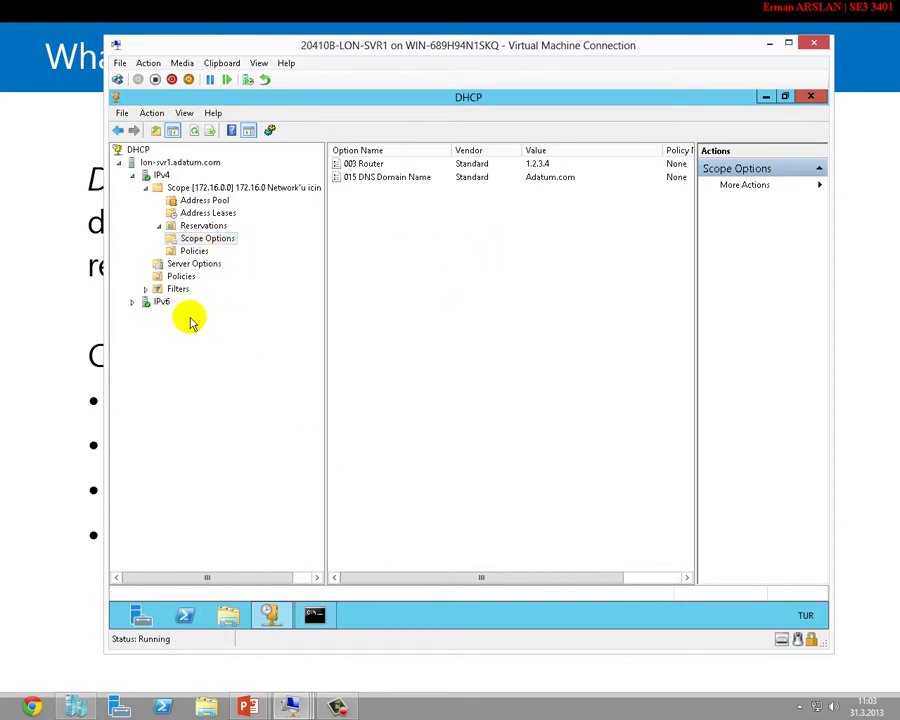